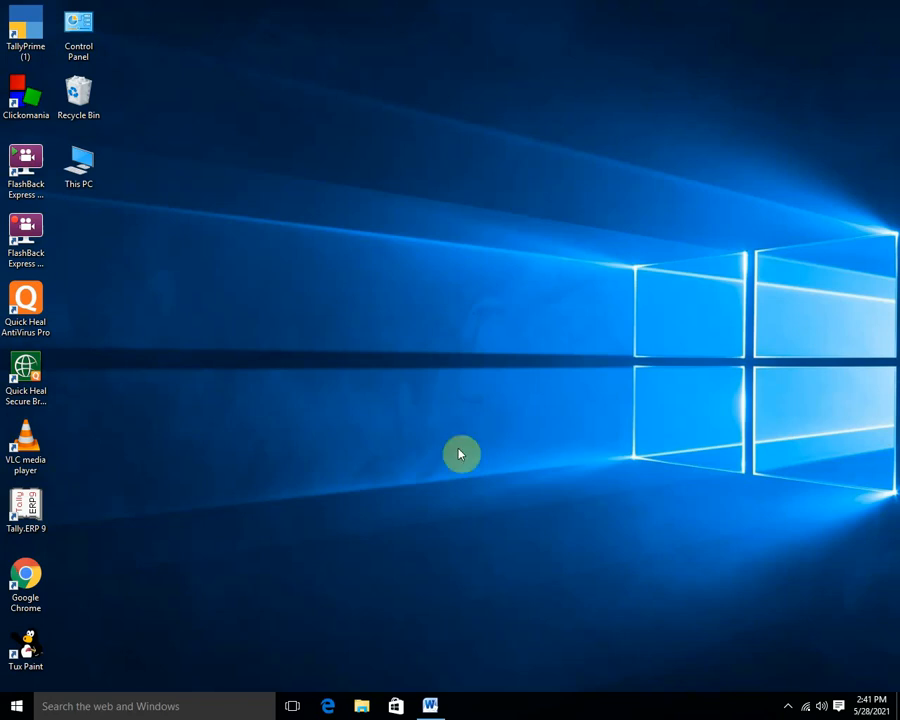
- Switch to the Word notes document and highlight the topic "Use Rejection inward & outward notes" in yellow
{"action": "left_click", "coordinate": [430, 706]}
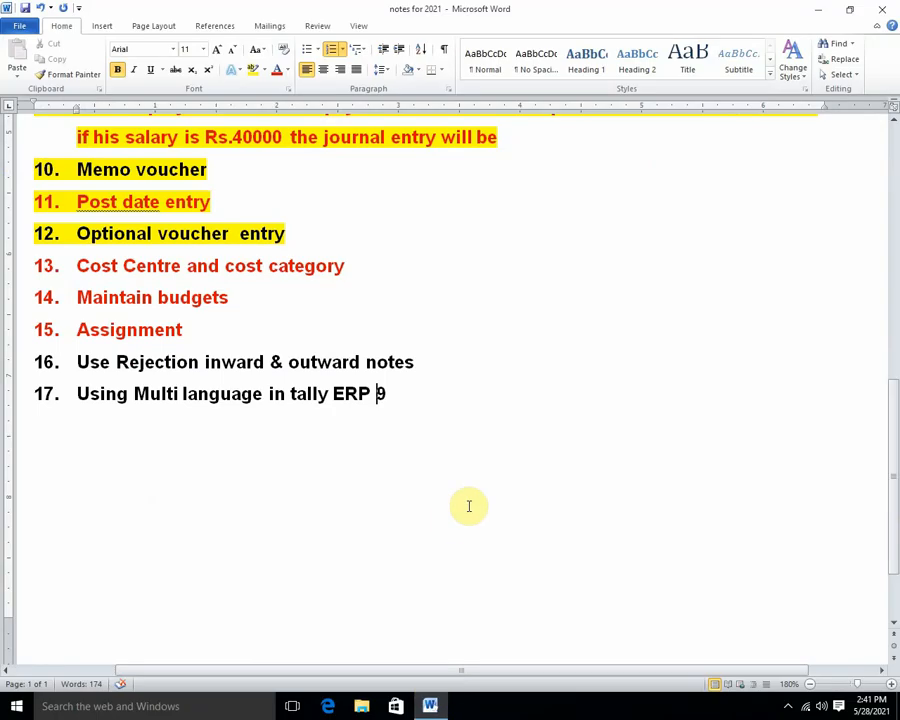
{"action": "scroll", "coordinate": [468, 504], "scroll_direction": "up", "scroll_amount": 1}
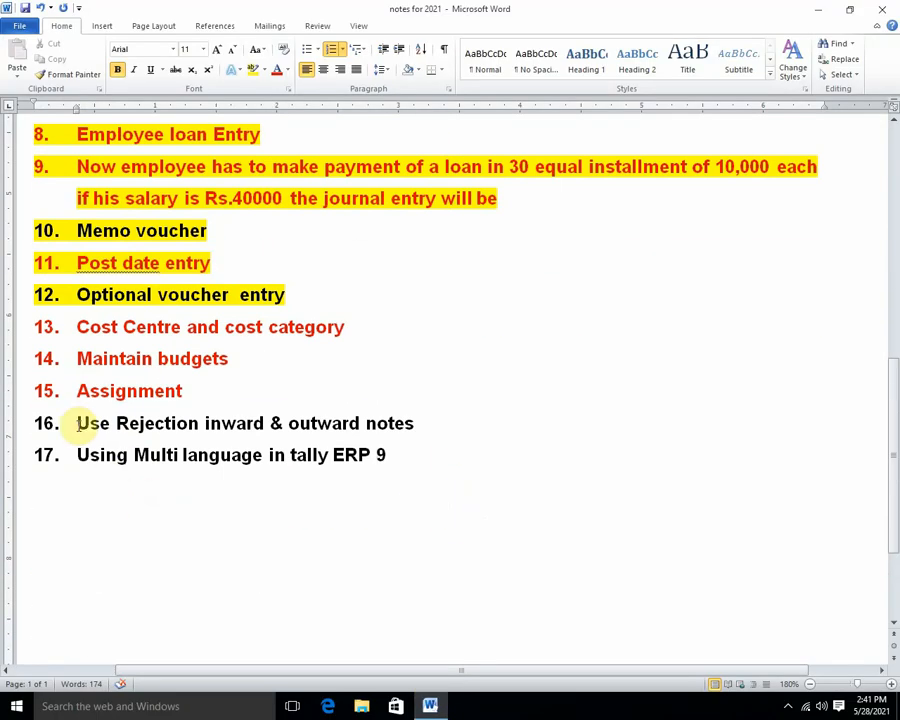
{"action": "left_click_drag", "start_coordinate": [76, 422], "coordinate": [422, 423]}
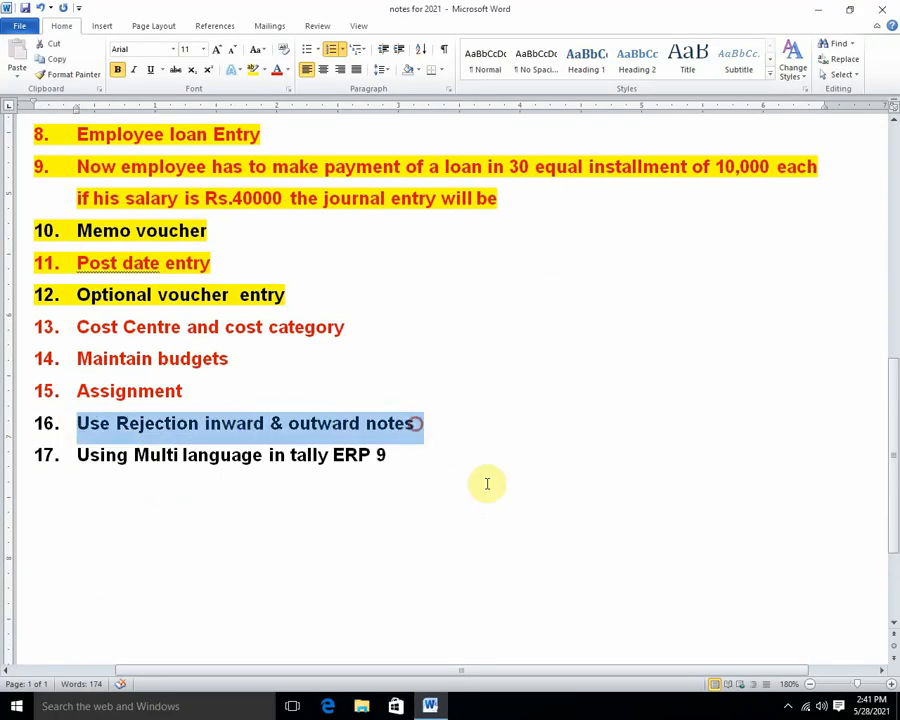
{"action": "left_click", "coordinate": [250, 69]}
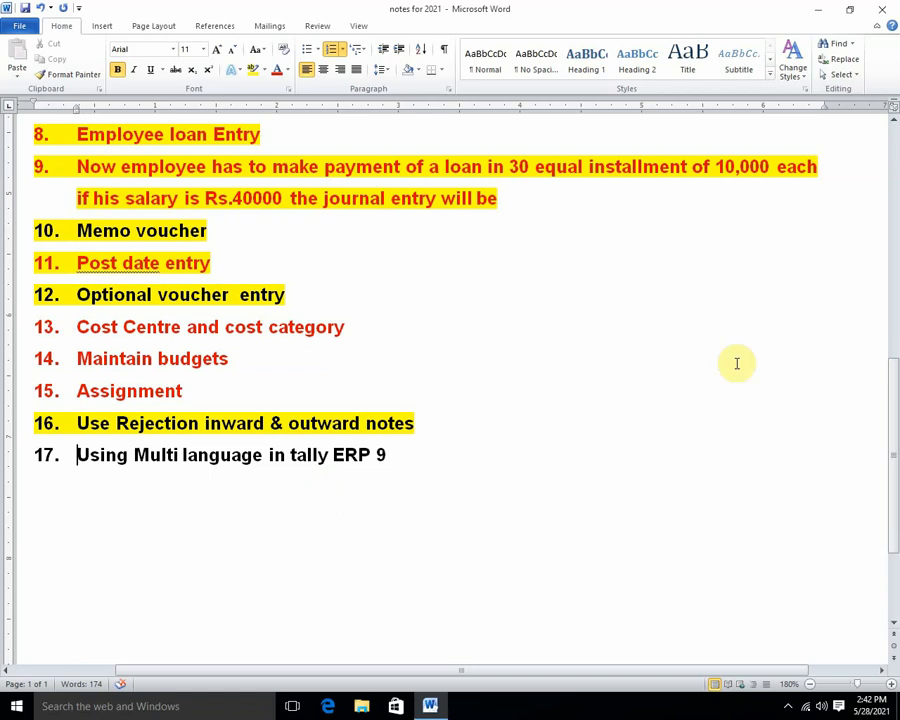
- Minimize the notes, refresh the desktop and launch Tally.ERP 9 in Educational Mode
{"action": "left_click", "coordinate": [819, 9]}
{"action": "right_click", "coordinate": [546, 152]}
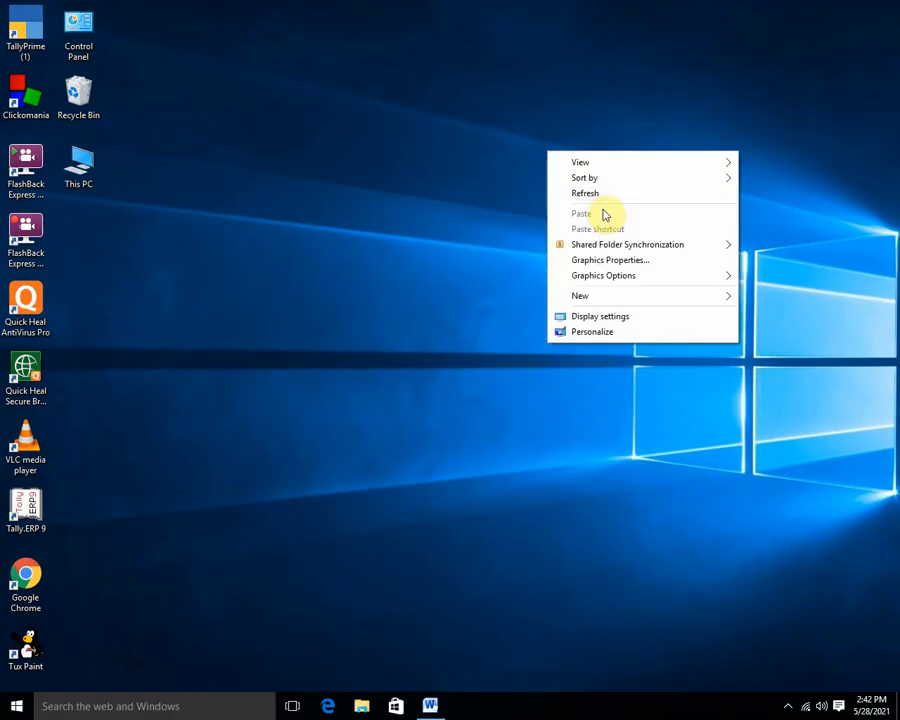
{"action": "left_click", "coordinate": [563, 194]}
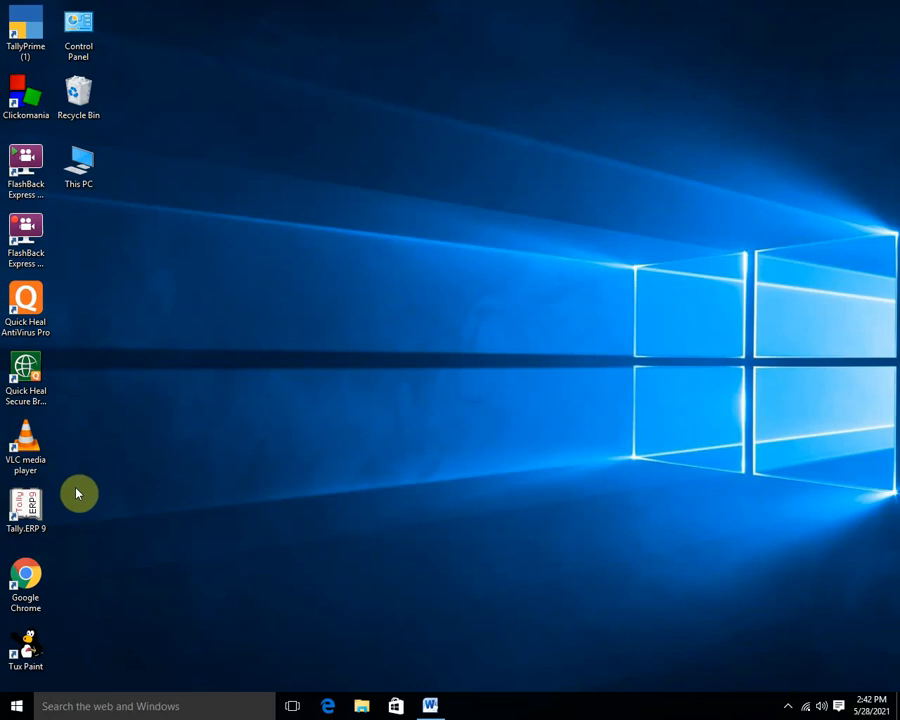
{"action": "double_click", "coordinate": [33, 499]}
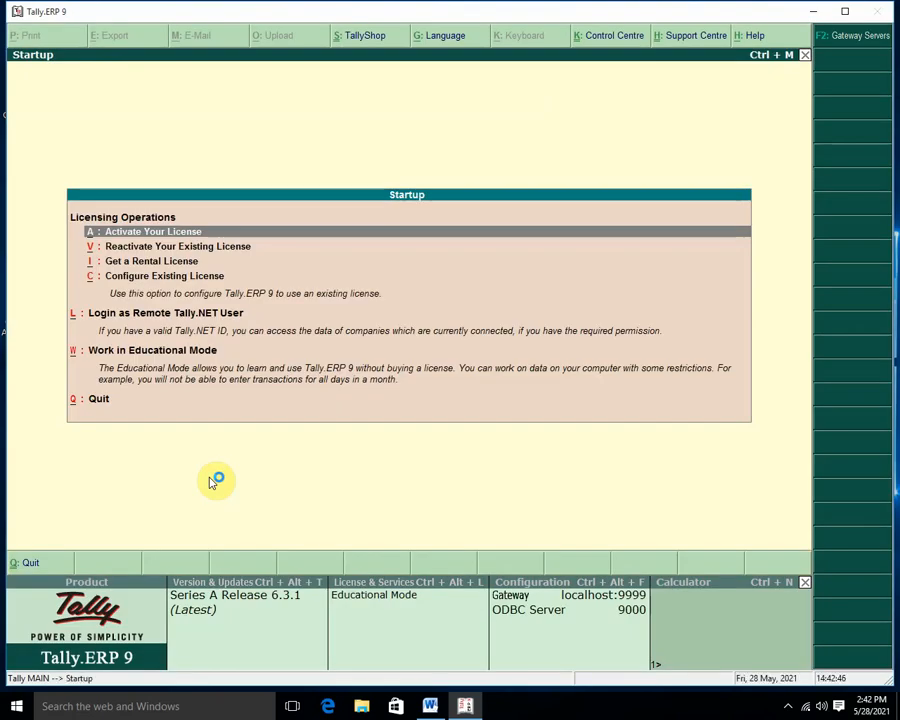
{"action": "key", "text": "w"}
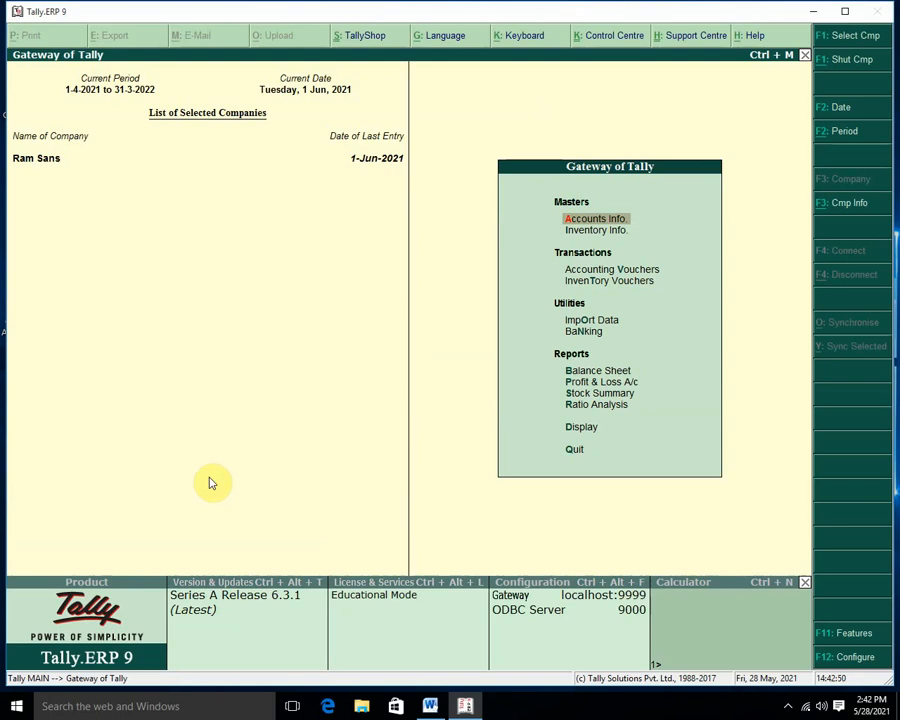
{"action": "key", "text": "Down"}
{"action": "key", "text": "Down"}
{"action": "key", "text": "Return"}
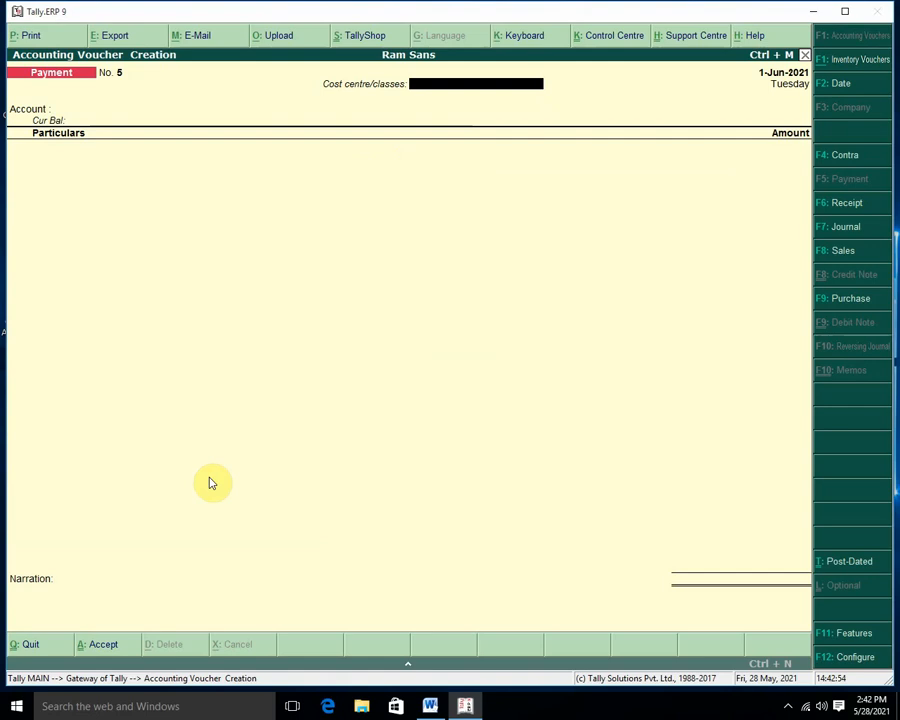
{"action": "key", "text": "Escape"}
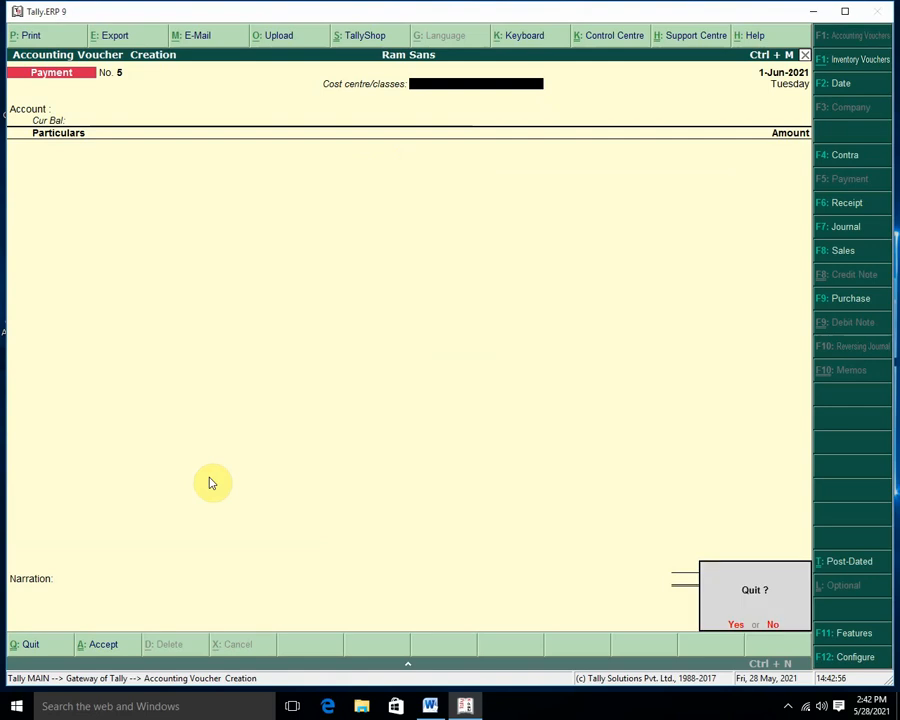
{"action": "key", "text": "y"}
- From the inventory voucher screen, enable debit and credit notes in the company's inventory features and record both in invoice mode
{"action": "key", "text": "n"}
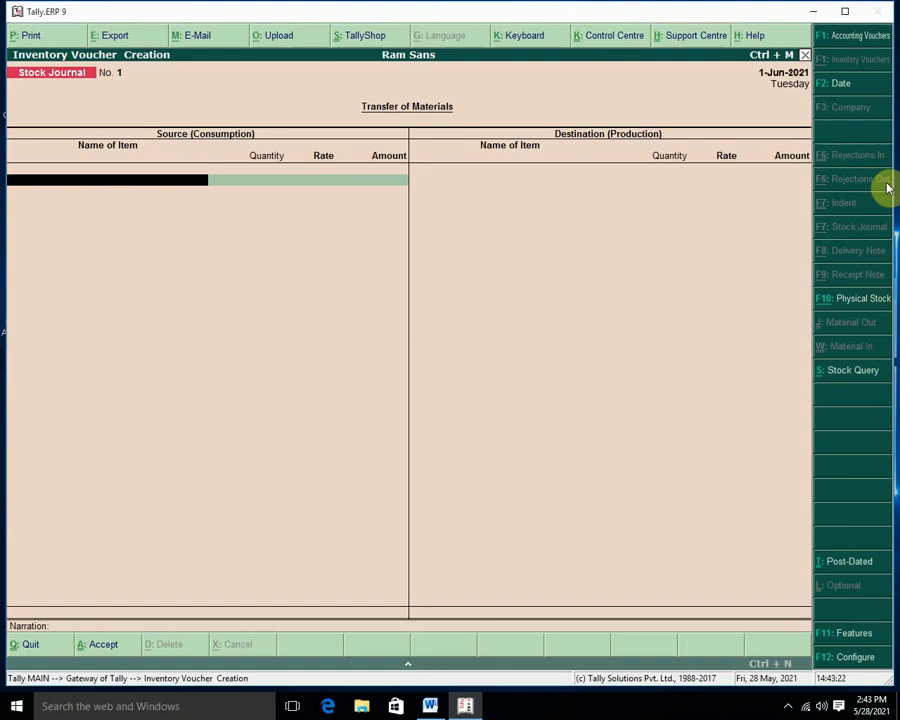
{"action": "key", "text": "F11"}
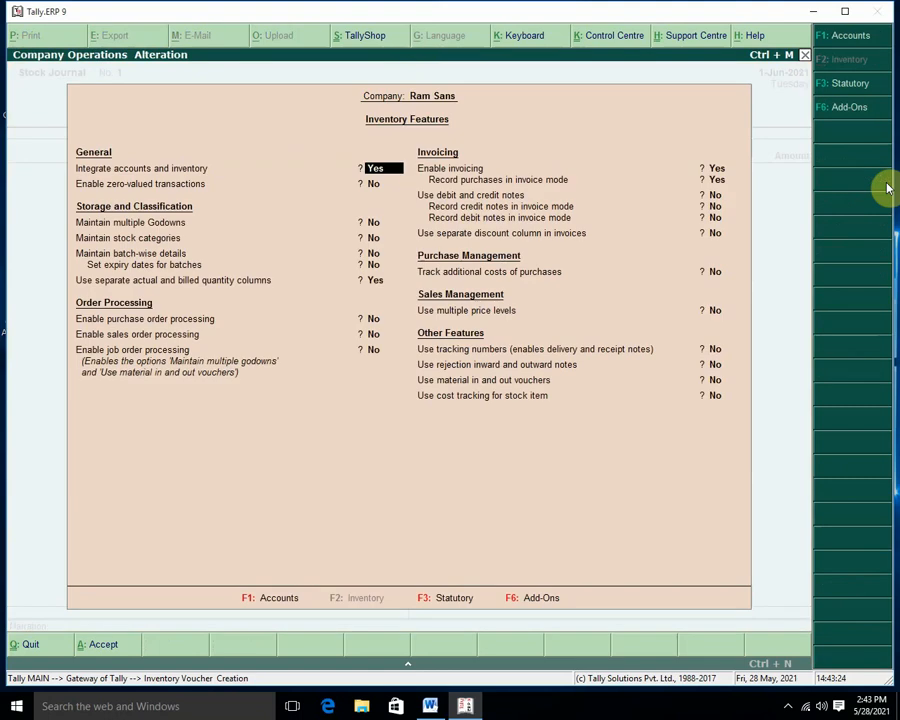
{"action": "key", "text": "Down"}
{"action": "key", "text": "Down"}
{"action": "key", "text": "Down"}
{"action": "key", "text": "Down"}
{"action": "key", "text": "Down"}
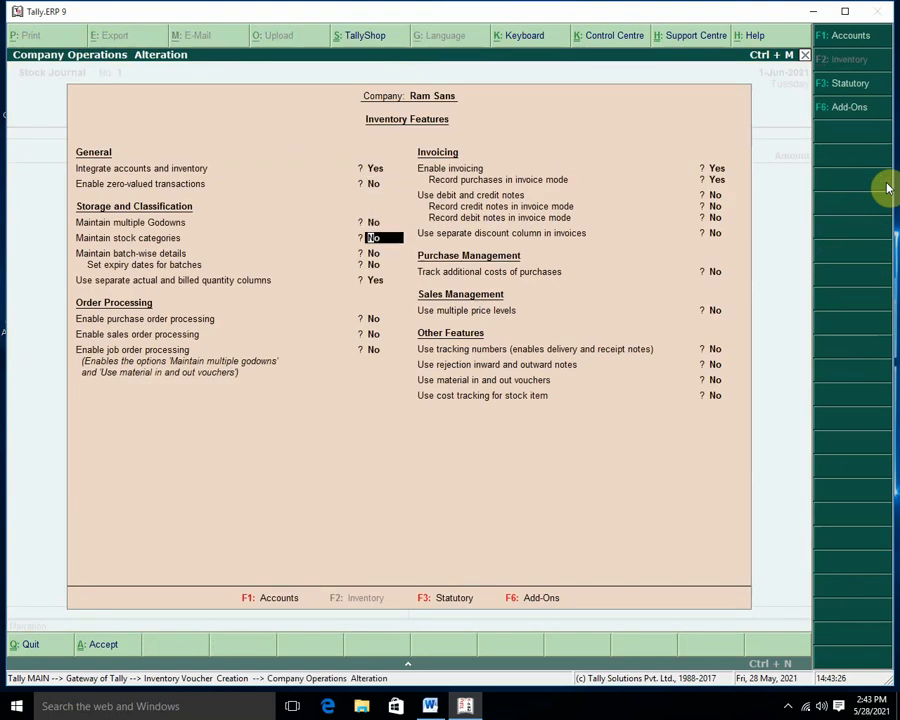
{"action": "key", "text": "Down"}
{"action": "key", "text": "Down"}
{"action": "key", "text": "Down"}
{"action": "key", "text": "Down"}
{"action": "key", "text": "Down"}
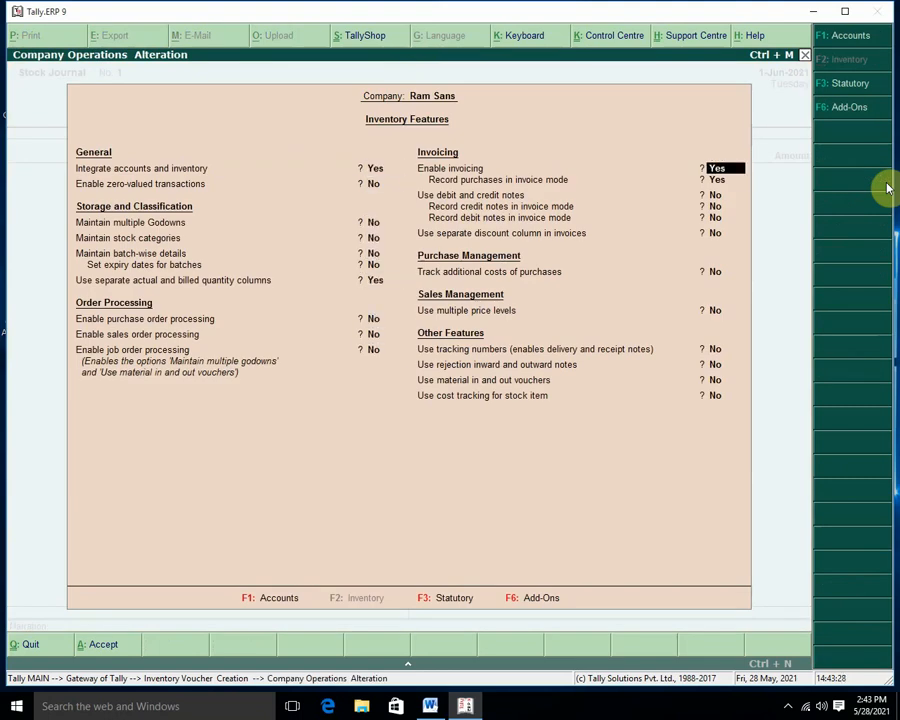
{"action": "type", "text": "y"}
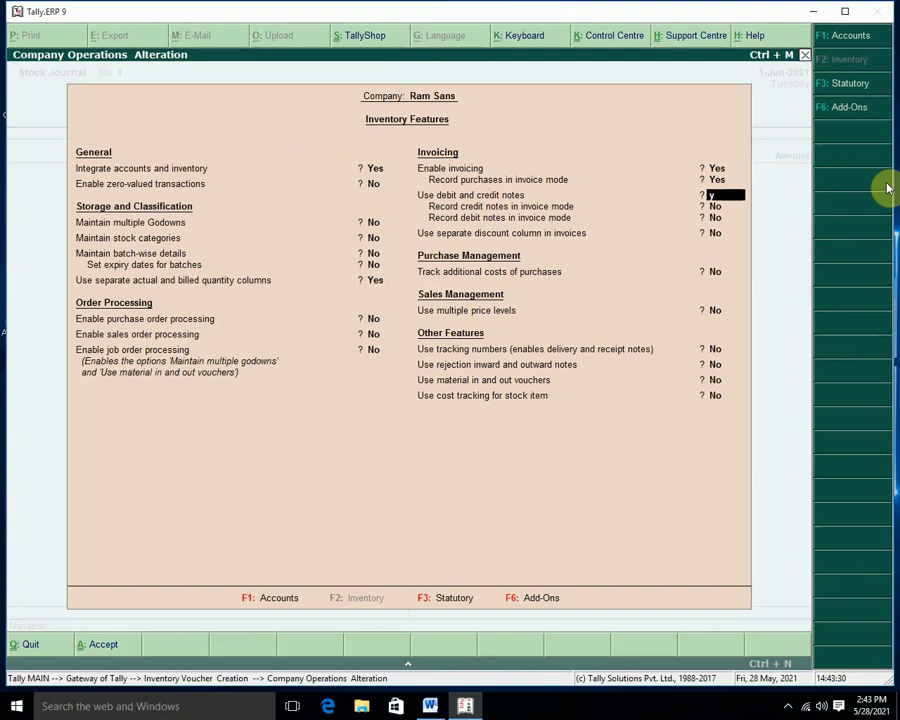
{"action": "key", "text": "Return"}
{"action": "type", "text": "y"}
{"action": "key", "text": "Return"}
{"action": "type", "text": "y"}
{"action": "key", "text": "Return"}
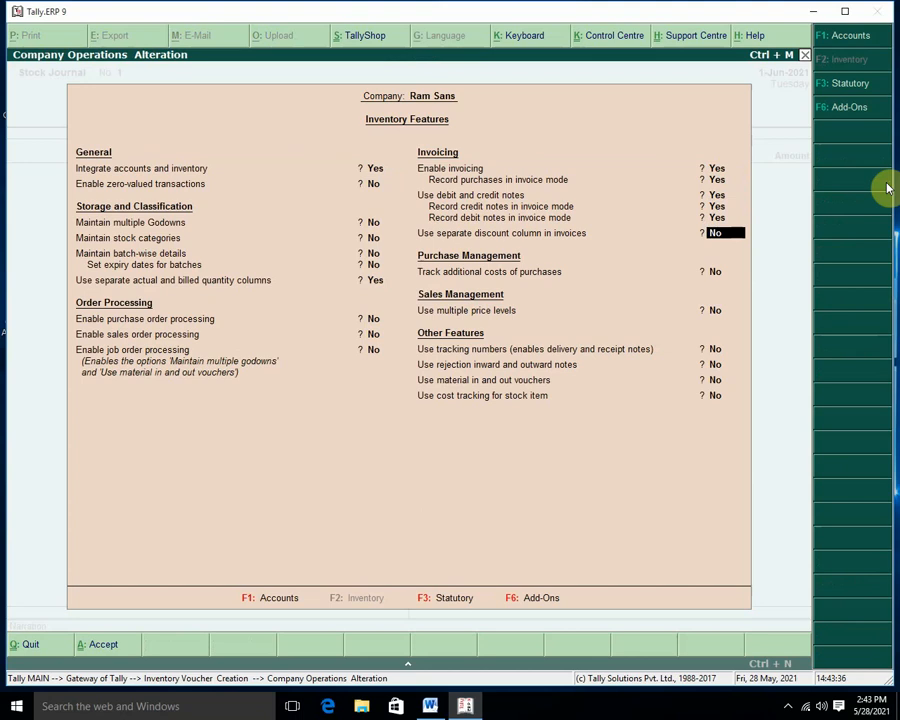
- Enable tracking numbers and rejection inward and outward notes in the inventory features
{"action": "key", "text": "Return"}
{"action": "key", "text": "Return"}
{"action": "key", "text": "Return"}
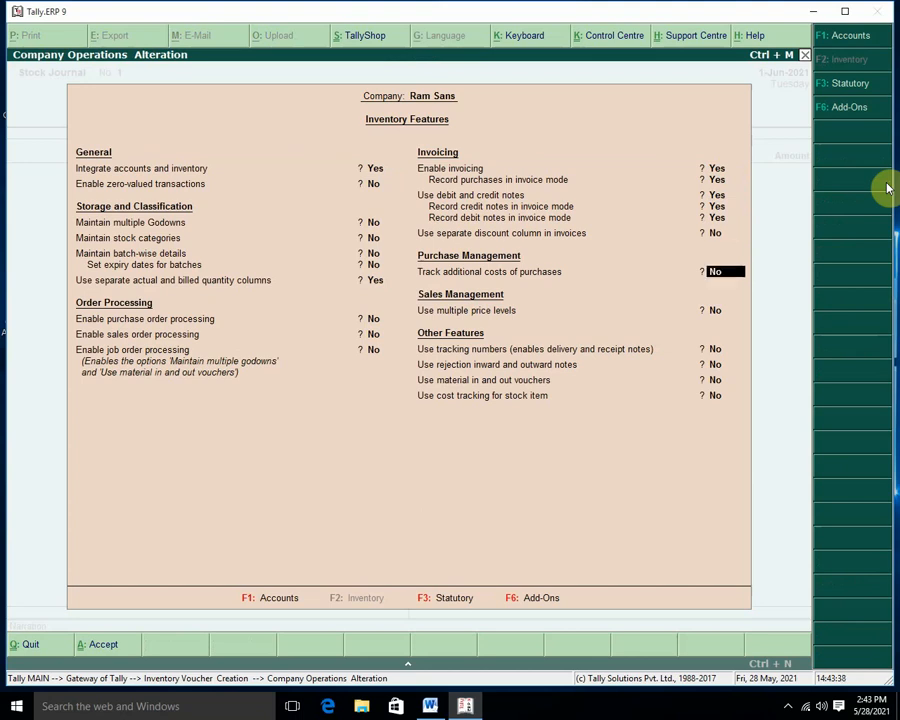
{"action": "key", "text": "Return"}
{"action": "key", "text": "Return"}
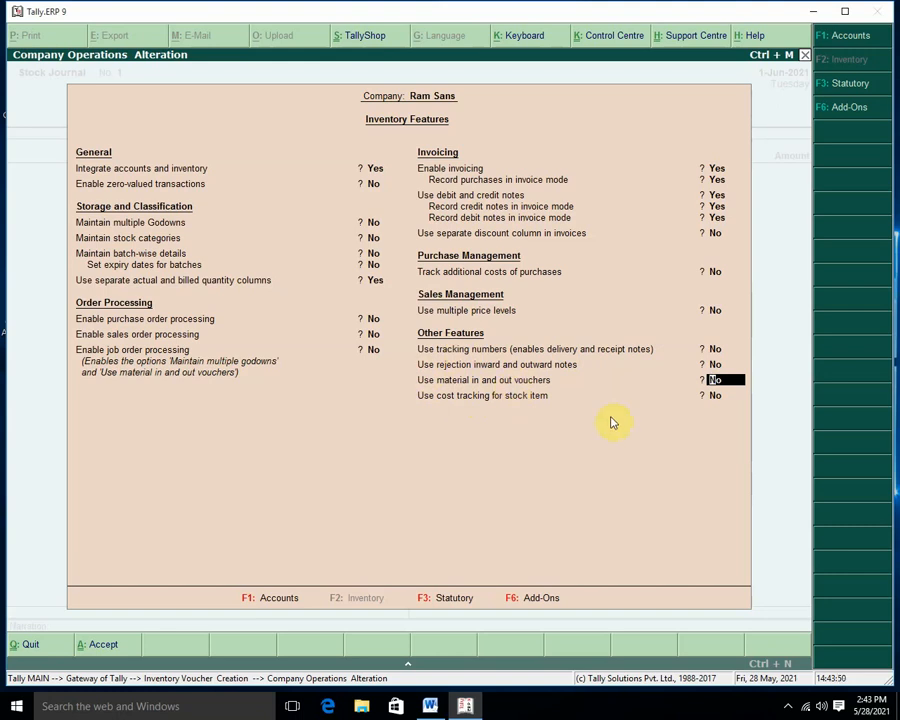
{"action": "key", "text": "Up"}
{"action": "key", "text": "Up"}
{"action": "key", "text": "Up"}
{"action": "key", "text": "Down"}
{"action": "type", "text": "y"}
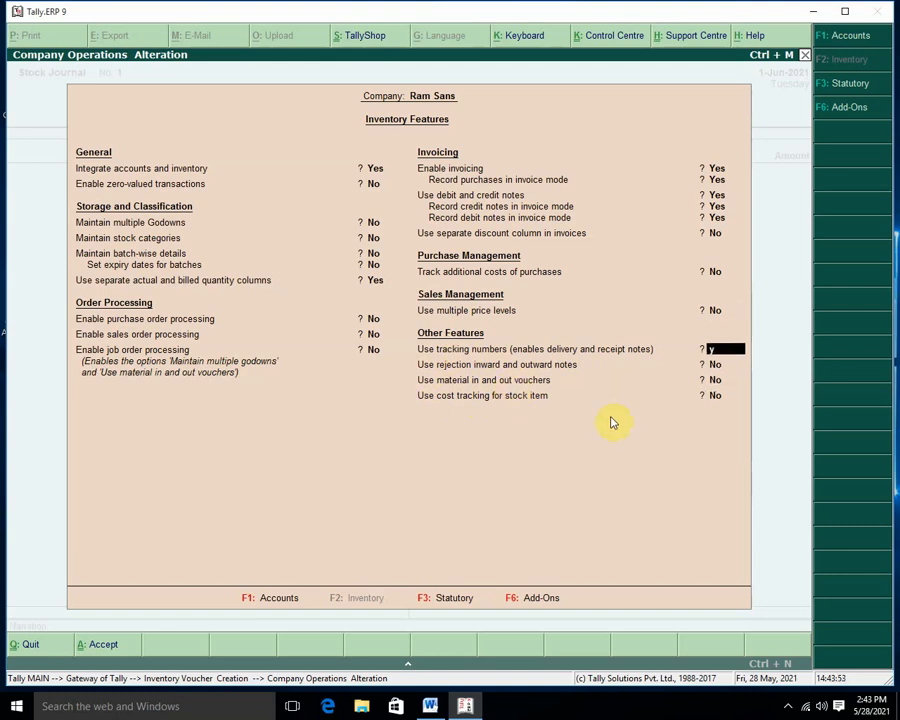
{"action": "key", "text": "Return"}
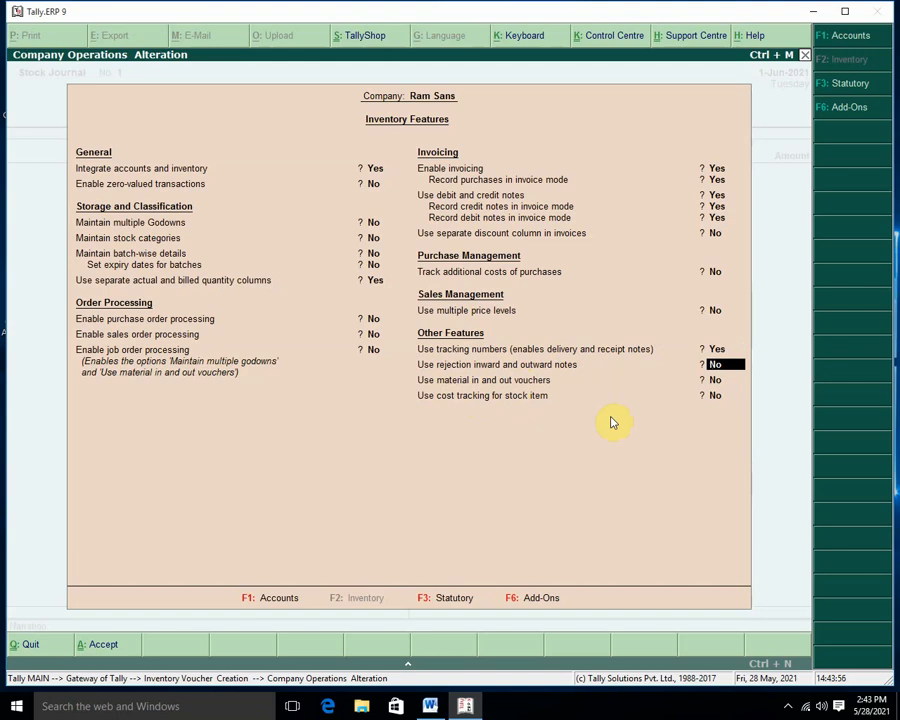
{"action": "type", "text": "y"}
{"action": "key", "text": "Return"}
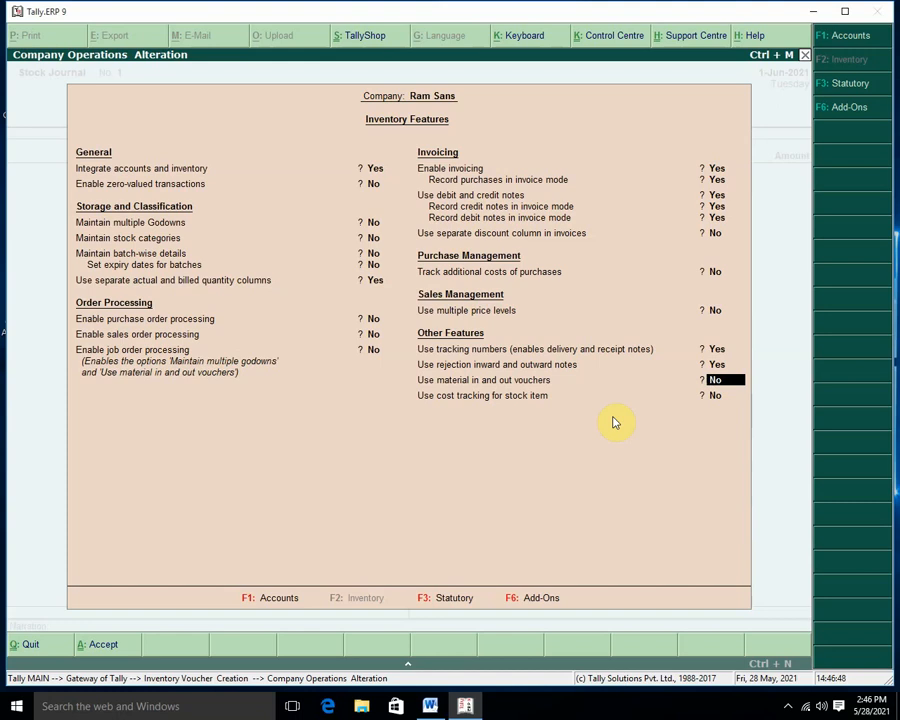
- Enable purchase order processing and sales order processing in the inventory features
{"action": "key", "text": "Up"}
{"action": "key", "text": "Up"}
{"action": "key", "text": "Up"}
{"action": "key", "text": "Up"}
{"action": "key", "text": "Up"}
{"action": "key", "text": "Up"}
{"action": "key", "text": "Up"}
{"action": "key", "text": "Up"}
{"action": "key", "text": "Up"}
{"action": "key", "text": "Up"}
{"action": "key", "text": "Up"}
{"action": "key", "text": "Up"}
{"action": "key", "text": "Up"}
{"action": "key", "text": "Up"}
{"action": "key", "text": "Up"}
{"action": "key", "text": "Up"}
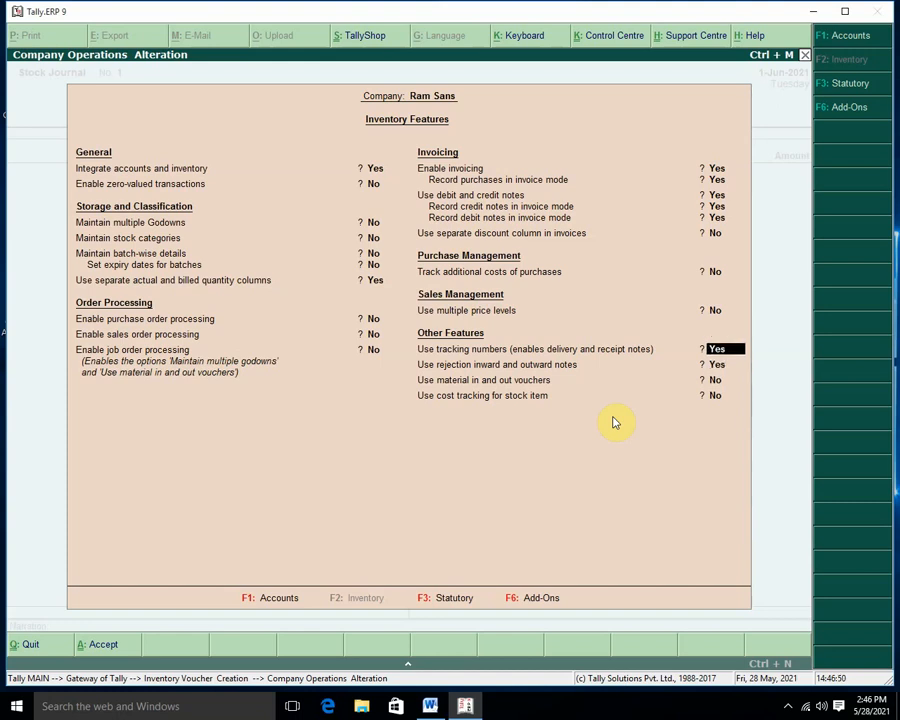
{"action": "key", "text": "Down"}
{"action": "key", "text": "Down"}
{"action": "key", "text": "Down"}
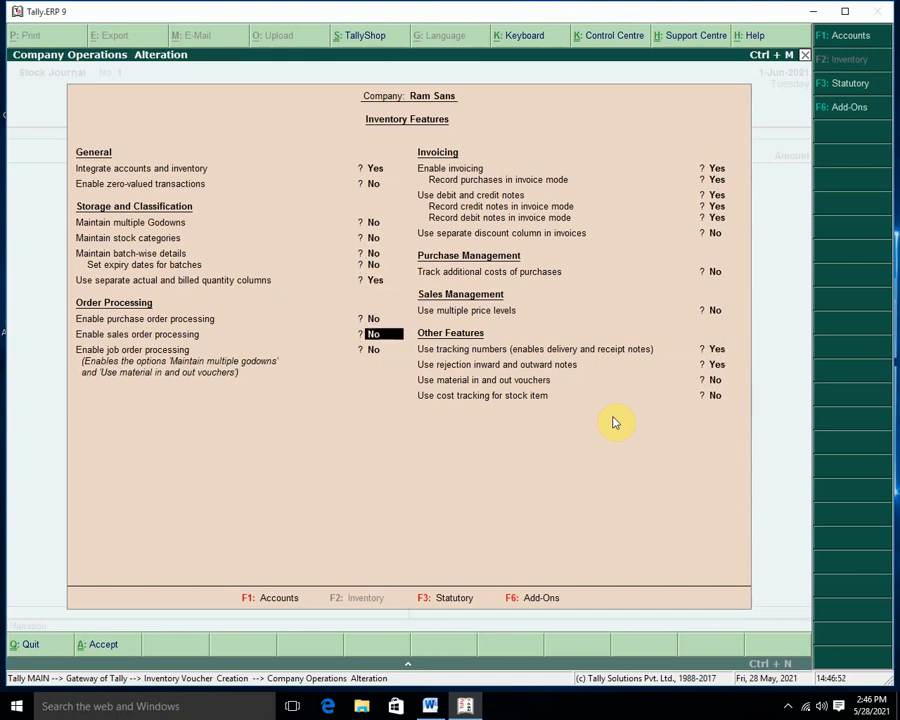
{"action": "key", "text": "Up"}
{"action": "type", "text": "y"}
{"action": "key", "text": "Return"}
{"action": "type", "text": "y"}
{"action": "key", "text": "Return"}
{"action": "key", "text": "Return"}
{"action": "key", "text": "Return"}
{"action": "key", "text": "Return"}
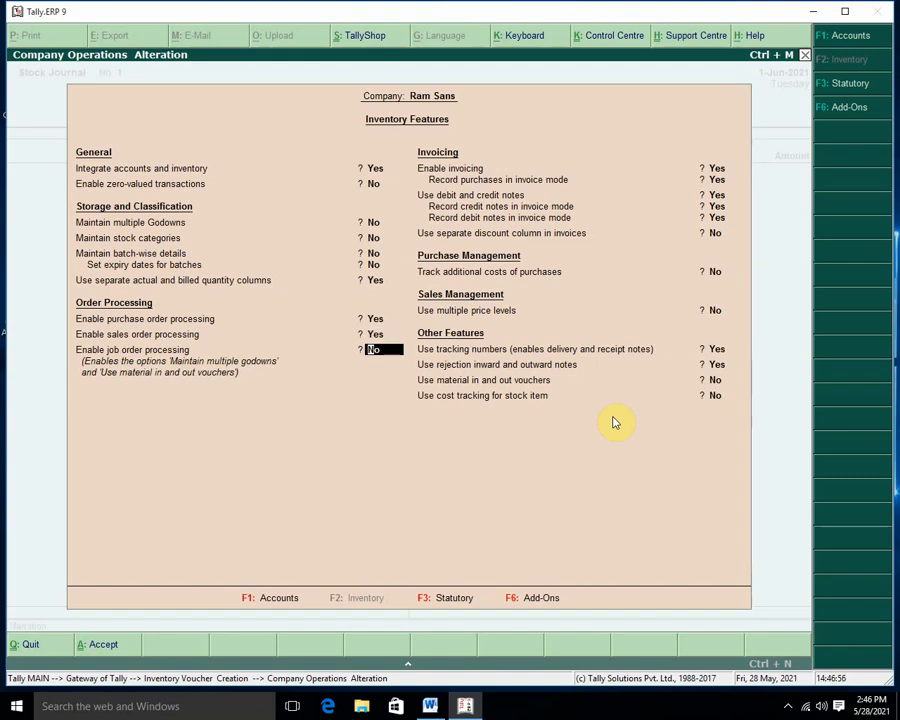
- Save the inventory features with the remaining options as they are, and quit the stock journal voucher
{"action": "key", "text": "Return"}
{"action": "key", "text": "Return"}
{"action": "key", "text": "Return"}
{"action": "key", "text": "Return"}
{"action": "key", "text": "Return"}
{"action": "key", "text": "Return"}
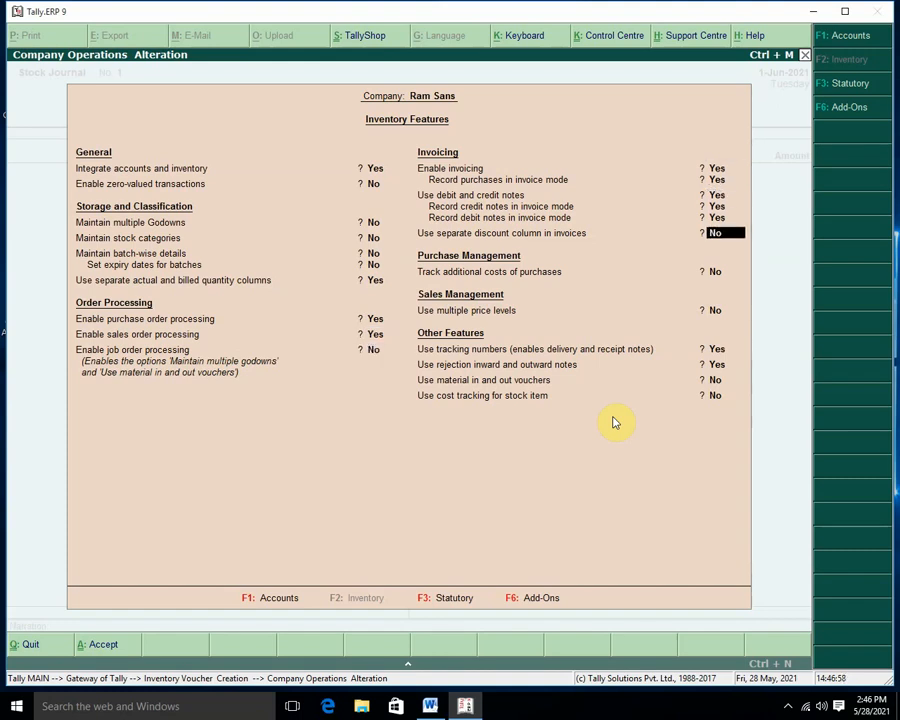
{"action": "key", "text": "Return"}
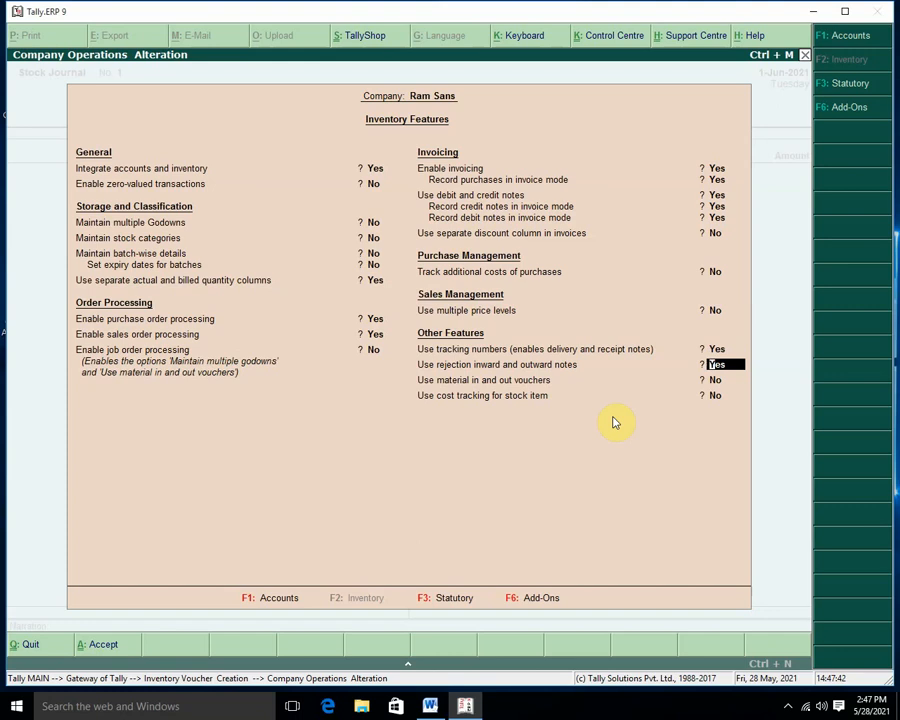
{"action": "key", "text": "Return"}
{"action": "key", "text": "Return"}
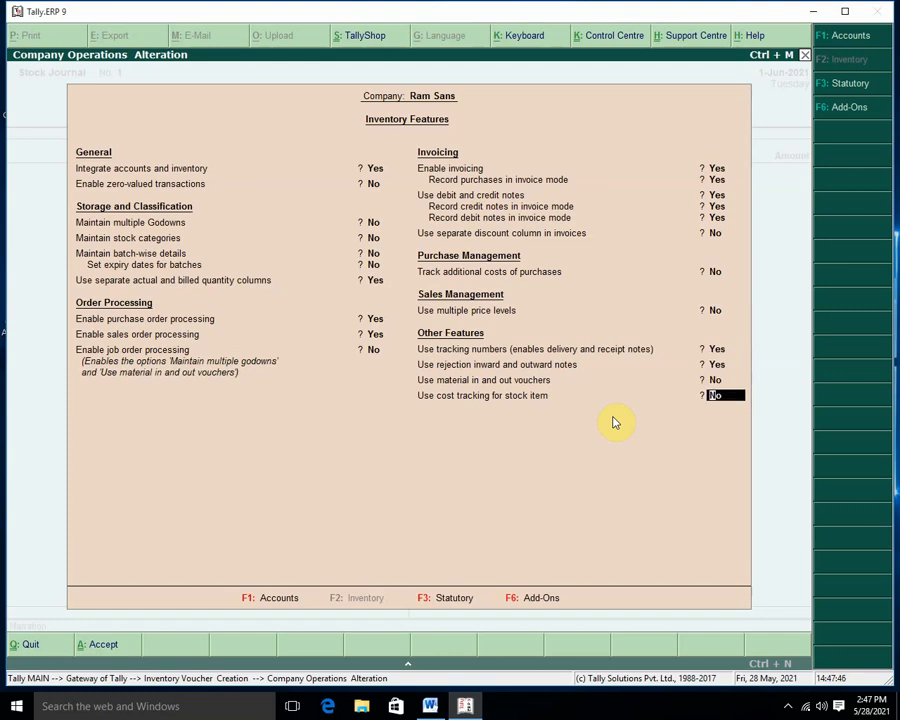
{"action": "key", "text": "Return"}
{"action": "key", "text": "Return"}
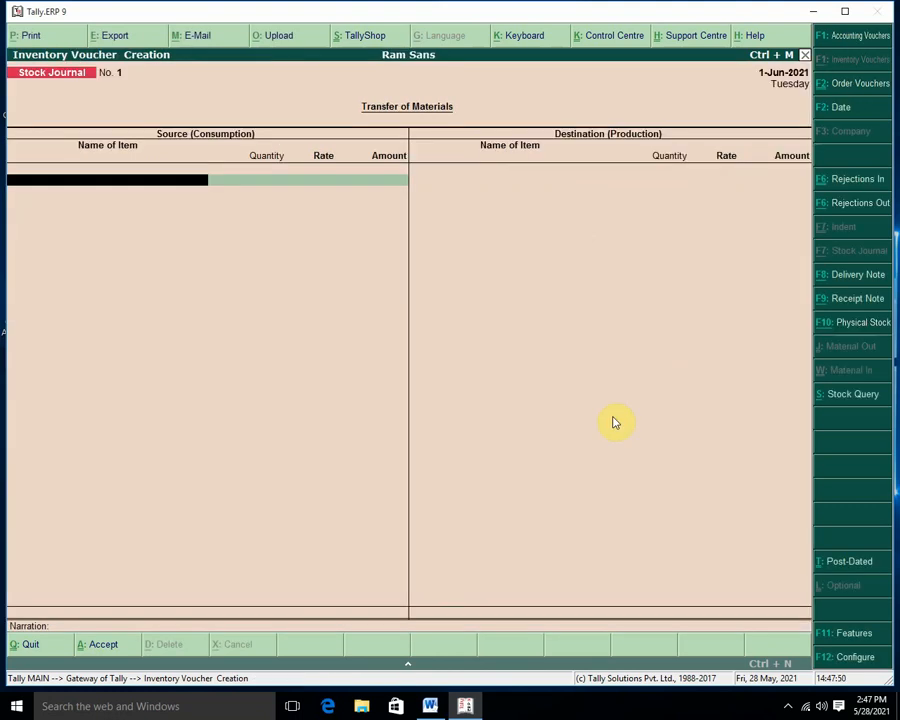
{"action": "key", "text": "Escape"}
{"action": "key", "text": "Return"}
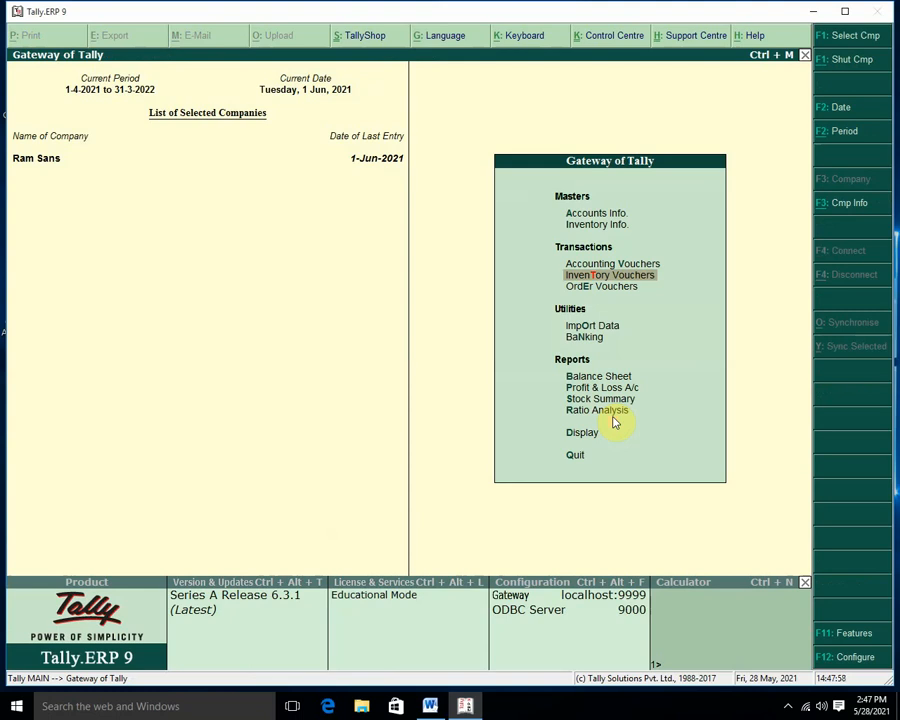
- View the list of single stock items available for alteration and return to the Gateway of Tally
{"action": "key", "text": "Up"}
{"action": "key", "text": "Up"}
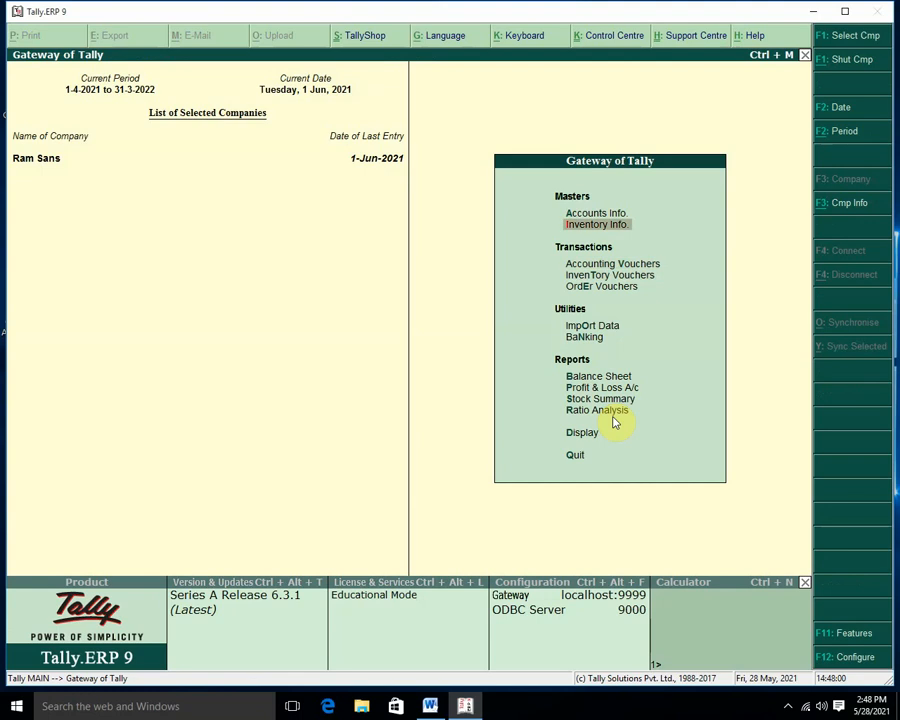
{"action": "key", "text": "Return"}
{"action": "key", "text": "Down"}
{"action": "key", "text": "Return"}
{"action": "key", "text": "Down"}
{"action": "key", "text": "Down"}
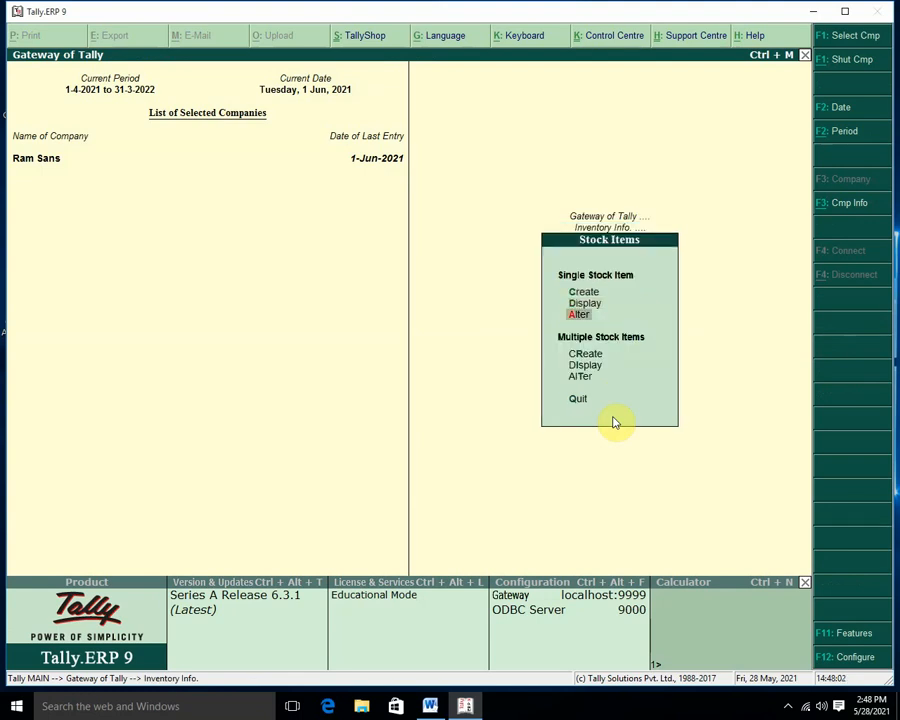
{"action": "key", "text": "Return"}
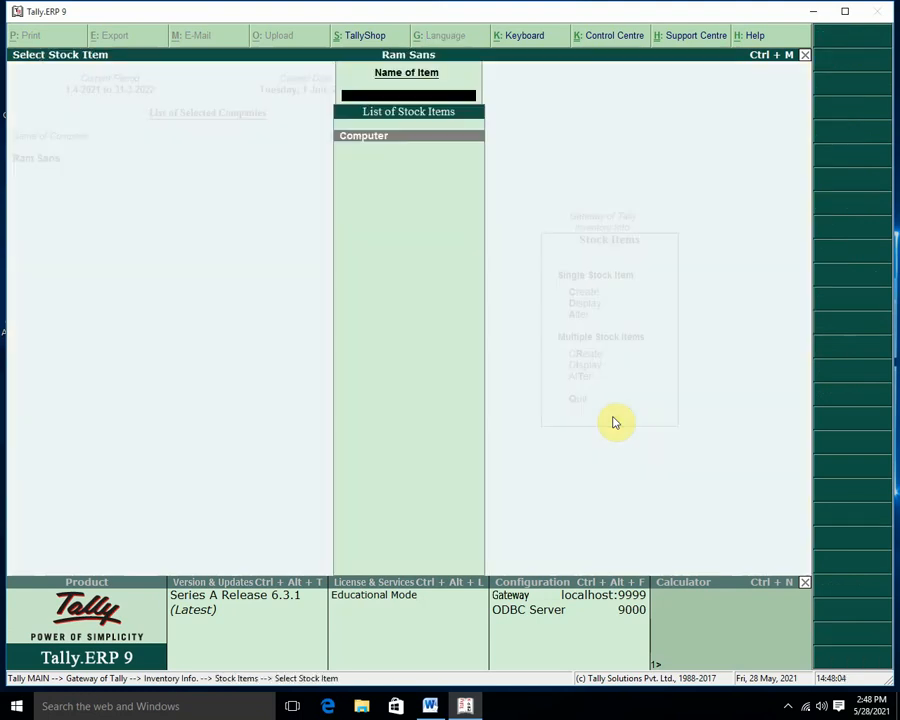
{"action": "key", "text": "Escape"}
{"action": "key", "text": "Escape"}
{"action": "key", "text": "Escape"}
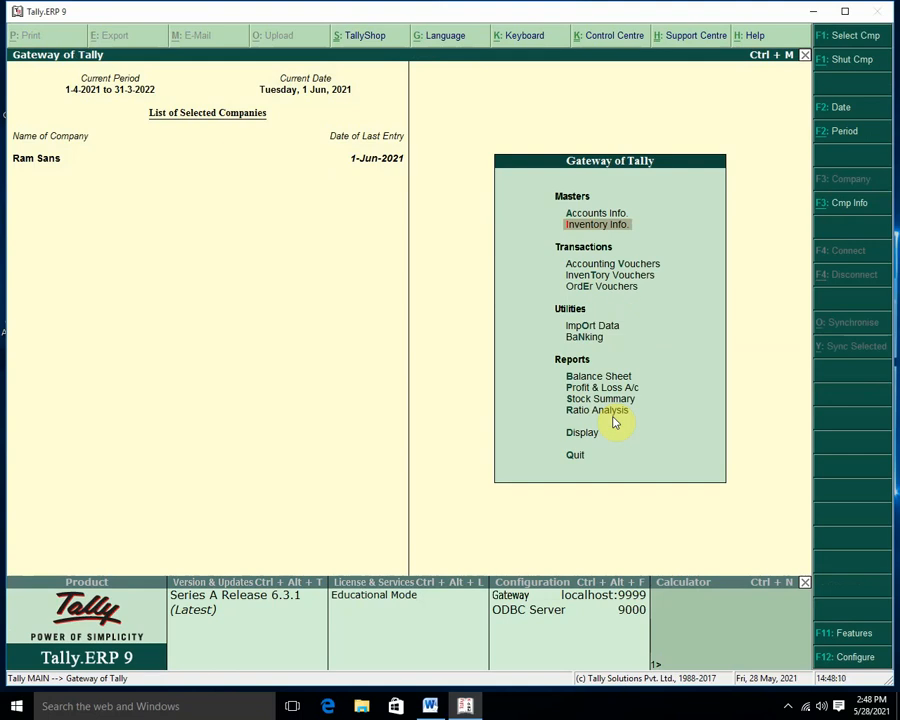
- Open order voucher entry with a new sales order
{"action": "key", "text": "Down"}
{"action": "key", "text": "Down"}
{"action": "key", "text": "Down"}
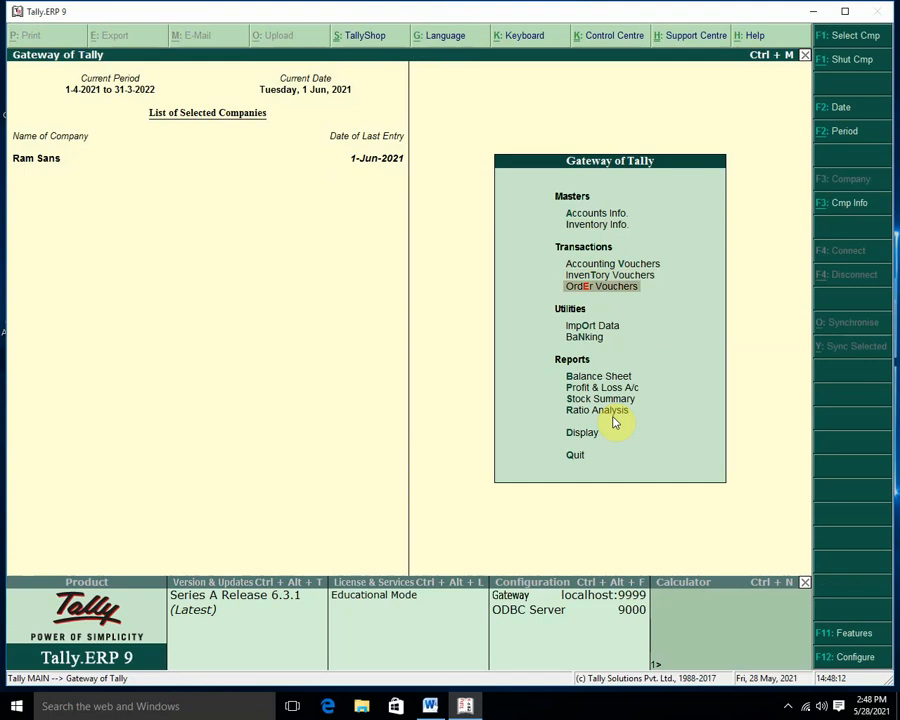
{"action": "key", "text": "Return"}
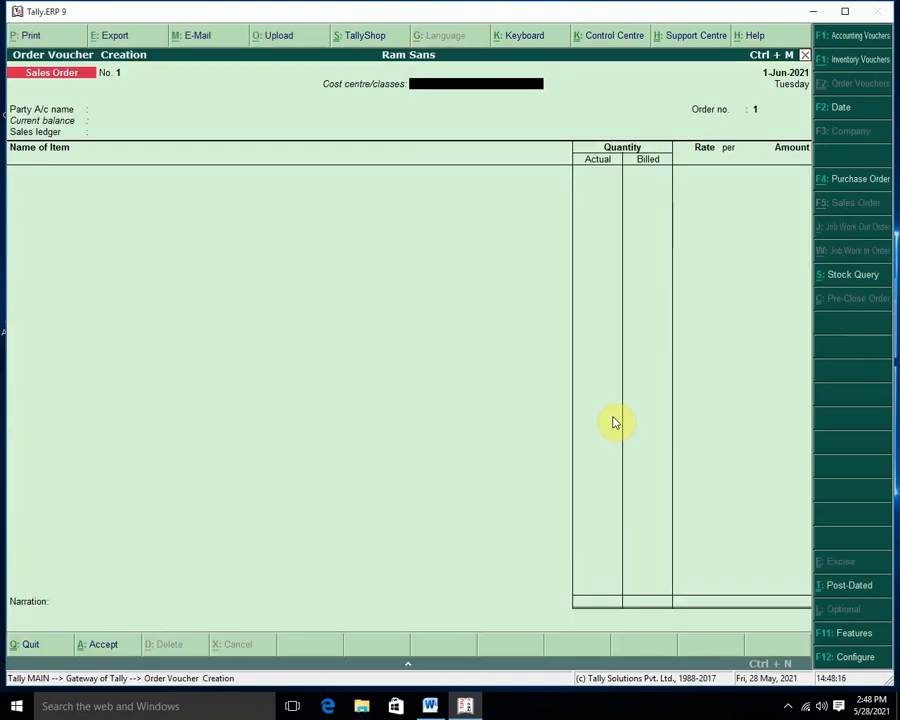
- Switch to a purchase order with cost centre class Not Applicable and choose the supplier's creditor ledger as party account
{"action": "key", "text": "Return"}
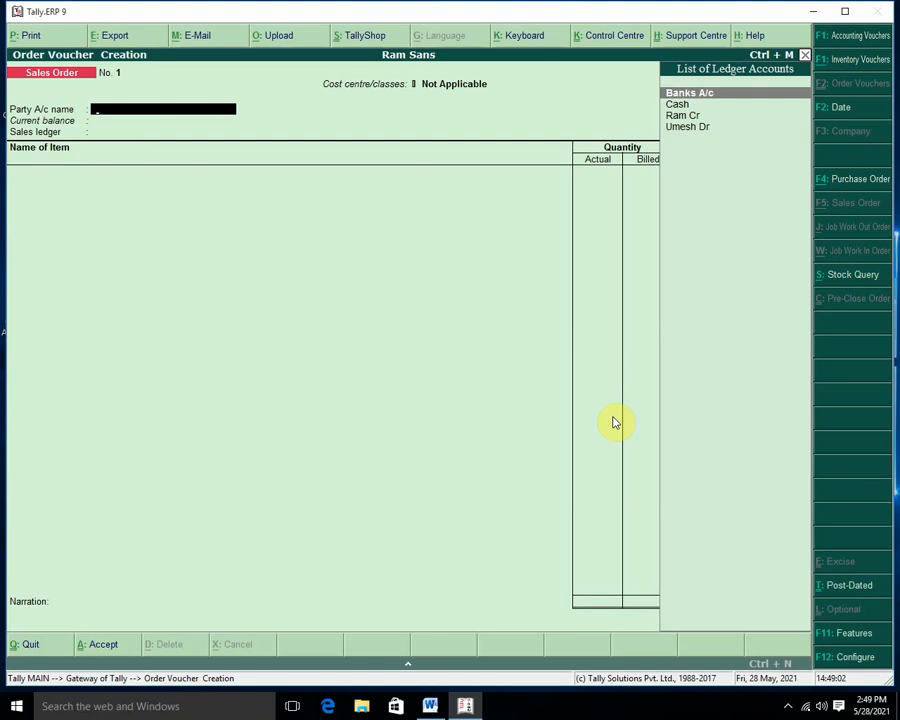
{"action": "key", "text": "F4"}
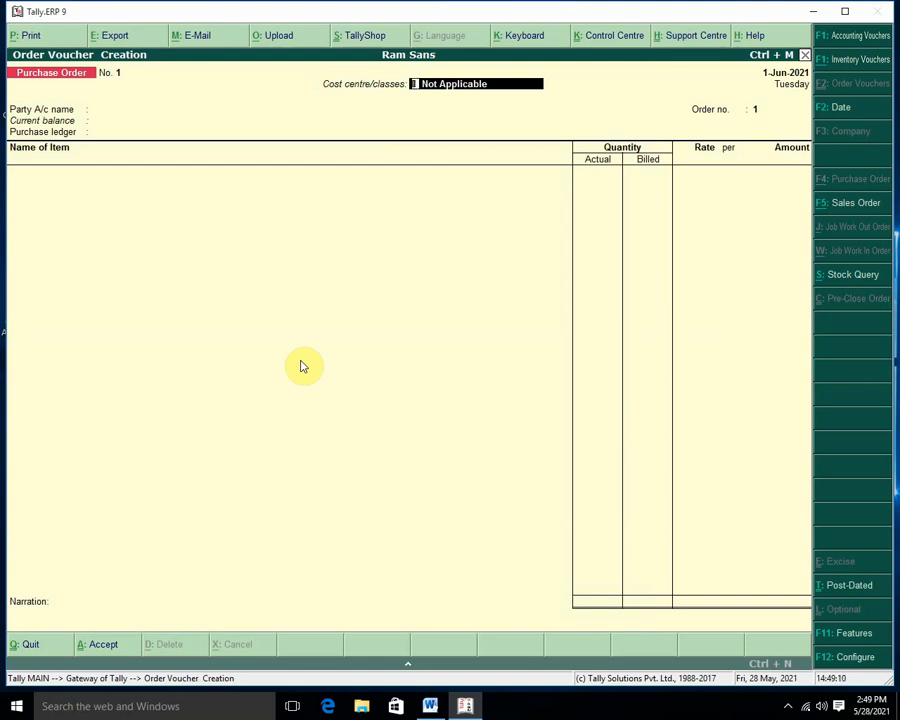
{"action": "key", "text": "Return"}
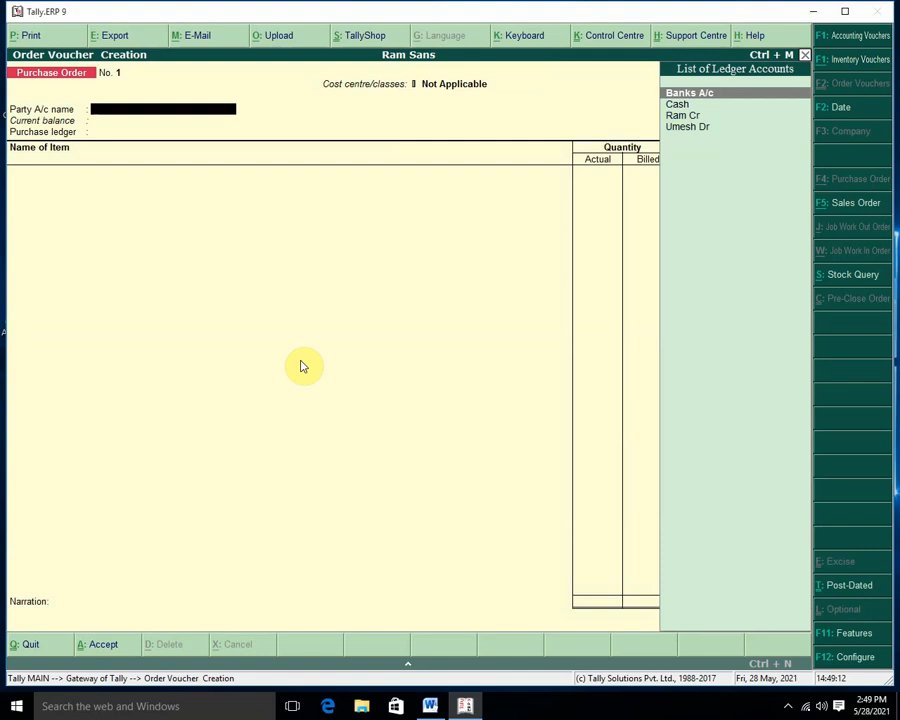
{"action": "key", "text": "Down"}
{"action": "key", "text": "Down"}
{"action": "key", "text": "Return"}
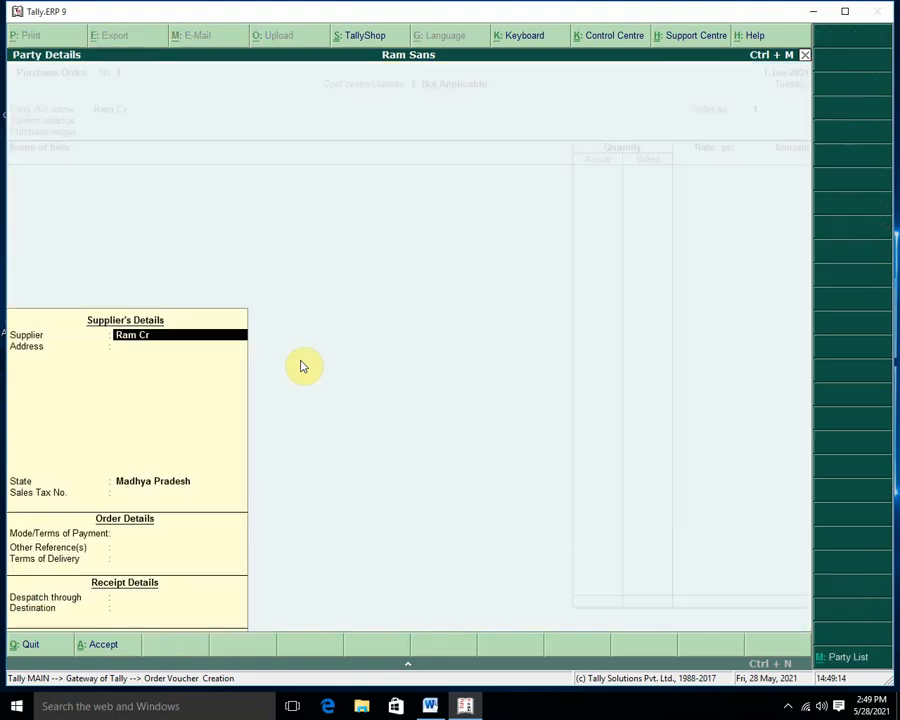
- Accept the supplier details as they are, keep order number 1 and use Purchase A/c as the purchase ledger
{"action": "key", "text": "Return"}
{"action": "key", "text": "Return"}
{"action": "key", "text": "Return"}
{"action": "key", "text": "Return"}
{"action": "key", "text": "Return"}
{"action": "key", "text": "Return"}
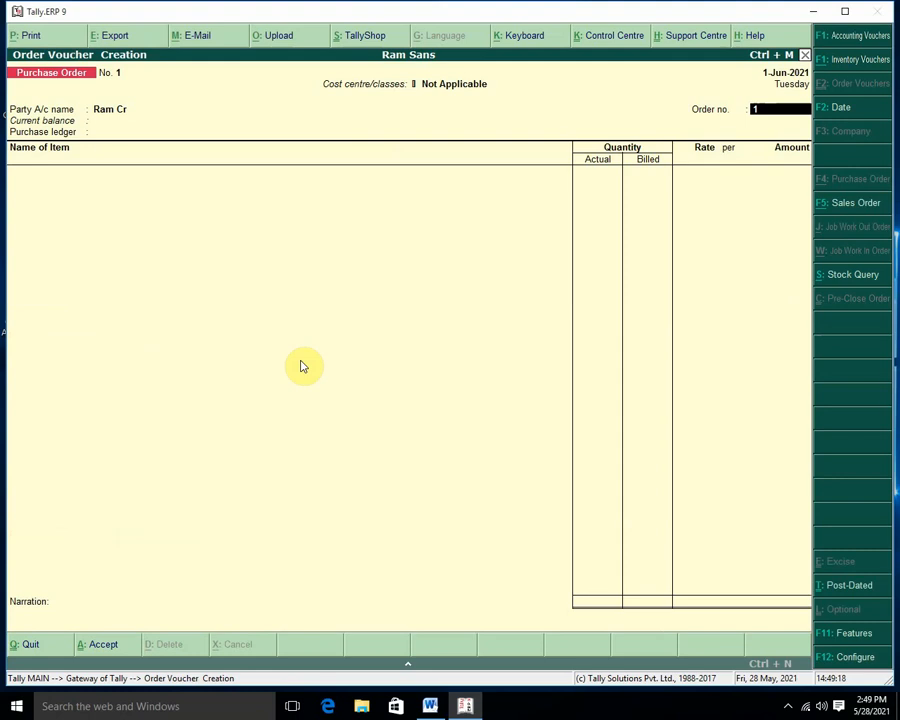
{"action": "key", "text": "Return"}
{"action": "key", "text": "Return"}
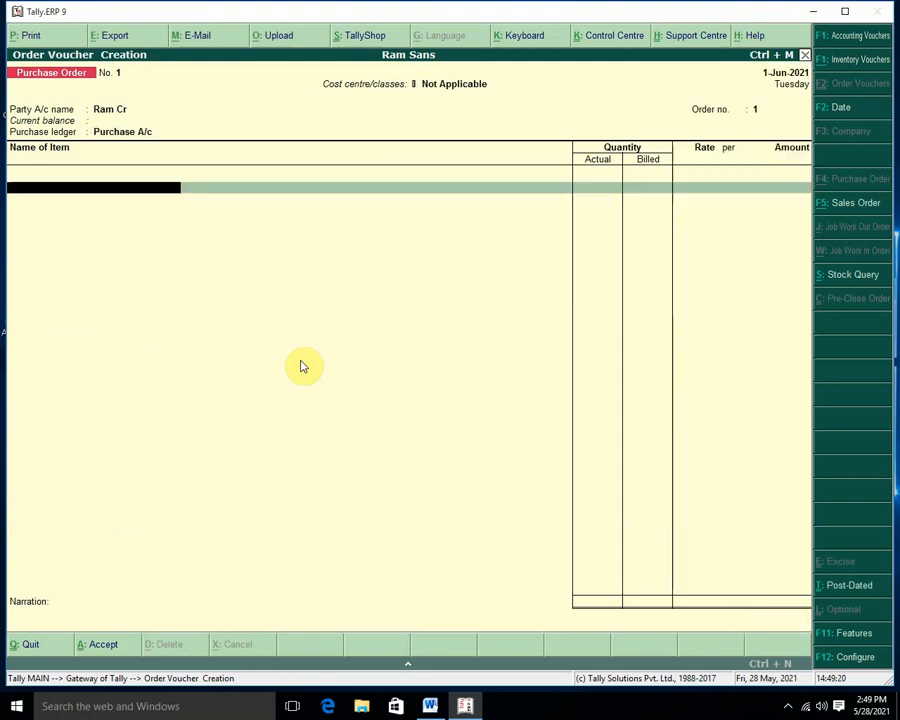
- Add the item Computer due on 1-Jun-2021, with 20 nos as actual and billed quantity at a rate of 5,000.00
{"action": "key", "text": "Down"}
{"action": "key", "text": "Return"}
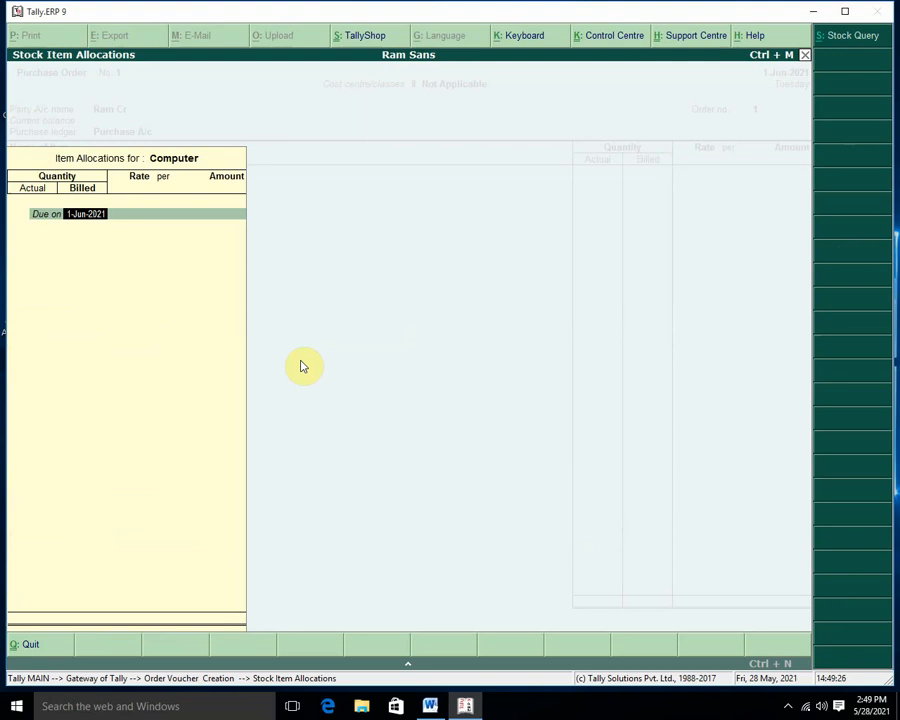
{"action": "key", "text": "Return"}
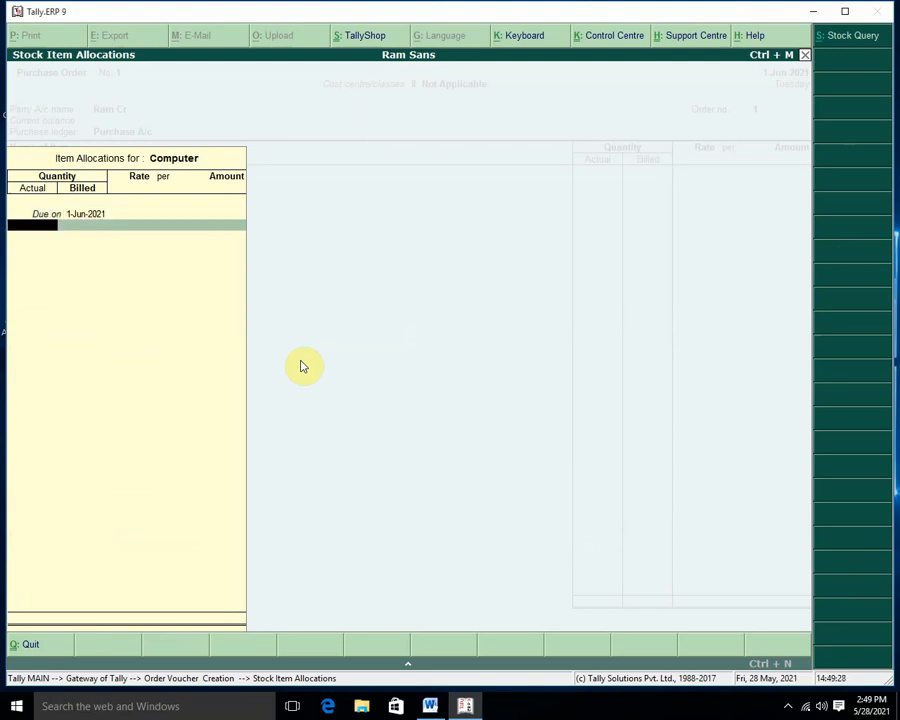
{"action": "key", "text": "Return"}
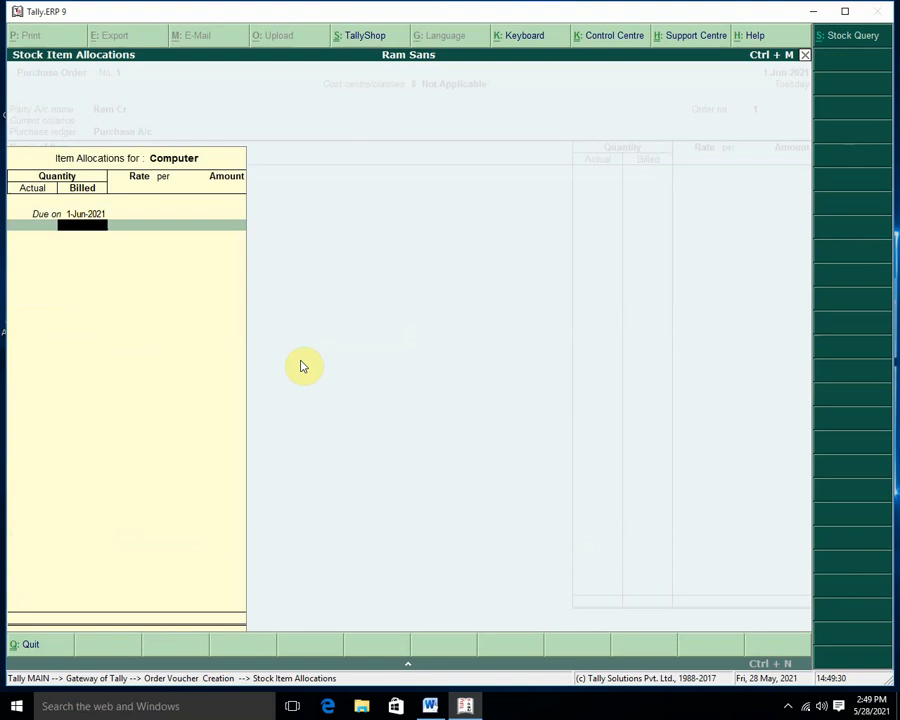
{"action": "key", "text": "BackSpace"}
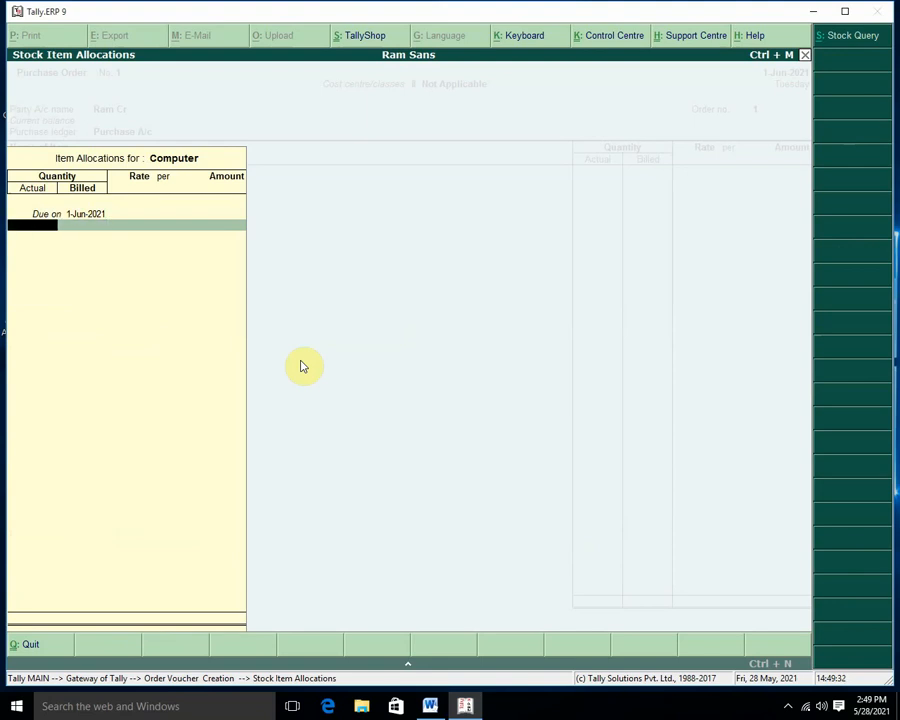
{"action": "type", "text": "20"}
{"action": "key", "text": "Return"}
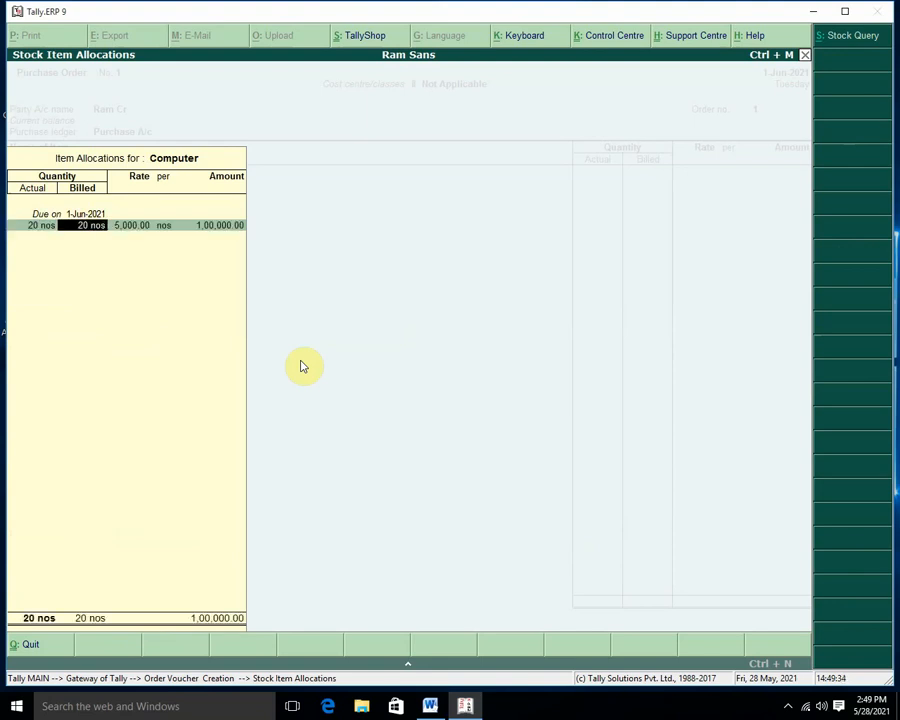
{"action": "key", "text": "Return"}
{"action": "key", "text": "Return"}
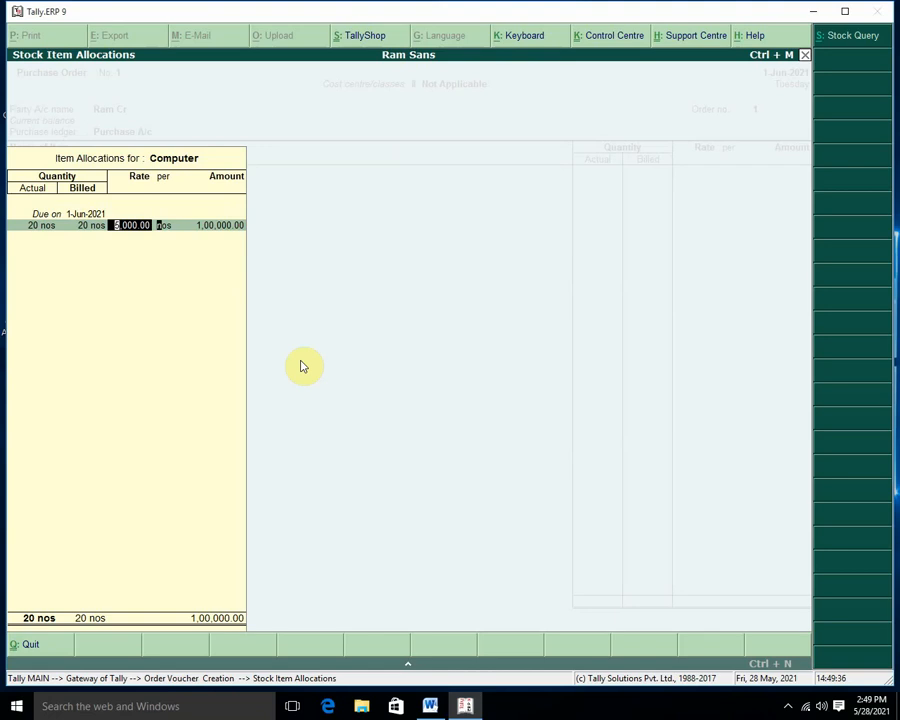
{"action": "key", "text": "Return"}
{"action": "key", "text": "Return"}
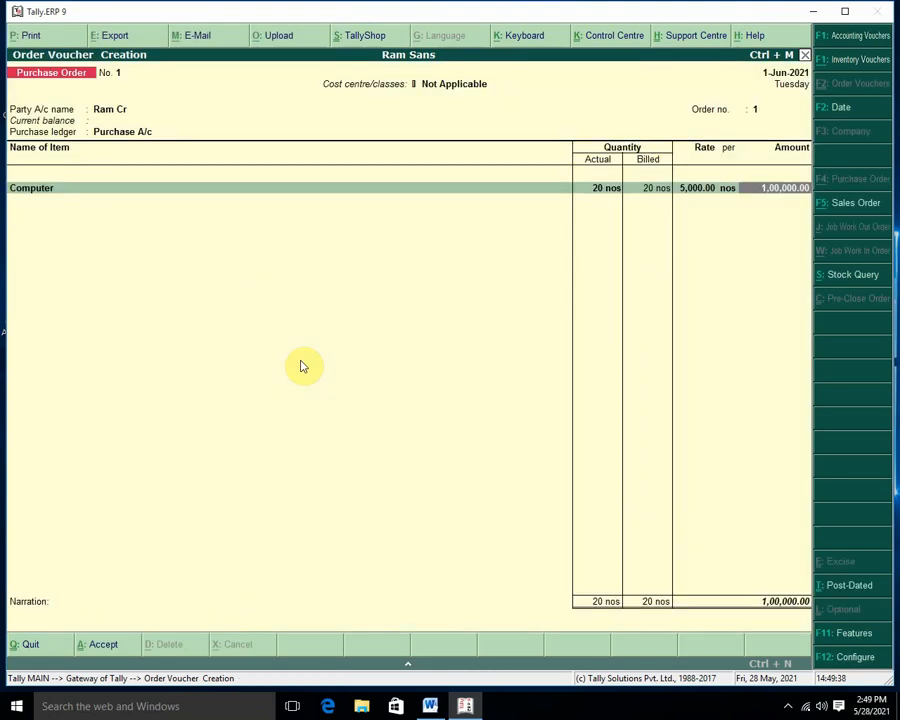
- End the item list, save the purchase order without a narration and quit order voucher entry
{"action": "key", "text": "Return"}
{"action": "key", "text": "Return"}
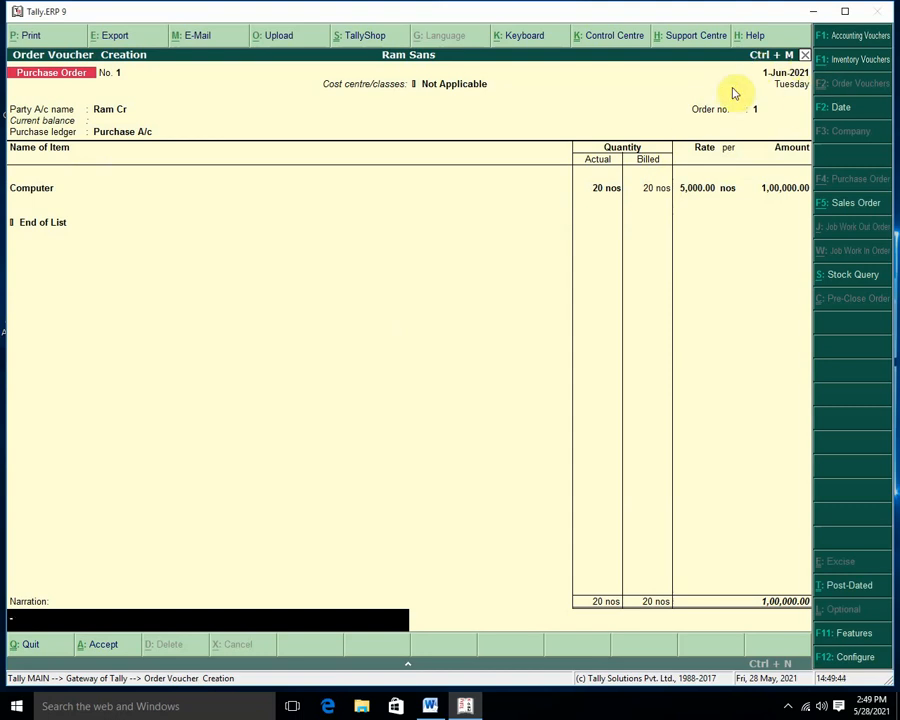
{"action": "key", "text": "Return"}
{"action": "key", "text": "Return"}
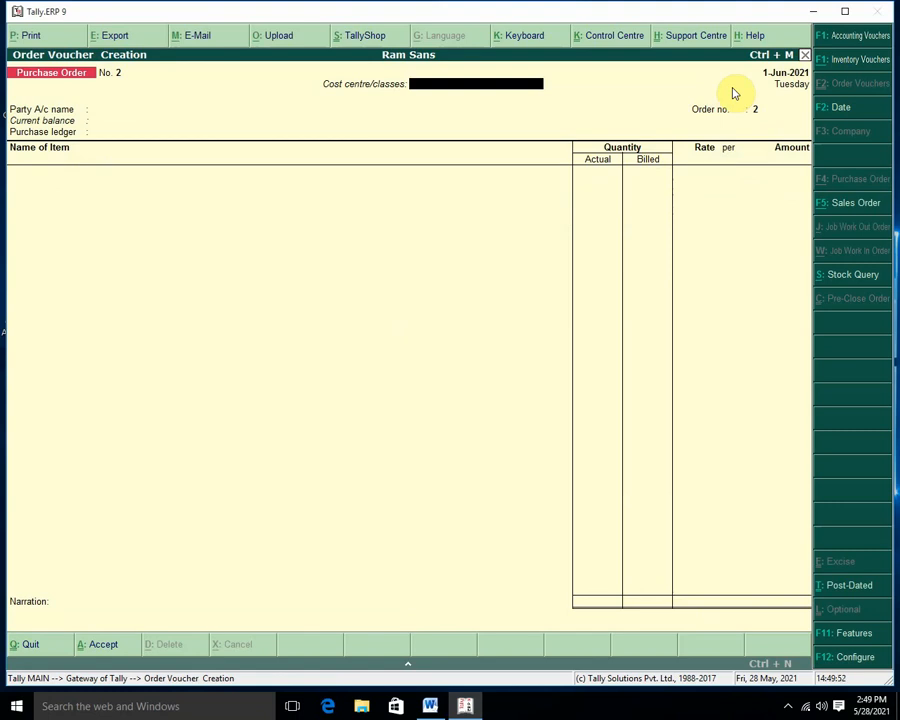
{"action": "key", "text": "Escape"}
{"action": "key", "text": "y"}
- Open the balance sheet and look at the group summary of Loans (Liability)
{"action": "key", "text": "Down"}
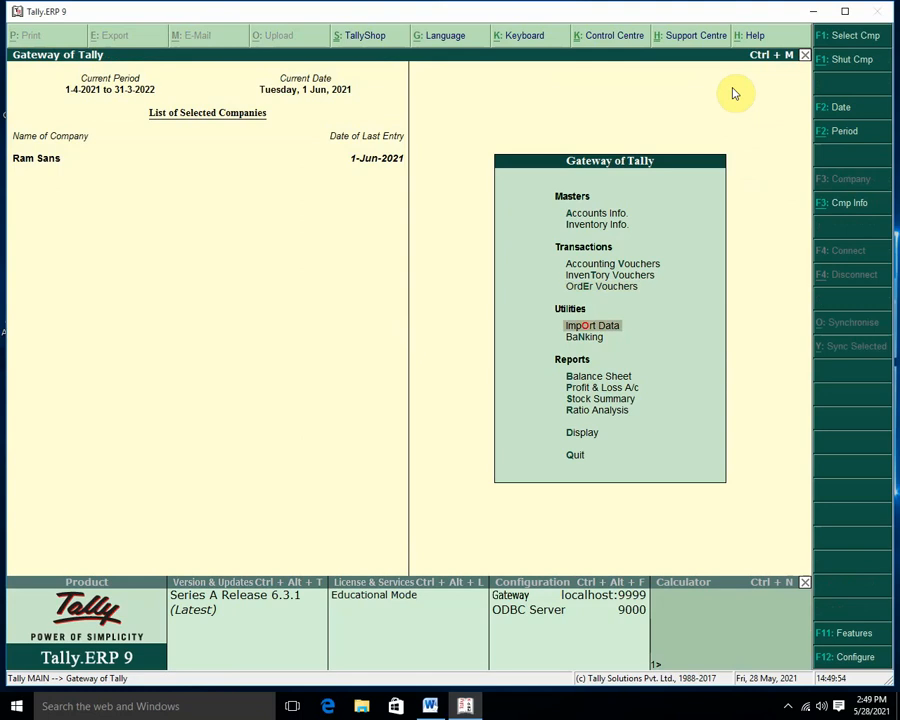
{"action": "key", "text": "Down"}
{"action": "key", "text": "Down"}
{"action": "key", "text": "Return"}
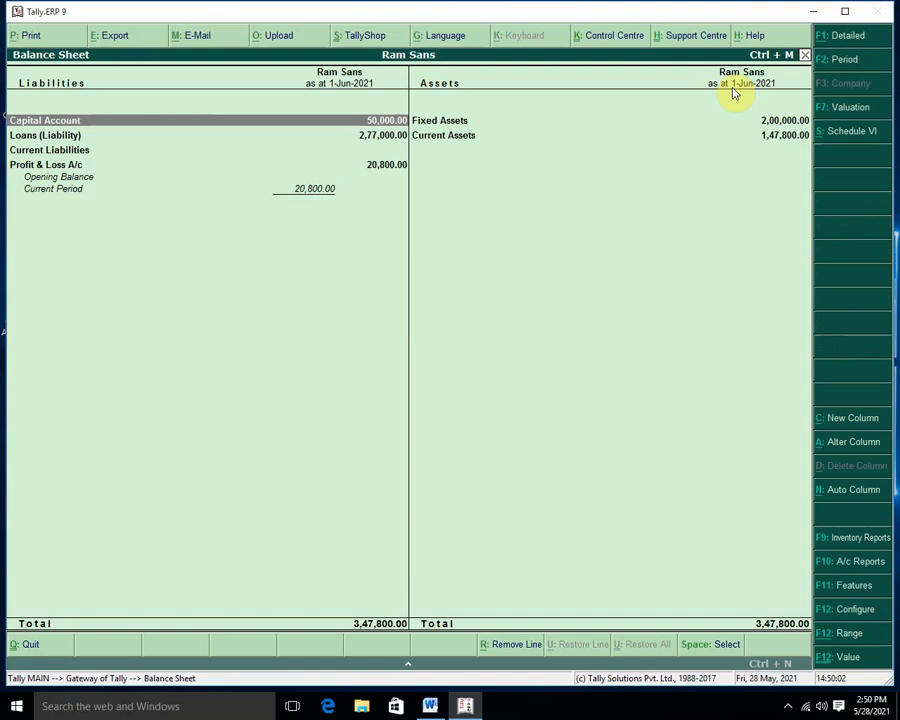
{"action": "key", "text": "Down"}
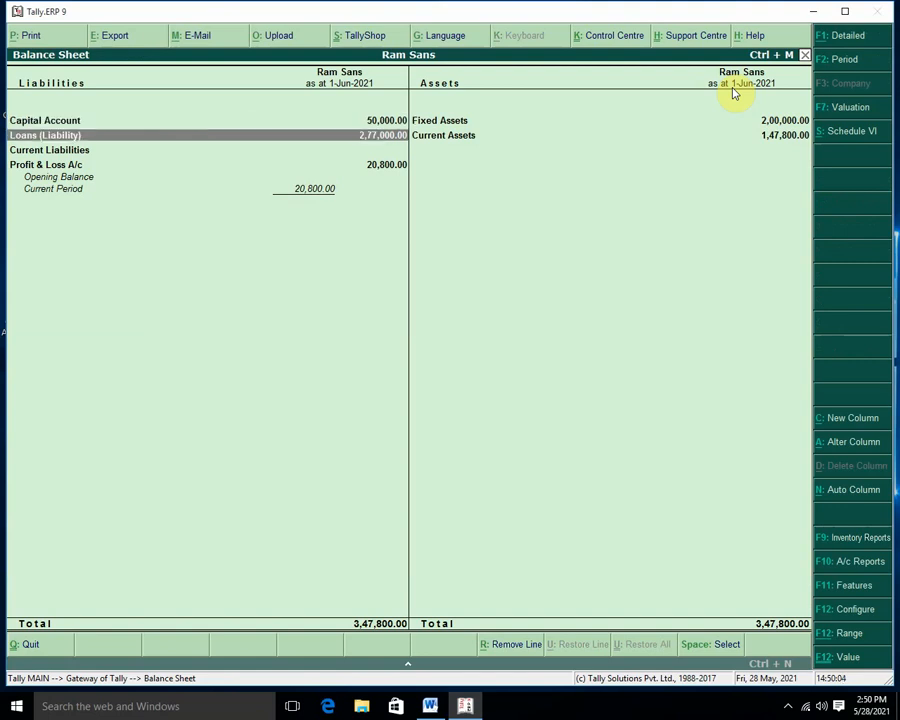
{"action": "key", "text": "Return"}
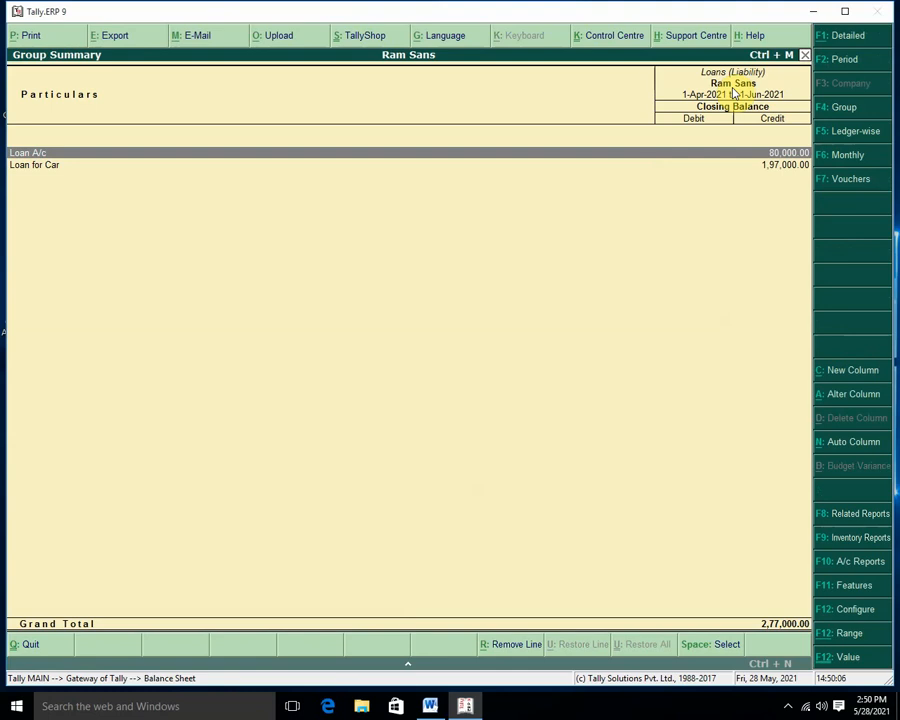
{"action": "key", "text": "Escape"}
- Trace the closing stock under Current Assets down to Computer's June stock vouchers and return to the Gateway of Tally
{"action": "key", "text": "Right"}
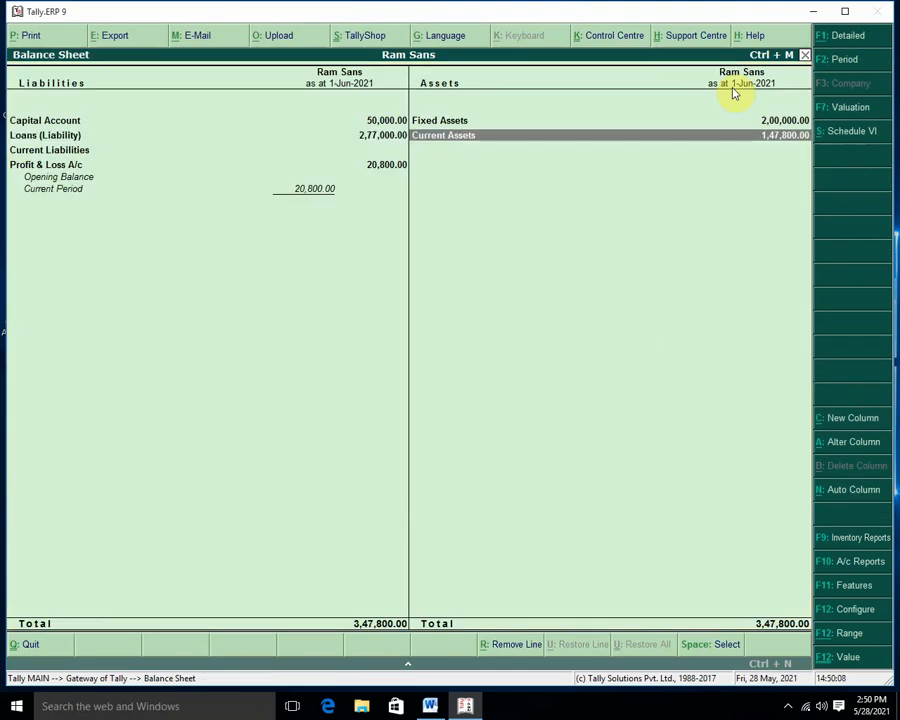
{"action": "key", "text": "Return"}
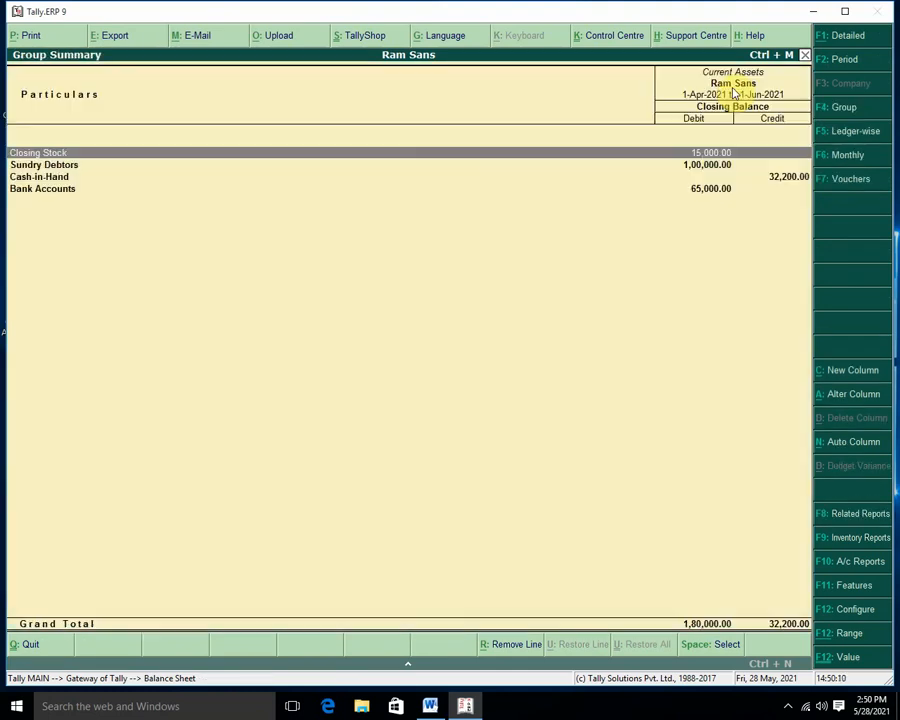
{"action": "key", "text": "Down"}
{"action": "key", "text": "Up"}
{"action": "key", "text": "Return"}
{"action": "key", "text": "Return"}
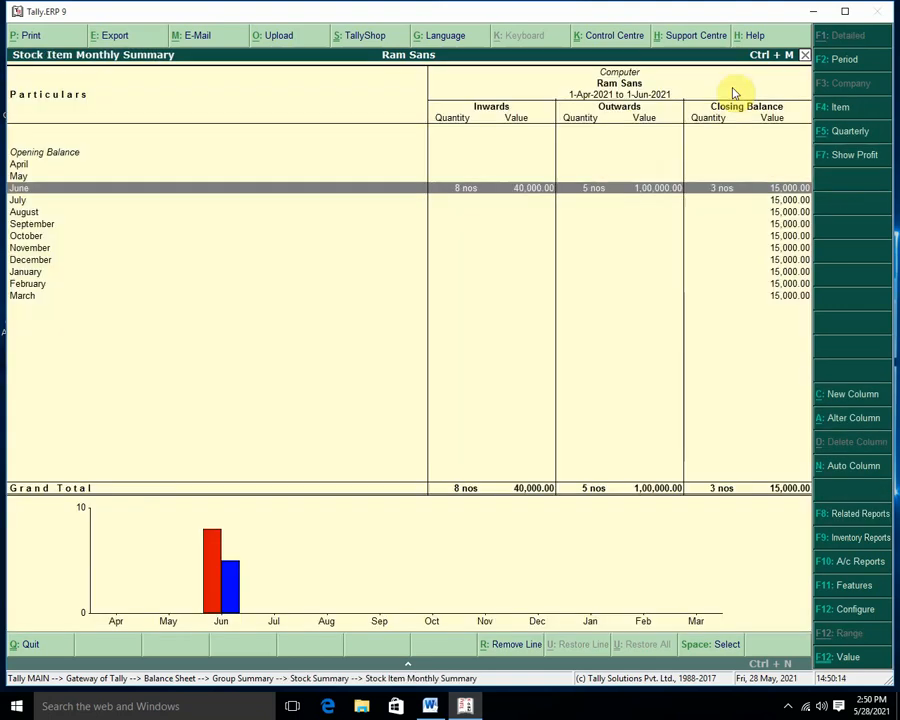
{"action": "key", "text": "Return"}
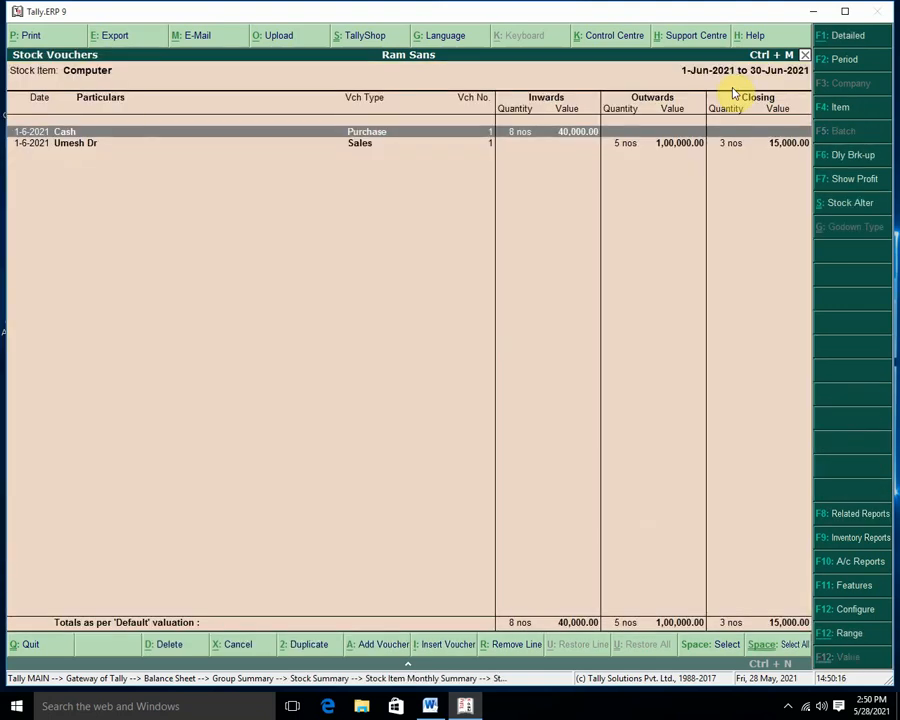
{"action": "key", "text": "Escape"}
{"action": "key", "text": "Escape"}
{"action": "key", "text": "Escape"}
{"action": "key", "text": "Escape"}
{"action": "key", "text": "Escape"}
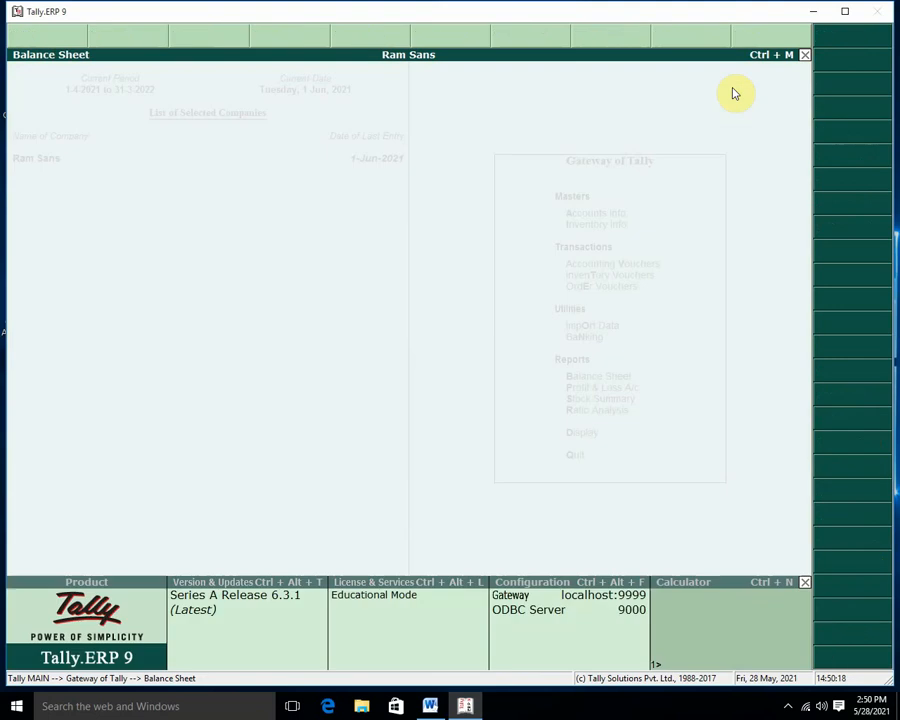
- Open the Statements of Inventory from the display reports
{"action": "key", "text": "Down"}
{"action": "key", "text": "Down"}
{"action": "key", "text": "Down"}
{"action": "key", "text": "Down"}
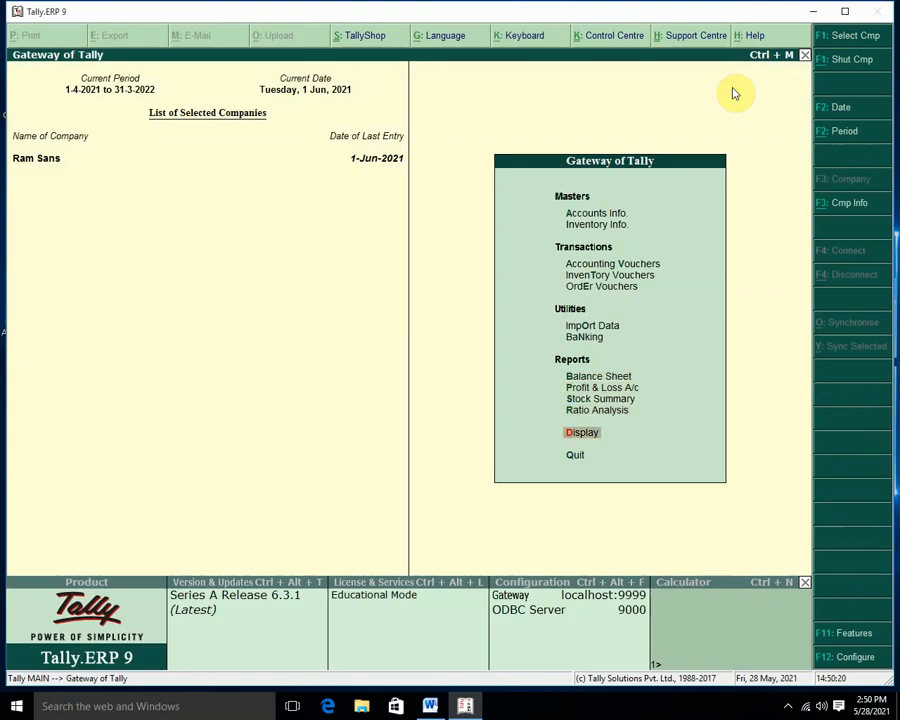
{"action": "key", "text": "Return"}
{"action": "key", "text": "Down"}
{"action": "key", "text": "Down"}
{"action": "key", "text": "Down"}
{"action": "key", "text": "Down"}
{"action": "key", "text": "Down"}
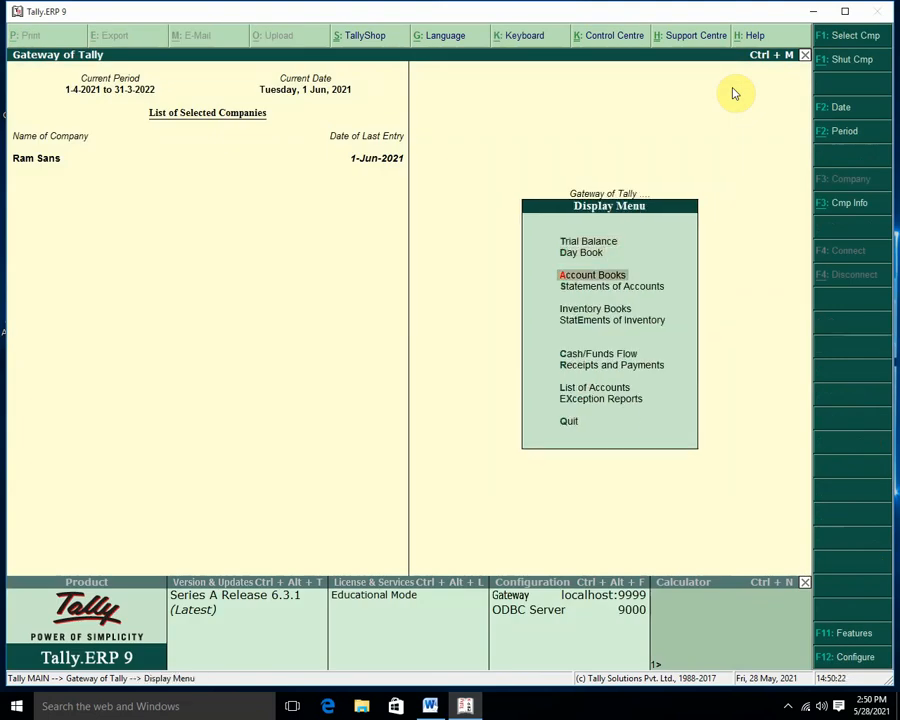
{"action": "key", "text": "Return"}
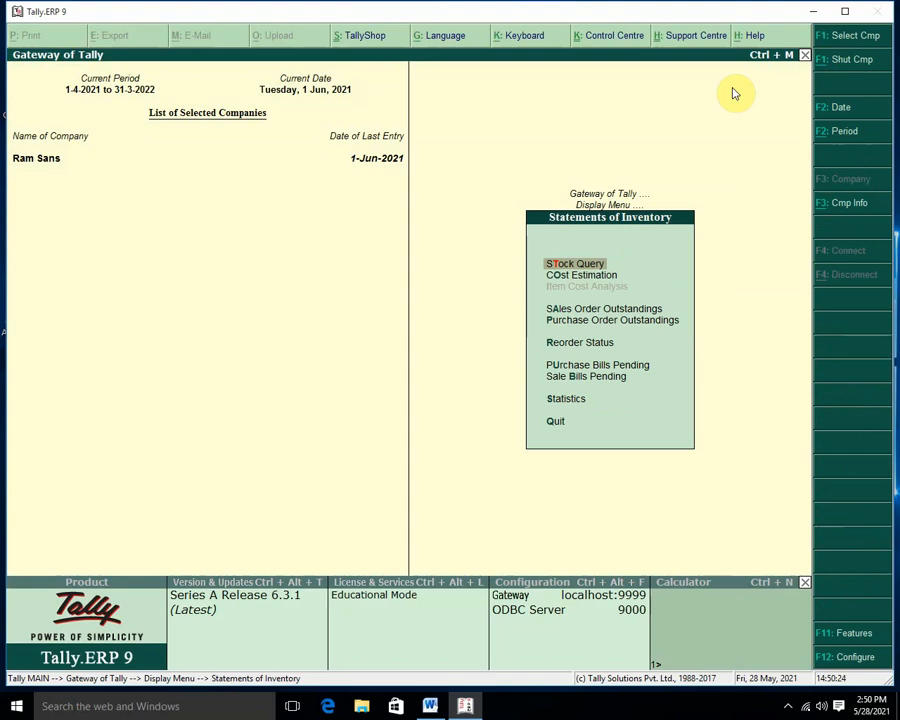
- Open the purchase order outstandings and look at the report by stock item
{"action": "key", "text": "Down"}
{"action": "key", "text": "Down"}
{"action": "key", "text": "Down"}
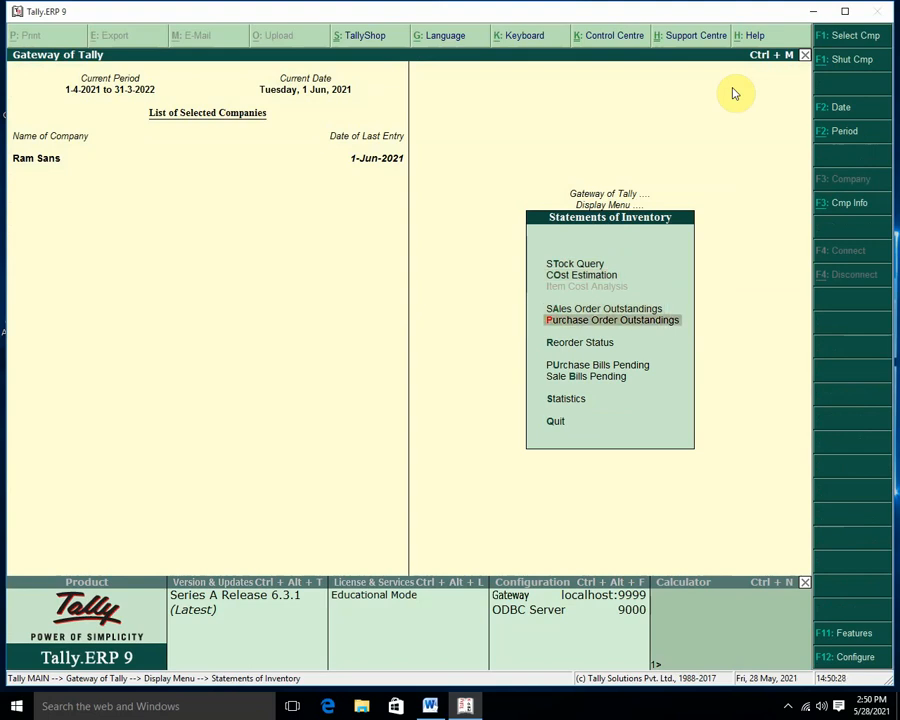
{"action": "key", "text": "Return"}
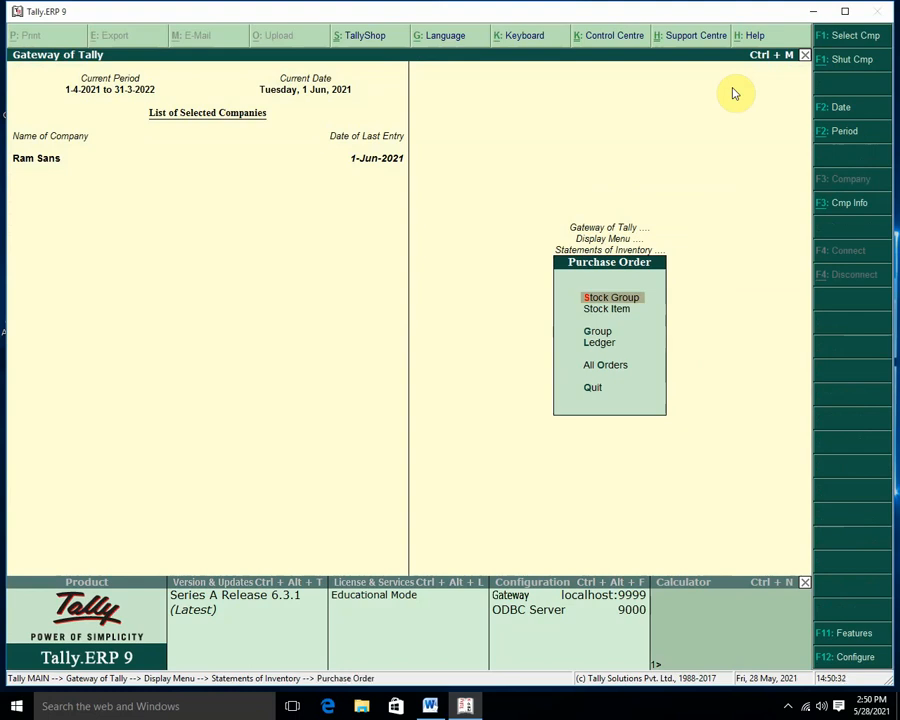
{"action": "key", "text": "Down"}
{"action": "key", "text": "Down"}
{"action": "key", "text": "Up"}
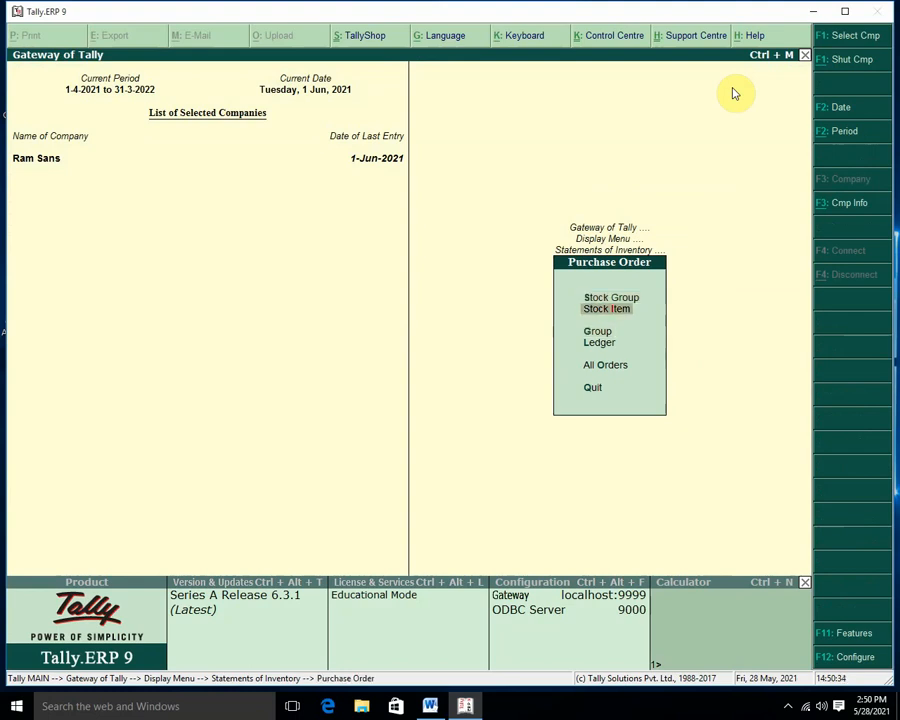
{"action": "key", "text": "Return"}
{"action": "key", "text": "Escape"}
- Review all outstanding purchase orders, including the detailed view, and return to the Statements of Inventory
{"action": "key", "text": "Down"}
{"action": "key", "text": "Down"}
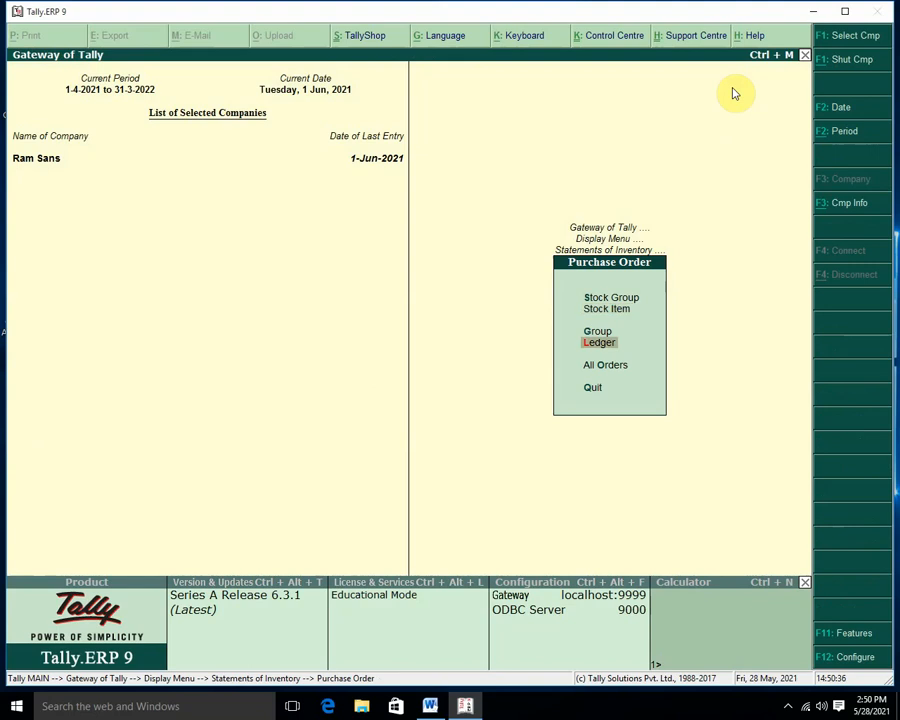
{"action": "key", "text": "Down"}
{"action": "key", "text": "Return"}
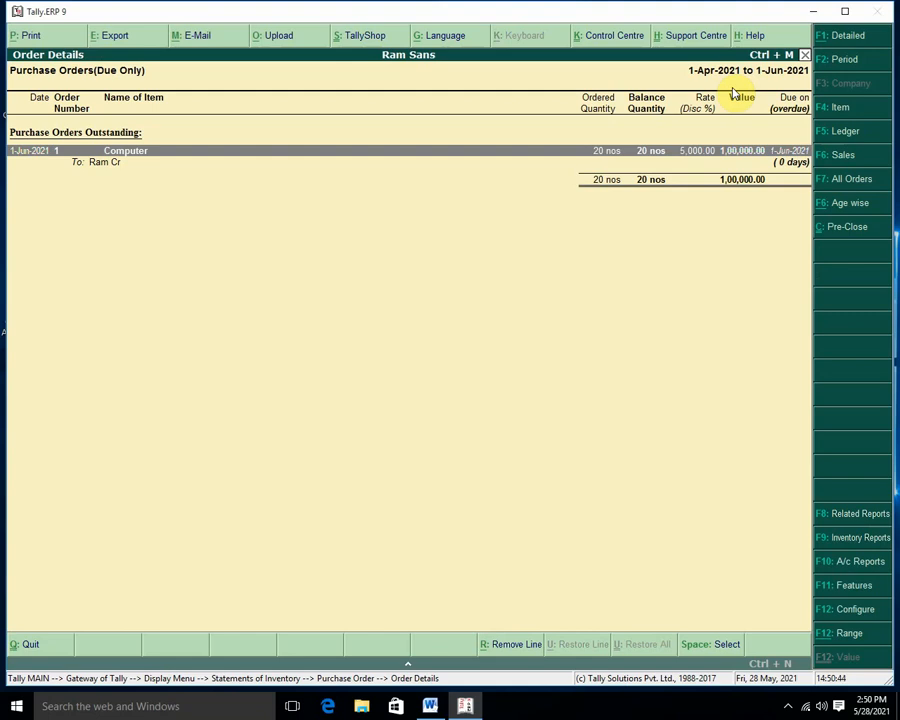
{"action": "key", "text": "alt+F1"}
{"action": "key", "text": "alt+F1"}
{"action": "key", "text": "Escape"}
{"action": "key", "text": "Escape"}
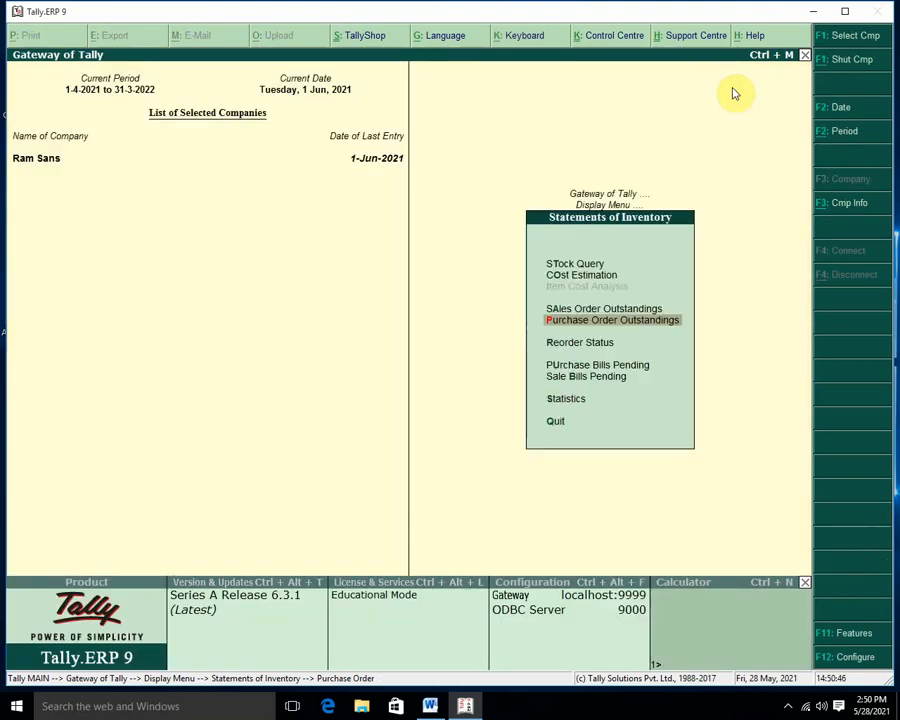
- Look at the pending purchase bills, leave the report and select Sale Bills Pending
{"action": "key", "text": "Down"}
{"action": "key", "text": "Down"}
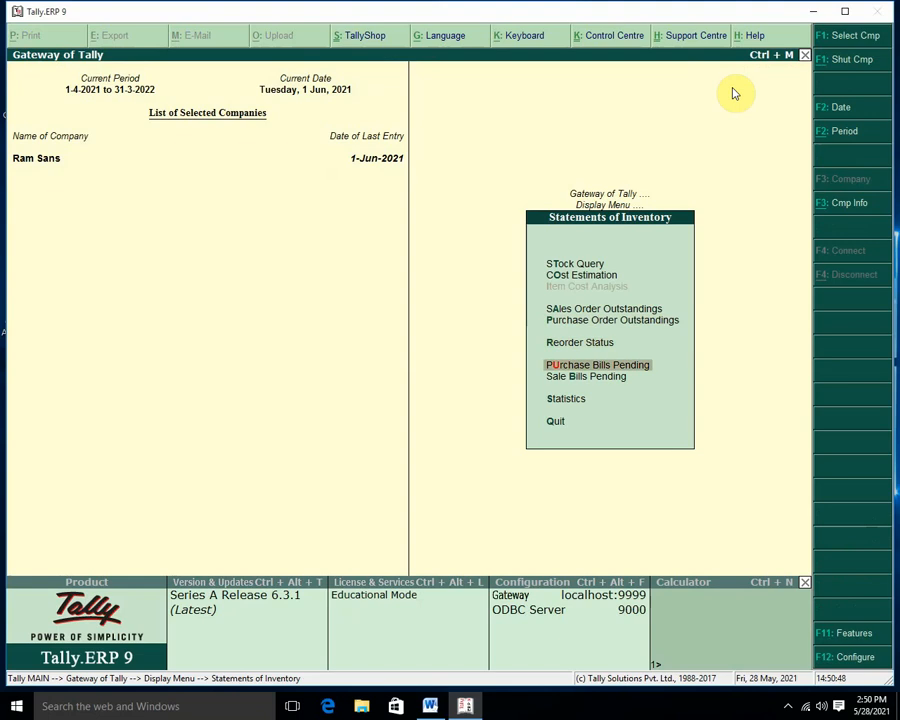
{"action": "key", "text": "Return"}
{"action": "key", "text": "Escape"}
{"action": "key", "text": "Down"}
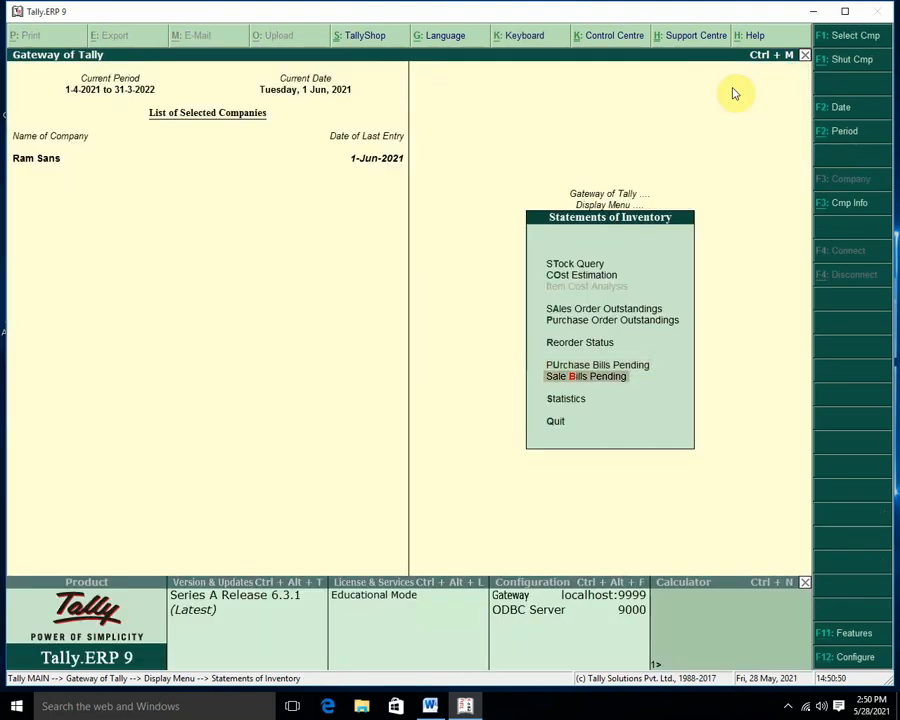
- Look at the pending sale bills and return to the Gateway of Tally
{"action": "key", "text": "Return"}
{"action": "key", "text": "Escape"}
{"action": "key", "text": "Escape"}
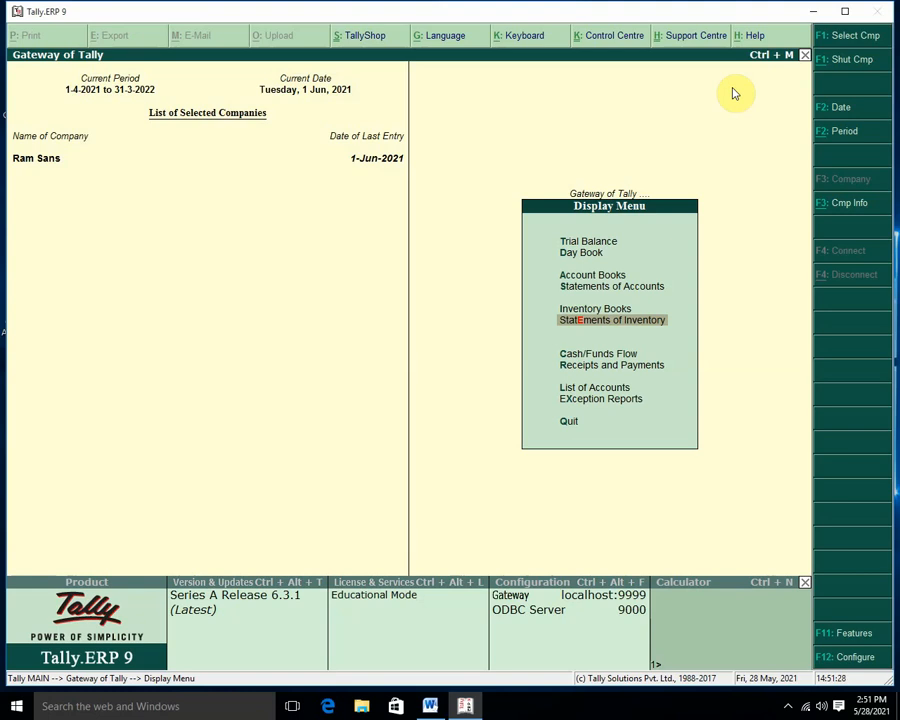
{"action": "key", "text": "Escape"}
{"action": "key", "text": "Up"}
{"action": "key", "text": "Up"}
{"action": "key", "text": "Up"}
{"action": "key", "text": "Up"}
{"action": "key", "text": "Up"}
{"action": "key", "text": "Up"}
{"action": "key", "text": "Up"}
{"action": "key", "text": "Up"}
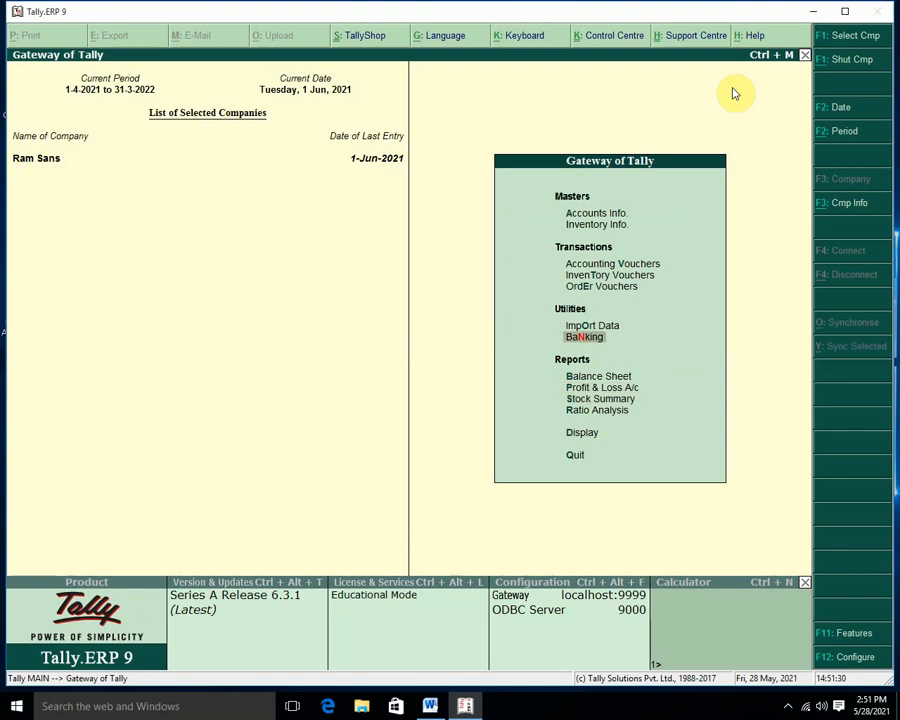
{"action": "key", "text": "Up"}
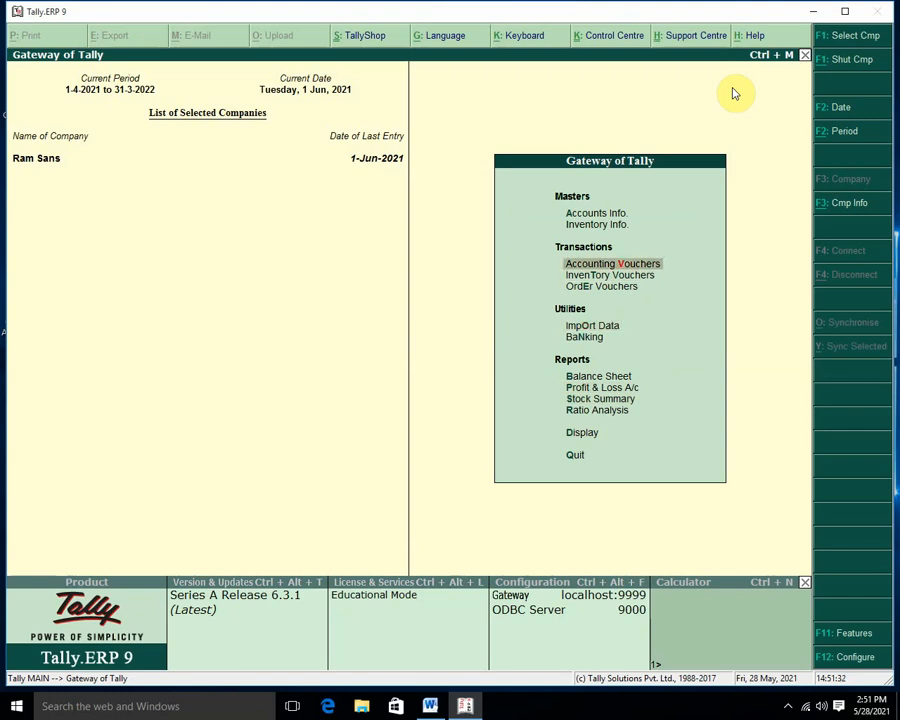
{"action": "key", "text": "Return"}
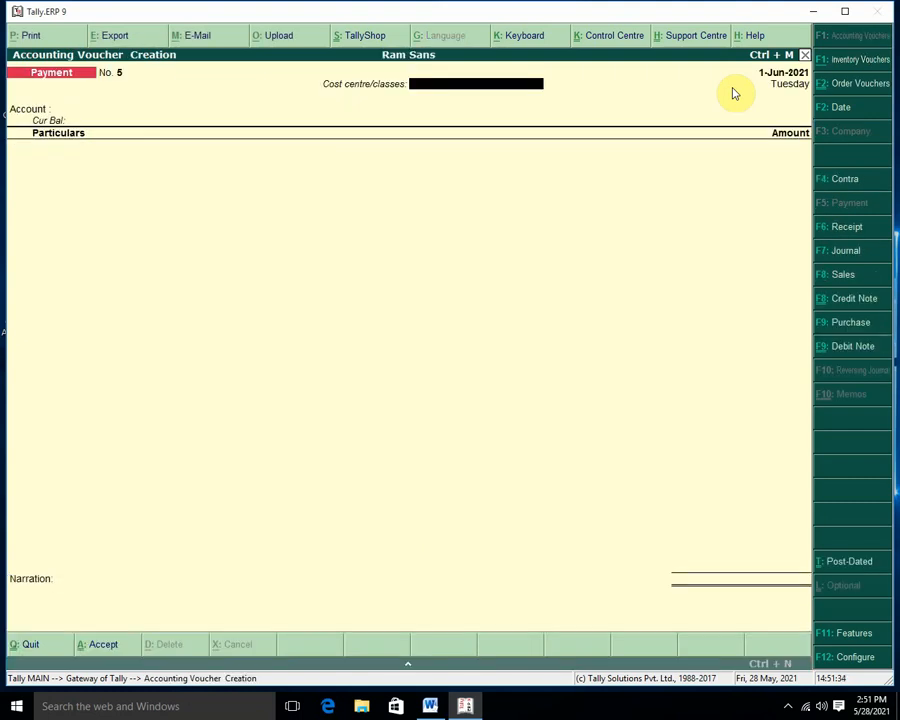
{"action": "key", "text": "Escape"}
{"action": "key", "text": "Return"}
- Start a new receipt note in the inventory vouchers with reference number 12 and no cost centre class
{"action": "key", "text": "Down"}
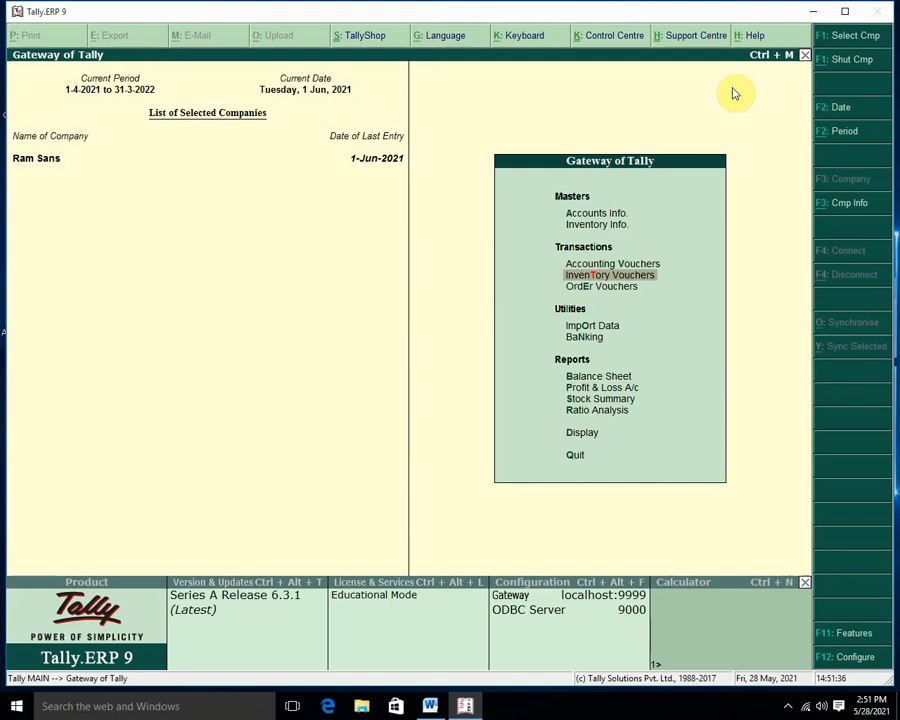
{"action": "key", "text": "Return"}
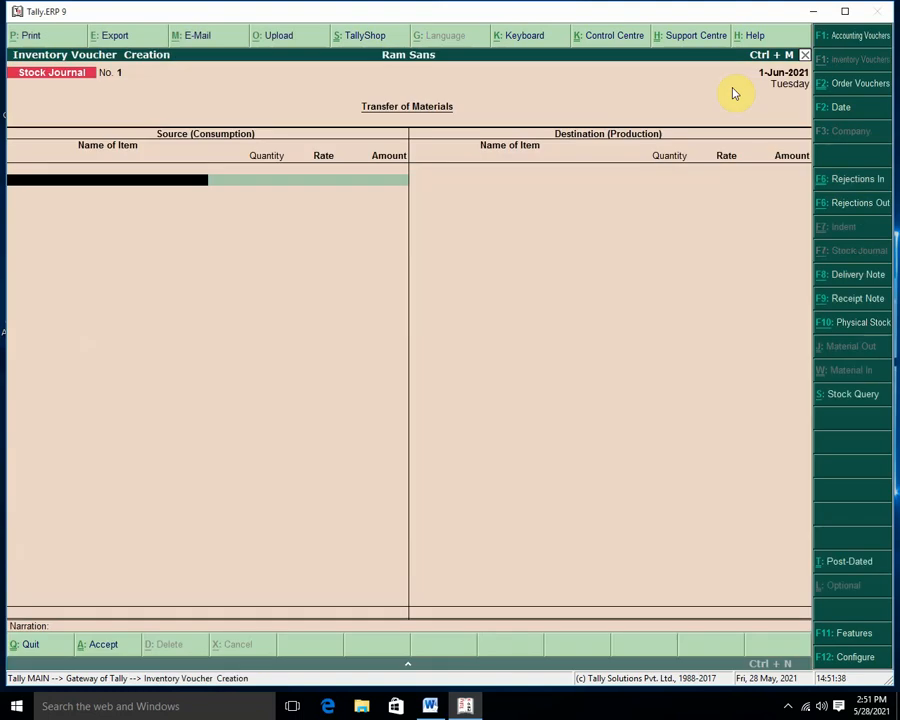
{"action": "left_click", "coordinate": [832, 300]}
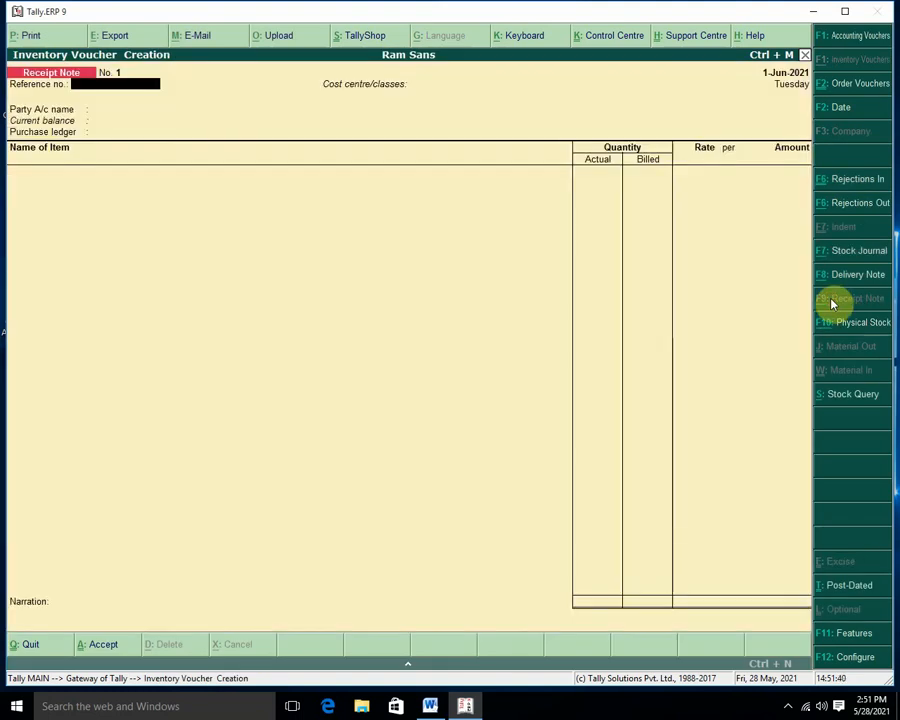
{"action": "type", "text": "12"}
{"action": "key", "text": "Return"}
{"action": "key", "text": "Return"}
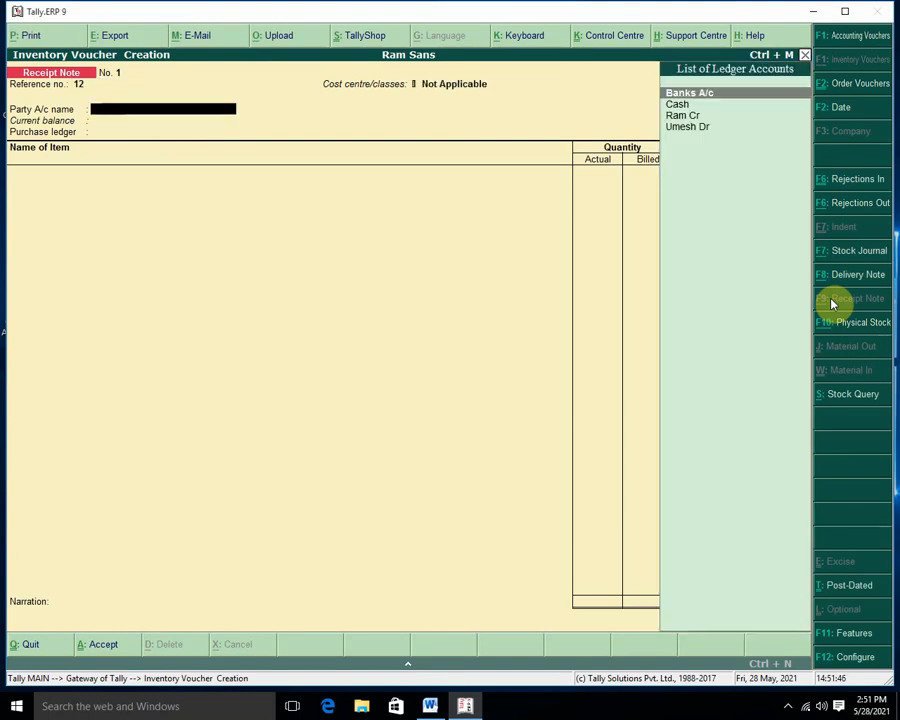
- Set the receipt note's party account to the creditor's ledger
{"action": "key", "text": "Down"}
{"action": "key", "text": "Down"}
{"action": "key", "text": "Down"}
{"action": "key", "text": "Up"}
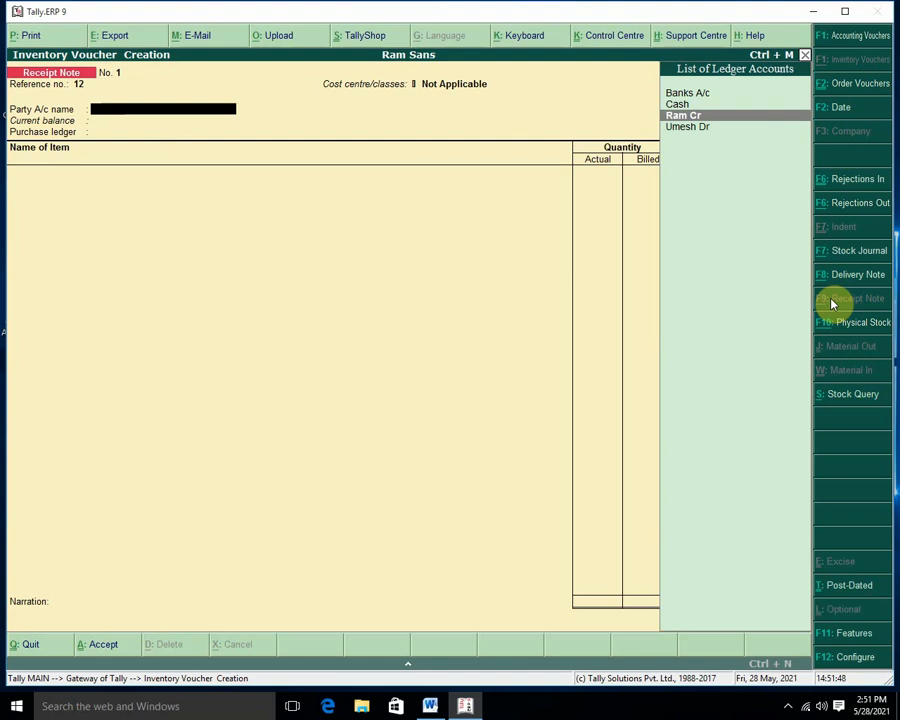
{"action": "key", "text": "Return"}
- Link the receipt note to the purchase order dated 1-Jun-2021 and accept the supplier details as filled in
{"action": "key", "text": "Down"}
{"action": "key", "text": "Down"}
{"action": "key", "text": "Down"}
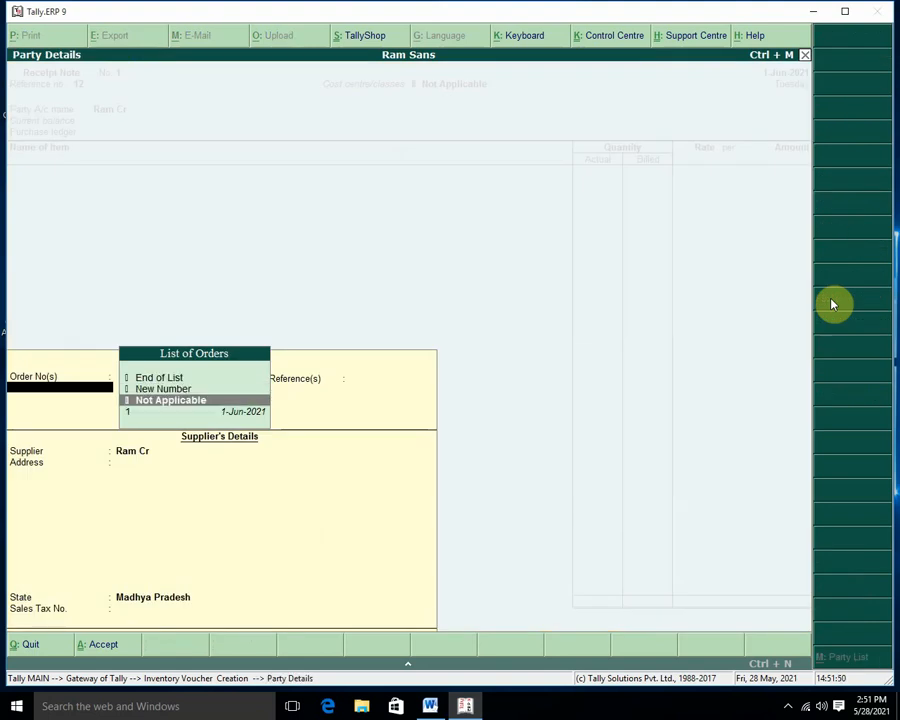
{"action": "key", "text": "Return"}
{"action": "key", "text": "Return"}
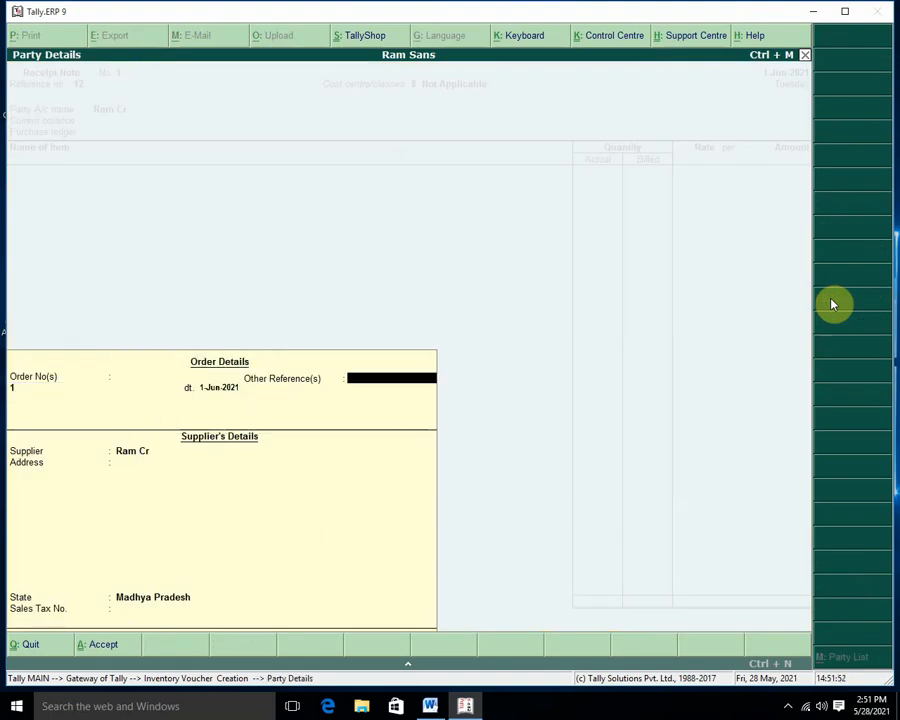
{"action": "key", "text": "Return"}
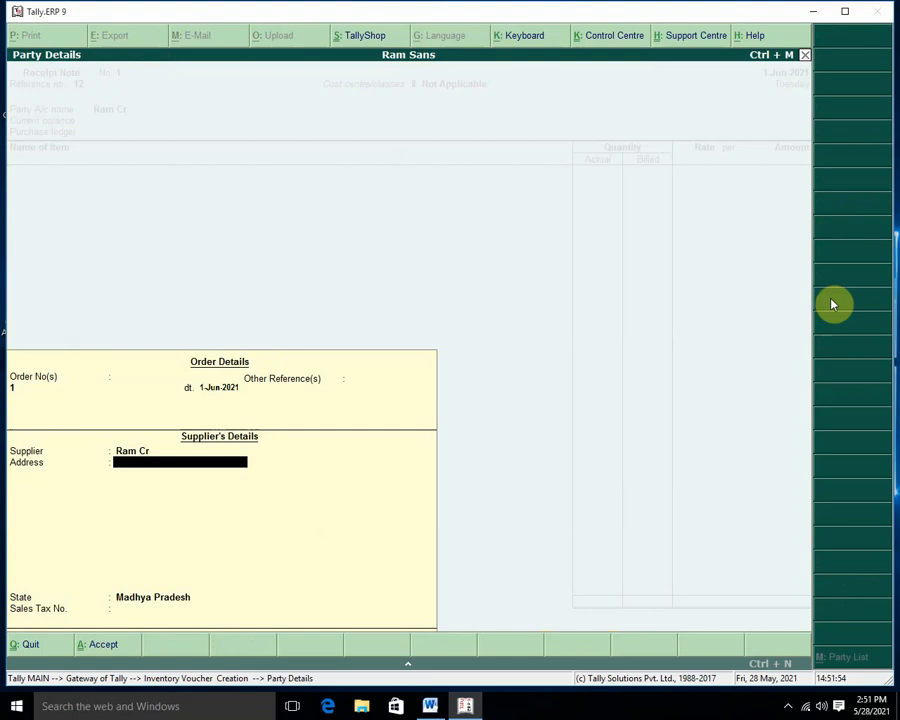
{"action": "key", "text": "Return"}
{"action": "key", "text": "Return"}
{"action": "key", "text": "Return"}
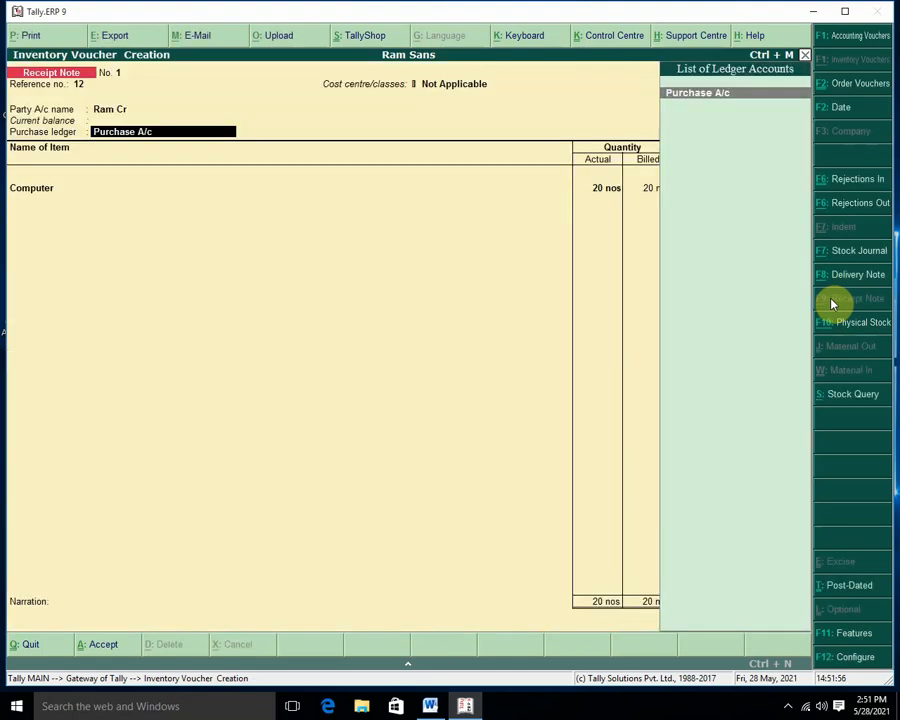
- Keep Purchase A/c as the purchase ledger and give the Computer item the new tracking number OR-23
{"action": "key", "text": "Return"}
{"action": "key", "text": "Return"}
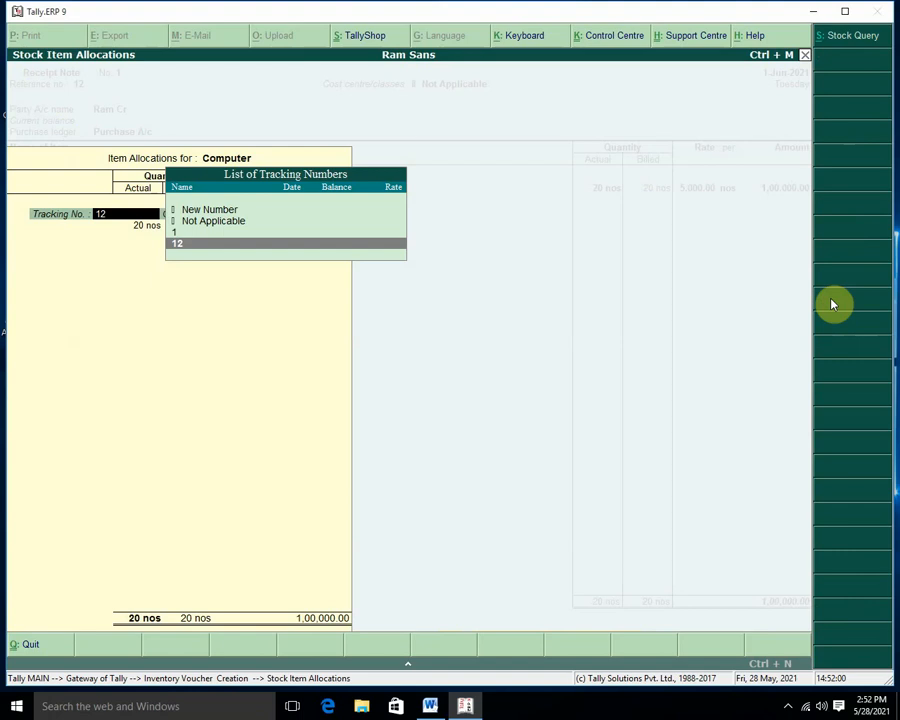
{"action": "key", "text": "Up"}
{"action": "key", "text": "Up"}
{"action": "key", "text": "Up"}
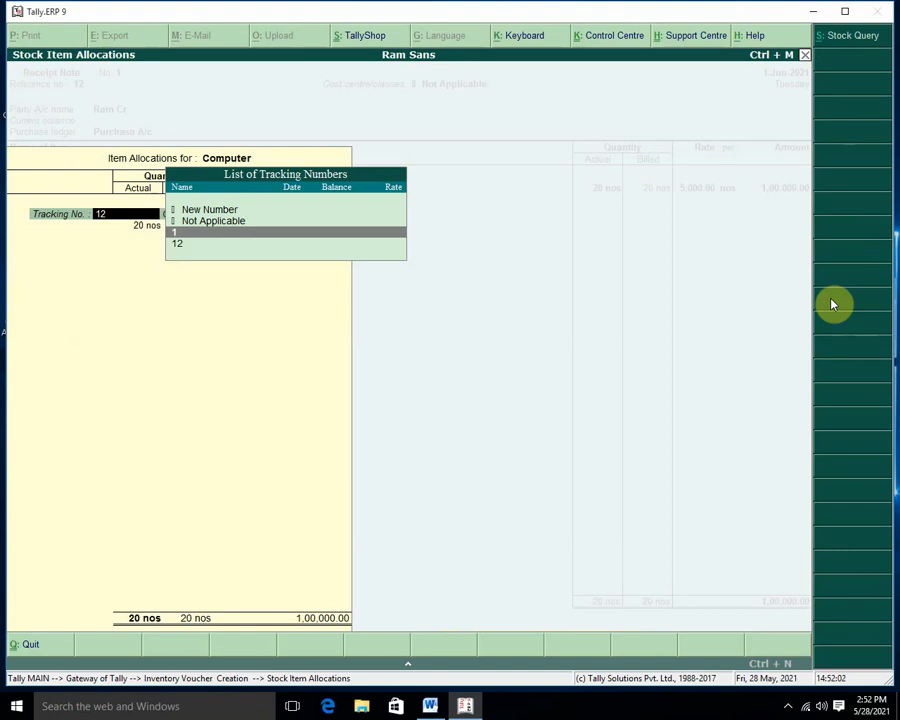
{"action": "key", "text": "Return"}
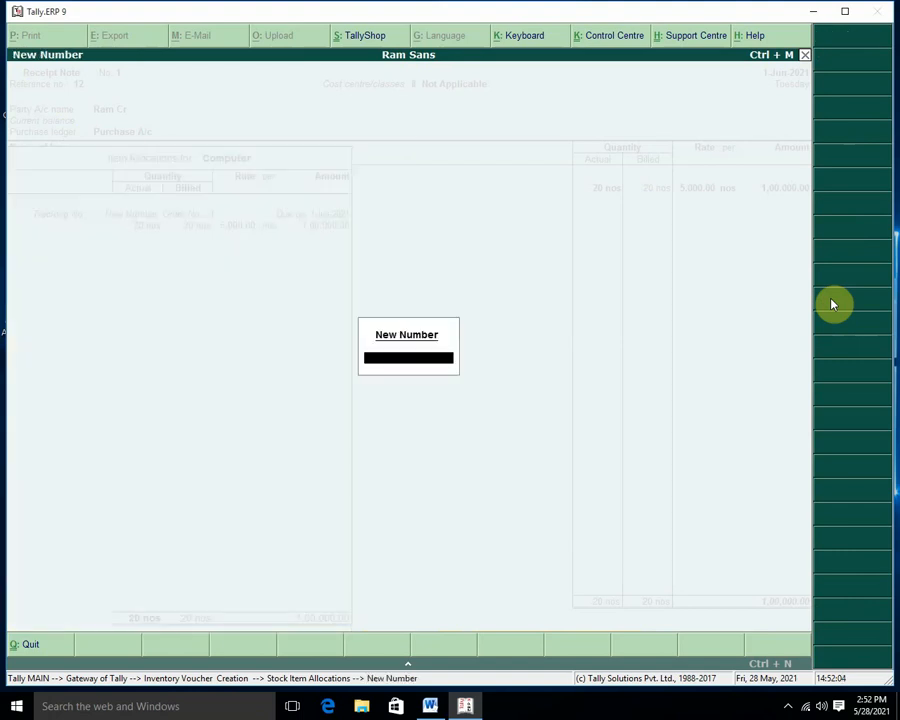
{"action": "type", "text": "OR-23"}
{"action": "key", "text": "Return"}
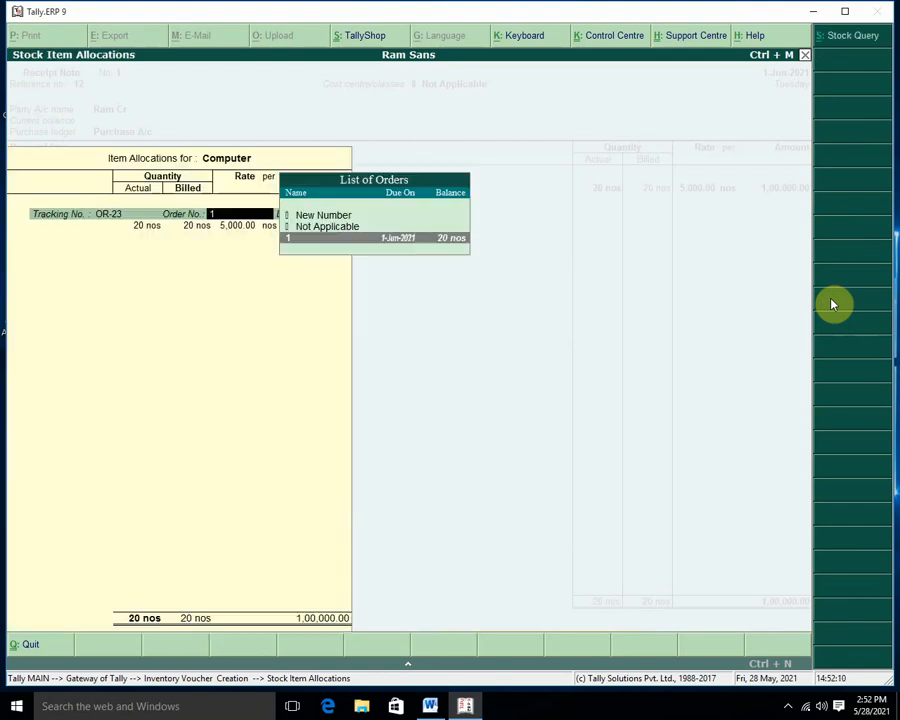
- Allocate 20 nos of Computer at 5,000 to the existing order and end the item list
{"action": "key", "text": "Return"}
{"action": "key", "text": "Return"}
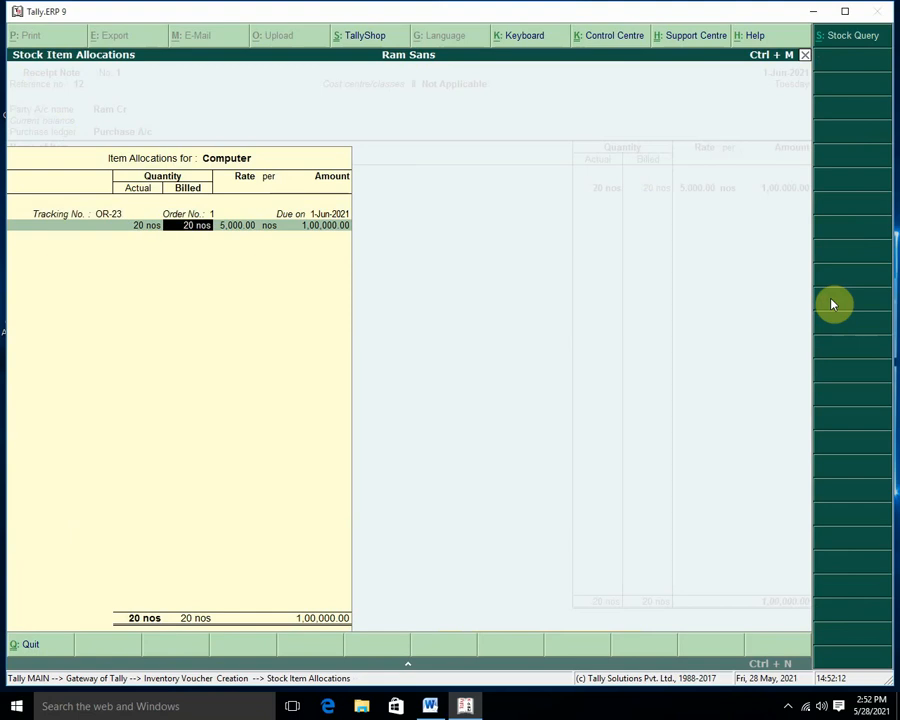
{"action": "key", "text": "Return"}
{"action": "key", "text": "Return"}
{"action": "key", "text": "Return"}
{"action": "key", "text": "Return"}
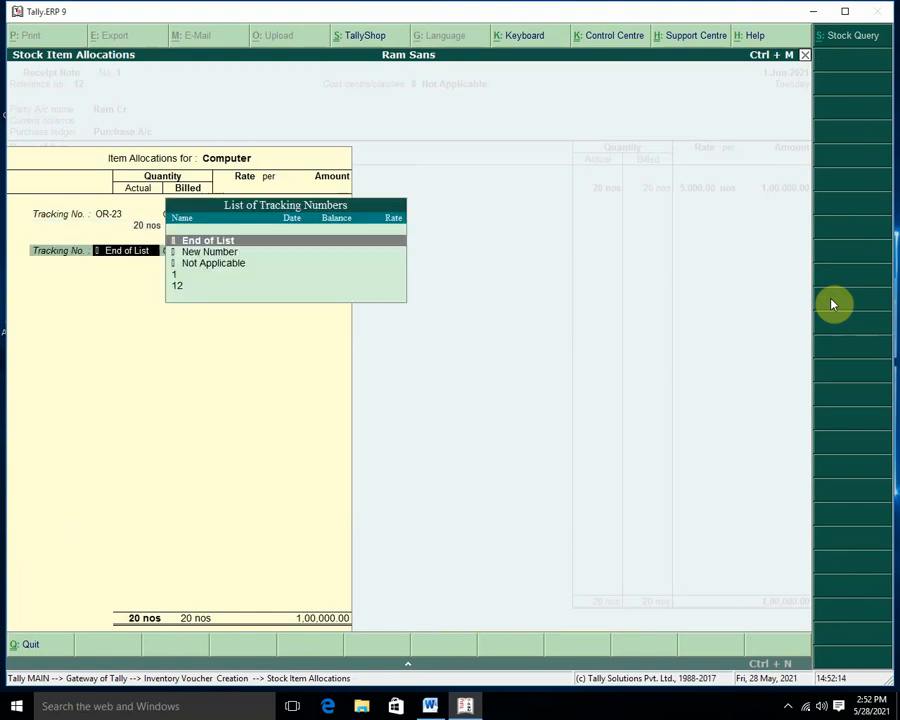
{"action": "key", "text": "Return"}
{"action": "key", "text": "Return"}
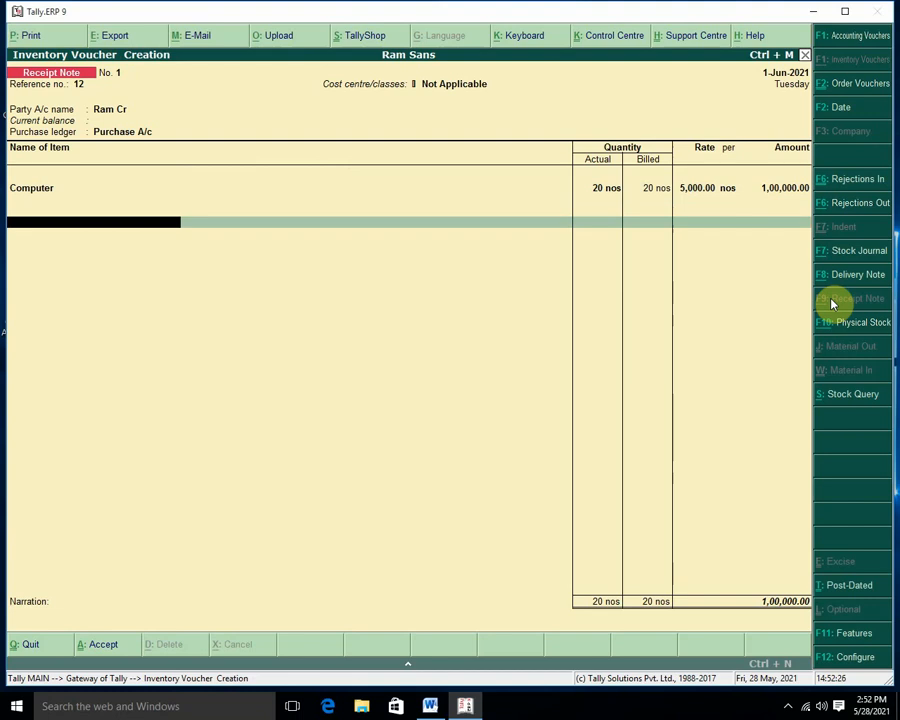
{"action": "key", "text": "Return"}
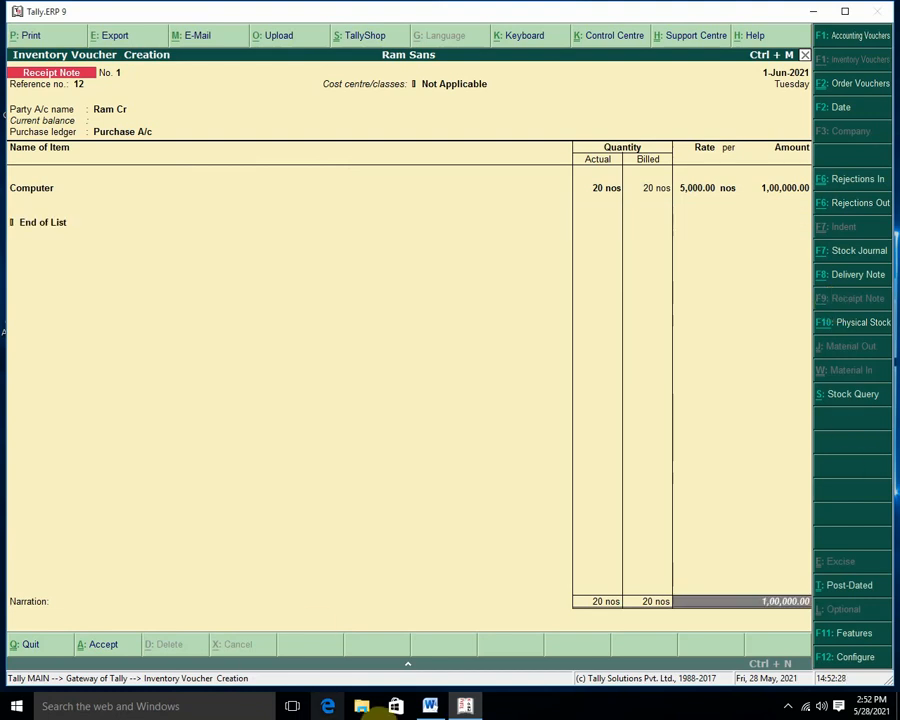
- Switch to the Word notes and review the purchase and sales order cases and the remaining topic list
{"action": "left_click", "coordinate": [430, 706]}
{"action": "scroll", "coordinate": [352, 494], "scroll_direction": "up", "scroll_amount": 3}
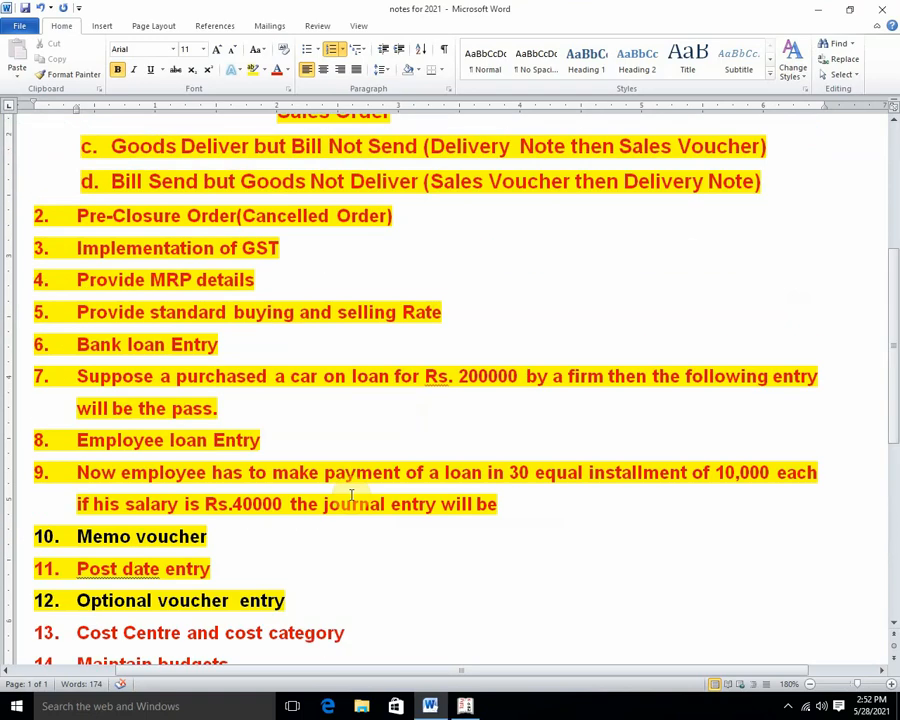
{"action": "scroll", "coordinate": [352, 494], "scroll_direction": "up", "scroll_amount": 3}
{"action": "scroll", "coordinate": [176, 238], "scroll_direction": "up", "scroll_amount": 3}
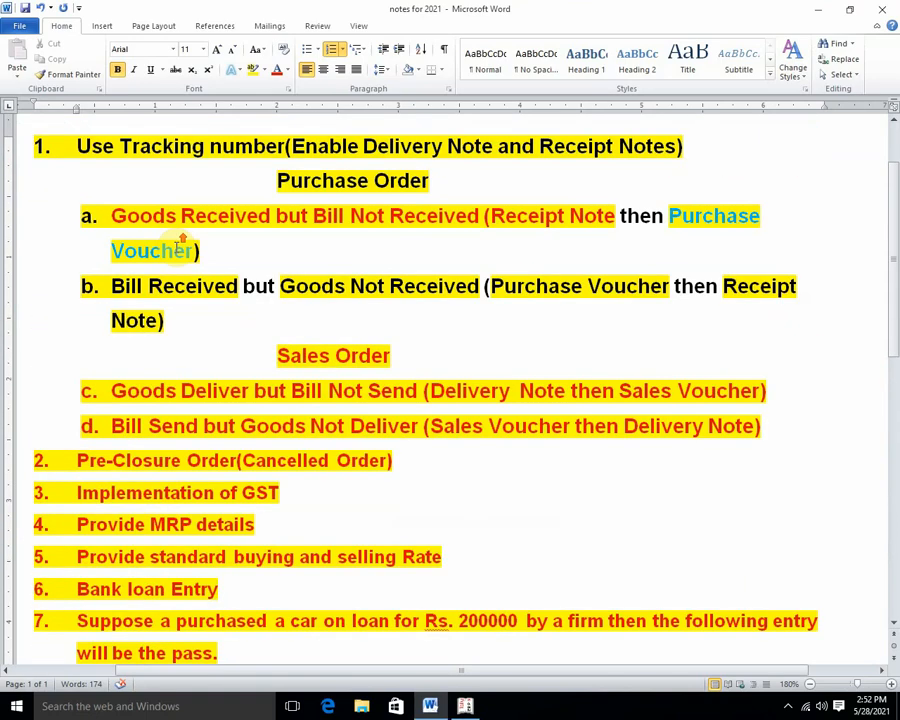
{"action": "scroll", "coordinate": [240, 232], "scroll_direction": "up", "scroll_amount": 3}
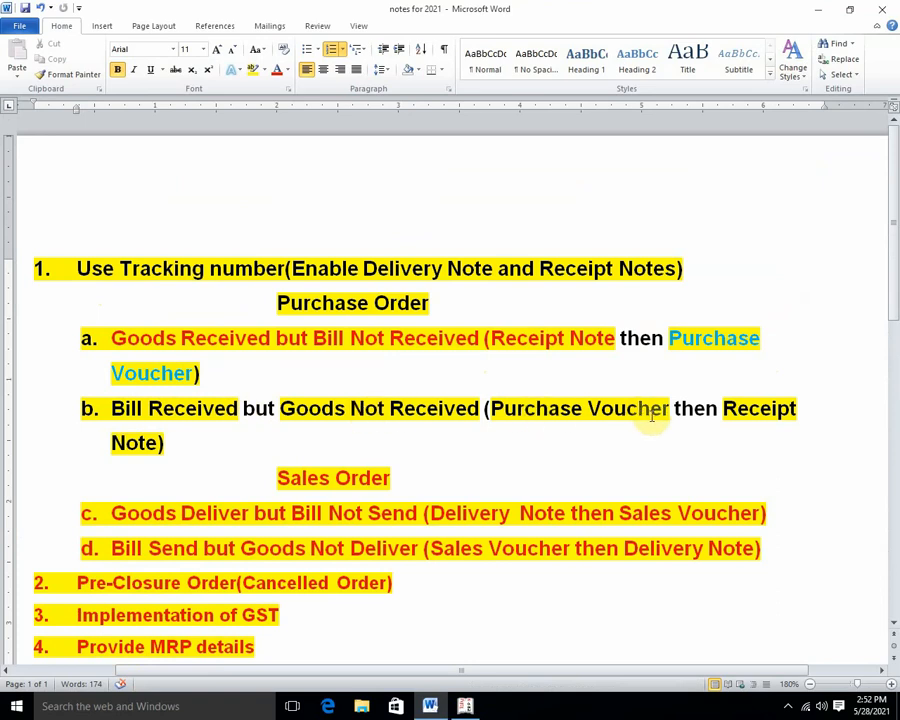
{"action": "scroll", "coordinate": [240, 435], "scroll_direction": "down", "scroll_amount": 3}
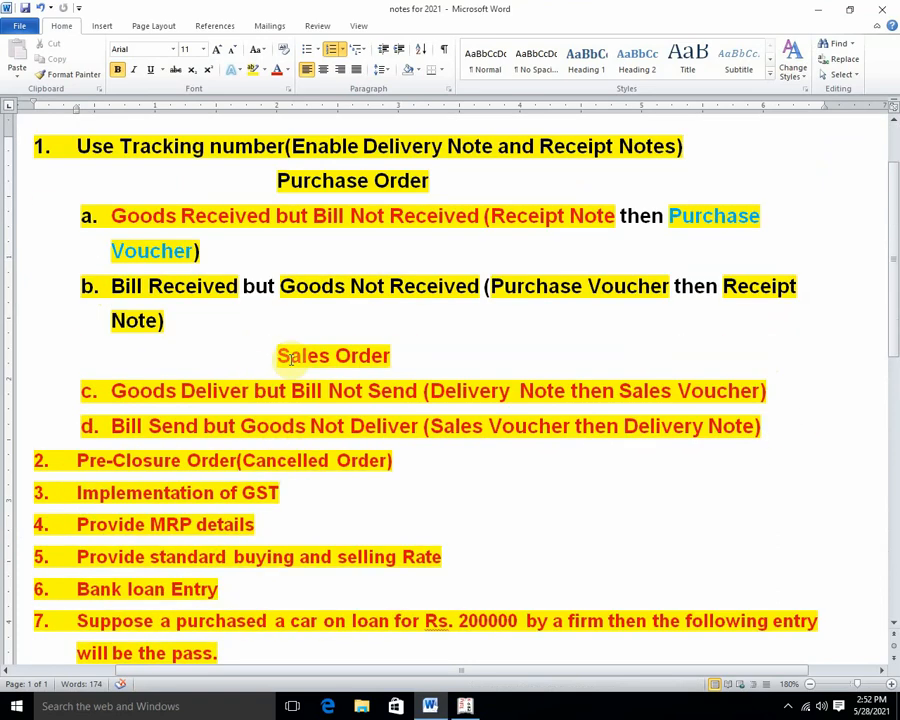
{"action": "scroll", "coordinate": [290, 360], "scroll_direction": "down", "scroll_amount": 2}
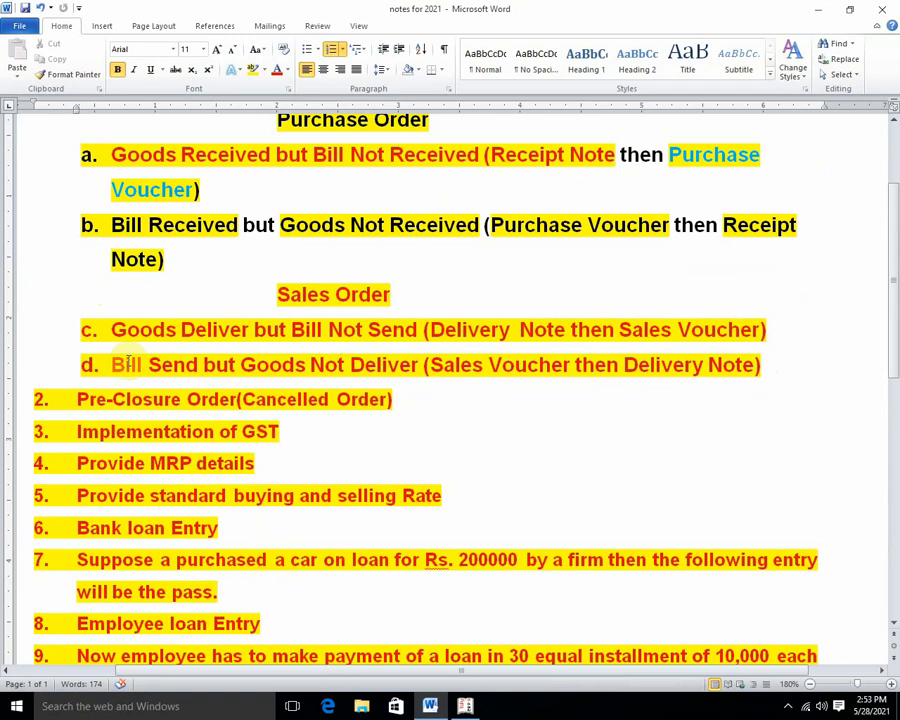
{"action": "scroll", "coordinate": [378, 413], "scroll_direction": "down", "scroll_amount": 3}
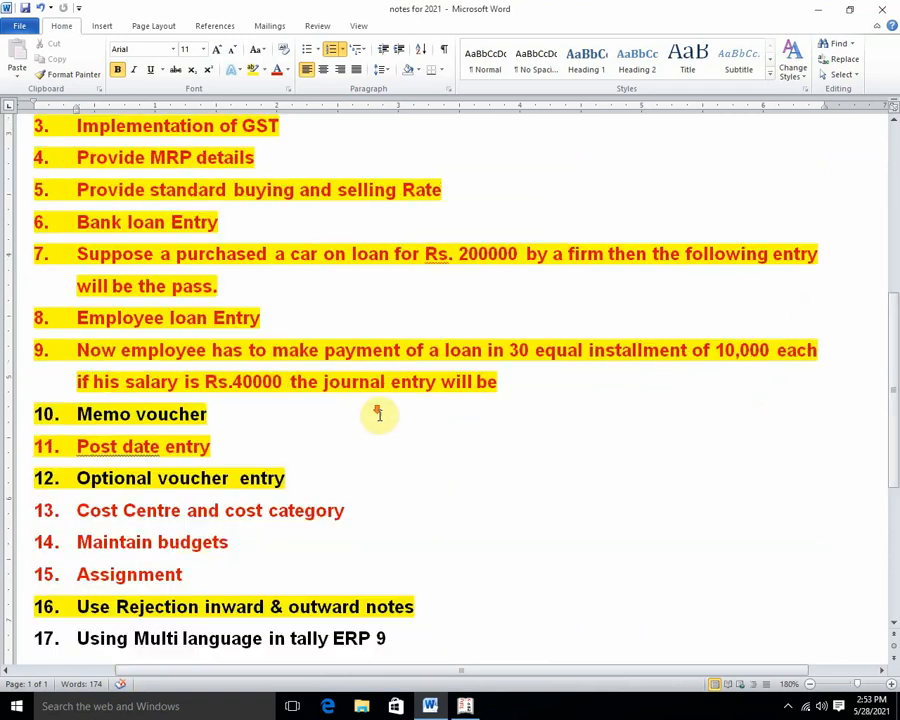
{"action": "scroll", "coordinate": [378, 413], "scroll_direction": "down", "scroll_amount": 3}
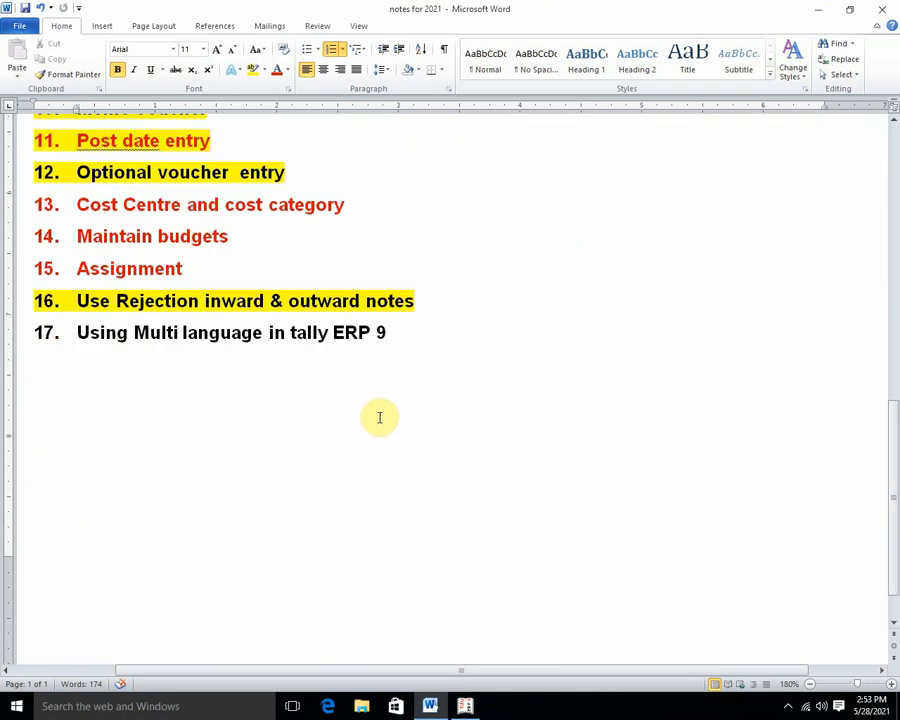
- Switch back to Tally.ERP 9, save the receipt note without a narration and leave voucher entry
{"action": "left_click", "coordinate": [464, 708]}
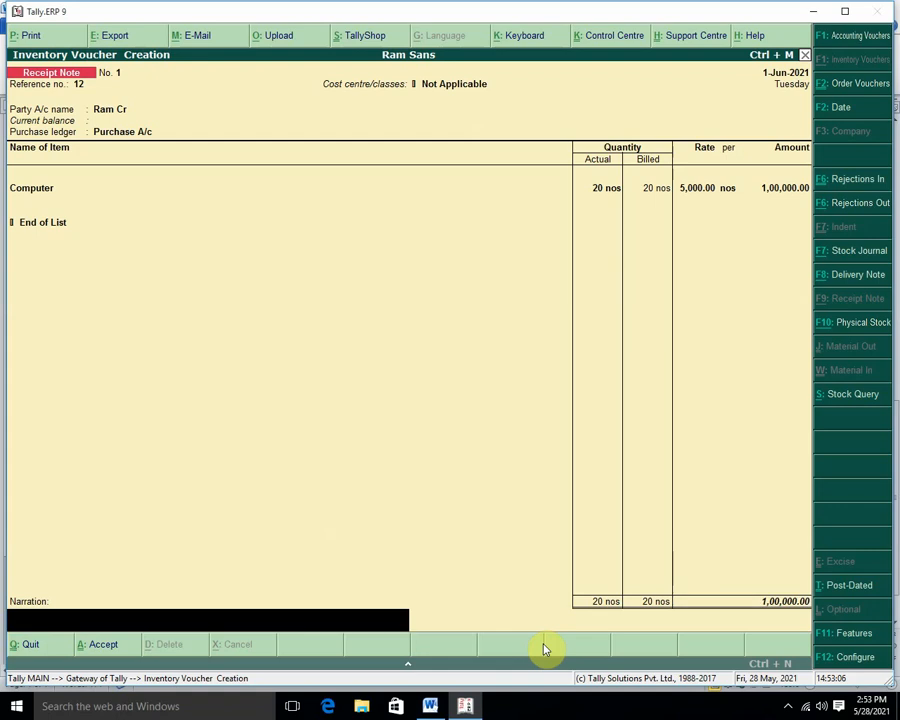
{"action": "key", "text": "Return"}
{"action": "key", "text": "Return"}
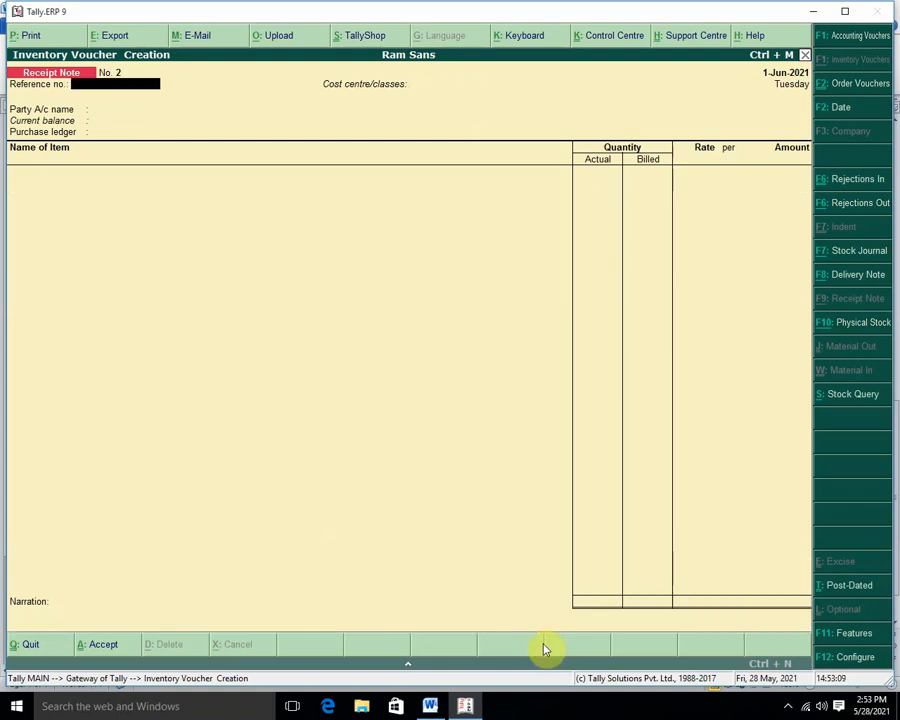
{"action": "key", "text": "Escape"}
{"action": "key", "text": "Return"}
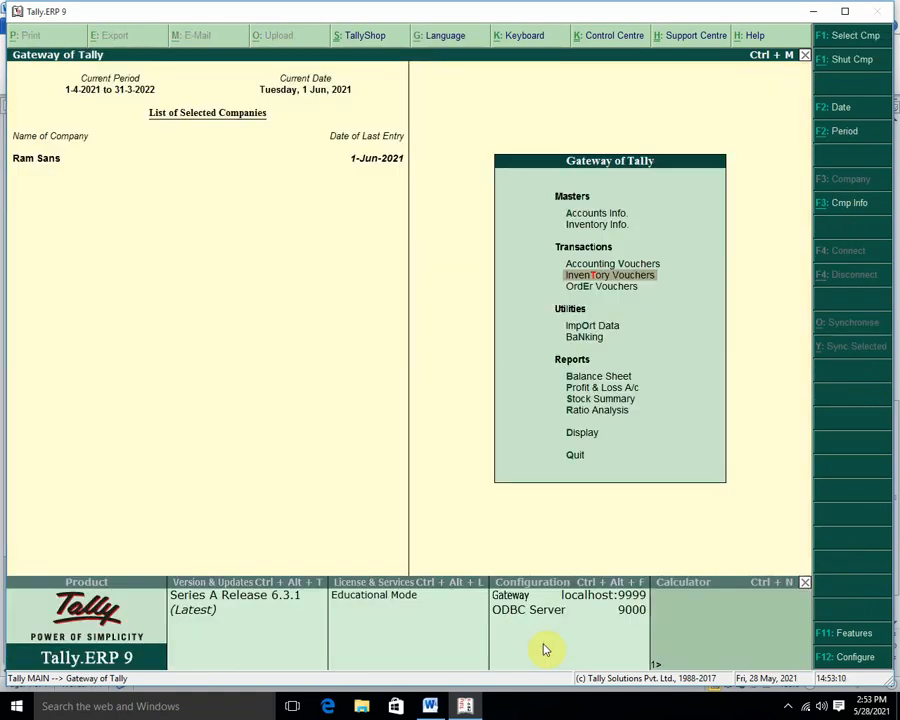
- Drill down from the Balance Sheet through Current Assets and Closing Stock to the Computer item's June stock vouchers
{"action": "key", "text": "b"}
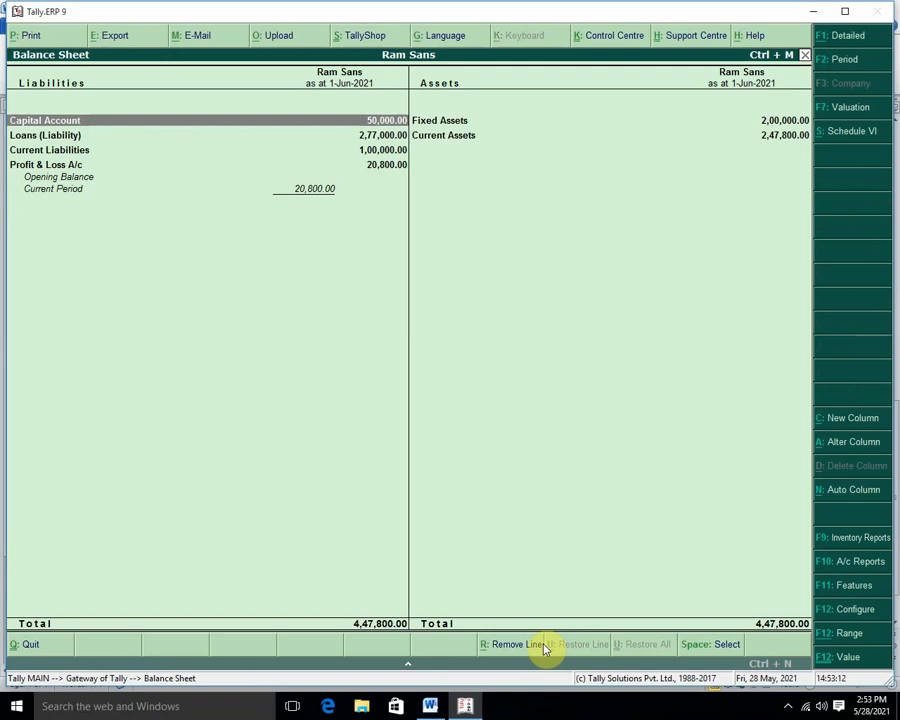
{"action": "key", "text": "Right"}
{"action": "key", "text": "Down"}
{"action": "key", "text": "Return"}
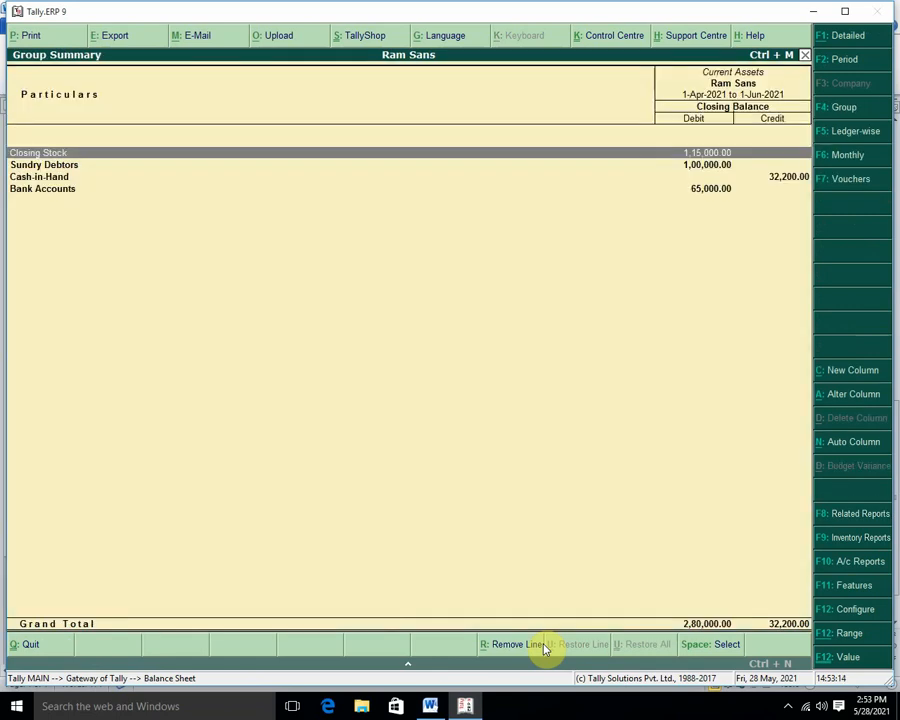
{"action": "key", "text": "Return"}
{"action": "key", "text": "Return"}
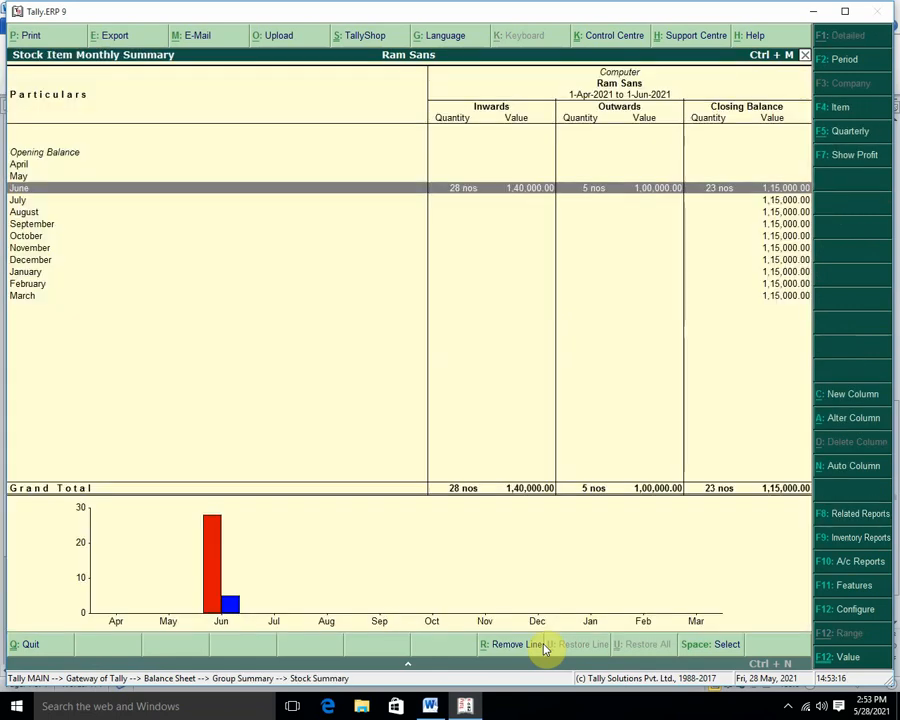
{"action": "key", "text": "Return"}
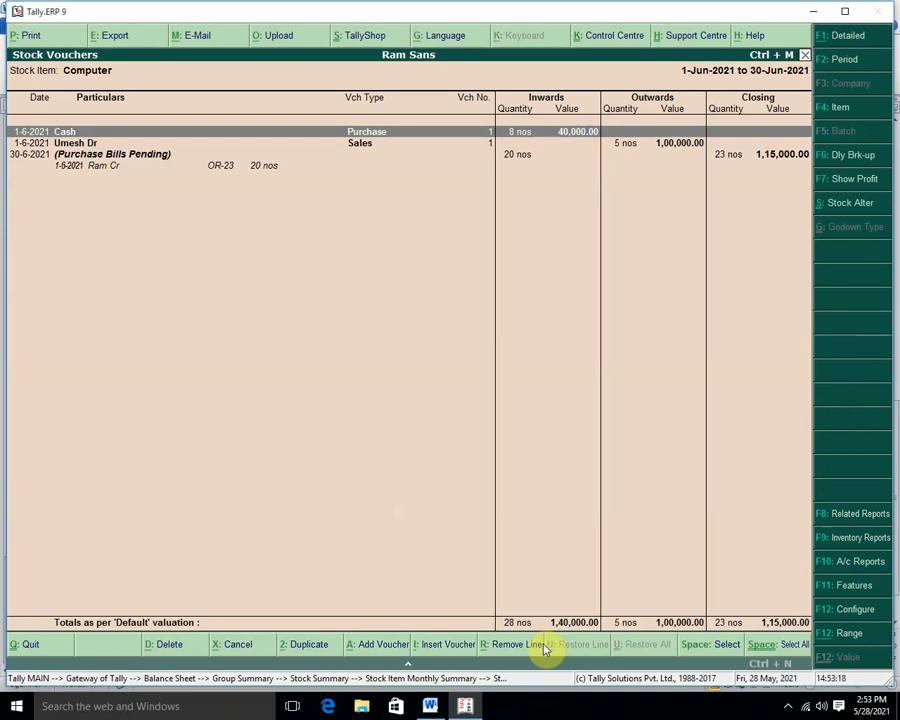
- Examine the pending purchase bills behind the Computer item's June stock vouchers and return to the Gateway of Tally
{"action": "key", "text": "Down"}
{"action": "key", "text": "Down"}
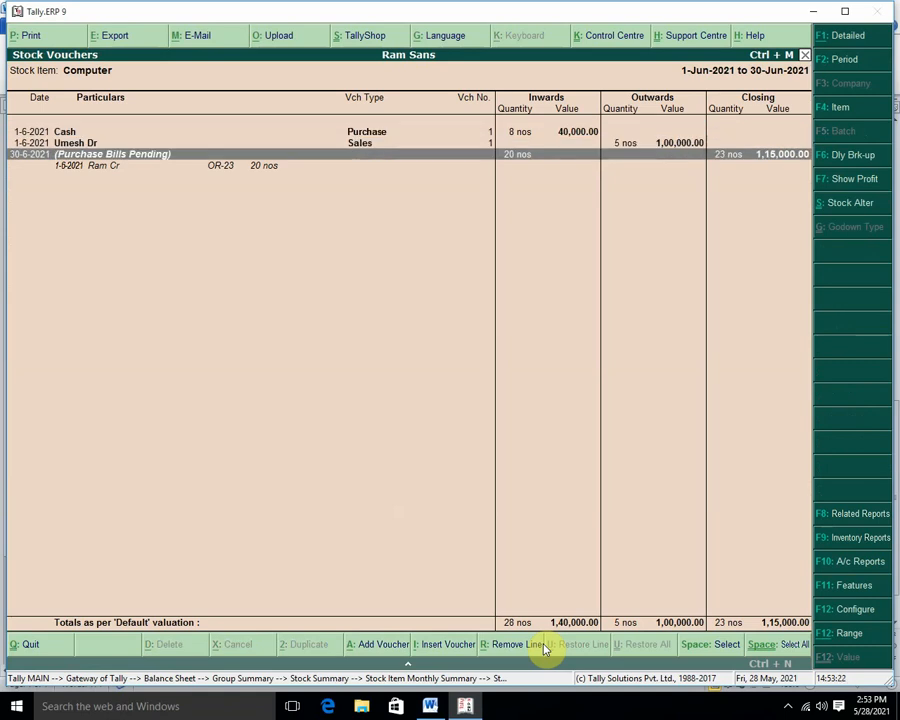
{"action": "key", "text": "Return"}
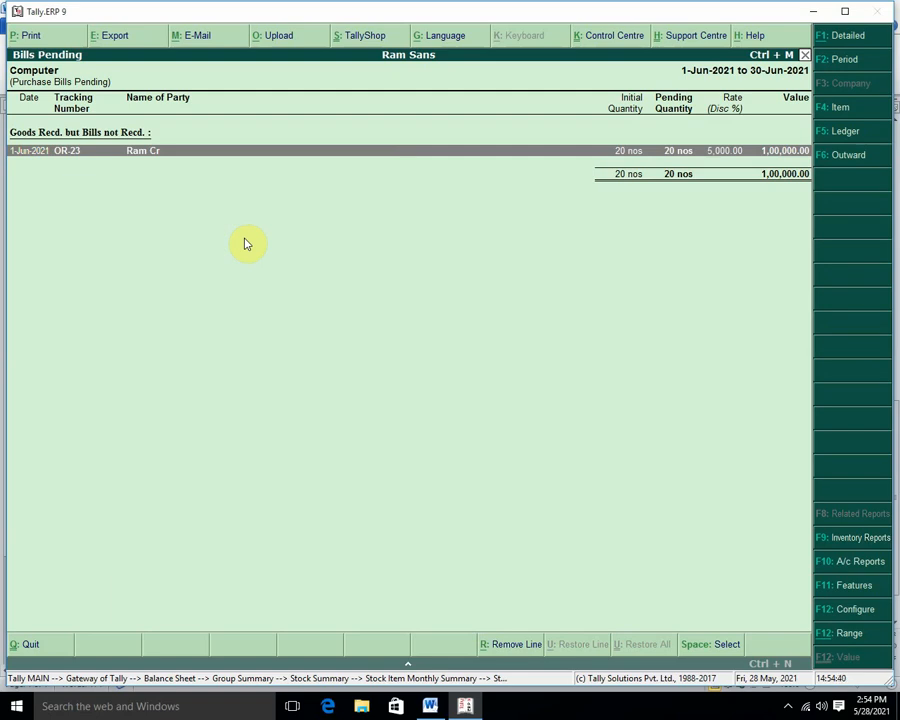
{"action": "key", "text": "Escape"}
{"action": "key", "text": "Escape"}
{"action": "key", "text": "Escape"}
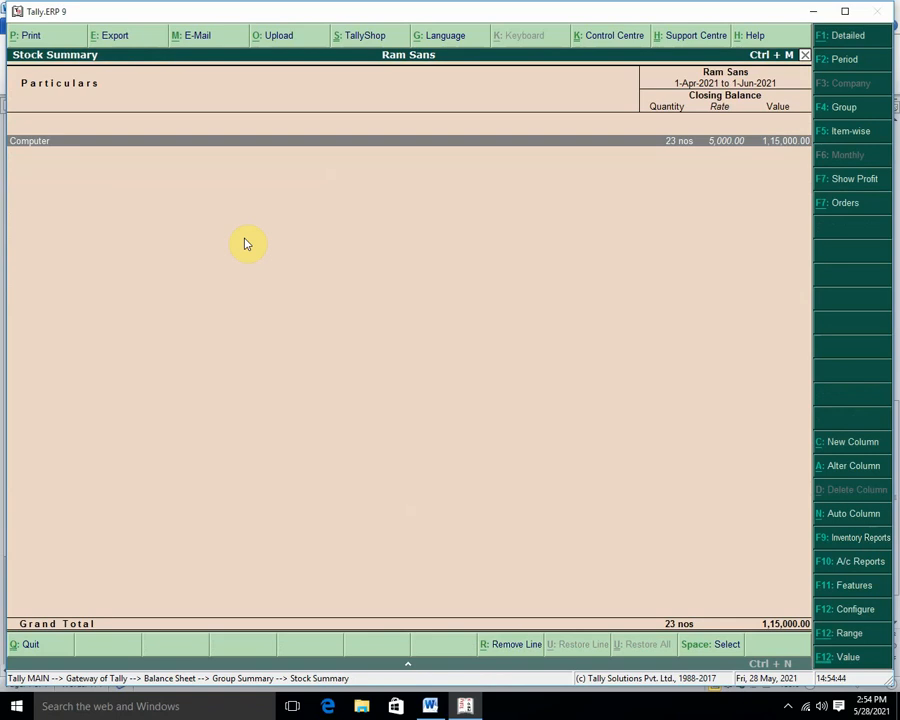
{"action": "key", "text": "Escape"}
{"action": "key", "text": "Escape"}
{"action": "key", "text": "Escape"}
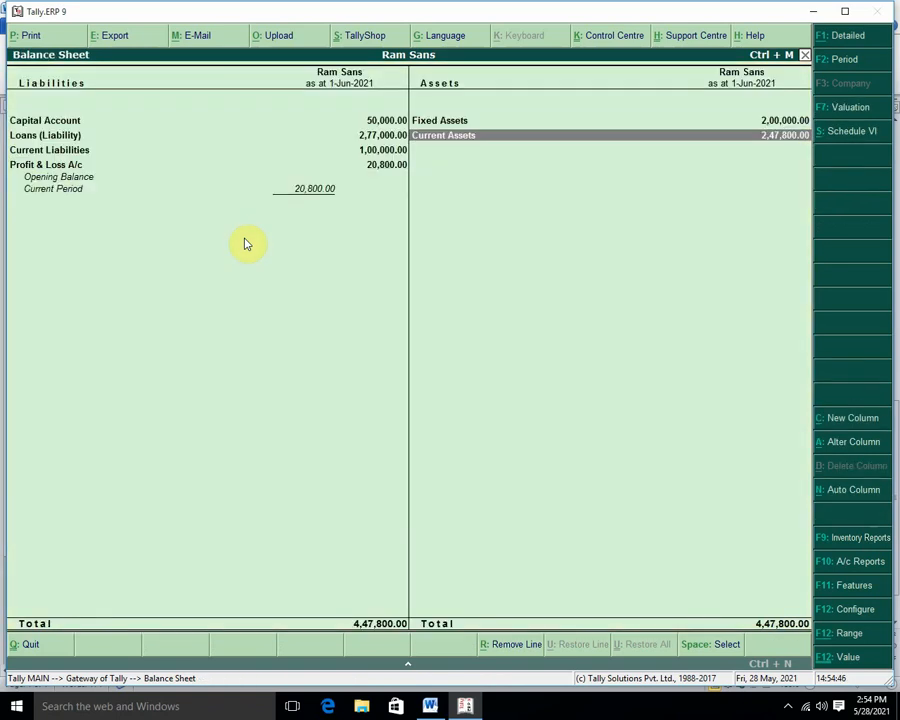
- Open inventory voucher entry from the Gateway of Tally
{"action": "key", "text": "Up"}
{"action": "key", "text": "Up"}
{"action": "key", "text": "Up"}
{"action": "key", "text": "Up"}
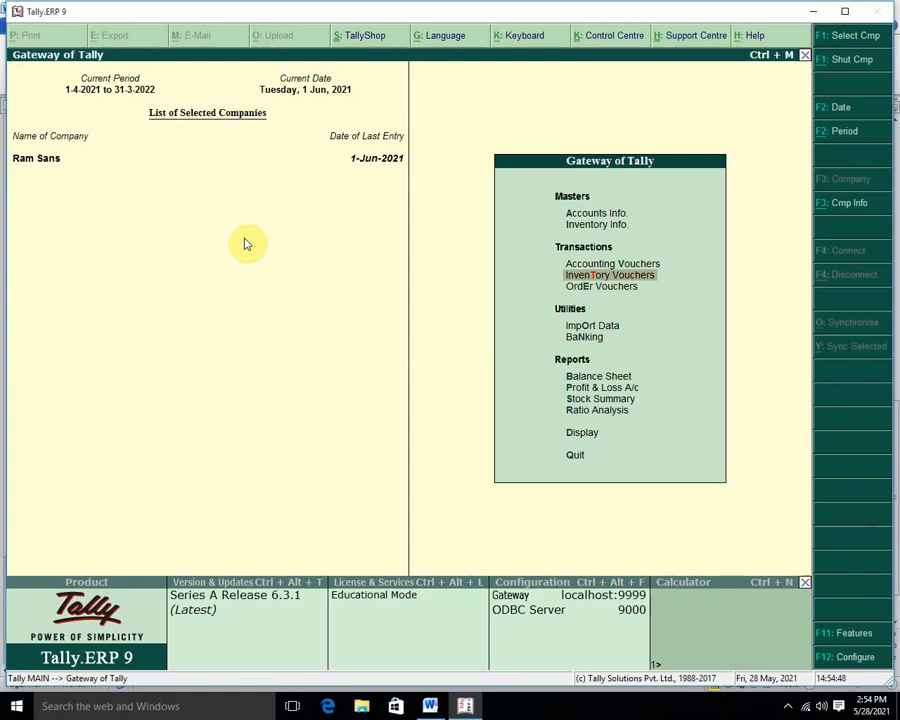
{"action": "key", "text": "Return"}
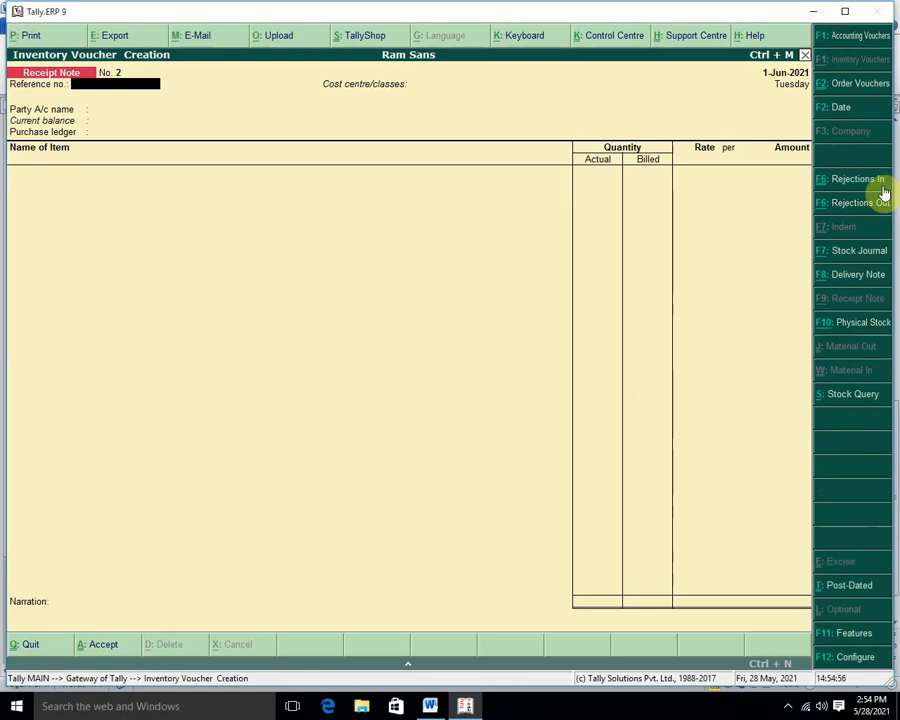
- Check the rejection inward and outward notes option in the company's inventory features, leaving the settings without saving
{"action": "key", "text": "F11"}
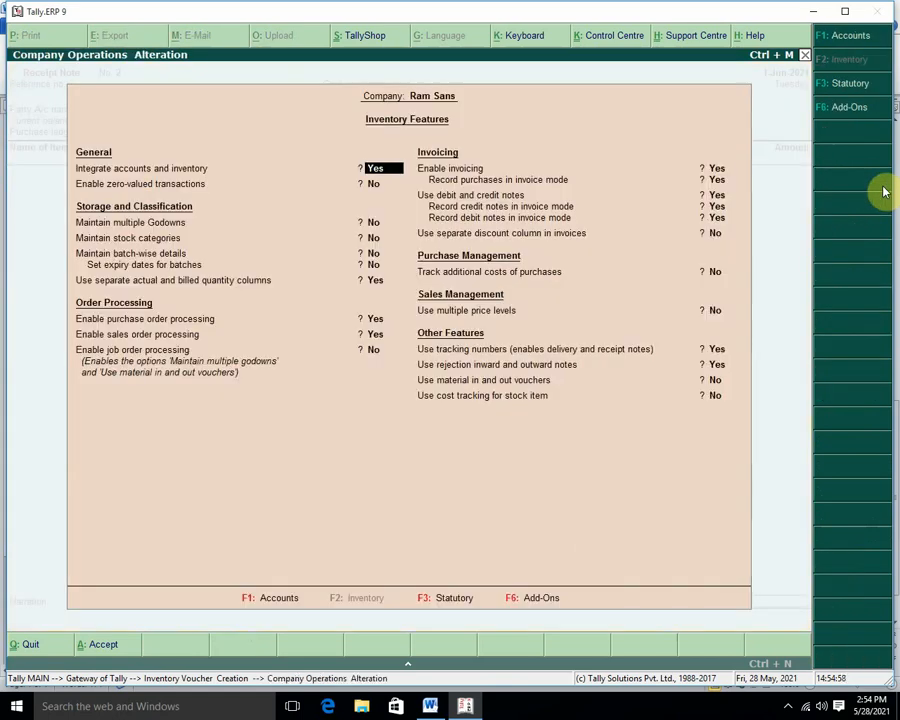
{"action": "key", "text": "Return"}
{"action": "key", "text": "Return"}
{"action": "key", "text": "Return"}
{"action": "key", "text": "Return"}
{"action": "key", "text": "Return"}
{"action": "key", "text": "Return"}
{"action": "key", "text": "Return"}
{"action": "key", "text": "Return"}
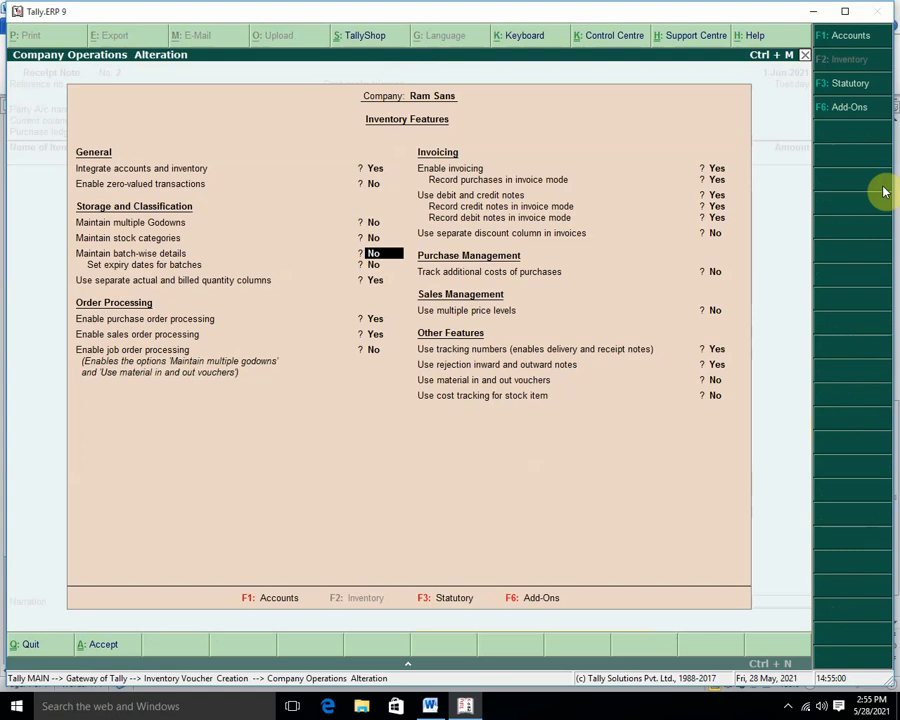
{"action": "key", "text": "Return"}
{"action": "key", "text": "Return"}
{"action": "key", "text": "Return"}
{"action": "key", "text": "Return"}
{"action": "key", "text": "Return"}
{"action": "key", "text": "Return"}
{"action": "key", "text": "Return"}
{"action": "key", "text": "Return"}
{"action": "key", "text": "Return"}
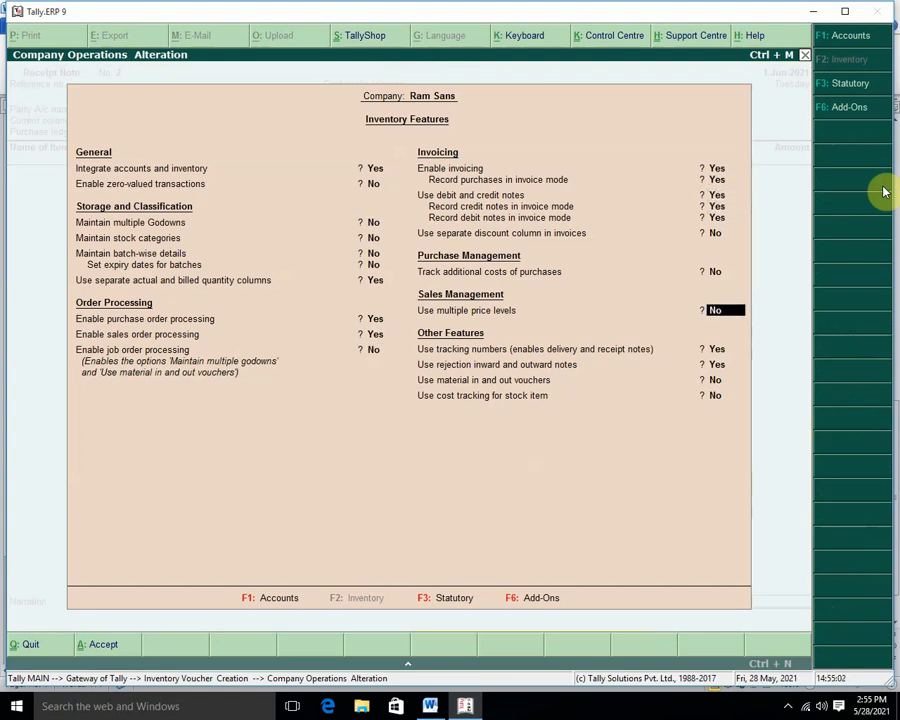
{"action": "key", "text": "Return"}
{"action": "key", "text": "Return"}
{"action": "key", "text": "Up"}
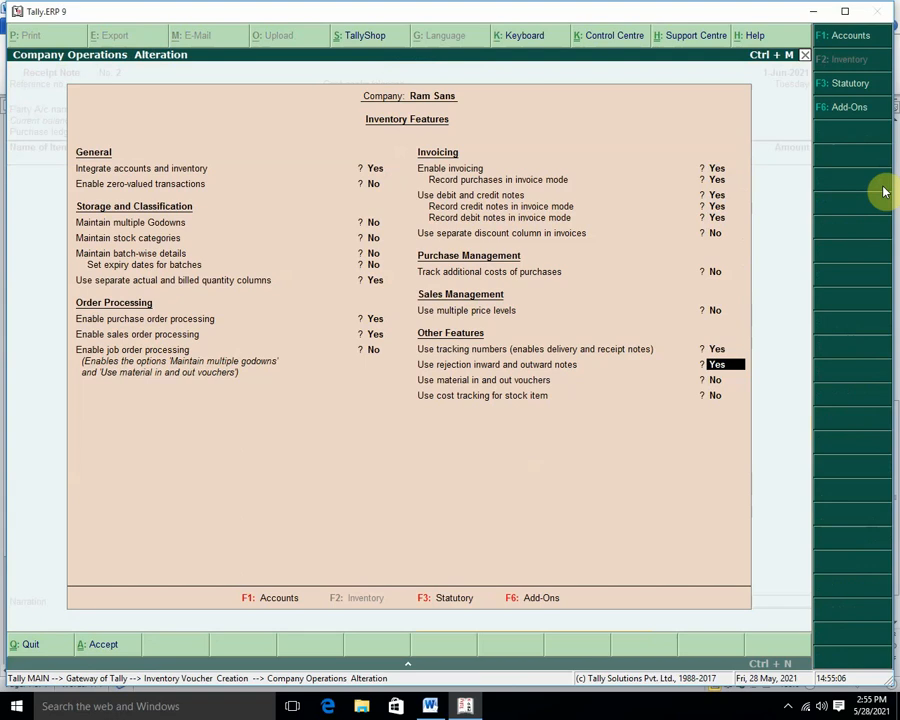
{"action": "key", "text": "Escape"}
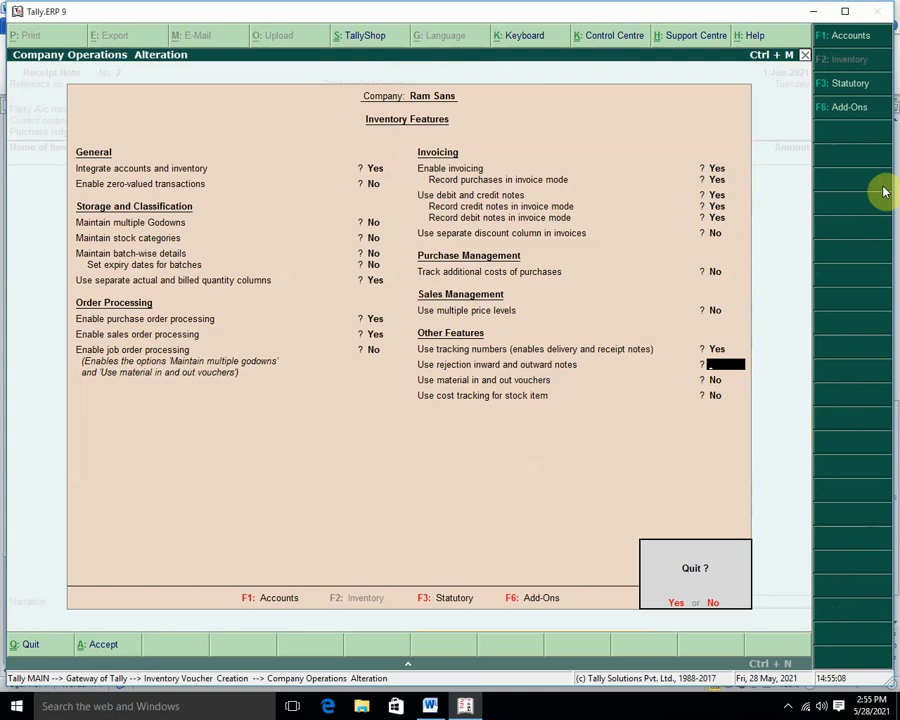
{"action": "key", "text": "Return"}
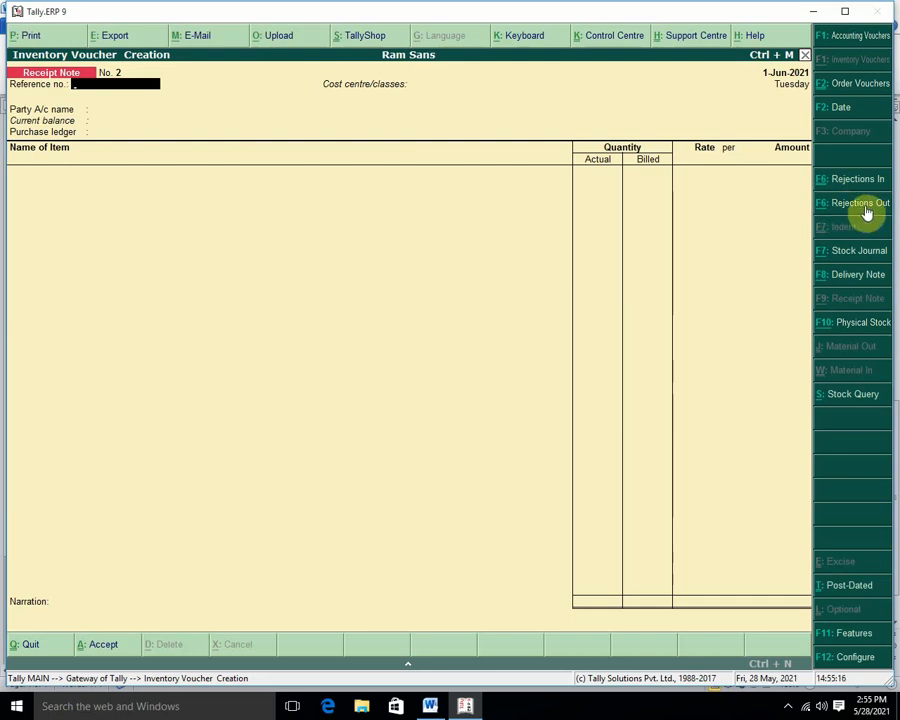
- Start a Rejections Out voucher without a cost centre class and select the supplier's ledger account with its default supplier details
{"action": "left_click", "coordinate": [860, 208]}
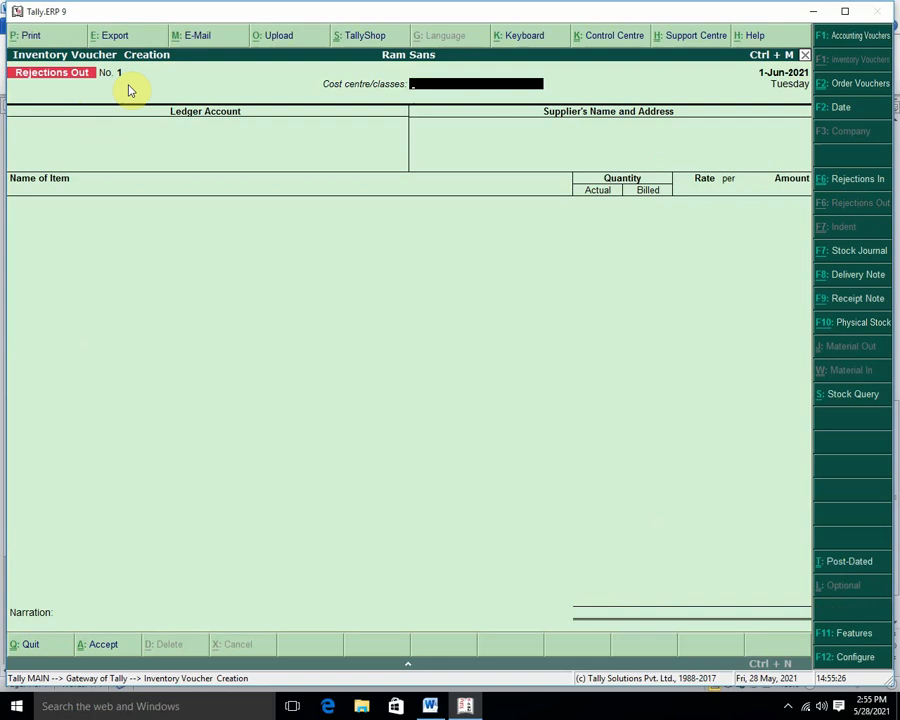
{"action": "key", "text": "Return"}
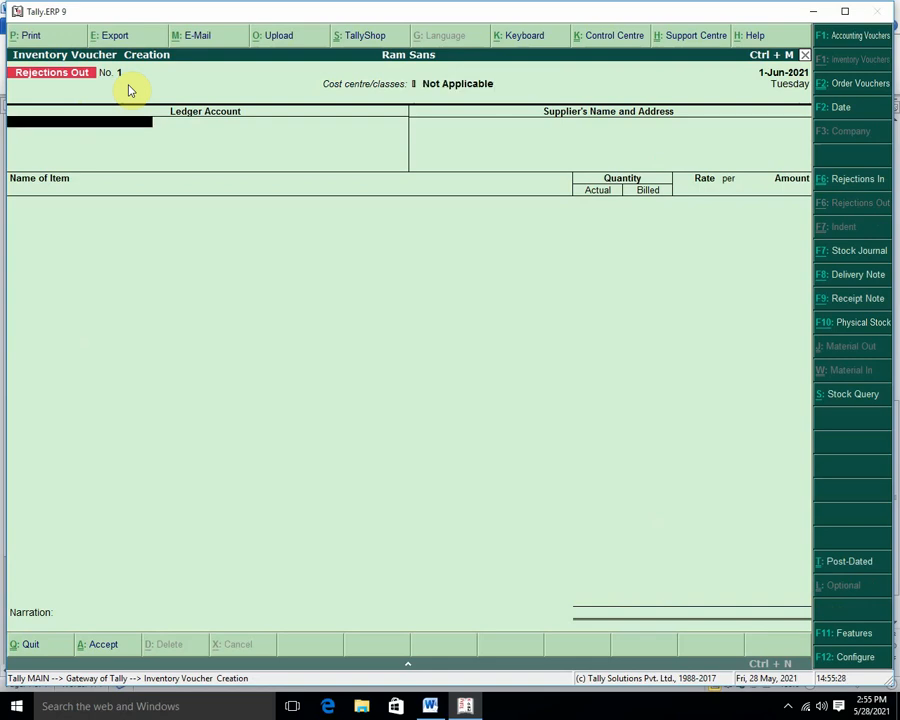
{"action": "key", "text": "Down"}
{"action": "key", "text": "Down"}
{"action": "key", "text": "Return"}
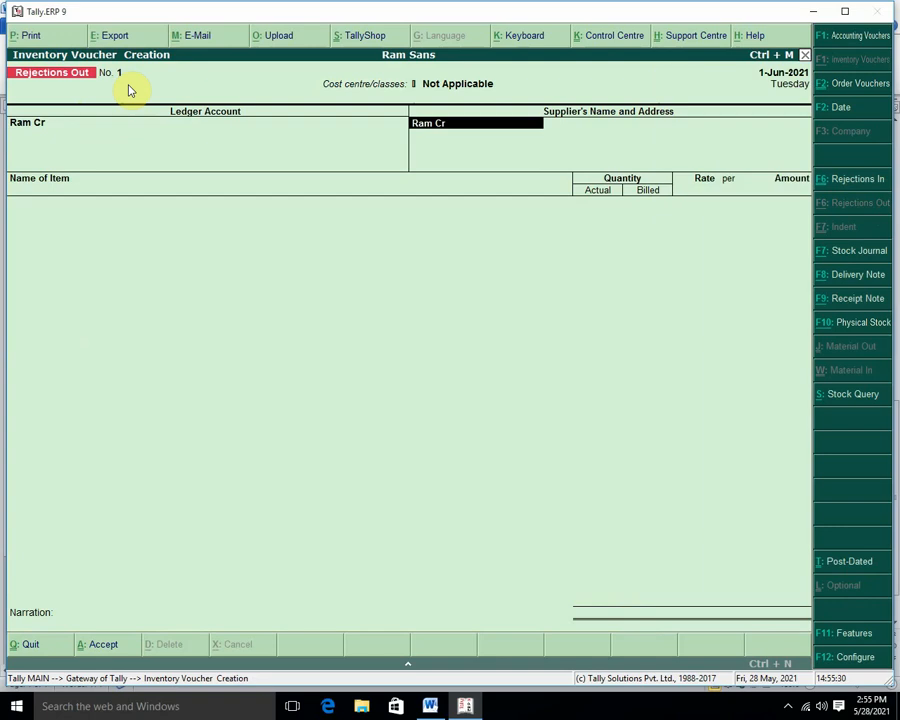
{"action": "key", "text": "Return"}
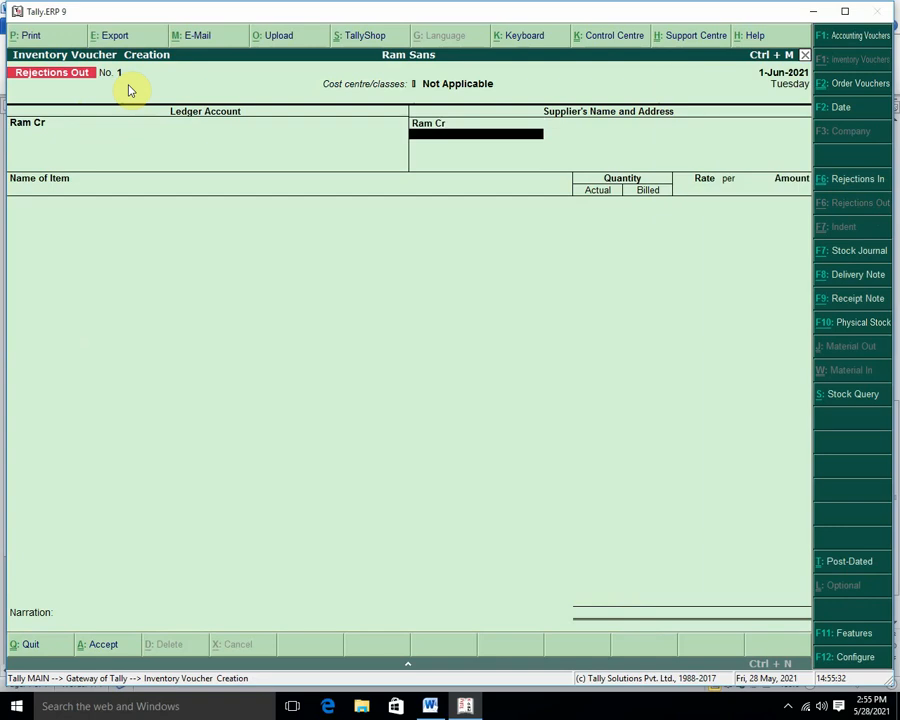
{"action": "key", "text": "Return"}
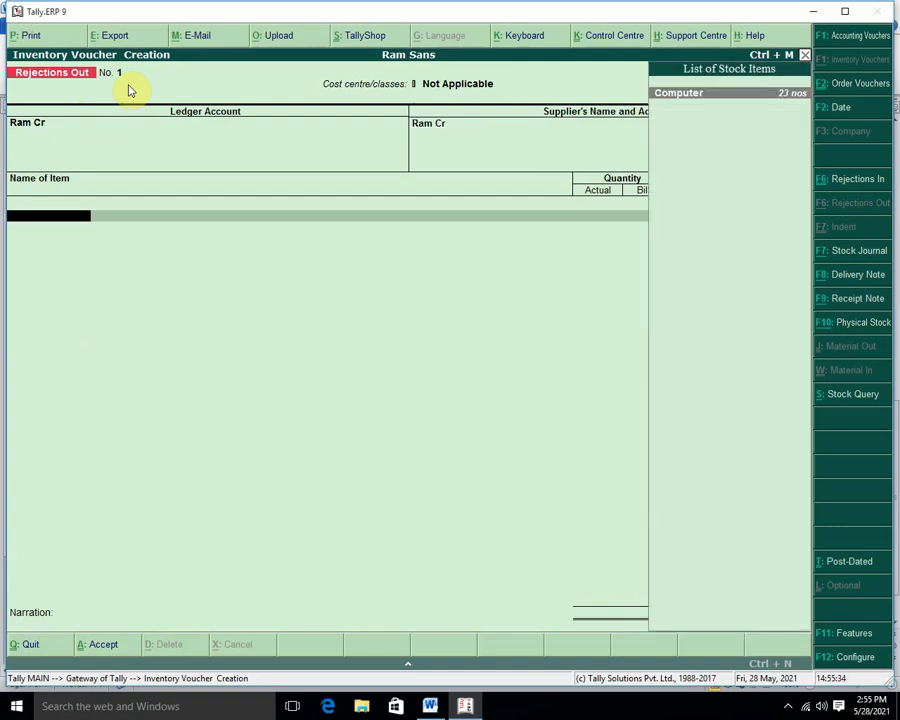
- Add the Computer item against the receipt note's existing tracking number with an actual quantity of 20 nos
{"action": "key", "text": "Return"}
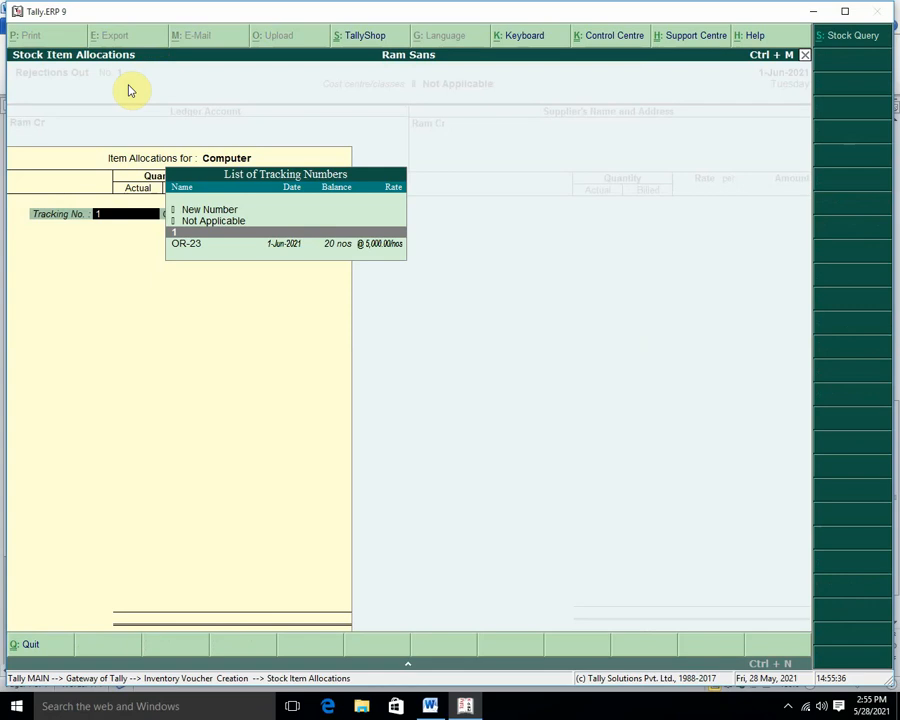
{"action": "key", "text": "Down"}
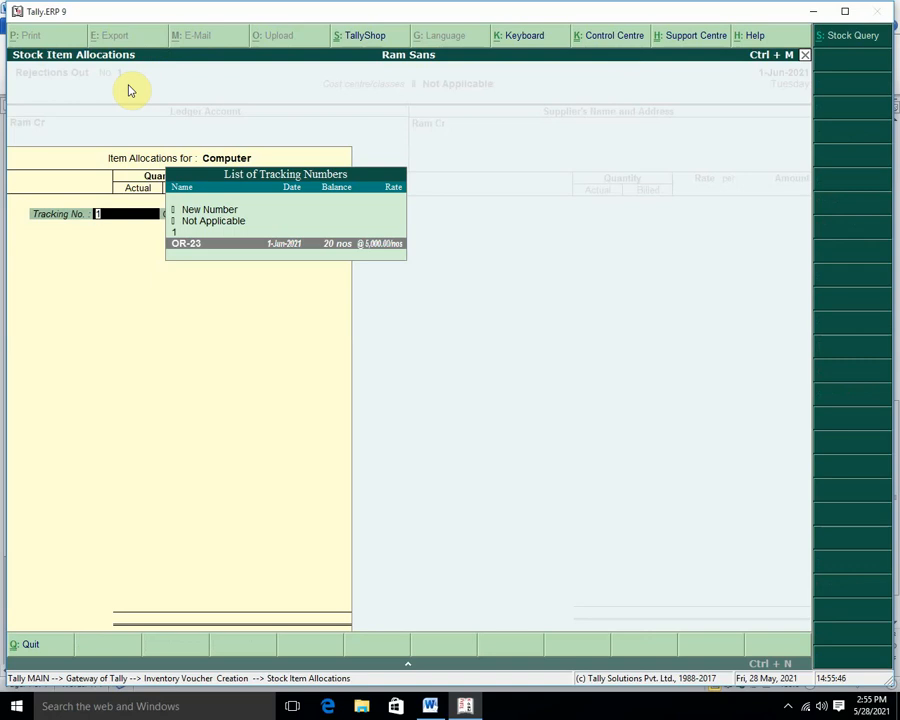
{"action": "key", "text": "Return"}
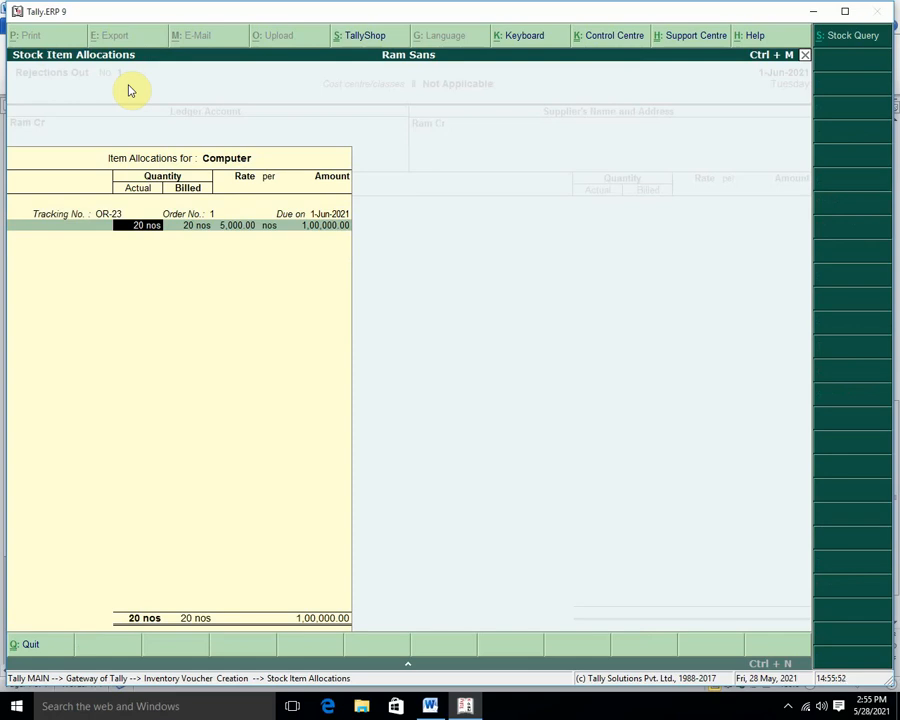
{"action": "type", "text": "5"}
{"action": "key", "text": "Return"}
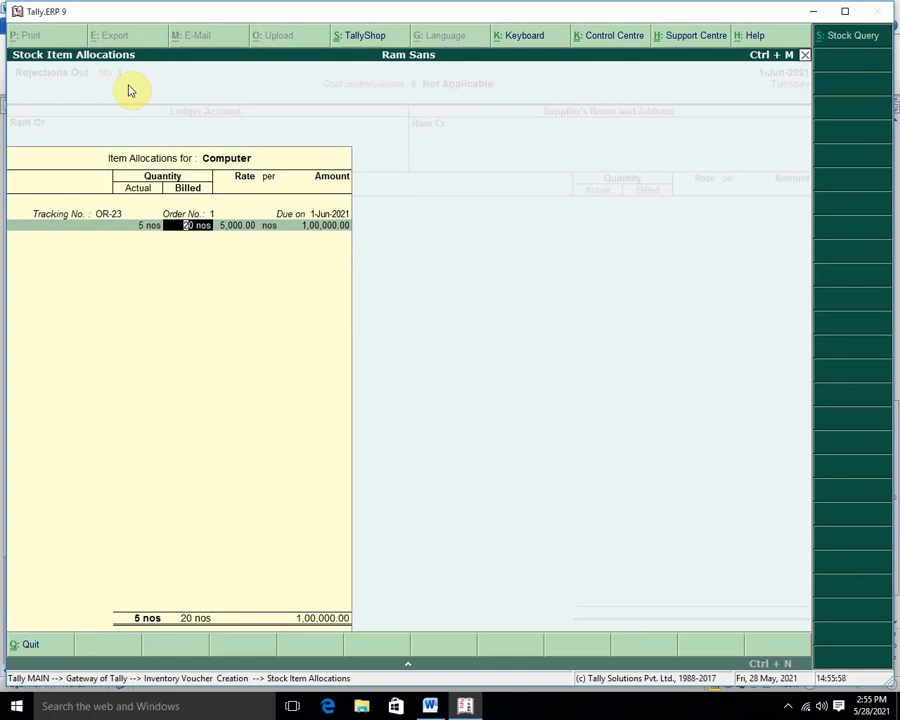
{"action": "key", "text": "BackSpace"}
{"action": "type", "text": "2"}
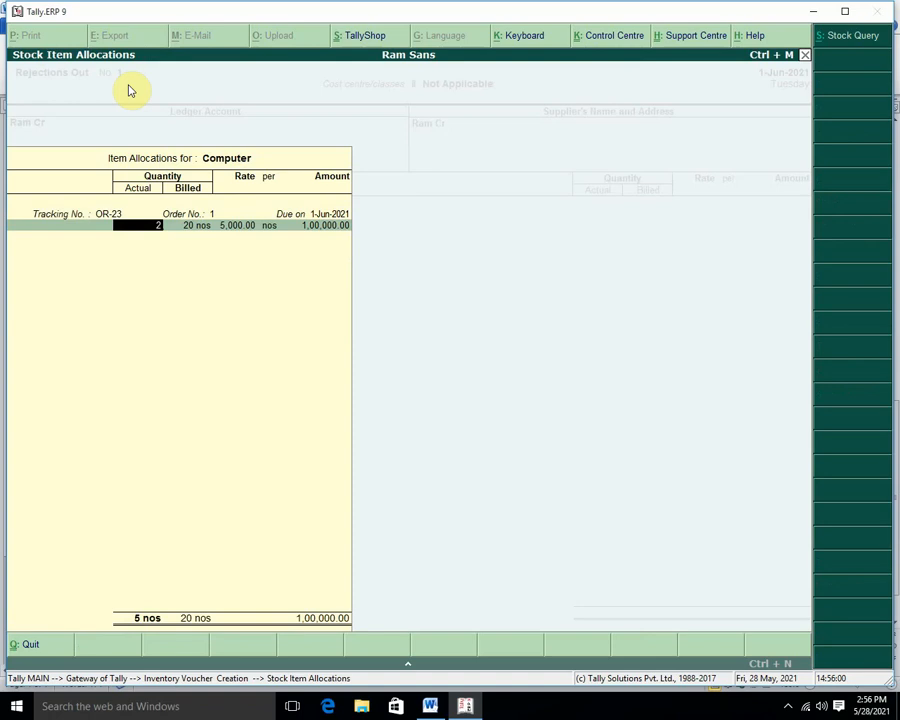
{"action": "type", "text": "0"}
{"action": "key", "text": "Return"}
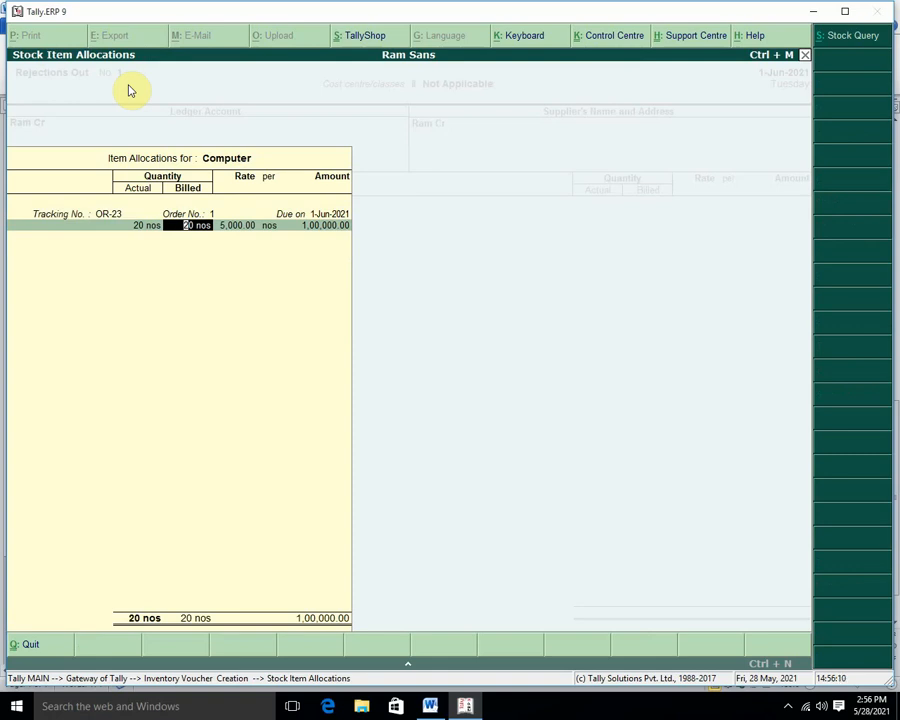
- Set the Computer item's billed quantity to 5 nos at a rate of 5,000 and end its allocation list
{"action": "type", "text": "5"}
{"action": "key", "text": "Return"}
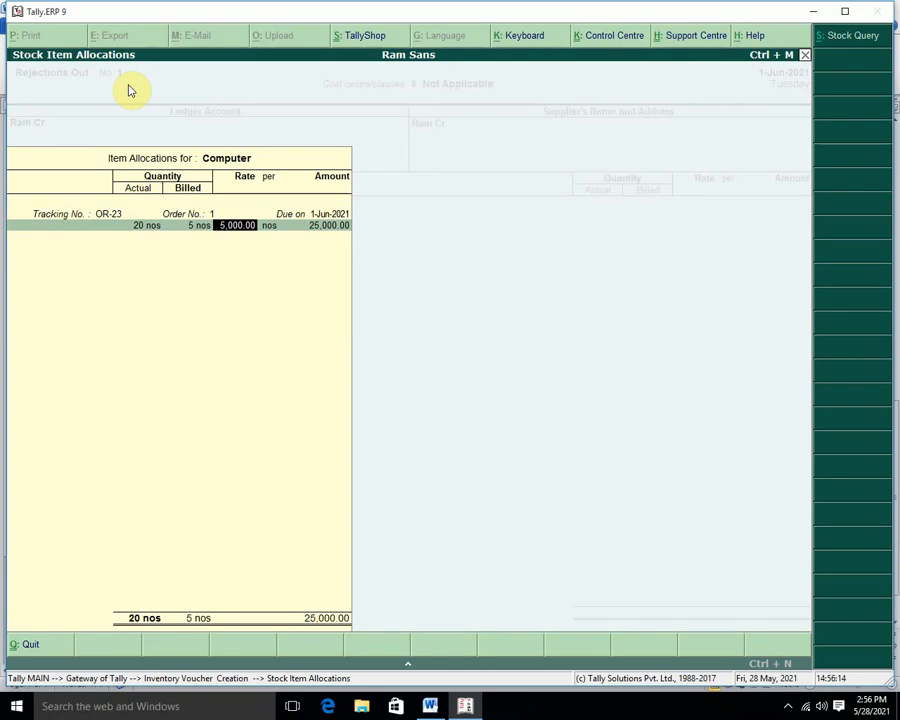
{"action": "key", "text": "Return"}
{"action": "key", "text": "Return"}
{"action": "key", "text": "Return"}
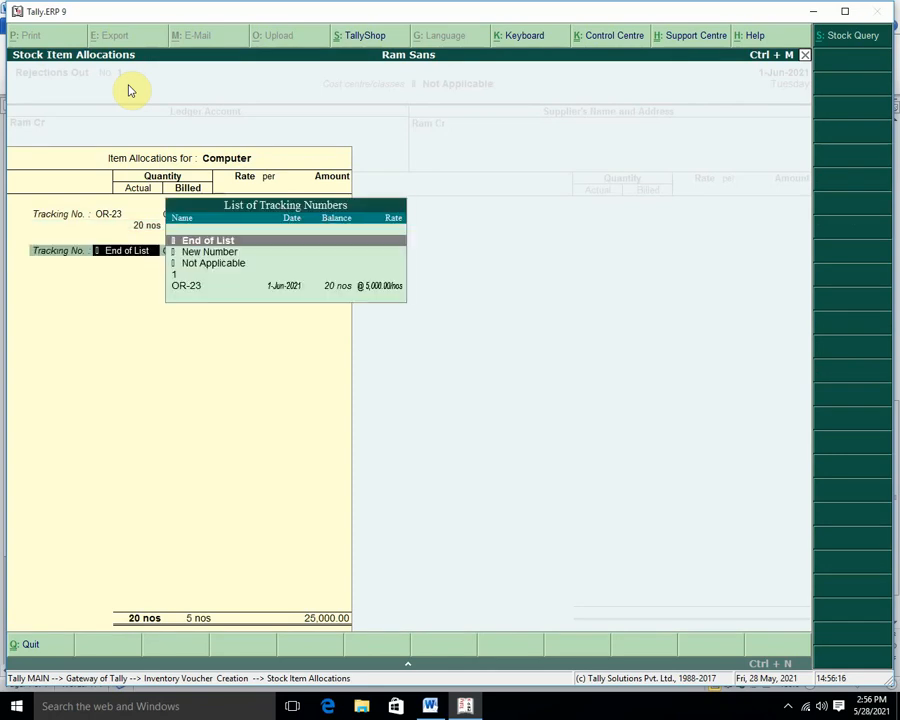
{"action": "key", "text": "Return"}
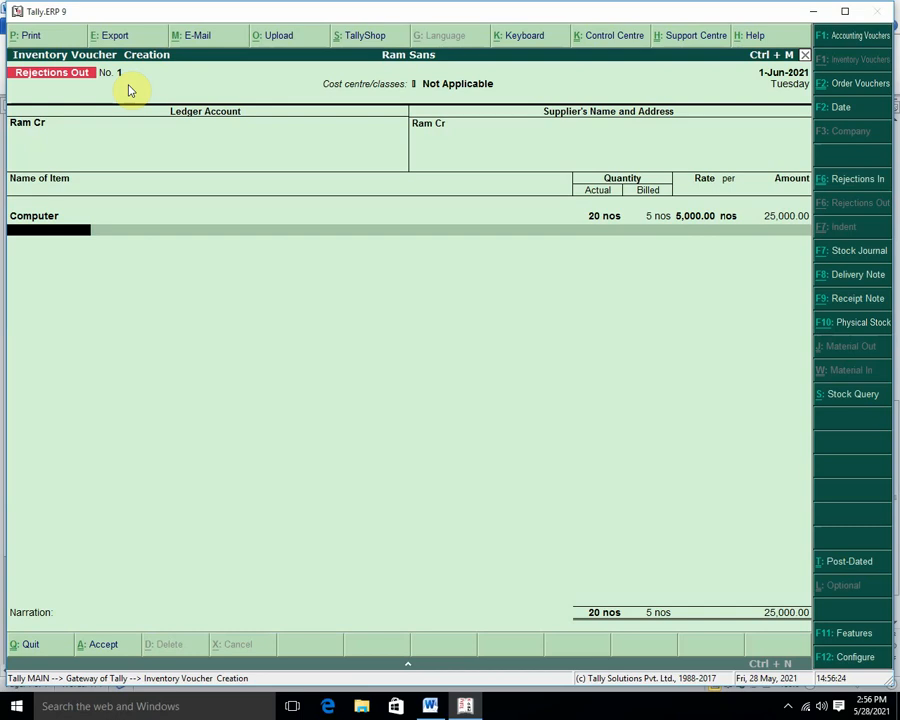
- Set the separate actual and billed quantity columns option to No in the inventory features and save the settings
{"action": "key", "text": "F11"}
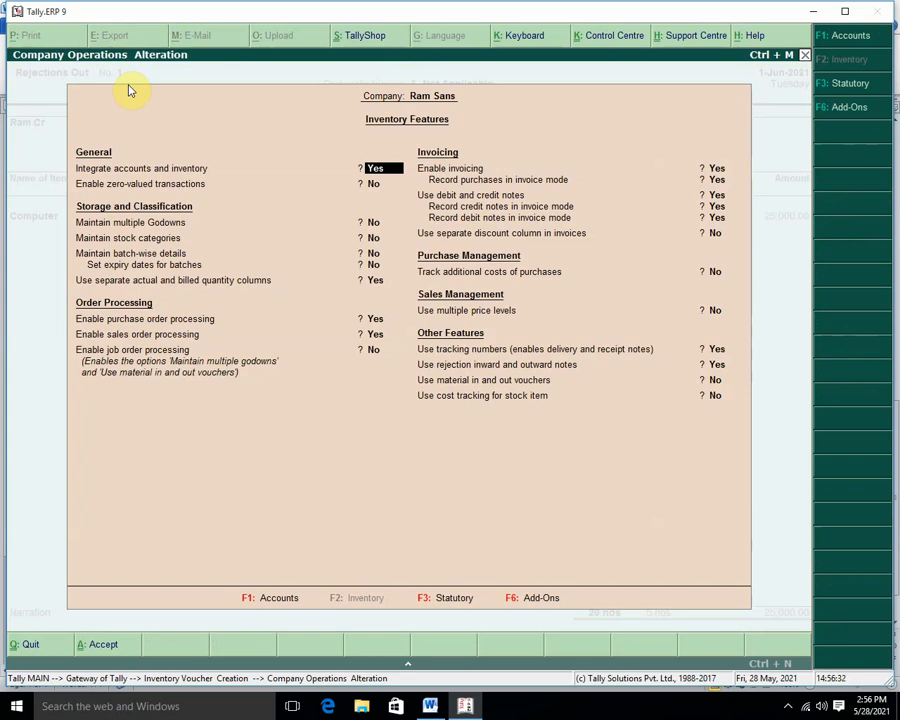
{"action": "key", "text": "Return"}
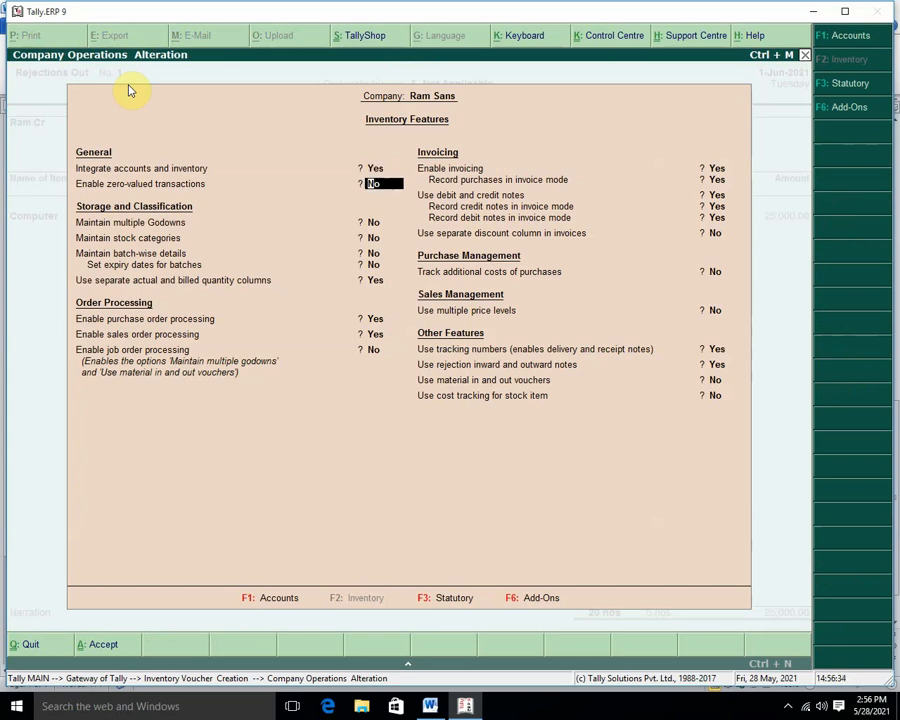
{"action": "key", "text": "Return"}
{"action": "key", "text": "Return"}
{"action": "key", "text": "Return"}
{"action": "key", "text": "Return"}
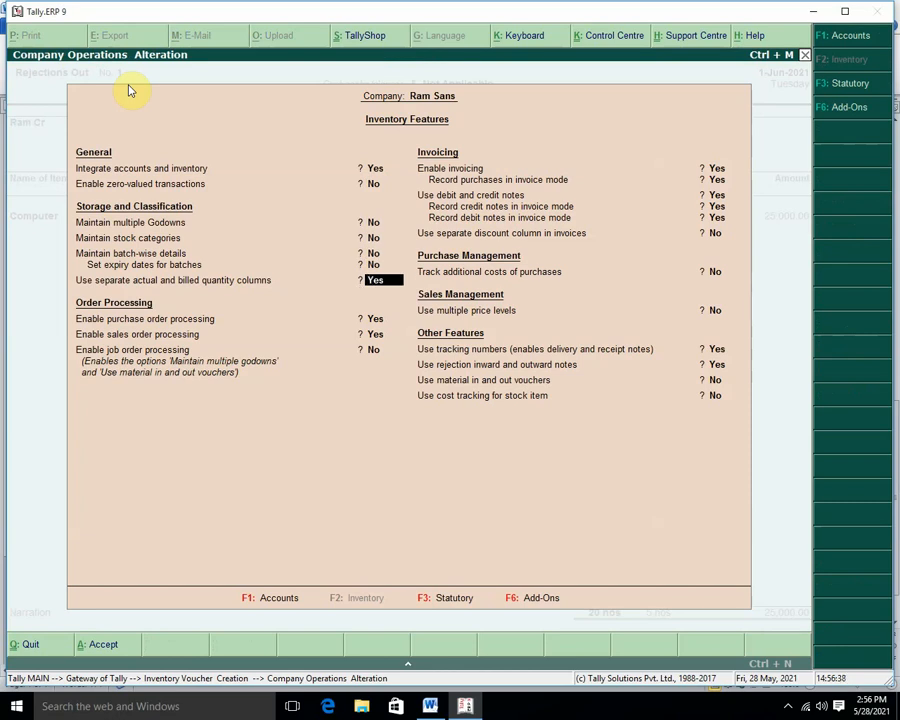
{"action": "key", "text": "n"}
{"action": "key", "text": "Return"}
{"action": "key", "text": "Return"}
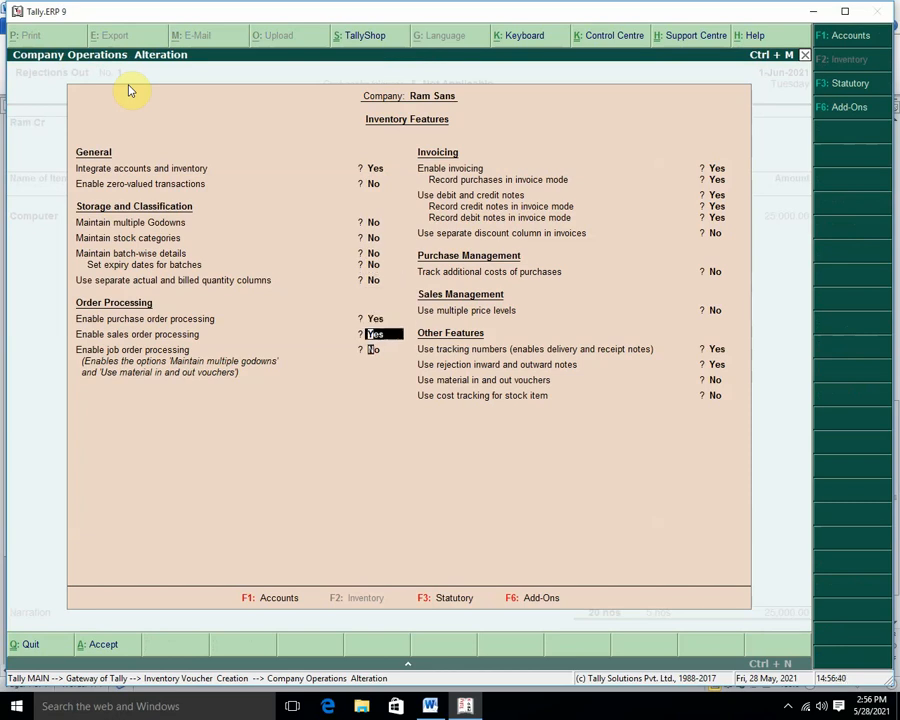
{"action": "key", "text": "Return"}
{"action": "key", "text": "Return"}
{"action": "key", "text": "Return"}
{"action": "key", "text": "Return"}
{"action": "key", "text": "Return"}
{"action": "key", "text": "Return"}
{"action": "key", "text": "Return"}
{"action": "key", "text": "Return"}
{"action": "key", "text": "Return"}
{"action": "key", "text": "Return"}
{"action": "key", "text": "Return"}
{"action": "key", "text": "Return"}
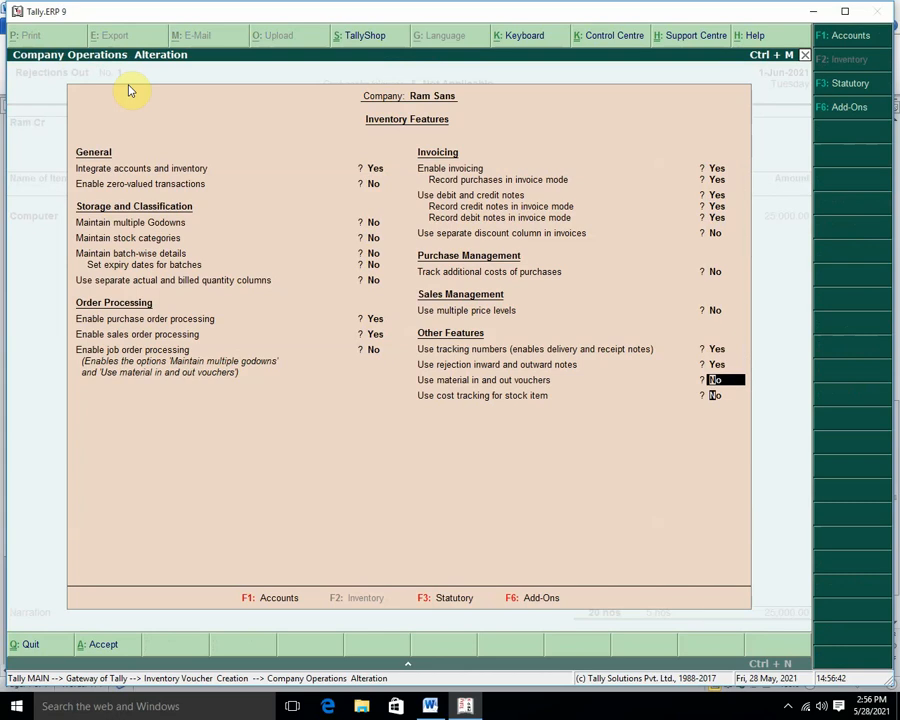
{"action": "key", "text": "Return"}
{"action": "key", "text": "Return"}
{"action": "key", "text": "Return"}
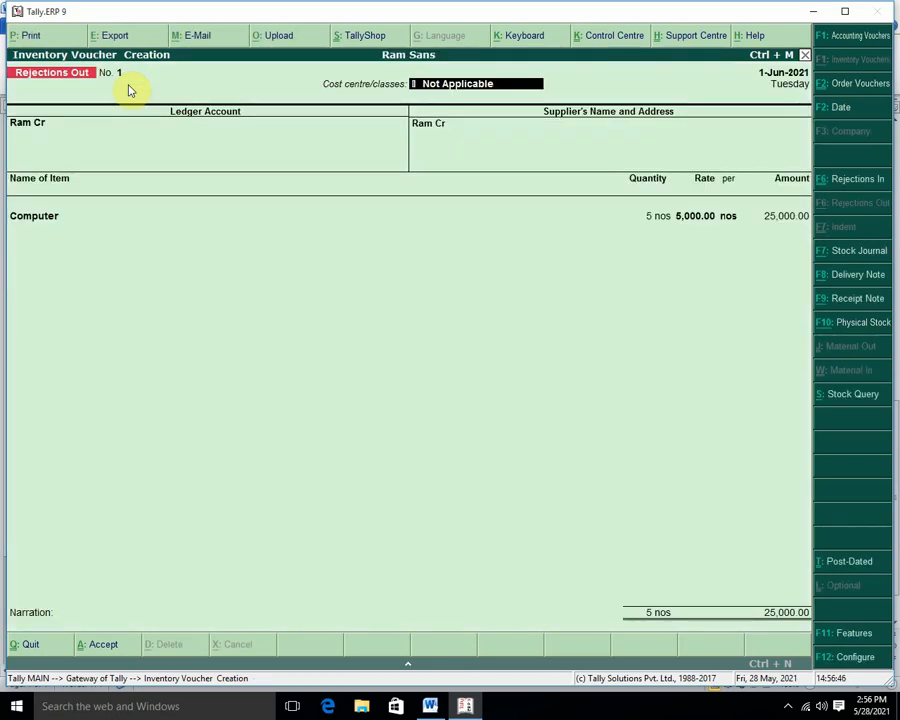
- Keep the Computer item allocated to the receipt note's tracking number with 5 nos at a rate of 5,000, and end its allocation list
{"action": "key", "text": "Return"}
{"action": "key", "text": "Return"}
{"action": "key", "text": "Return"}
{"action": "key", "text": "Return"}
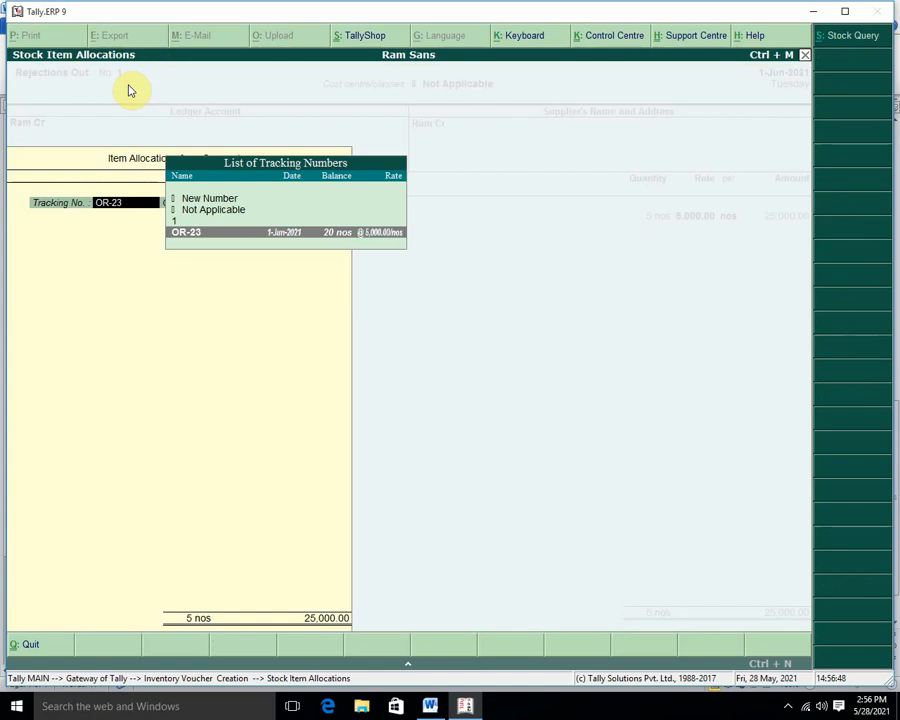
{"action": "key", "text": "Return"}
{"action": "key", "text": "Return"}
{"action": "key", "text": "Return"}
{"action": "key", "text": "Return"}
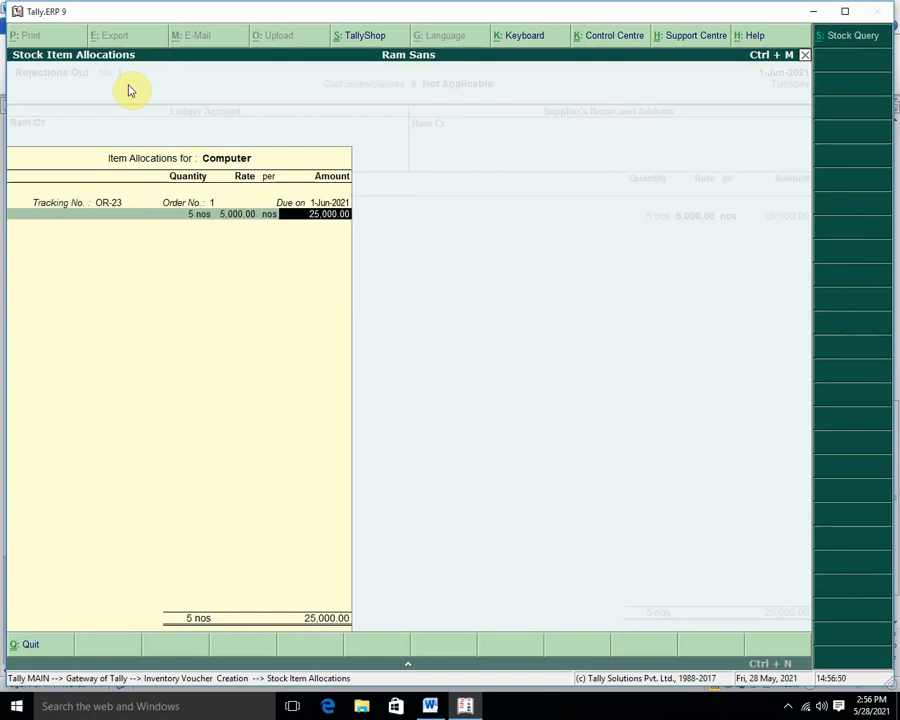
{"action": "key", "text": "Return"}
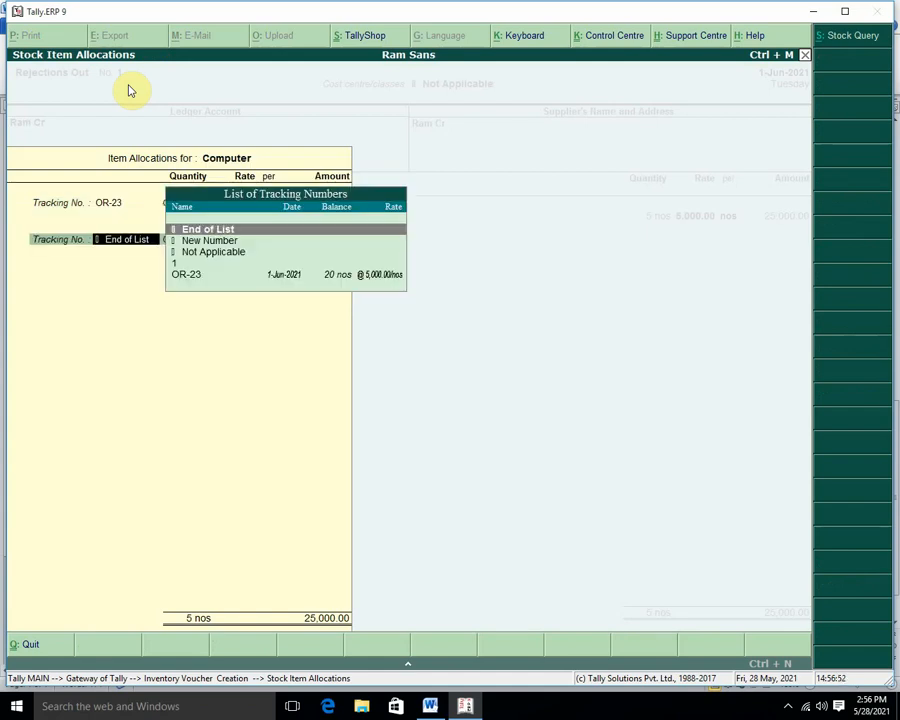
{"action": "key", "text": "Return"}
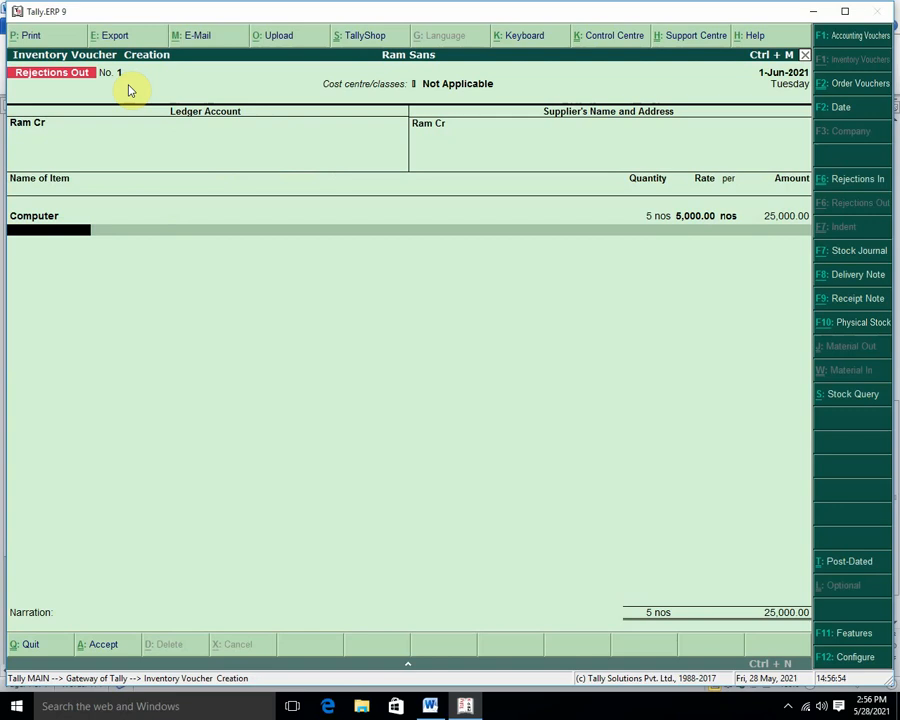
- Save the Rejections Out voucher without a narration and leave voucher entry
{"action": "key", "text": "Return"}
{"action": "key", "text": "Return"}
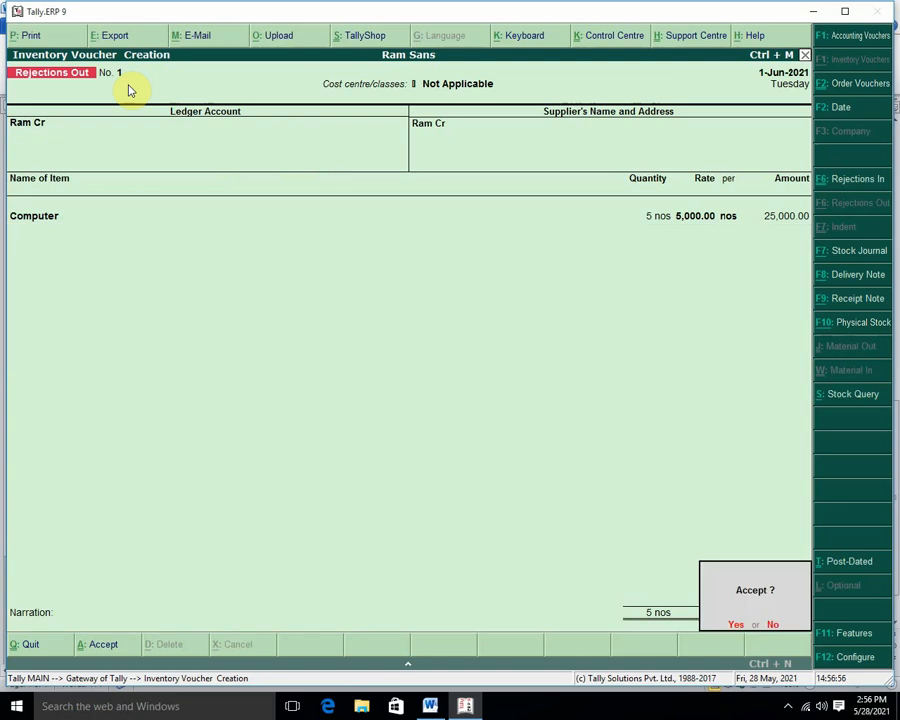
{"action": "key", "text": "Return"}
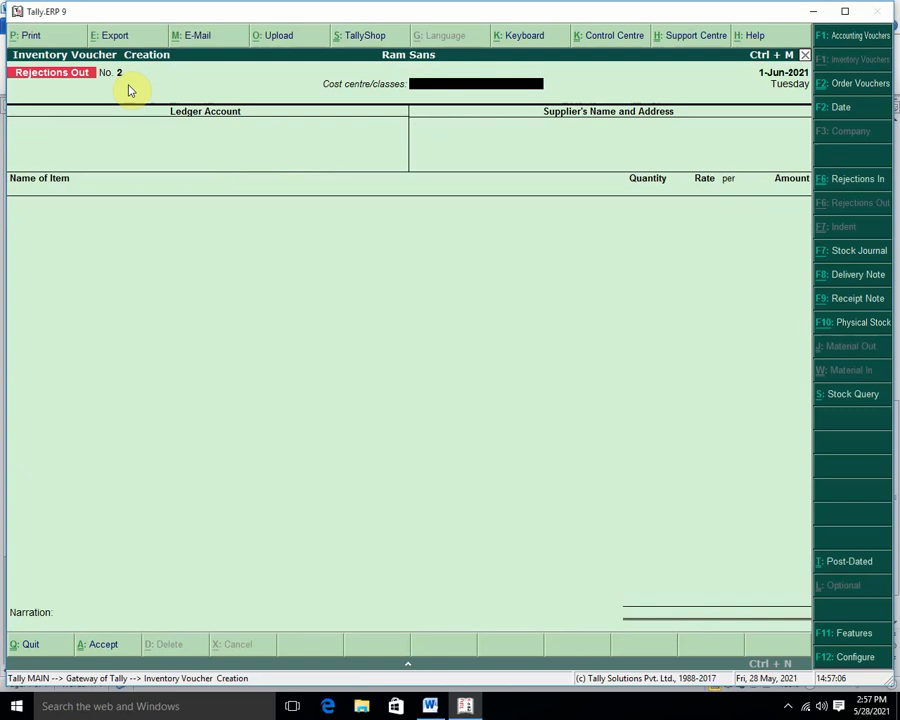
{"action": "key", "text": "Escape"}
{"action": "key", "text": "y"}
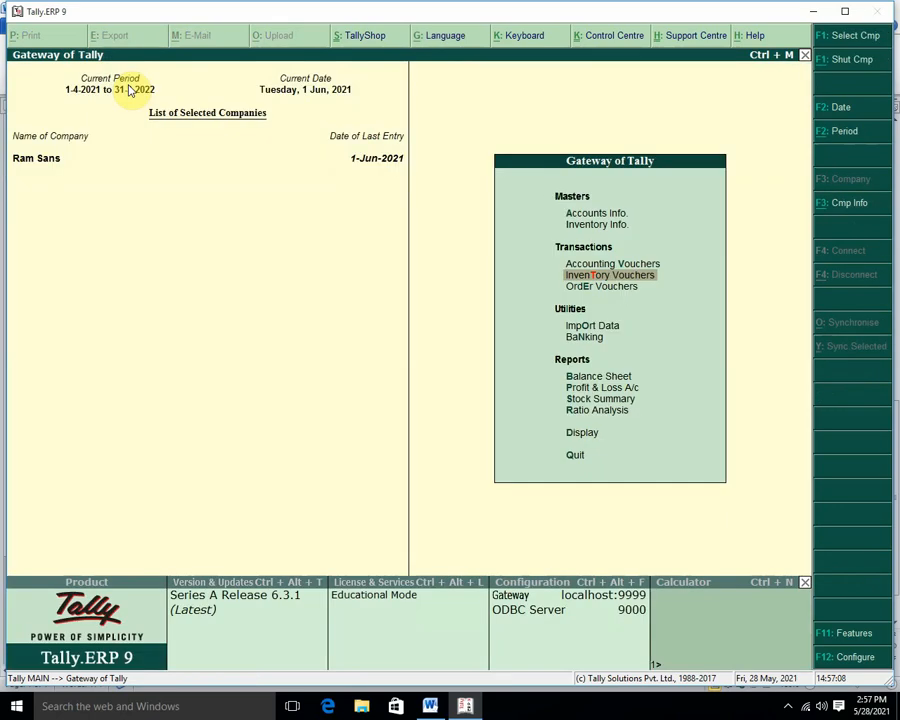
- Examine the Computer item's June stock vouchers through the Balance Sheet's current assets and closing stock, and return to the Gateway of Tally
{"action": "key", "text": "b"}
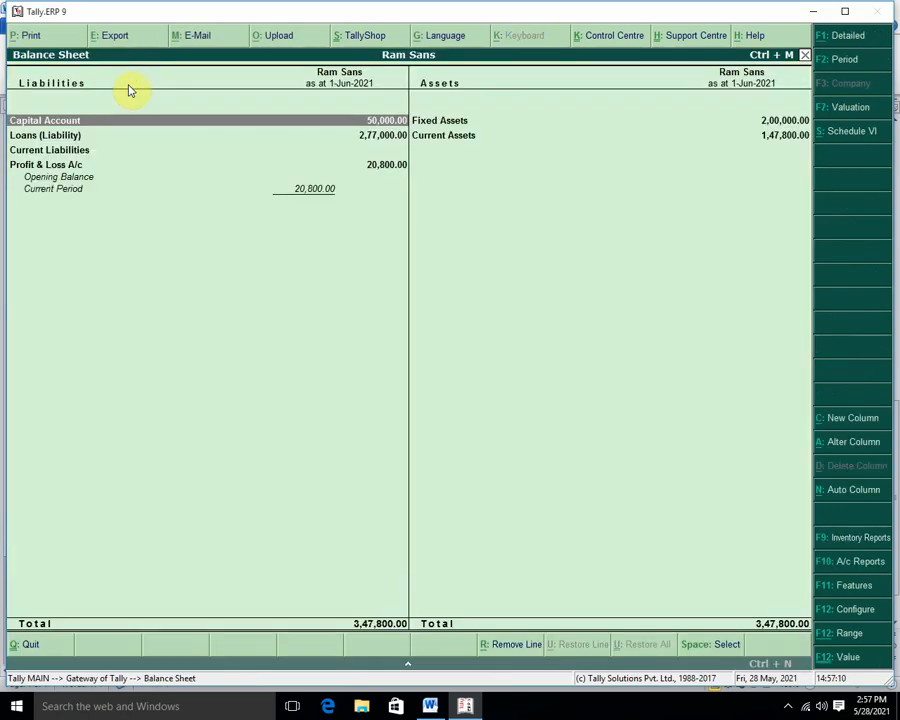
{"action": "key", "text": "Down"}
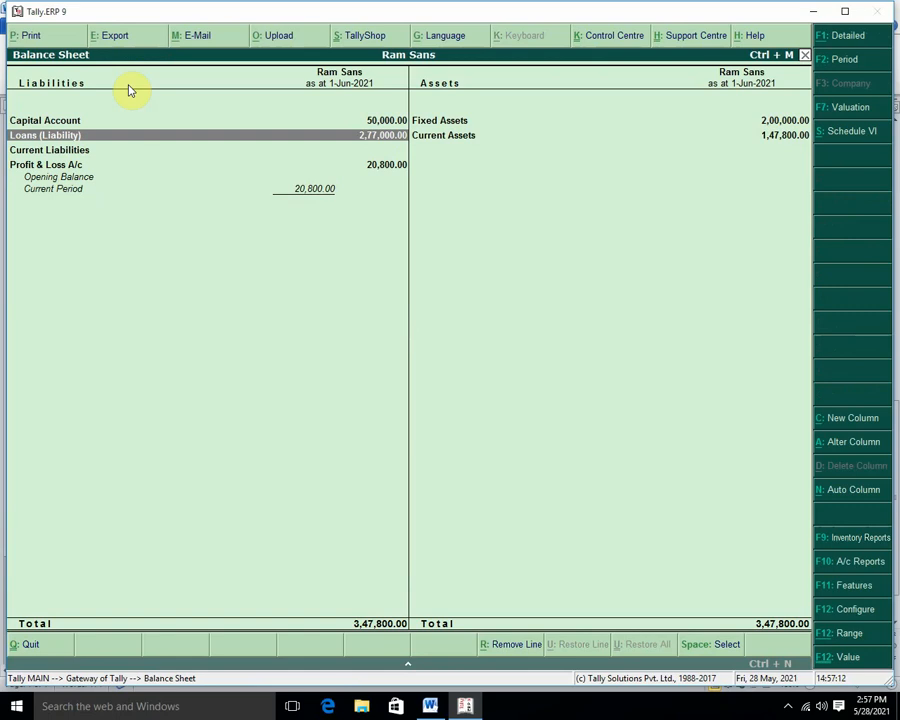
{"action": "key", "text": "Right"}
{"action": "key", "text": "Return"}
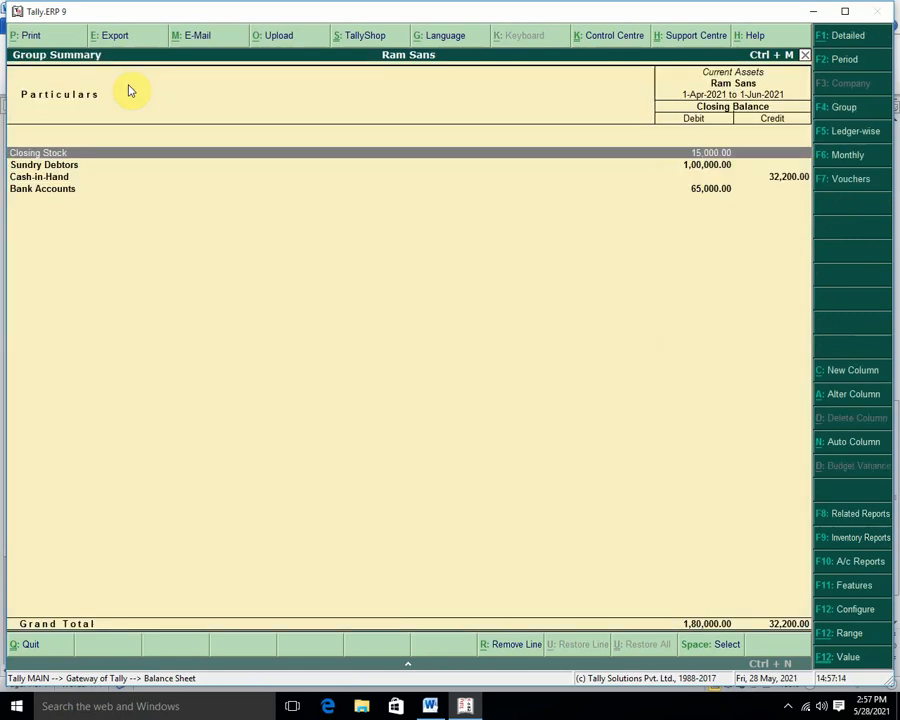
{"action": "key", "text": "Return"}
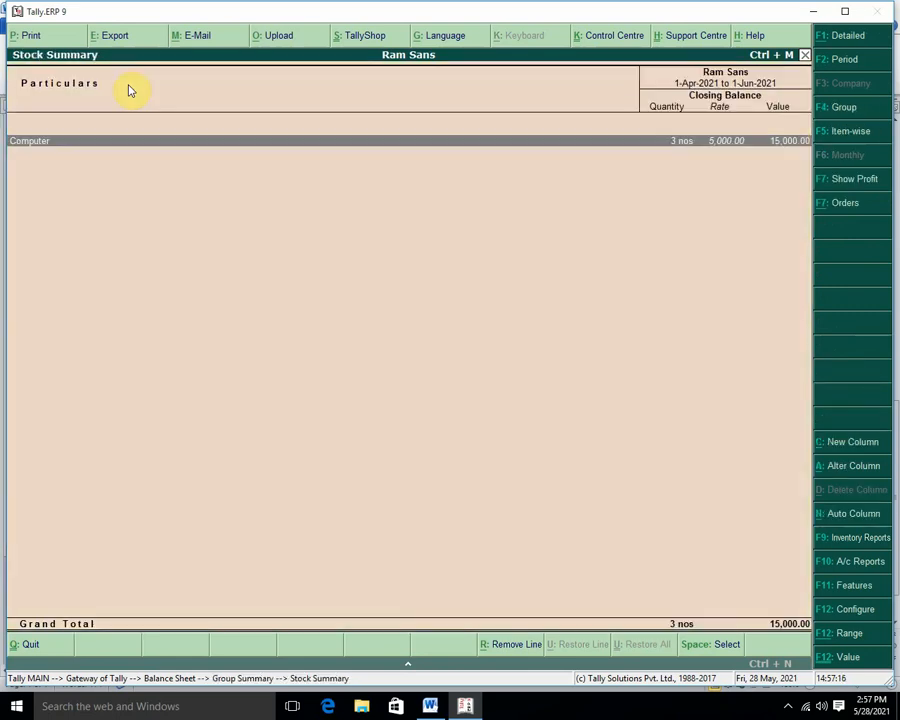
{"action": "key", "text": "Return"}
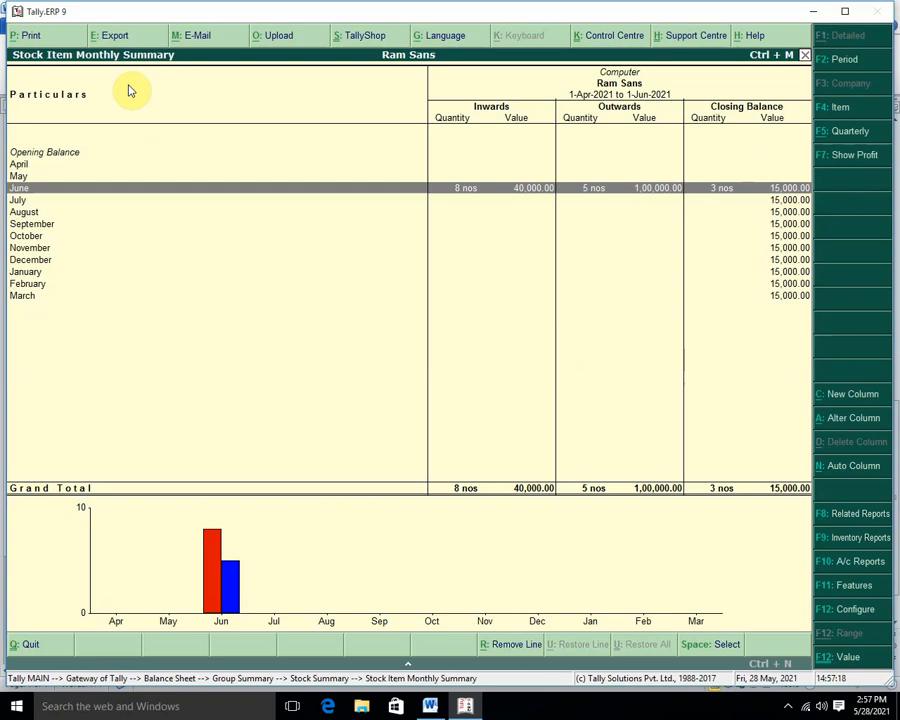
{"action": "key", "text": "Return"}
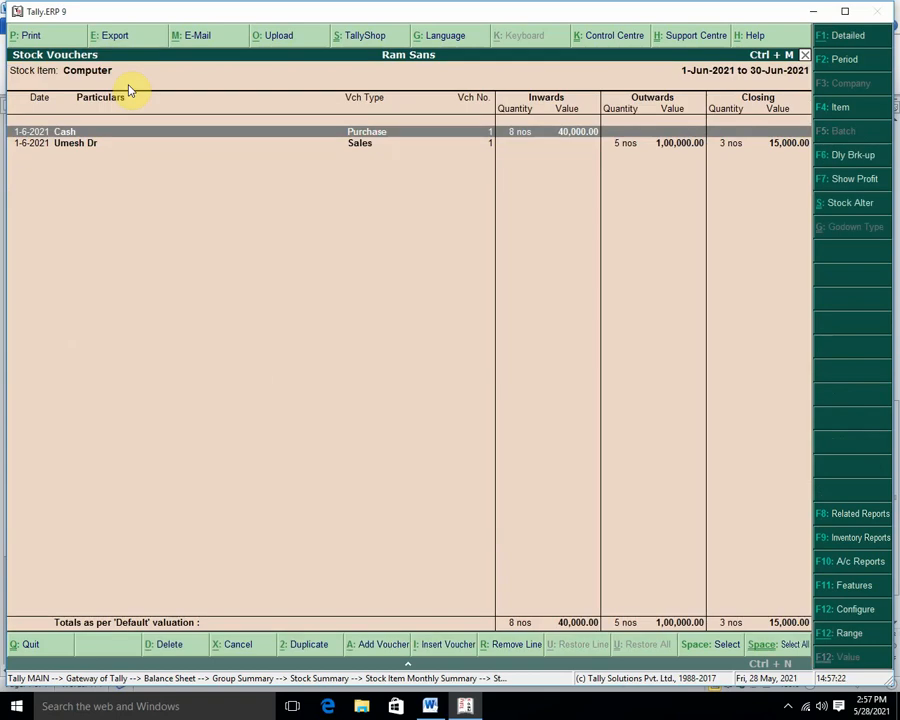
{"action": "key", "text": "Escape"}
{"action": "key", "text": "Escape"}
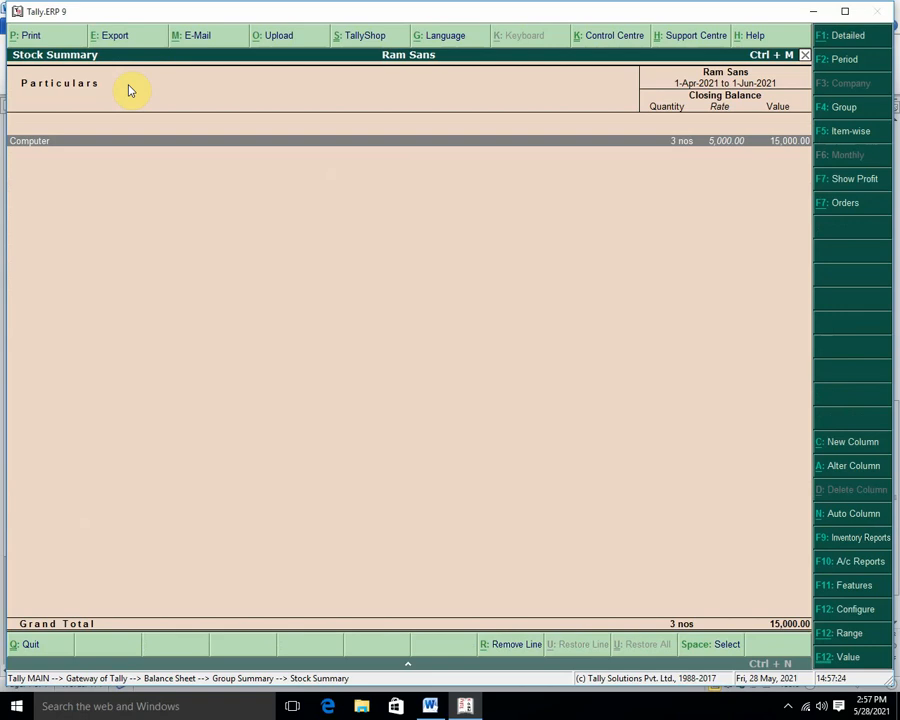
{"action": "key", "text": "Escape"}
{"action": "key", "text": "Escape"}
{"action": "key", "text": "Escape"}
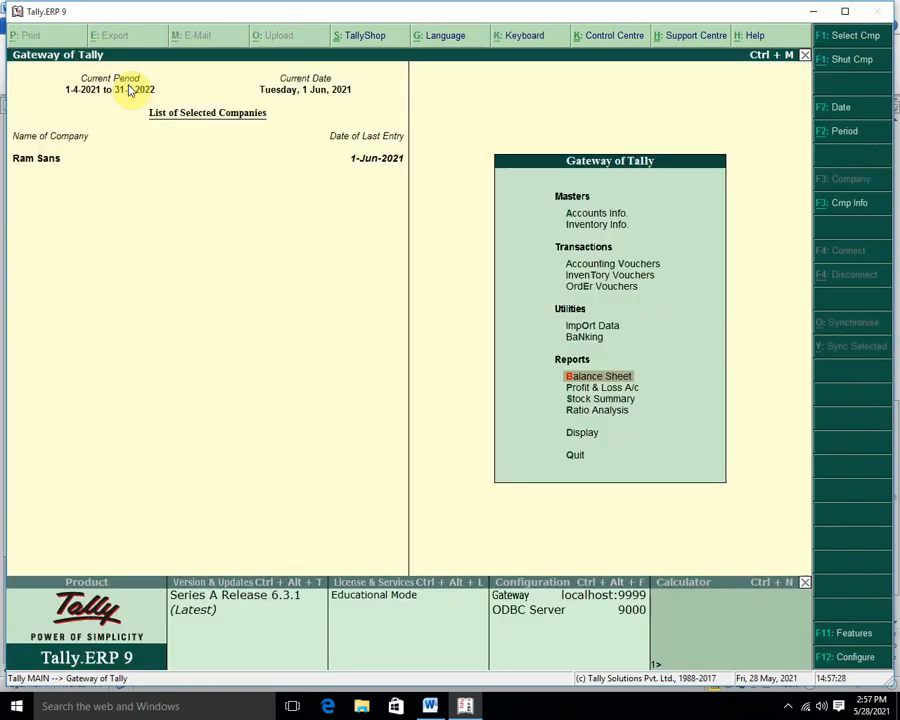
- Review the Computer item's June stock vouchers from the Stock Summary in detailed view
{"action": "key", "text": "Down"}
{"action": "key", "text": "Down"}
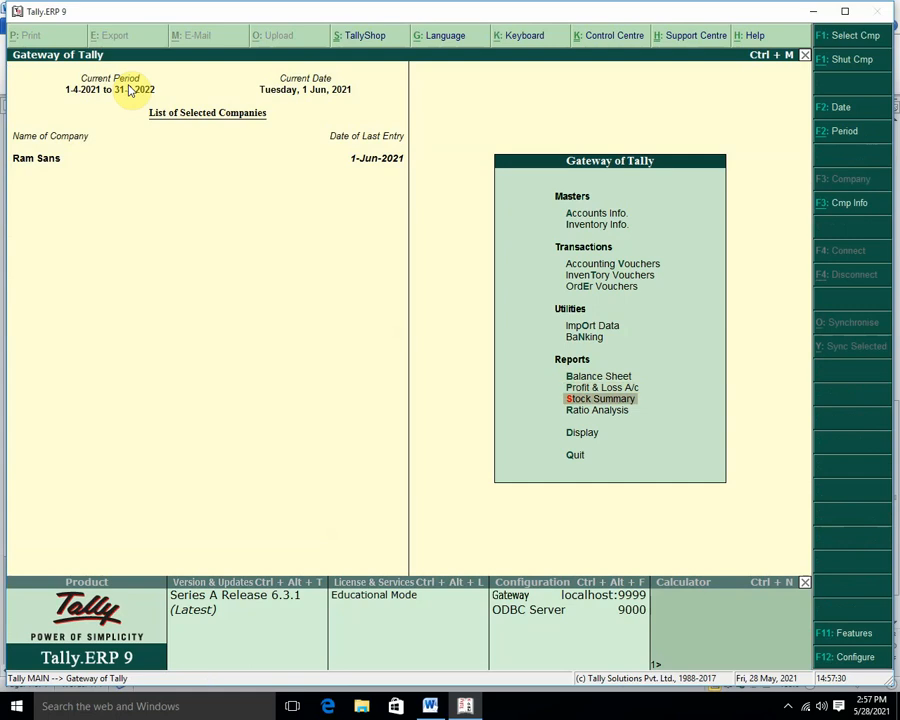
{"action": "key", "text": "Return"}
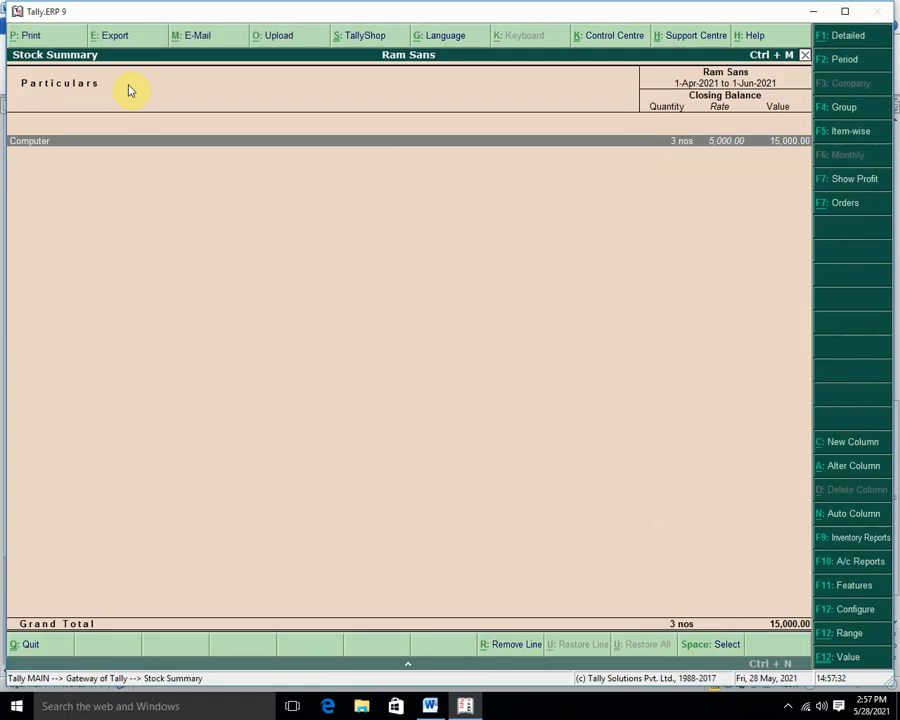
{"action": "key", "text": "Return"}
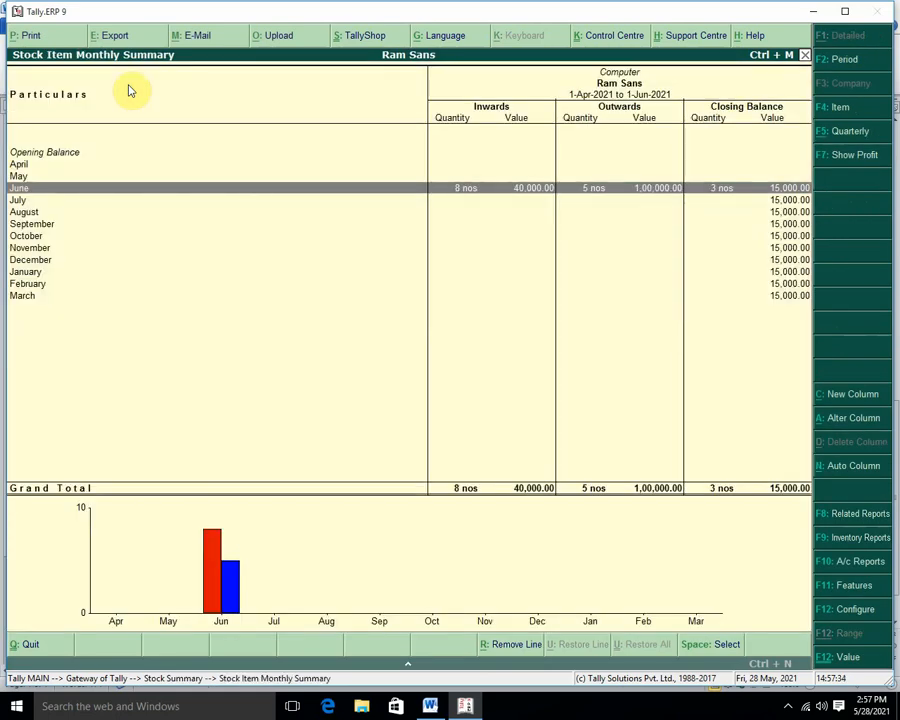
{"action": "key", "text": "Return"}
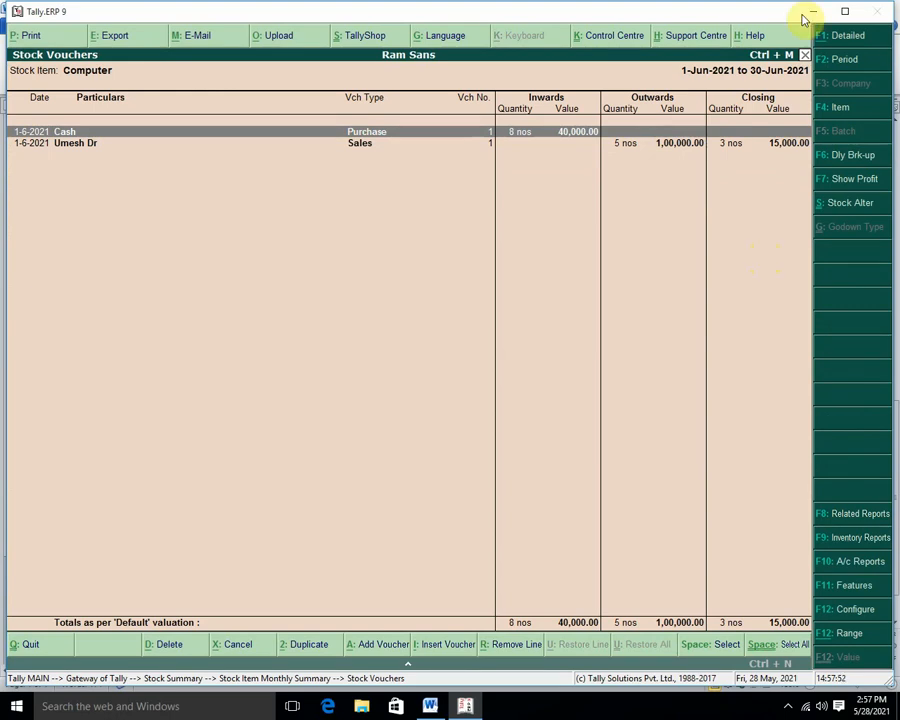
{"action": "left_click", "coordinate": [849, 36]}
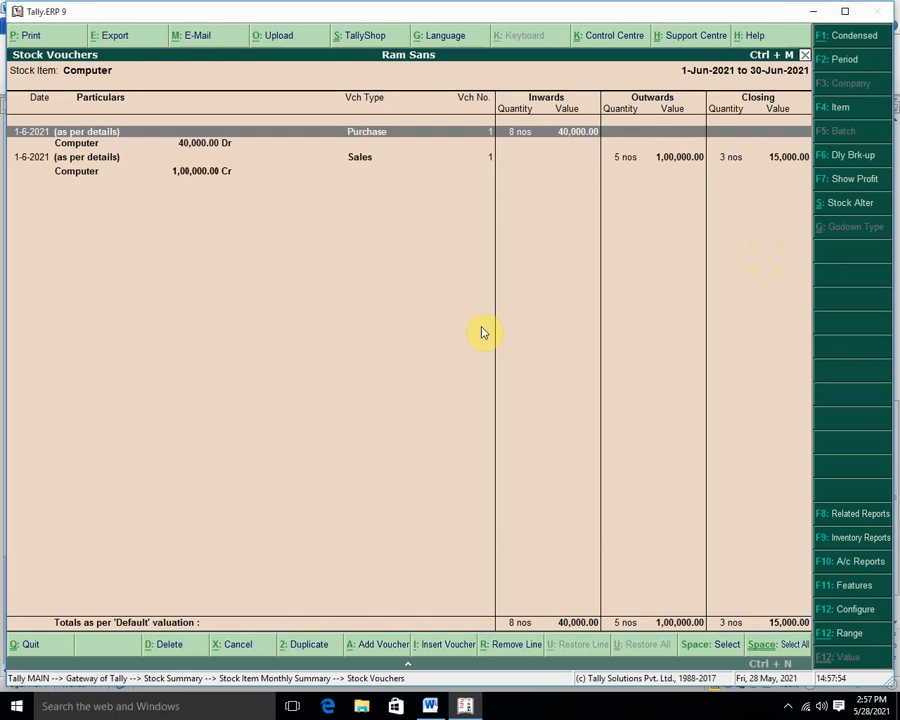
{"action": "key", "text": "Down"}
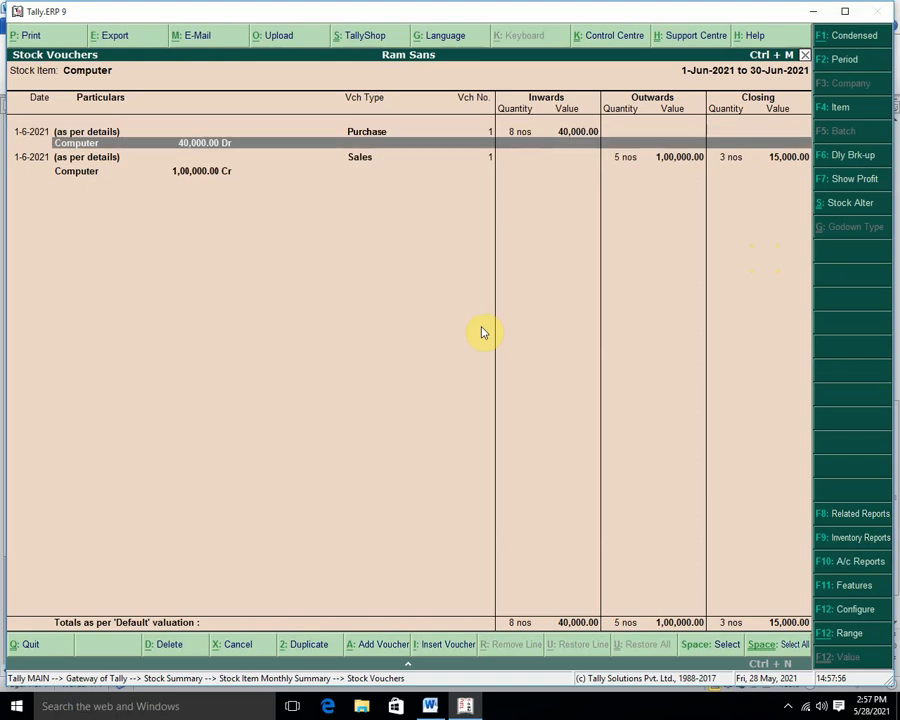
{"action": "key", "text": "Up"}
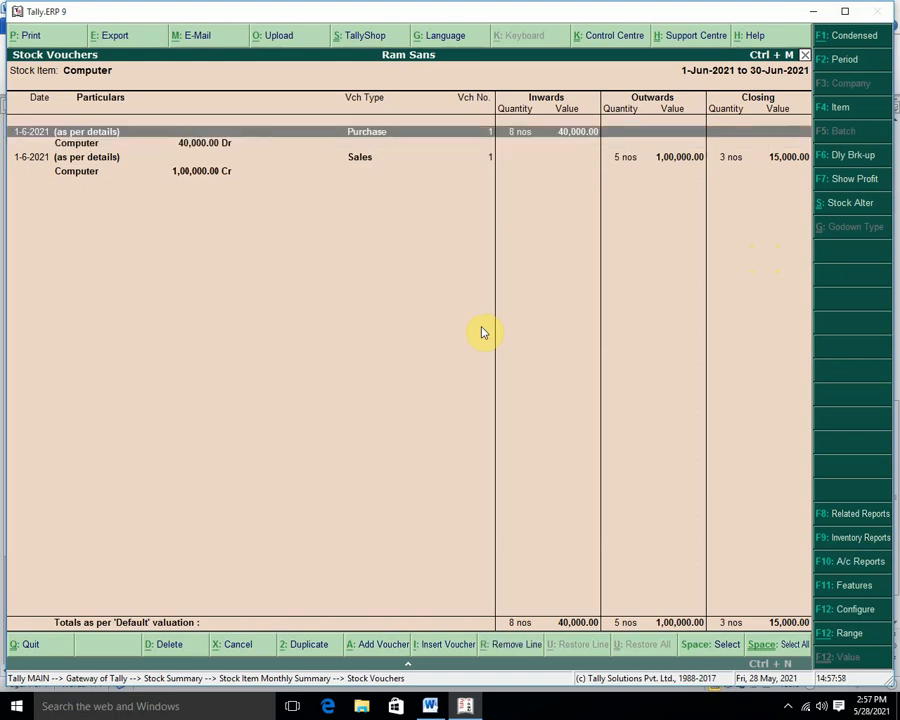
{"action": "key", "text": "Down"}
{"action": "key", "text": "Down"}
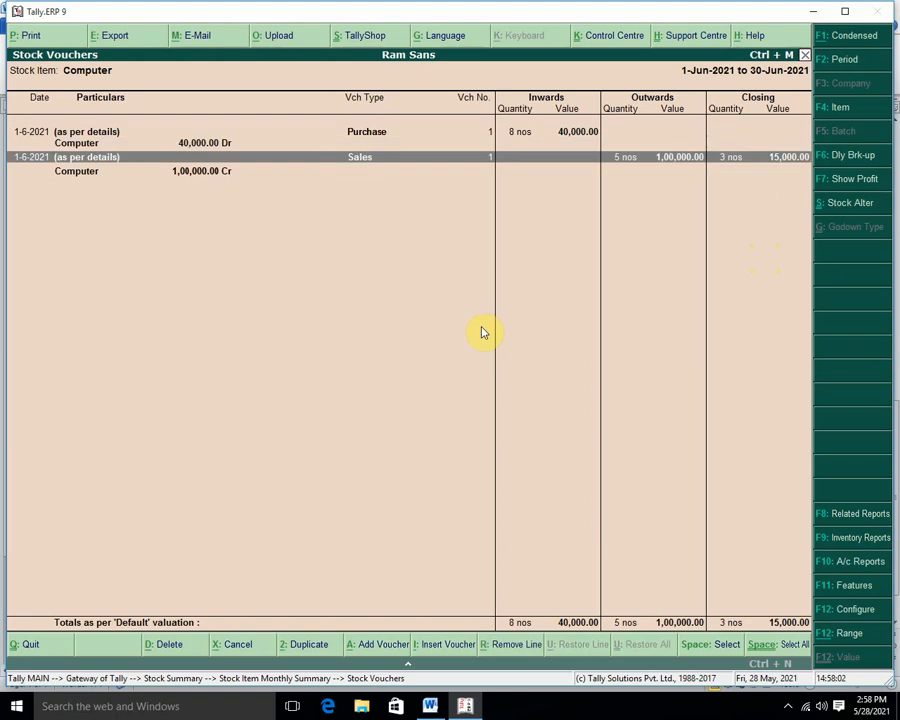
{"action": "key", "text": "Up"}
{"action": "key", "text": "Up"}
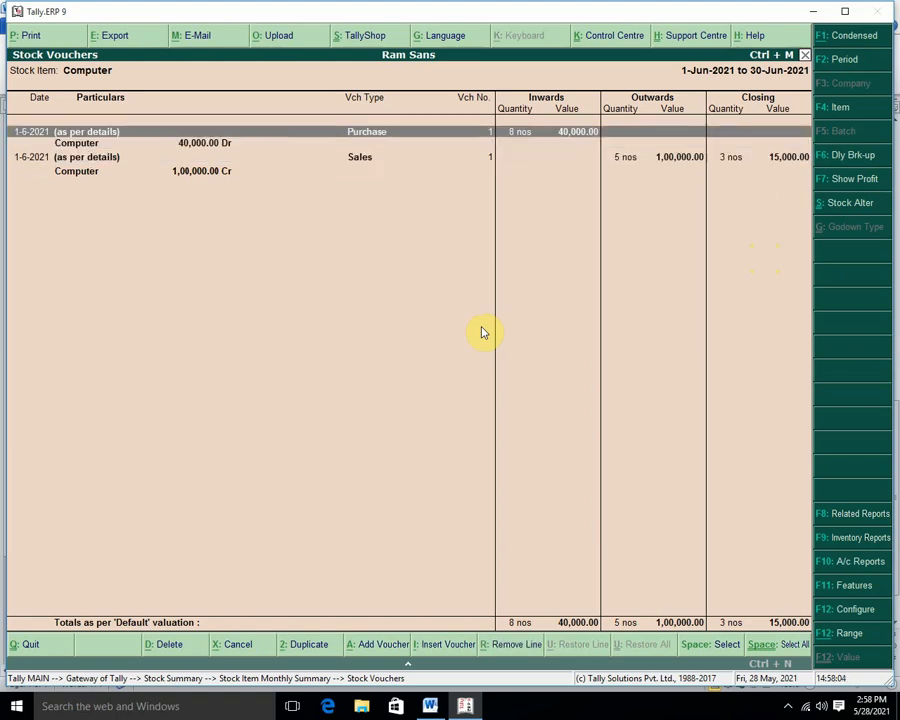
- View the Computer purchase voucher without changing it, and return to the Gateway of Tally
{"action": "key", "text": "Return"}
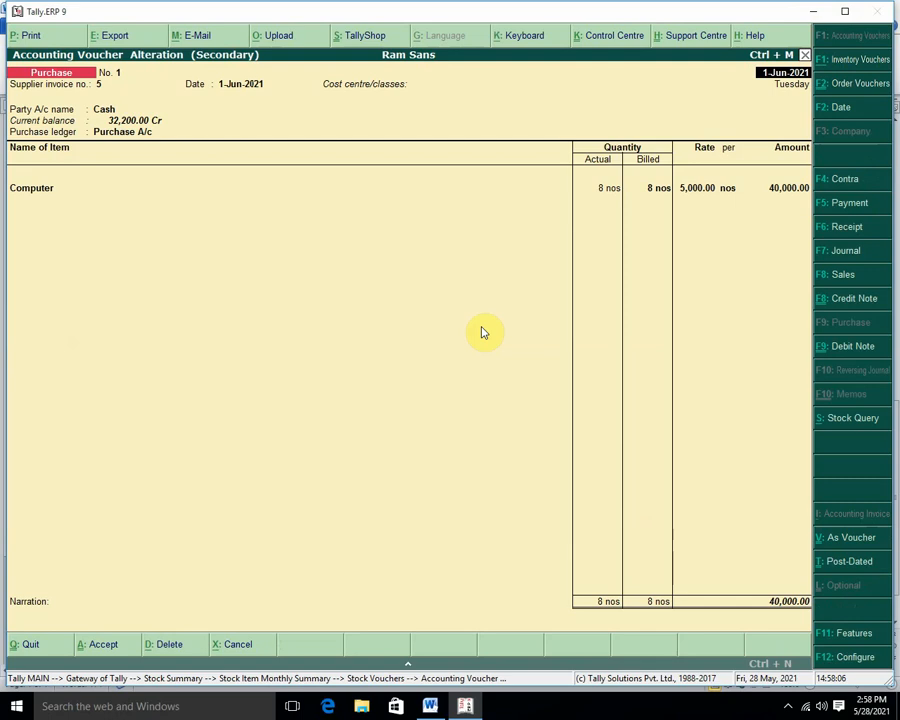
{"action": "key", "text": "Escape"}
{"action": "key", "text": "Return"}
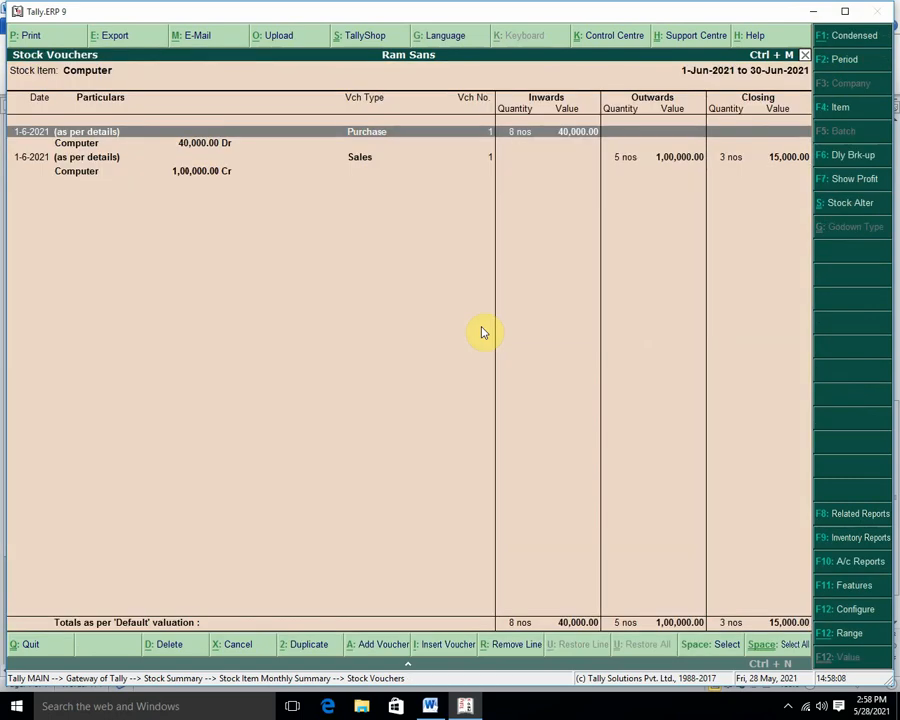
{"action": "key", "text": "Escape"}
{"action": "key", "text": "Escape"}
{"action": "key", "text": "Escape"}
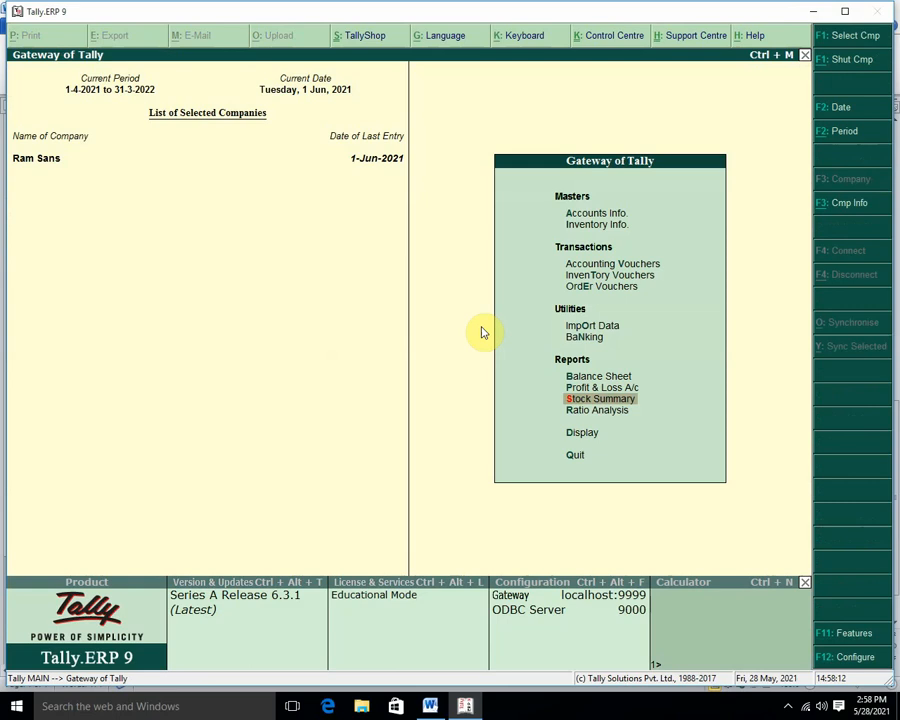
- Open the Statements of Inventory among the display reports
{"action": "key", "text": "Down"}
{"action": "key", "text": "Down"}
{"action": "key", "text": "Return"}
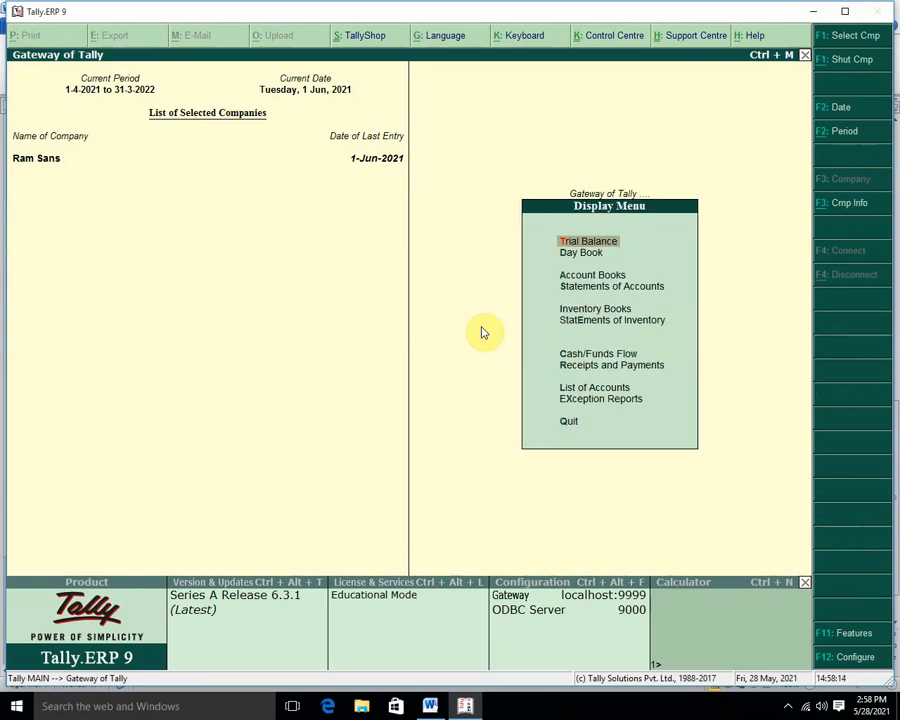
{"action": "key", "text": "Down"}
{"action": "key", "text": "Down"}
{"action": "key", "text": "Down"}
{"action": "key", "text": "Down"}
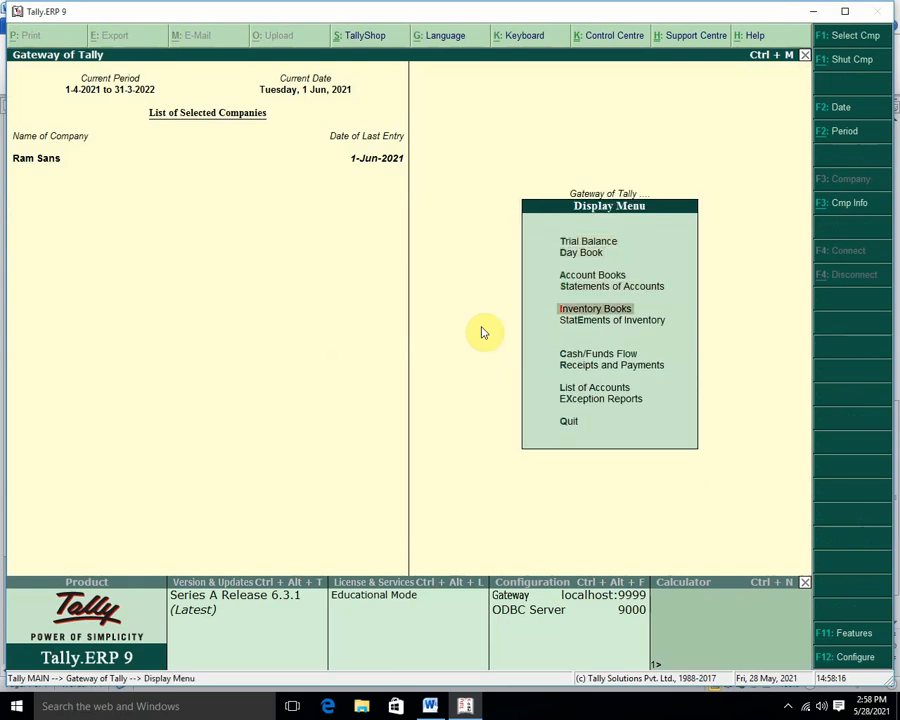
{"action": "key", "text": "Down"}
{"action": "key", "text": "Return"}
- Open the Purchase Order Outstandings report for all orders
{"action": "key", "text": "Down"}
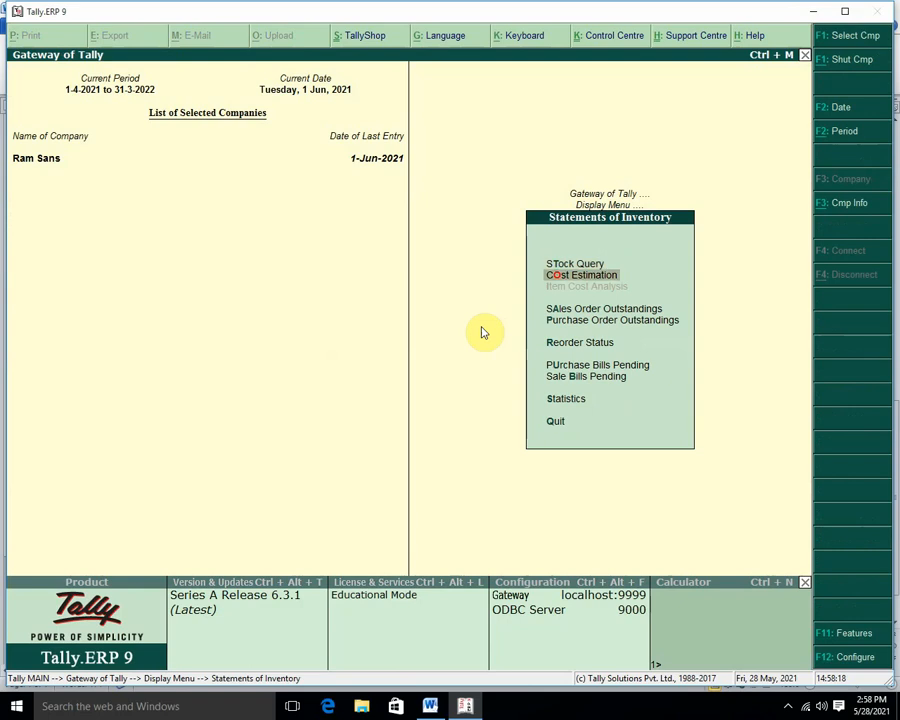
{"action": "key", "text": "Down"}
{"action": "key", "text": "Down"}
{"action": "key", "text": "Return"}
{"action": "key", "text": "Down"}
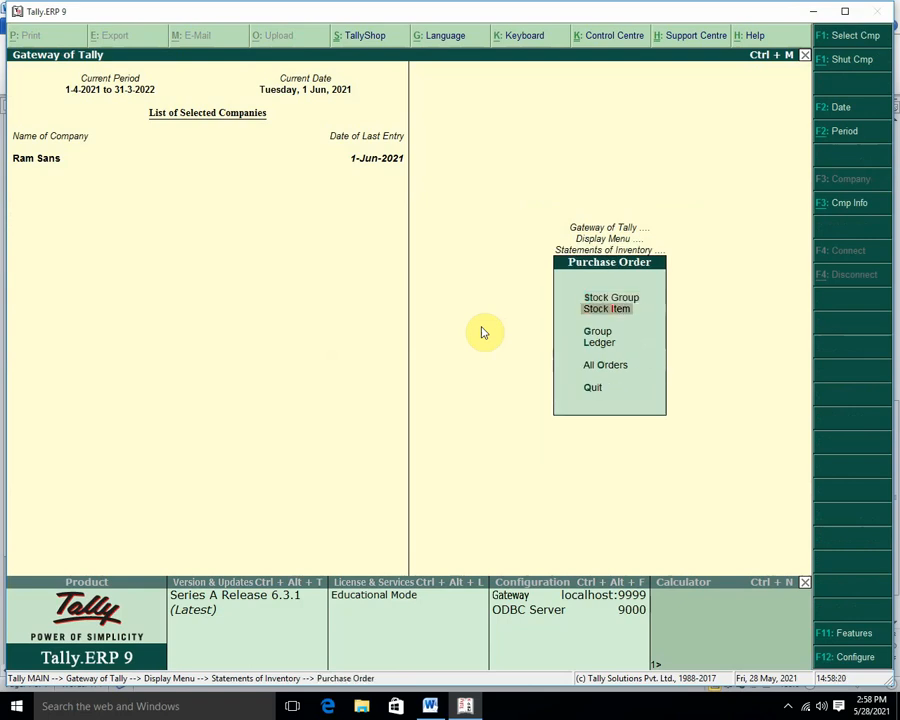
{"action": "key", "text": "Down"}
{"action": "key", "text": "Down"}
{"action": "key", "text": "Return"}
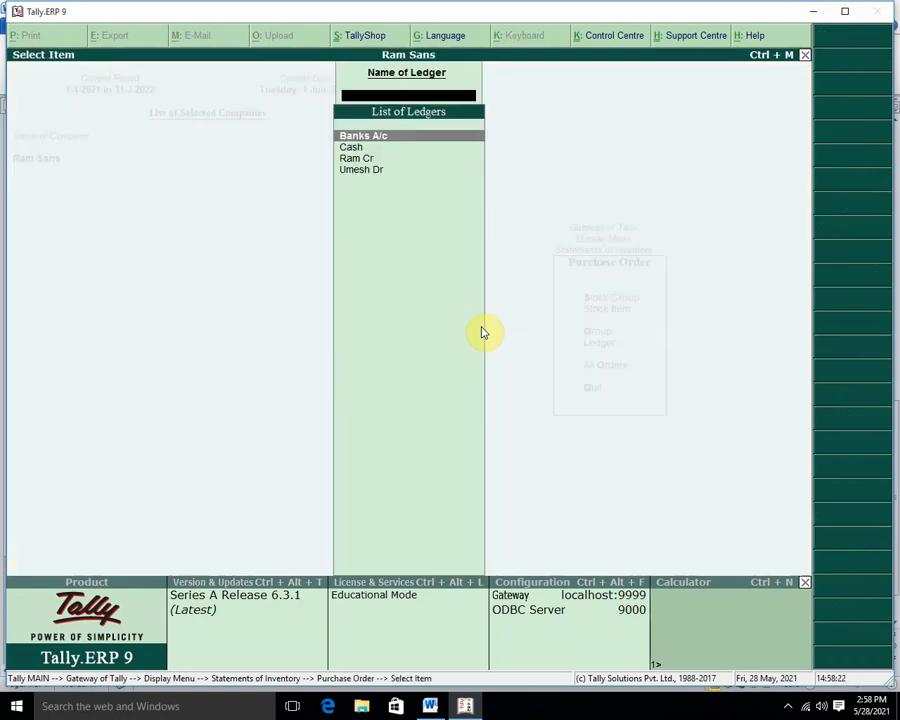
{"action": "key", "text": "Escape"}
{"action": "key", "text": "Down"}
{"action": "key", "text": "Return"}
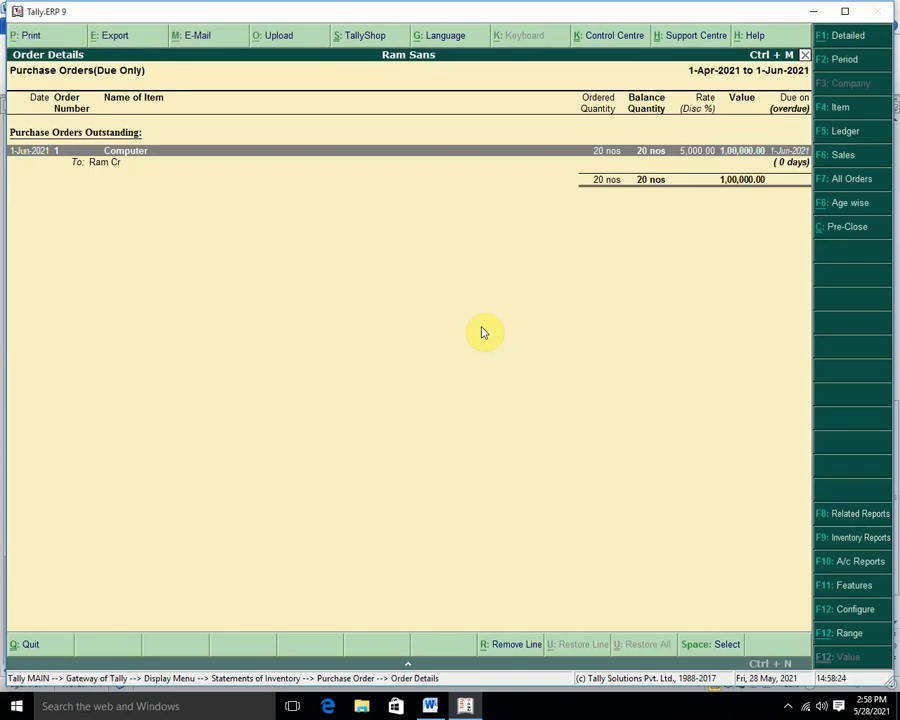
- Expand the outstanding Computer order to examine its linked purchase order, receipt note and Rejections Out entries, and close the report
{"action": "key", "text": "shift+Return"}
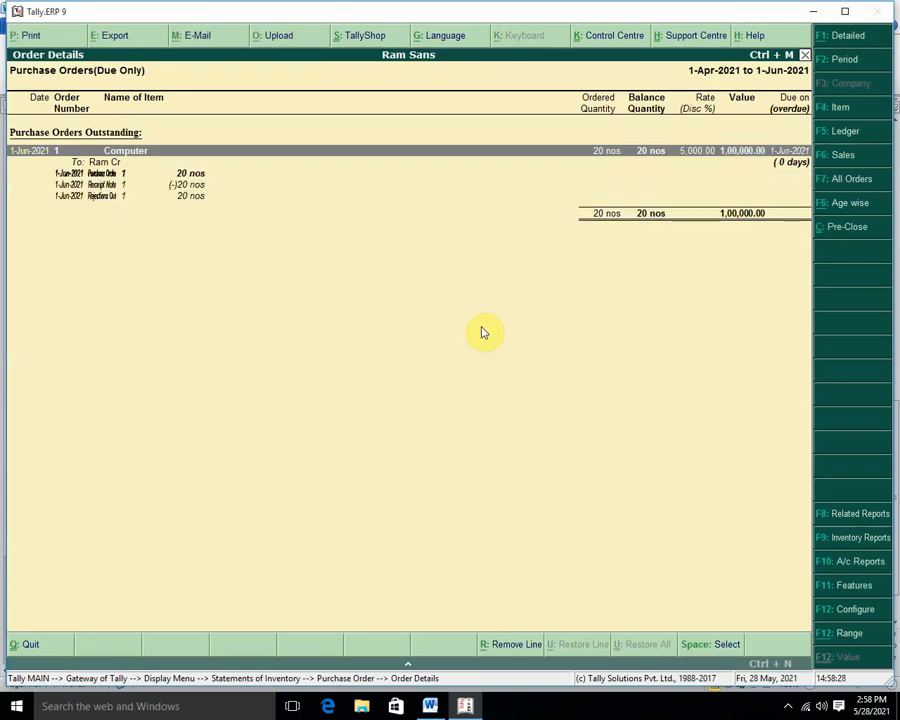
{"action": "key", "text": "Down"}
{"action": "key", "text": "Down"}
{"action": "key", "text": "Up"}
{"action": "key", "text": "Up"}
{"action": "key", "text": "alt+F1"}
{"action": "key", "text": "alt+F1"}
{"action": "key", "text": "Escape"}
{"action": "key", "text": "Escape"}
{"action": "key", "text": "Escape"}
{"action": "key", "text": "Escape"}
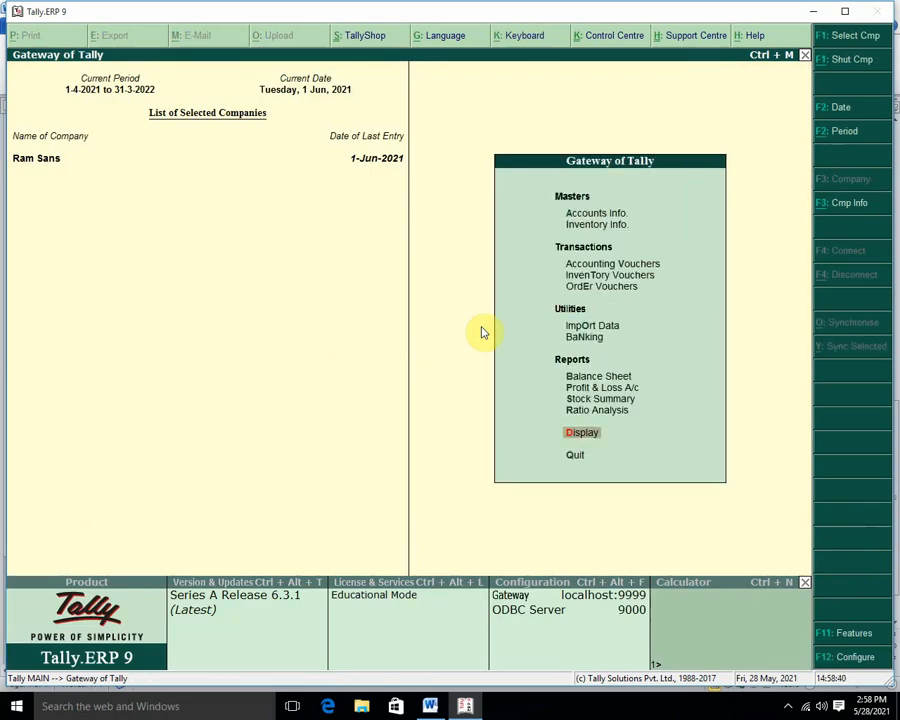
- Start a new purchase voucher in the accounting vouchers with supplier invoice number 55 and date 1-Jun-2021
{"action": "key", "text": "Escape"}
{"action": "key", "text": "Escape"}
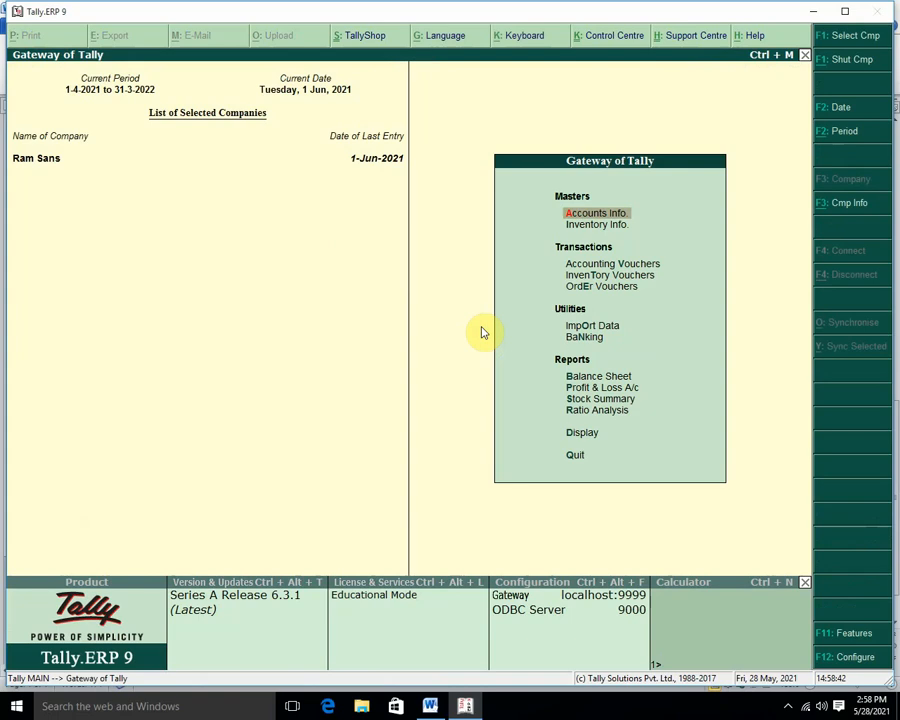
{"action": "key", "text": "Down"}
{"action": "key", "text": "Down"}
{"action": "key", "text": "Down"}
{"action": "key", "text": "Up"}
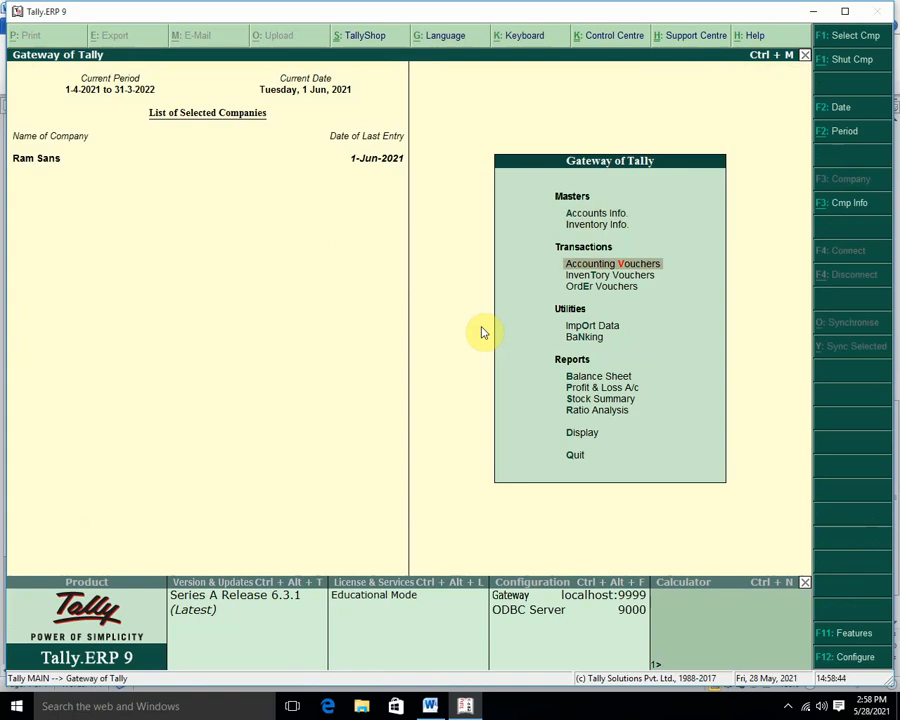
{"action": "key", "text": "Return"}
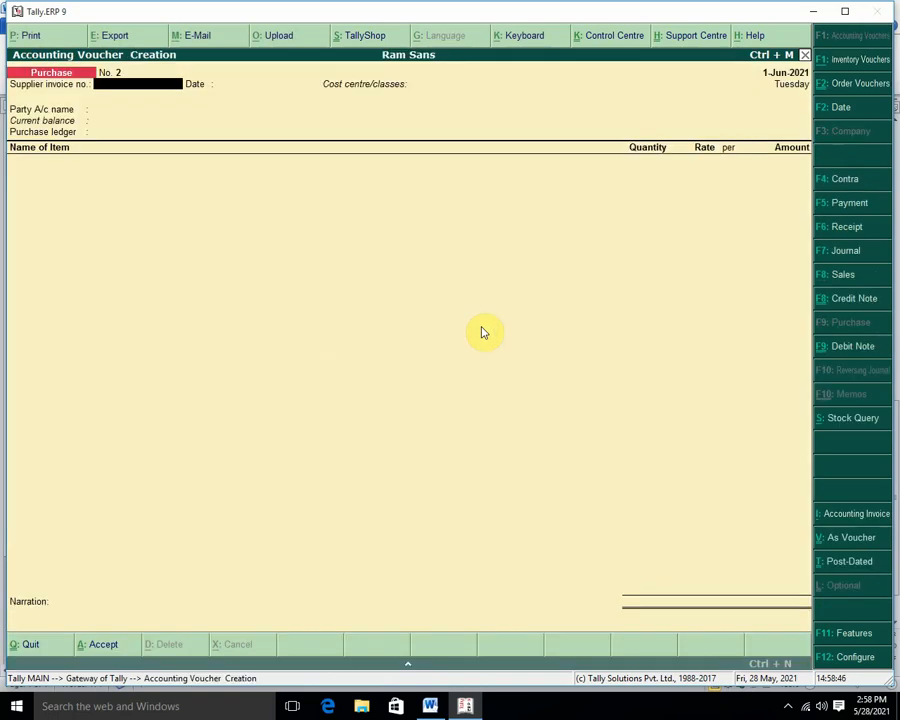
{"action": "type", "text": "55"}
{"action": "key", "text": "Return"}
{"action": "key", "text": "Return"}
{"action": "key", "text": "Return"}
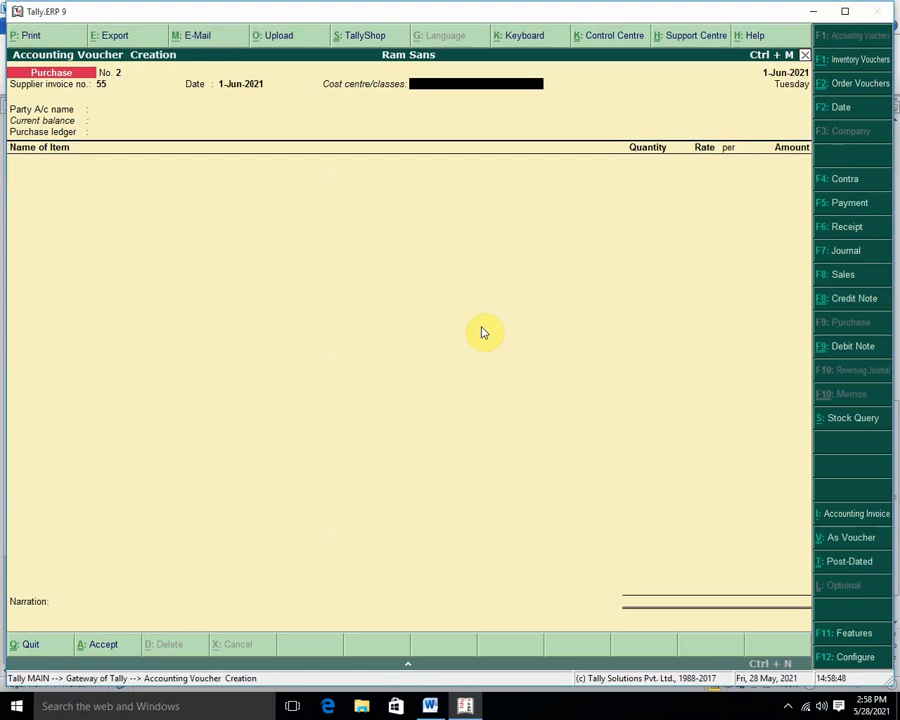
- Choose the supplier's creditor ledger as the party, leave the receipt note and order lists empty, and use Purchase A/c as the purchase ledger
{"action": "key", "text": "Down"}
{"action": "key", "text": "Down"}
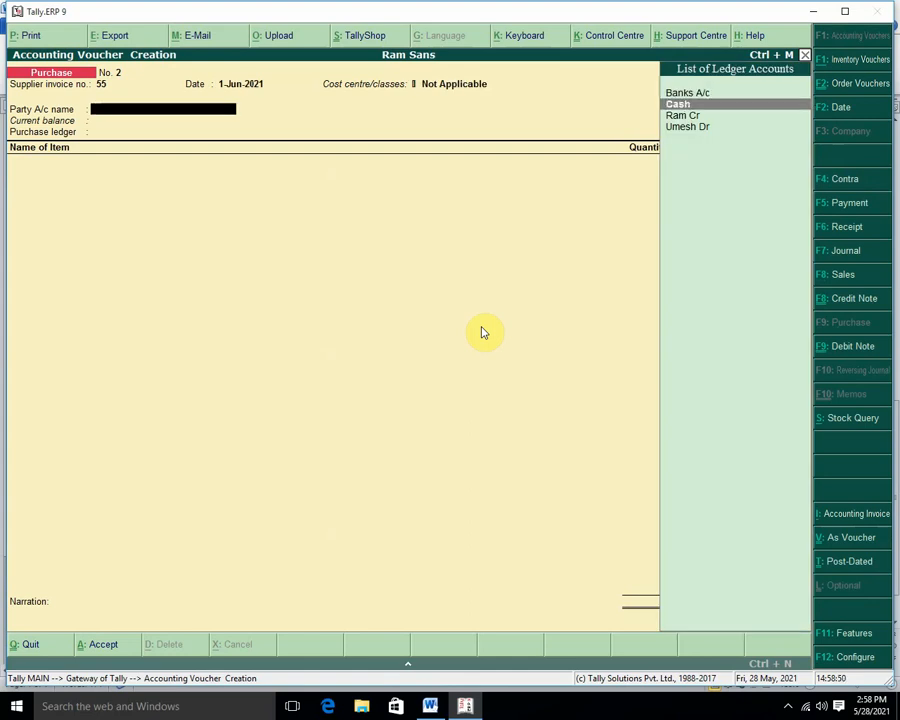
{"action": "key", "text": "Return"}
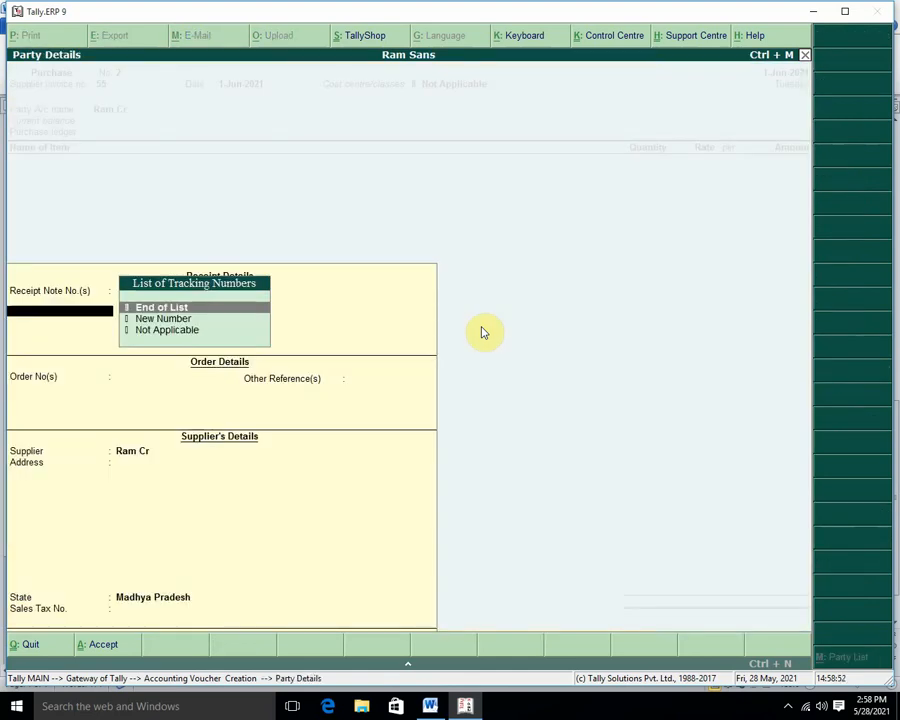
{"action": "key", "text": "Return"}
{"action": "key", "text": "Return"}
{"action": "key", "text": "Return"}
{"action": "key", "text": "Return"}
{"action": "key", "text": "Return"}
{"action": "key", "text": "Return"}
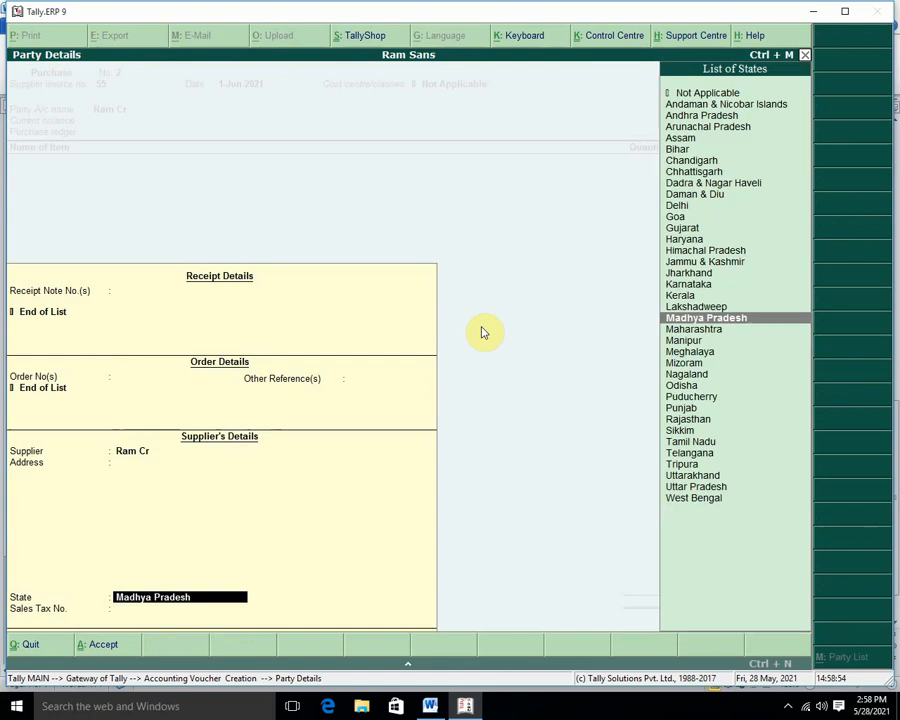
{"action": "key", "text": "Return"}
{"action": "key", "text": "Return"}
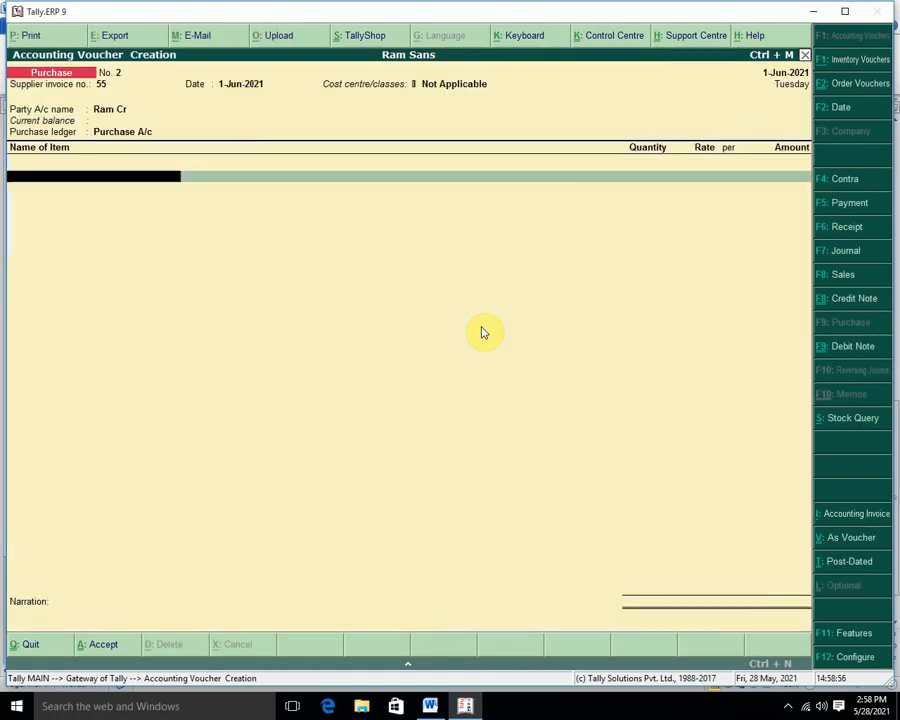
- Add the Computer item with tracking number Not Applicable and order number 1, accepting 5 nos at a rate of 5,000.00
{"action": "key", "text": "Down"}
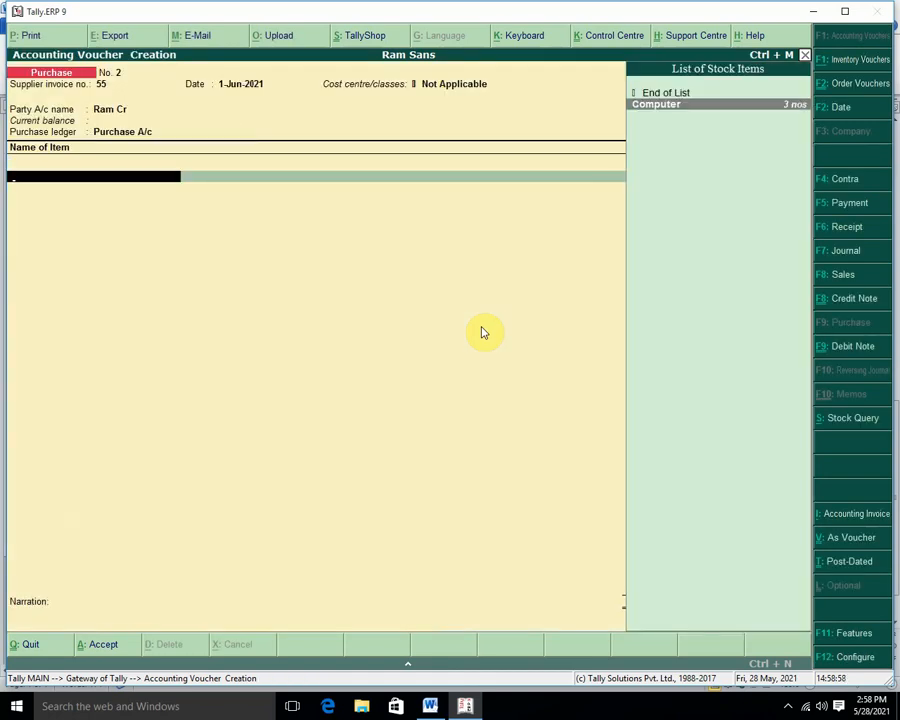
{"action": "key", "text": "Return"}
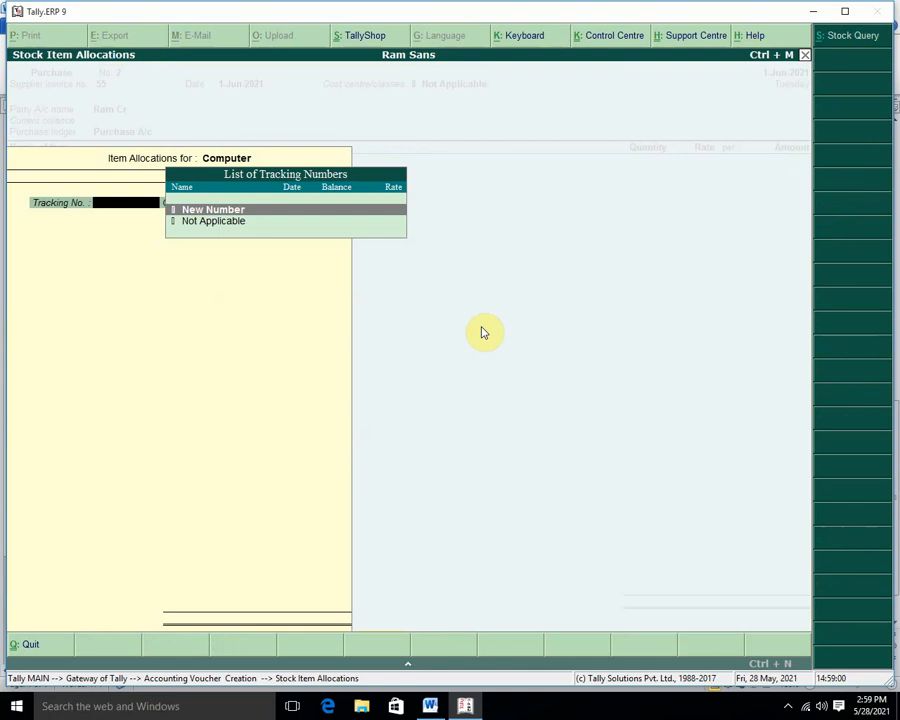
{"action": "key", "text": "Down"}
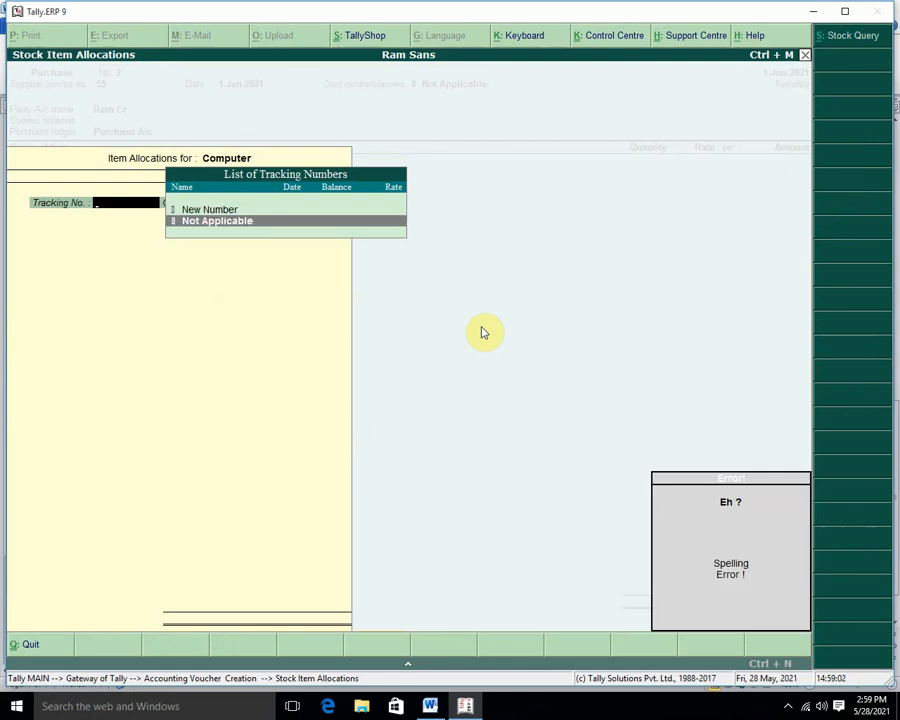
{"action": "key", "text": "Return"}
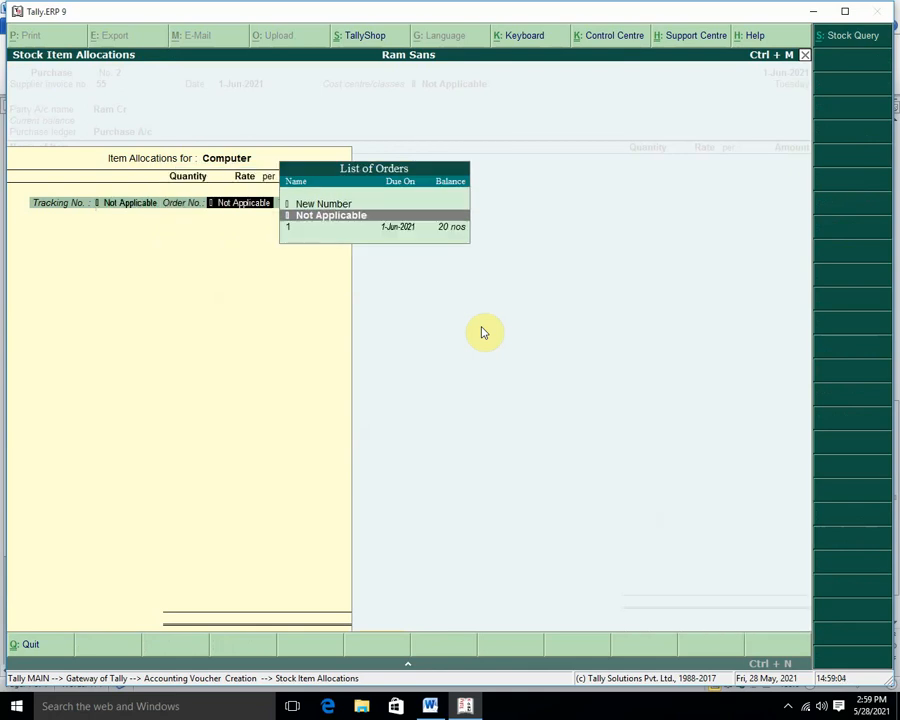
{"action": "key", "text": "Down"}
{"action": "key", "text": "Return"}
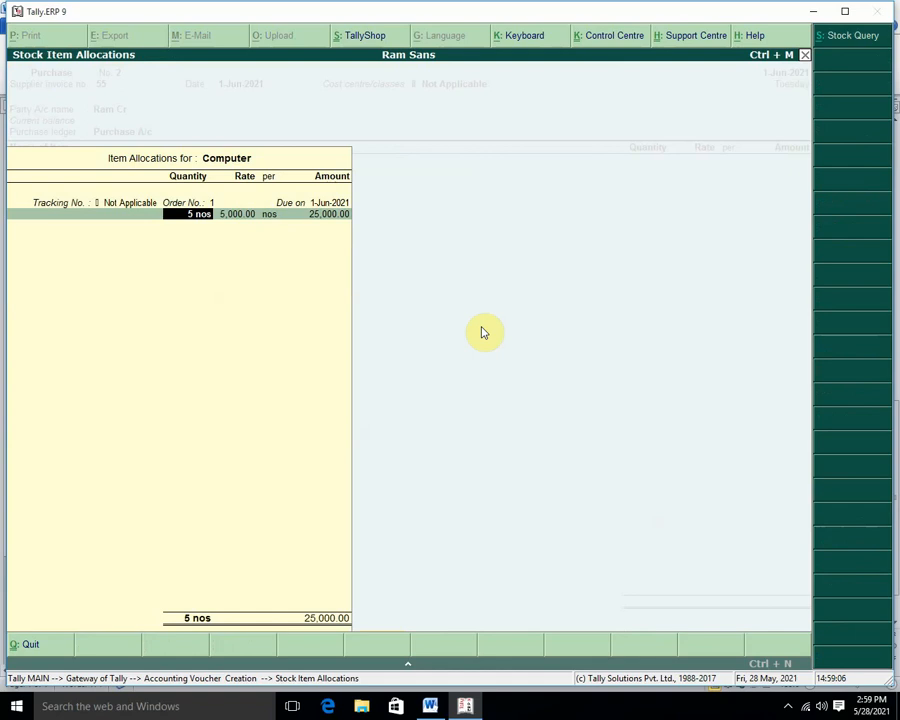
{"action": "key", "text": "Return"}
{"action": "key", "text": "Return"}
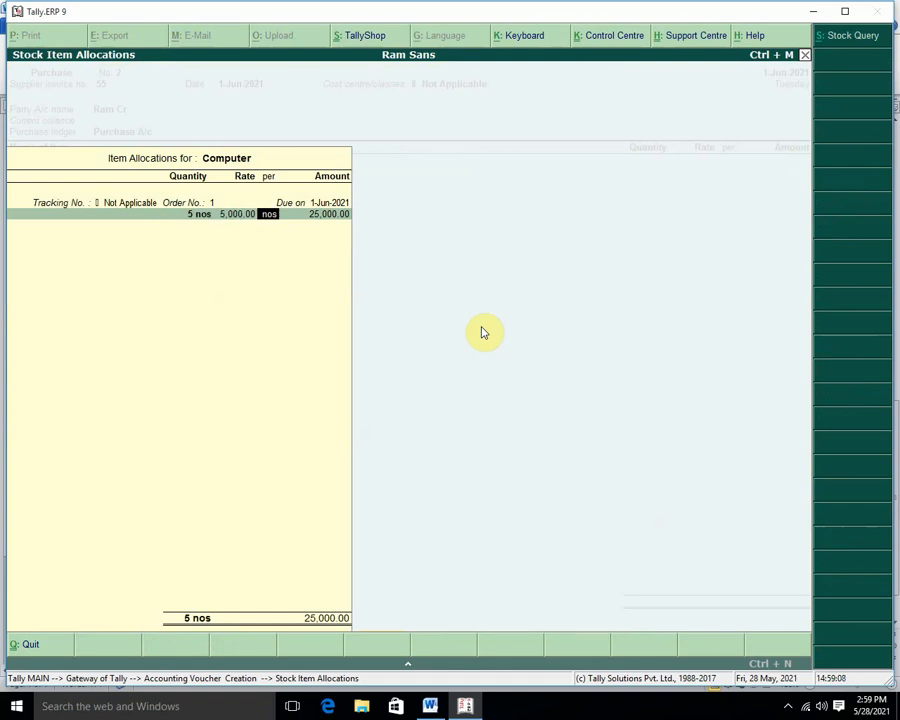
{"action": "key", "text": "Return"}
{"action": "key", "text": "Return"}
{"action": "key", "text": "Return"}
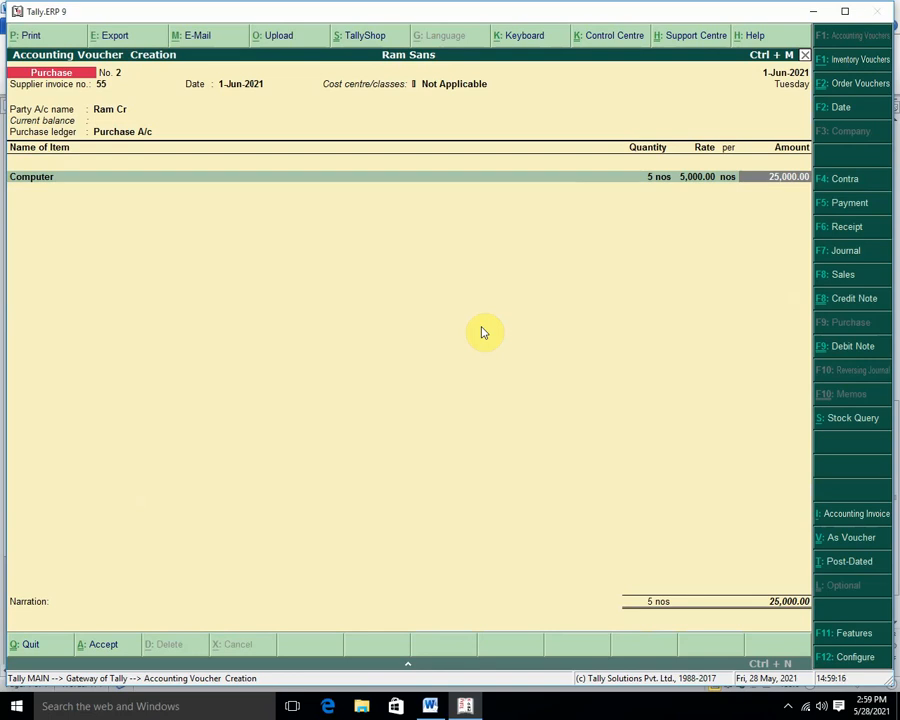
{"action": "key", "text": "Return"}
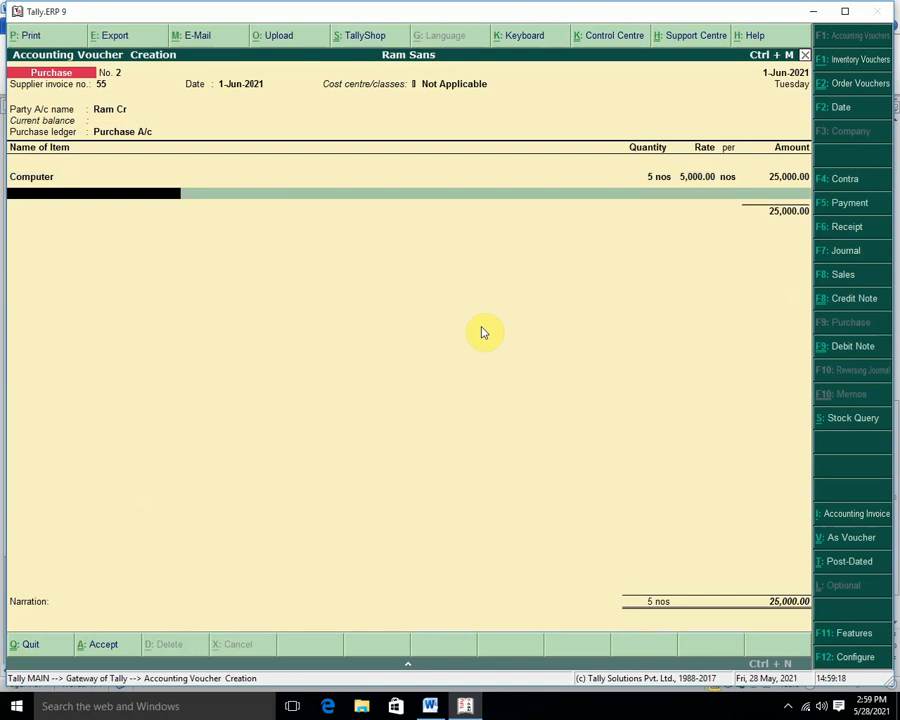
- Abandon the purchase voucher without saving it and return to the Gateway of Tally
{"action": "key", "text": "Return"}
{"action": "key", "text": "Escape"}
{"action": "key", "text": "Escape"}
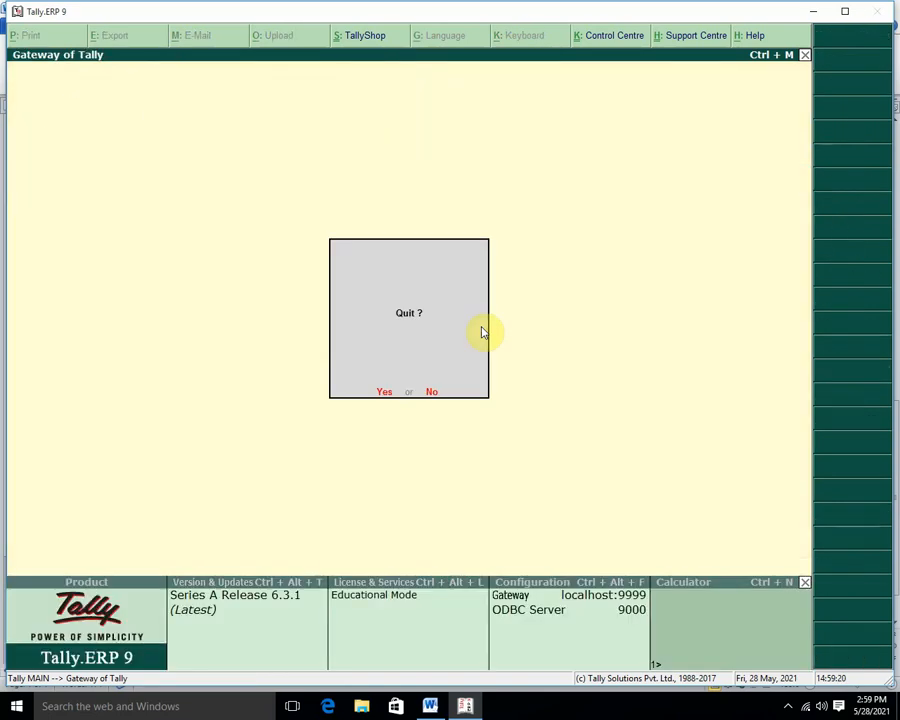
{"action": "key", "text": "Escape"}
- Open the Day Book among the display reports
{"action": "key", "text": "Down"}
{"action": "key", "text": "Down"}
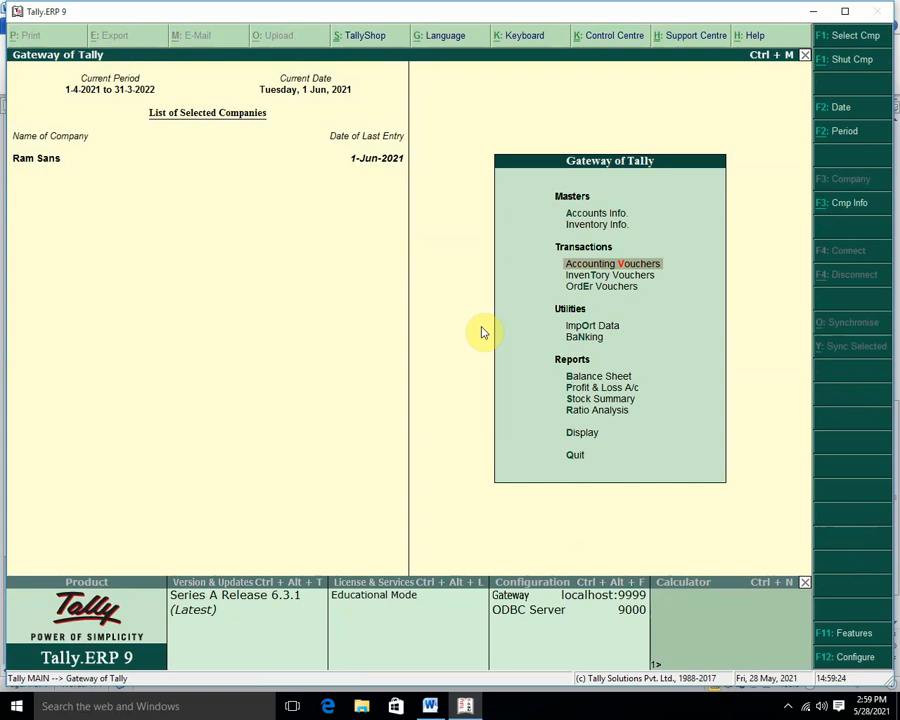
{"action": "key", "text": "Down"}
{"action": "key", "text": "Down"}
{"action": "key", "text": "Down"}
{"action": "key", "text": "Down"}
{"action": "key", "text": "Down"}
{"action": "key", "text": "Down"}
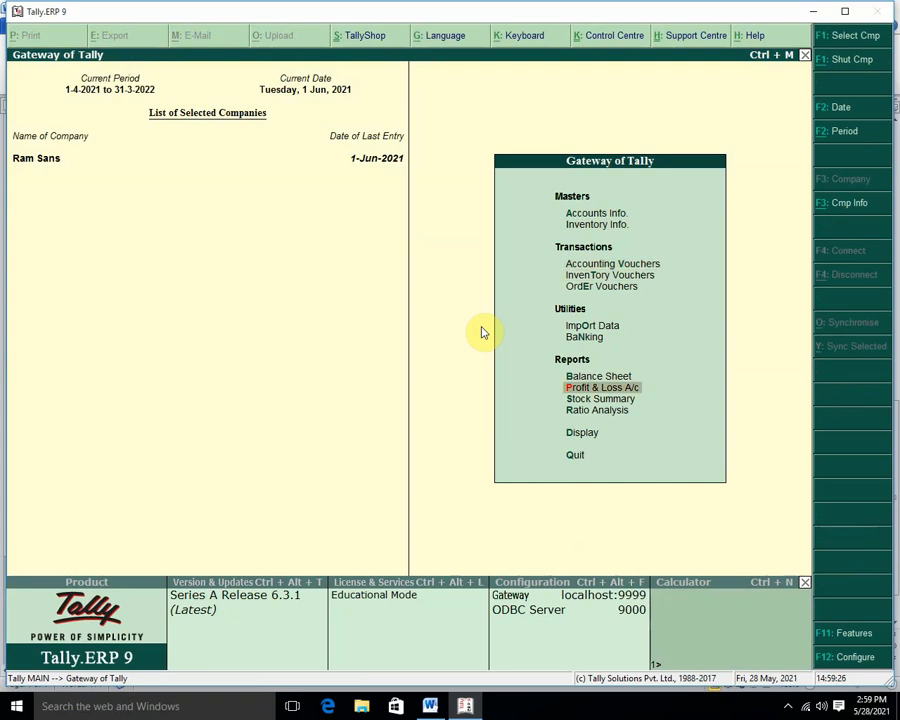
{"action": "key", "text": "Down"}
{"action": "key", "text": "Down"}
{"action": "key", "text": "Down"}
{"action": "key", "text": "Return"}
{"action": "key", "text": "Down"}
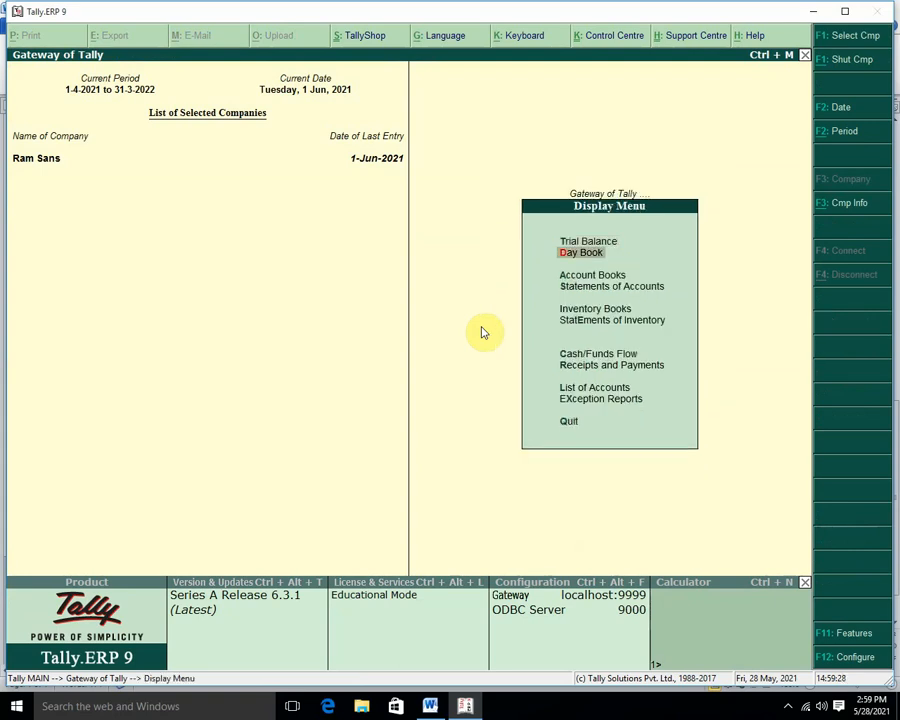
{"action": "key", "text": "Return"}
- Open the Computer Rejections Out voucher from the Day Book for alteration
{"action": "key", "text": "Down"}
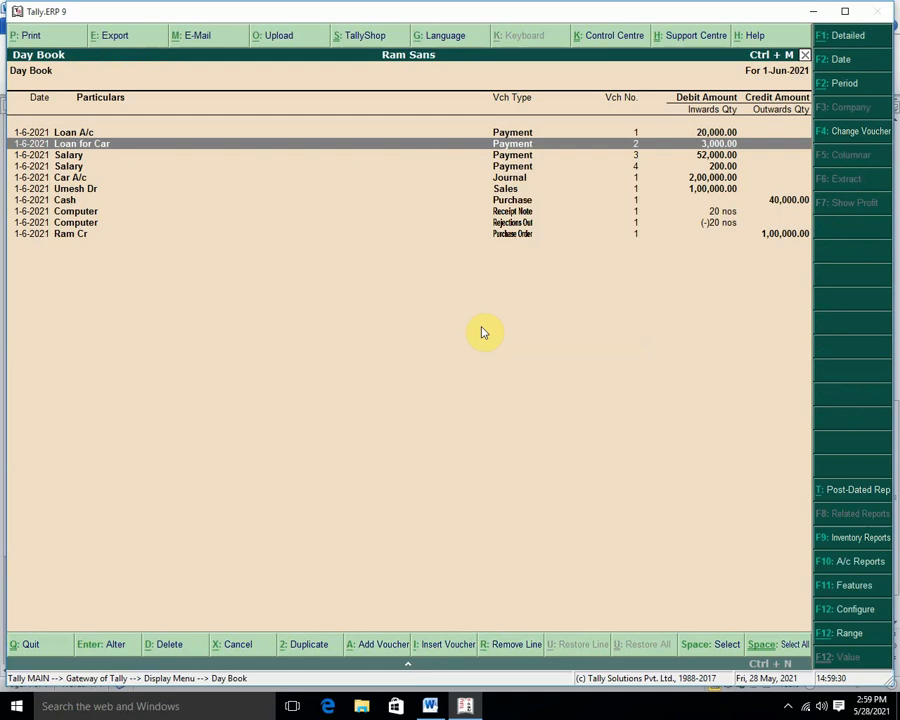
{"action": "key", "text": "Down"}
{"action": "key", "text": "Down"}
{"action": "key", "text": "Down"}
{"action": "key", "text": "Down"}
{"action": "key", "text": "Down"}
{"action": "key", "text": "Down"}
{"action": "key", "text": "Down"}
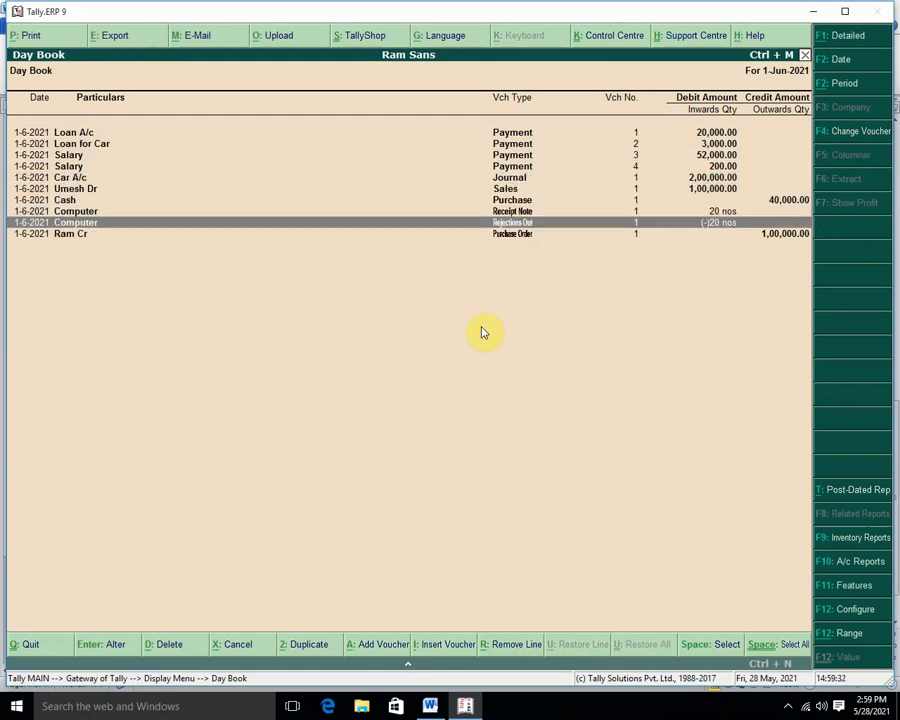
{"action": "key", "text": "Return"}
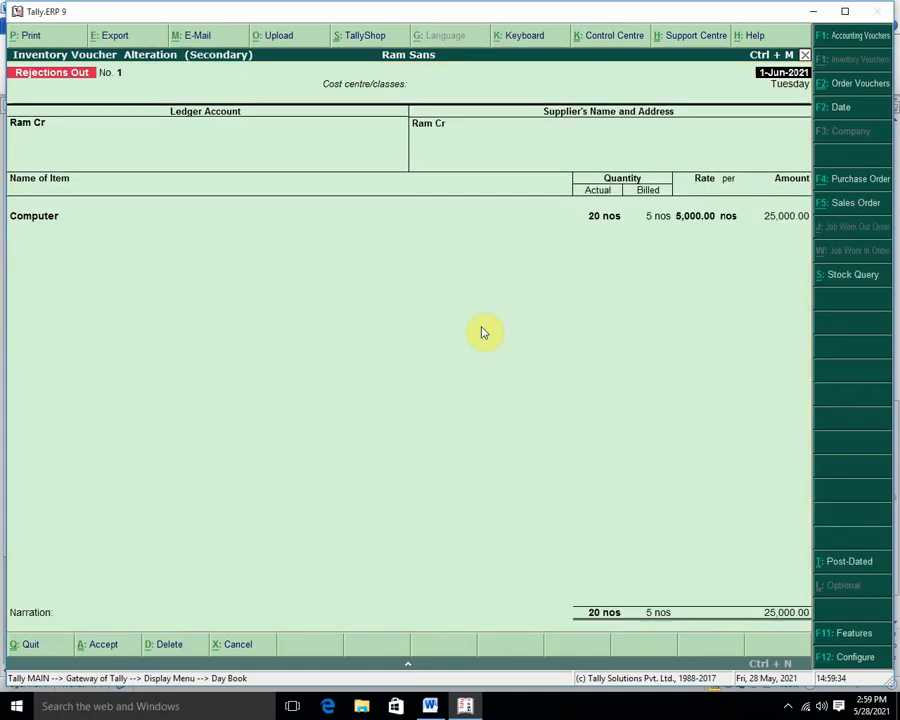
- Set the billed quantity to 10 nos in the Computer item allocation, keeping tracking number OR-23 and order number 1
{"action": "key", "text": "Return"}
{"action": "key", "text": "Return"}
{"action": "key", "text": "Return"}
{"action": "key", "text": "Return"}
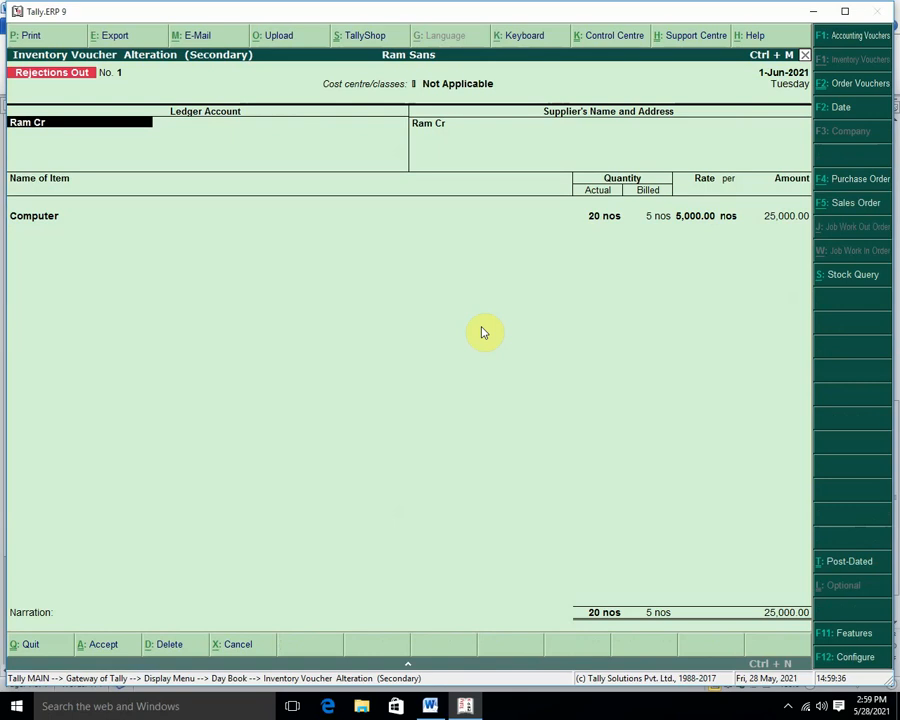
{"action": "key", "text": "Return"}
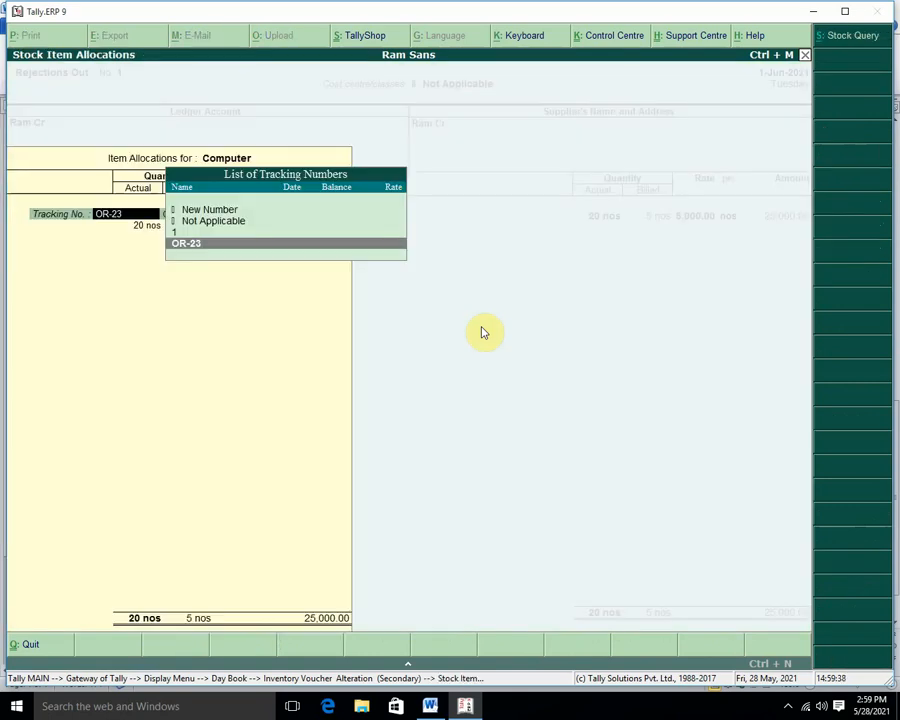
{"action": "key", "text": "Return"}
{"action": "key", "text": "Return"}
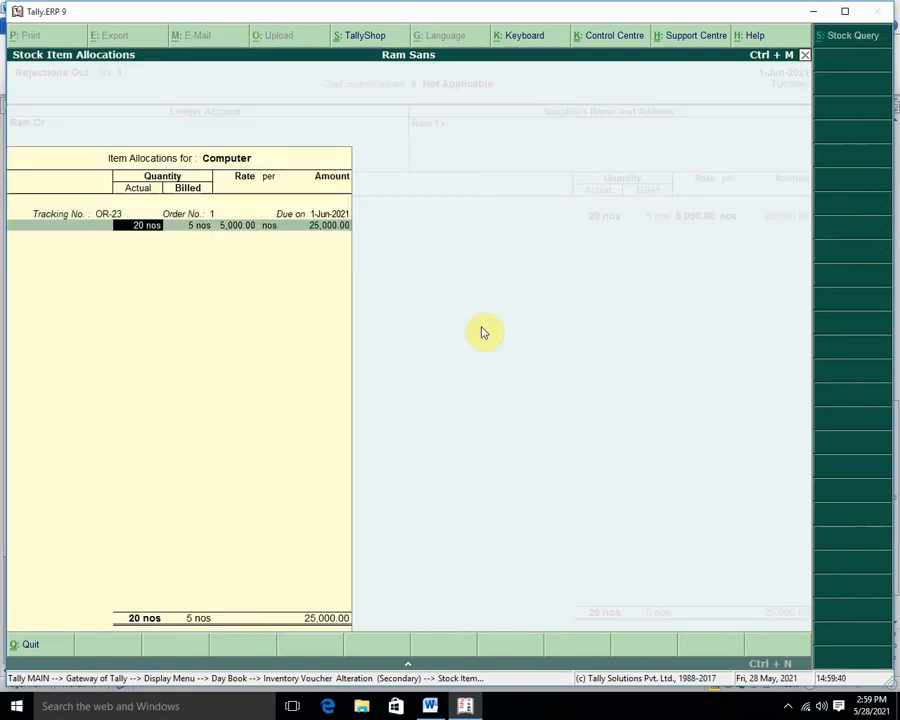
{"action": "key", "text": "Return"}
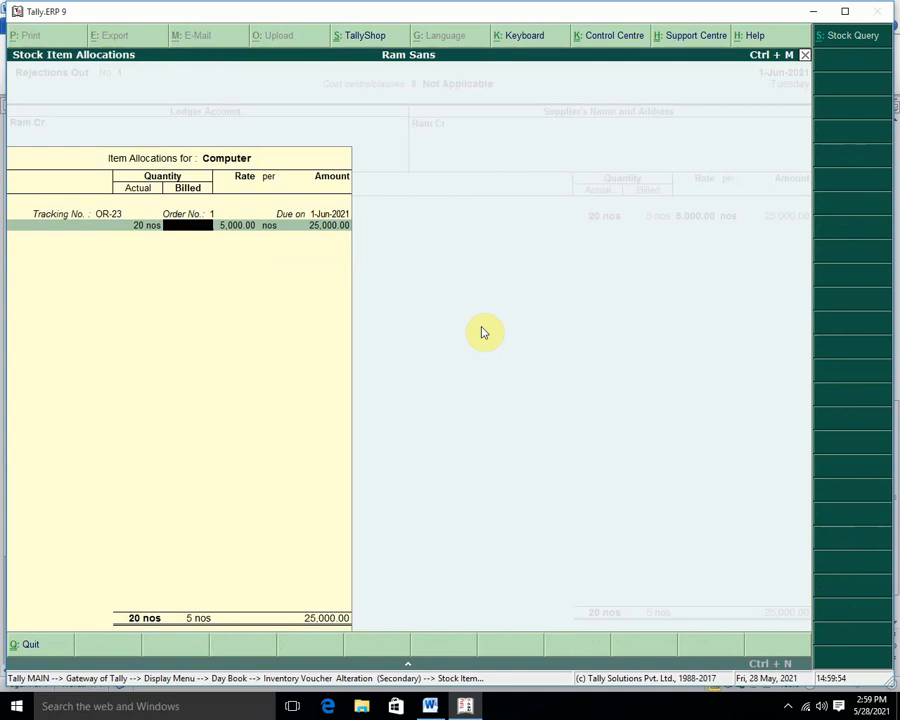
{"action": "type", "text": "10"}
{"action": "key", "text": "Return"}
{"action": "key", "text": "Return"}
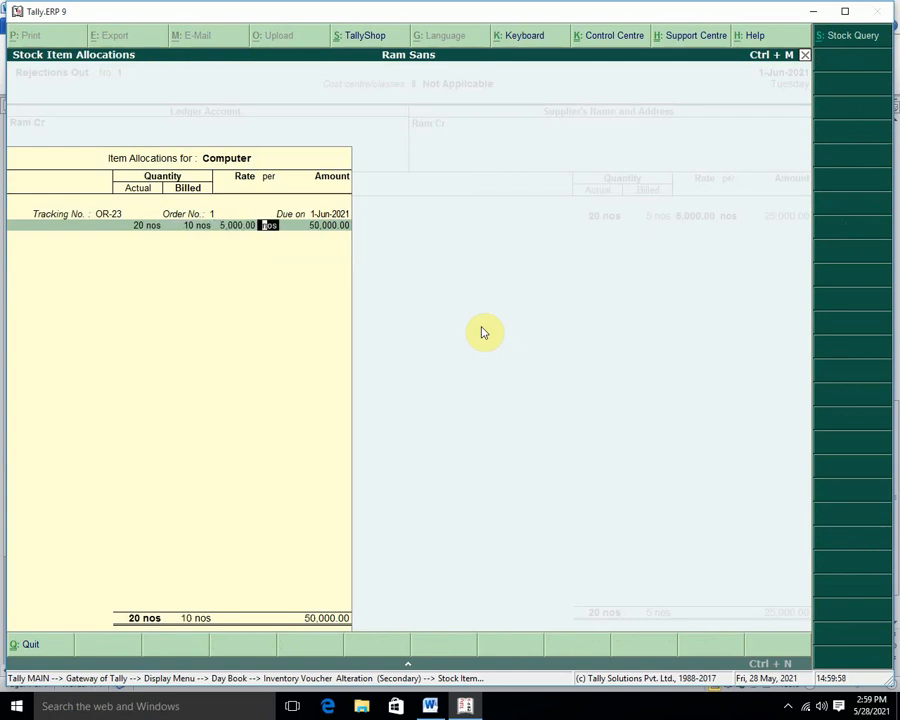
- Set the actual quantity in the Computer item allocation to 10 nos
{"action": "key", "text": "BackSpace"}
{"action": "key", "text": "BackSpace"}
{"action": "key", "text": "BackSpace"}
{"action": "type", "text": "2"}
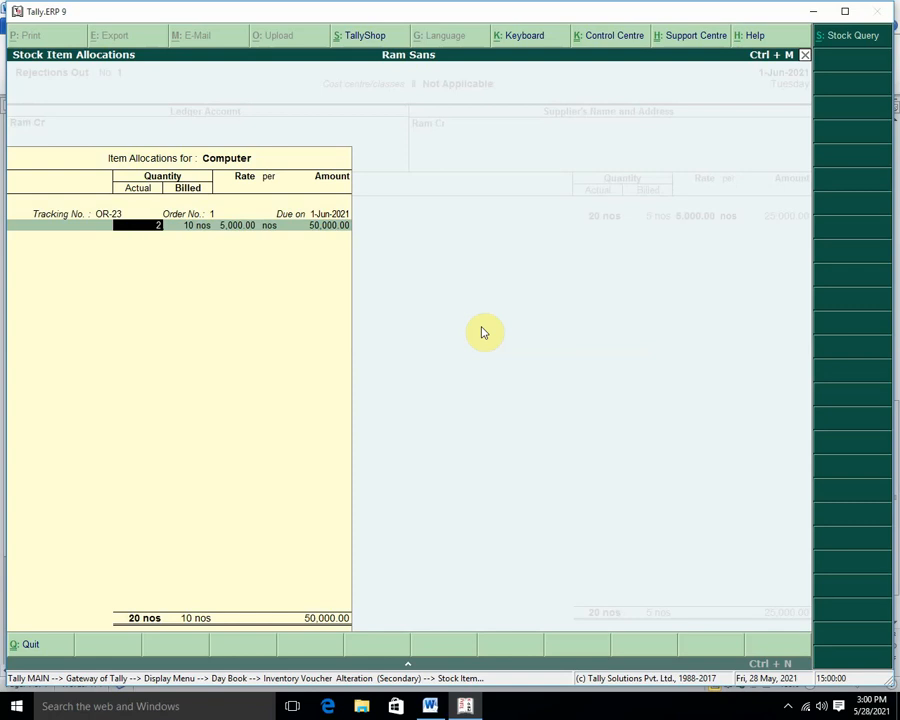
{"action": "type", "text": "0"}
{"action": "key", "text": "BackSpace"}
{"action": "key", "text": "BackSpace"}
{"action": "type", "text": "10"}
{"action": "key", "text": "Return"}
{"action": "key", "text": "Return"}
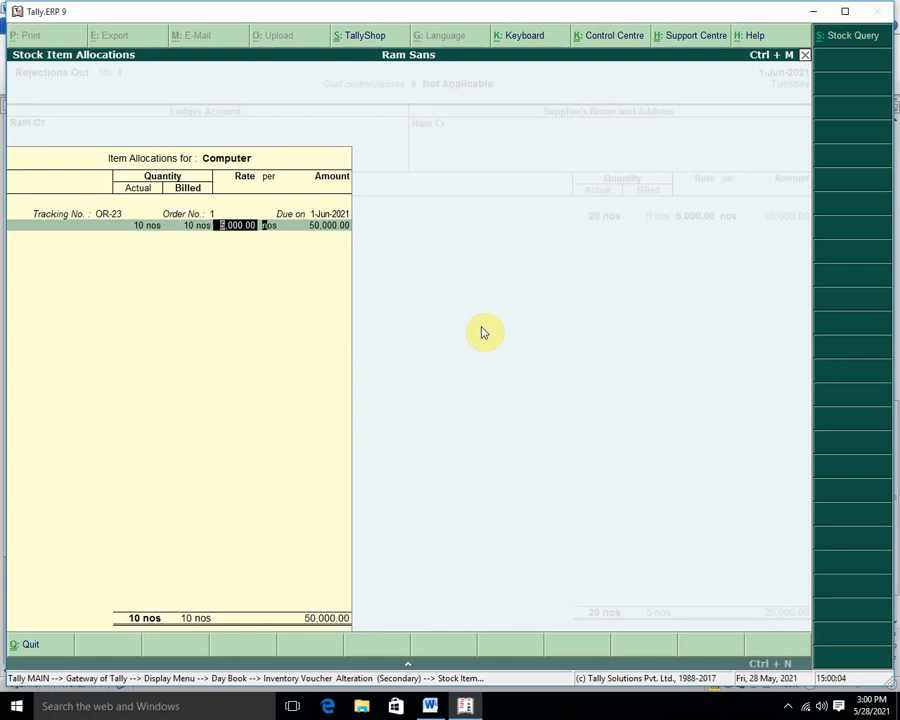
- Accept the item allocation at the rate of 5,000.00 per nos and save the altered Rejections Out voucher
{"action": "key", "text": "Return"}
{"action": "key", "text": "Return"}
{"action": "key", "text": "Return"}
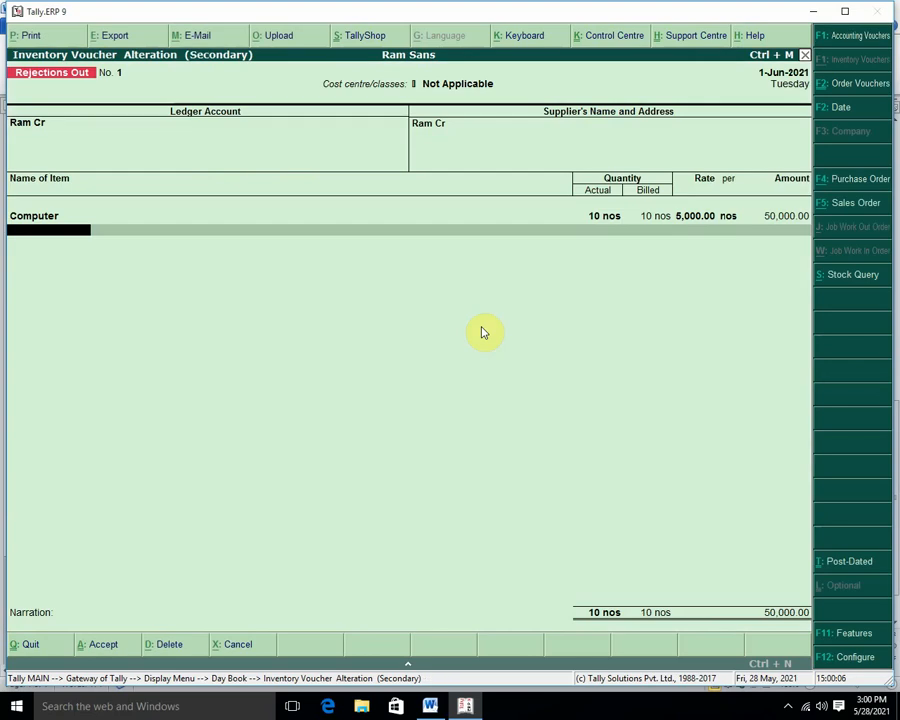
{"action": "key", "text": "Return"}
{"action": "key", "text": "Return"}
{"action": "key", "text": "Return"}
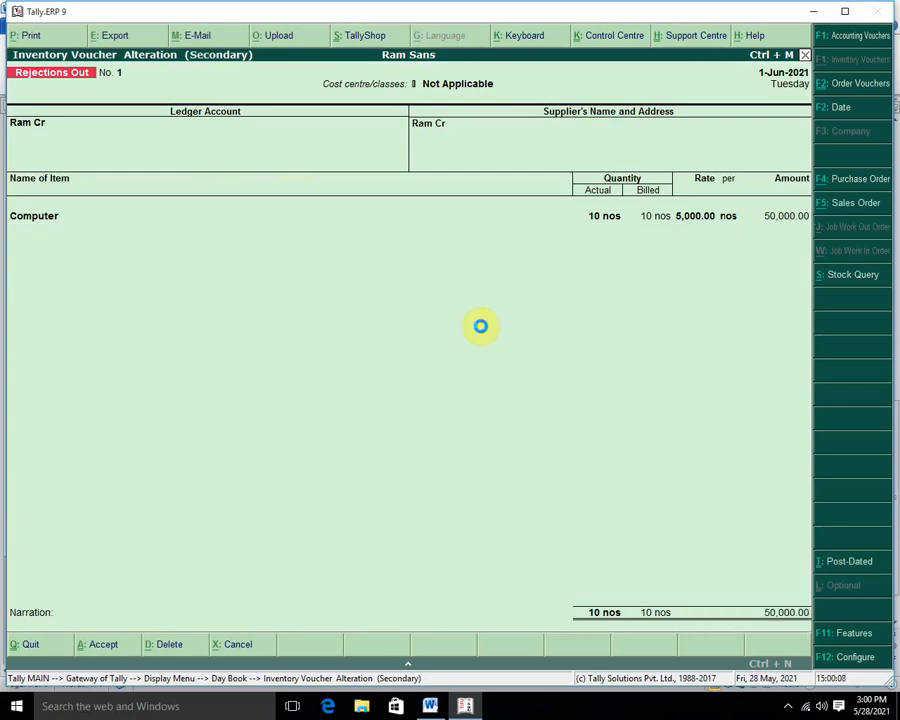
- Open the Stock Summary and drill down into the Computer item's stock vouchers for June
{"action": "key", "text": "Escape"}
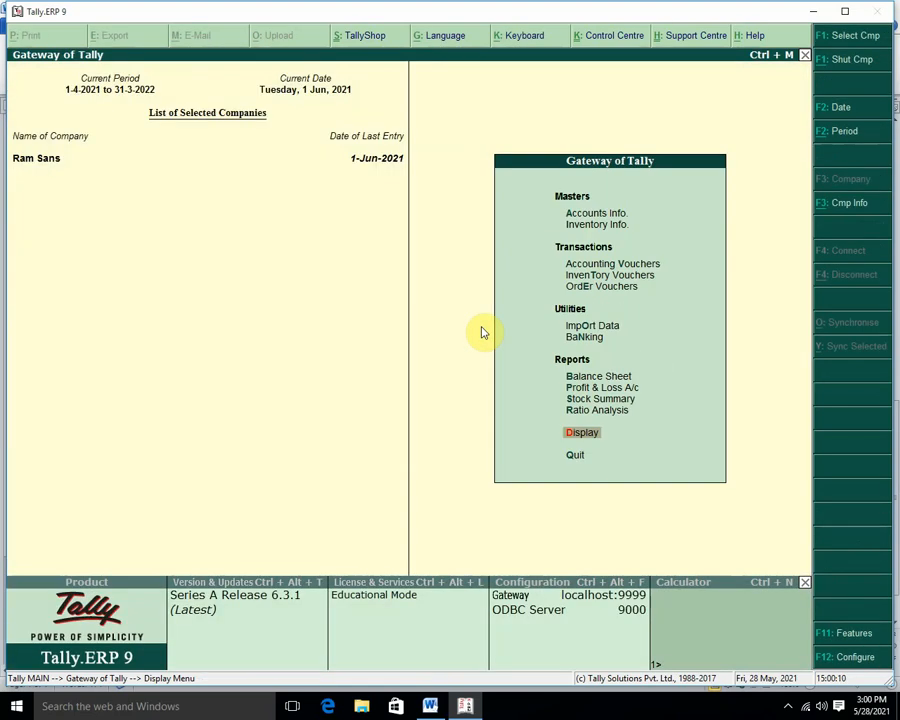
{"action": "key", "text": "Up"}
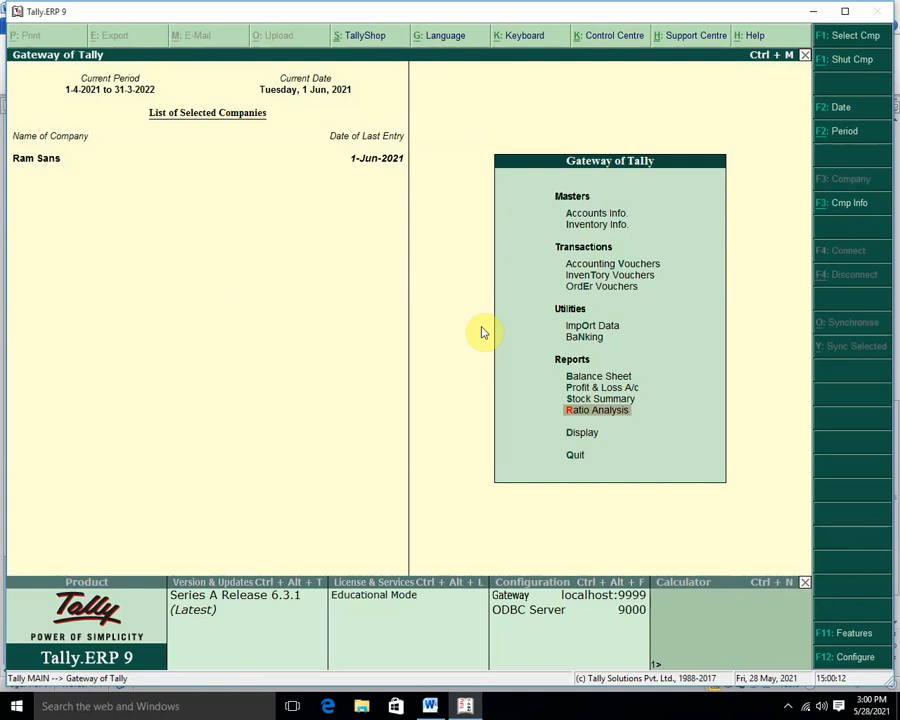
{"action": "key", "text": "Up"}
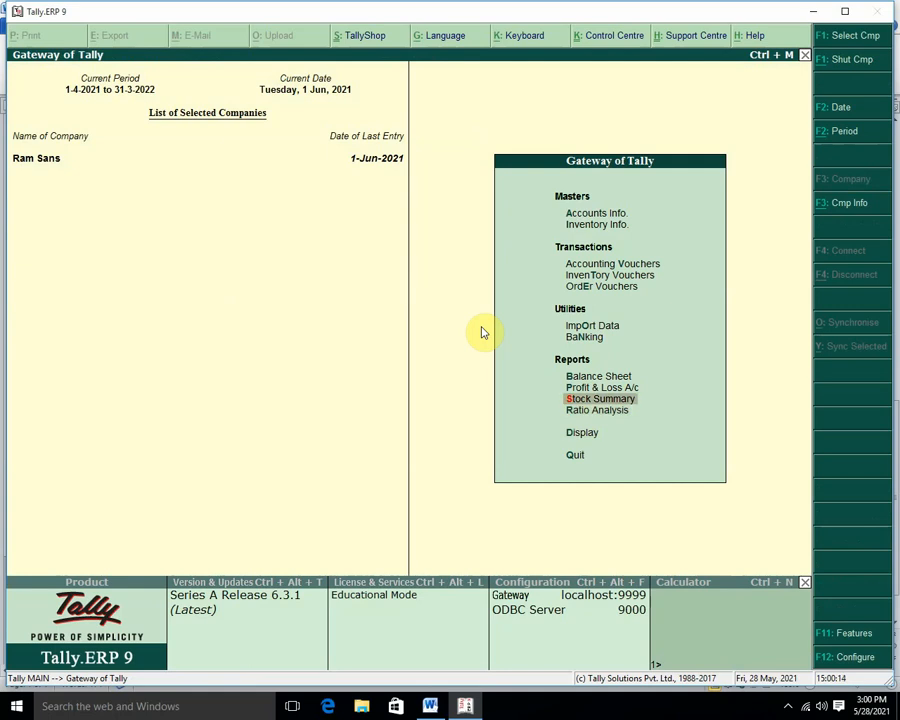
{"action": "key", "text": "Return"}
{"action": "key", "text": "Return"}
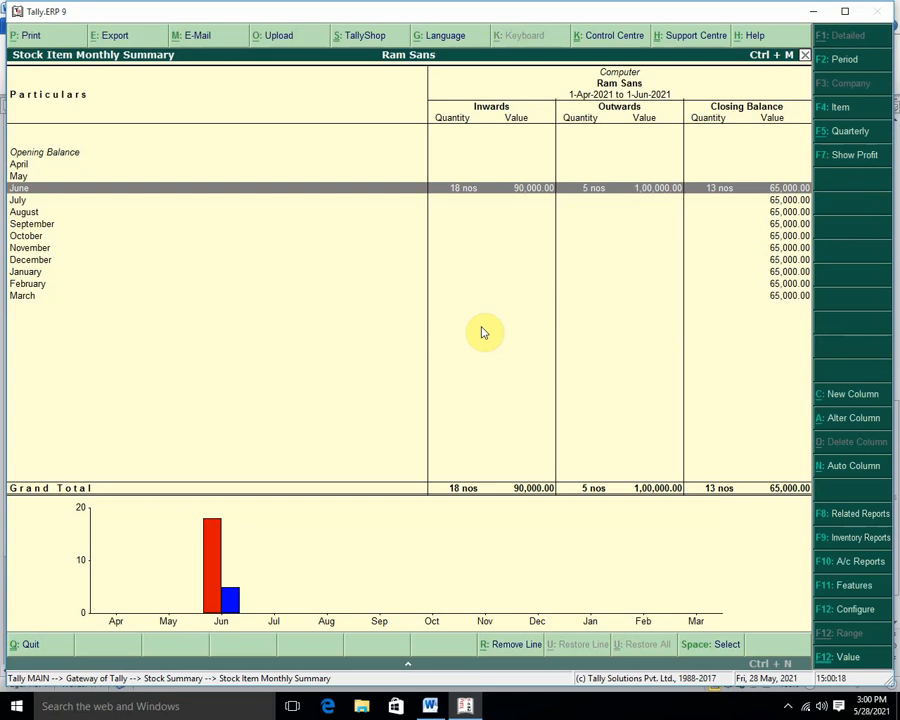
{"action": "key", "text": "Return"}
- Open the Purchase Bills Pending entry for Computer and expand the details of tracking number OR-23
{"action": "key", "text": "Down"}
{"action": "key", "text": "Down"}
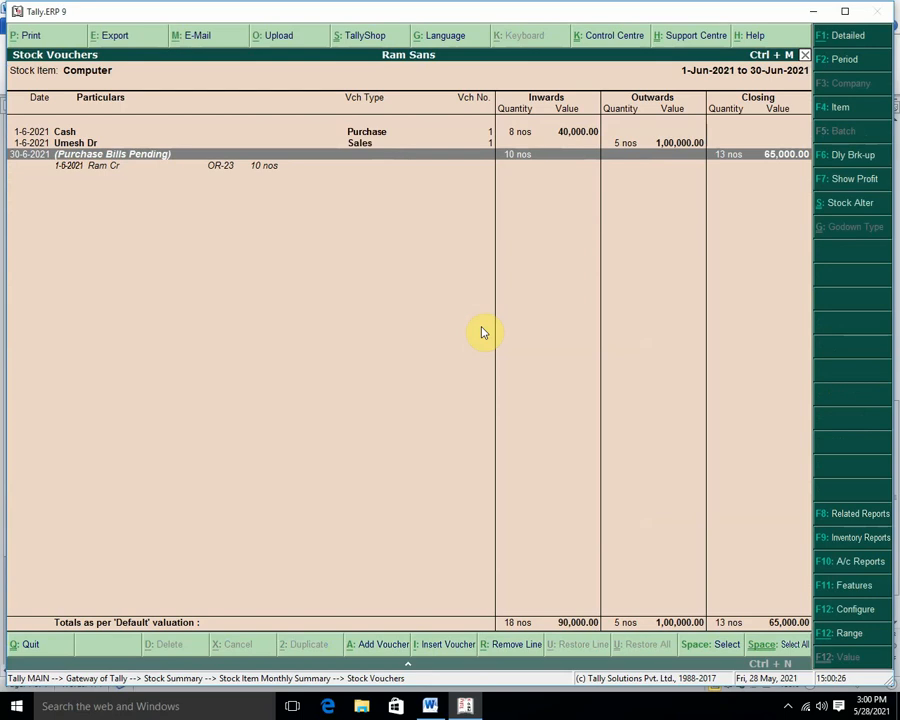
{"action": "key", "text": "Down"}
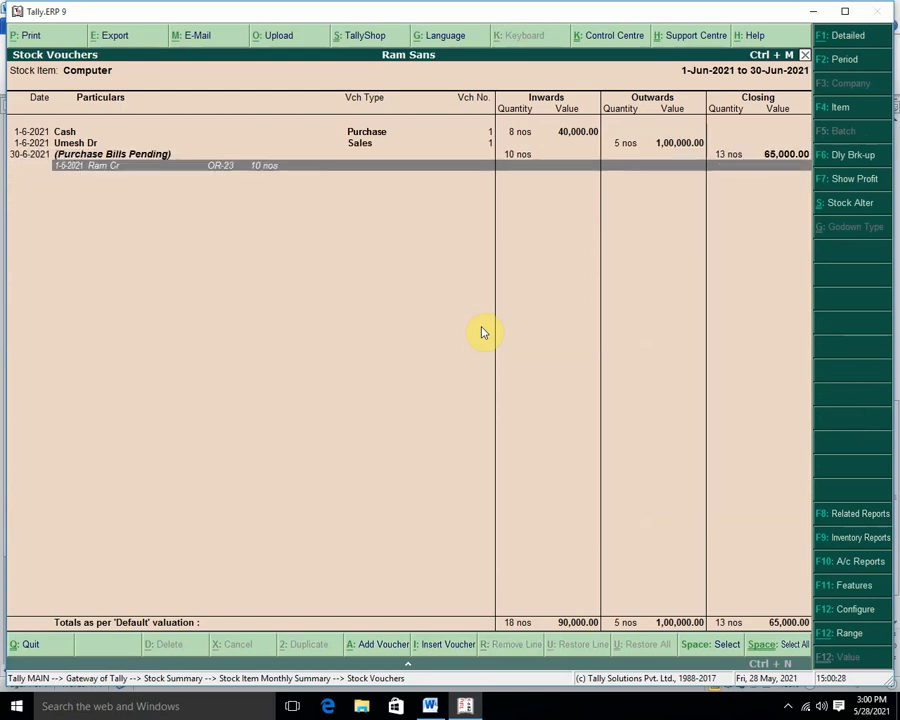
{"action": "key", "text": "Up"}
{"action": "key", "text": "Return"}
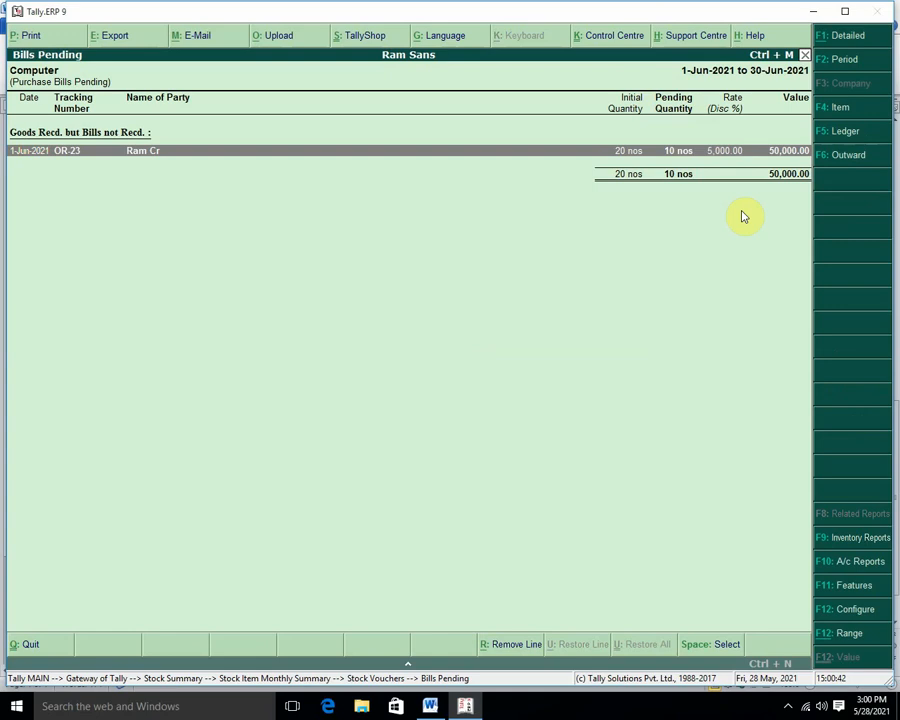
{"action": "key", "text": "shift+Return"}
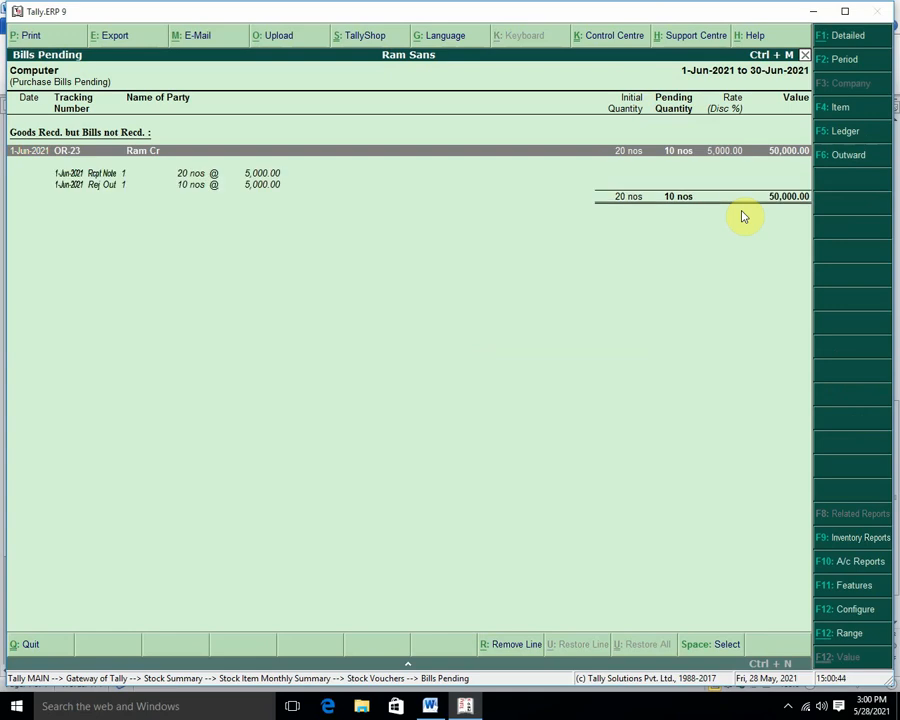
- Inspect the Receipt Note listed under tracking number OR-23 and return to Bills Pending without altering it
{"action": "key", "text": "Down"}
{"action": "key", "text": "Down"}
{"action": "key", "text": "Up"}
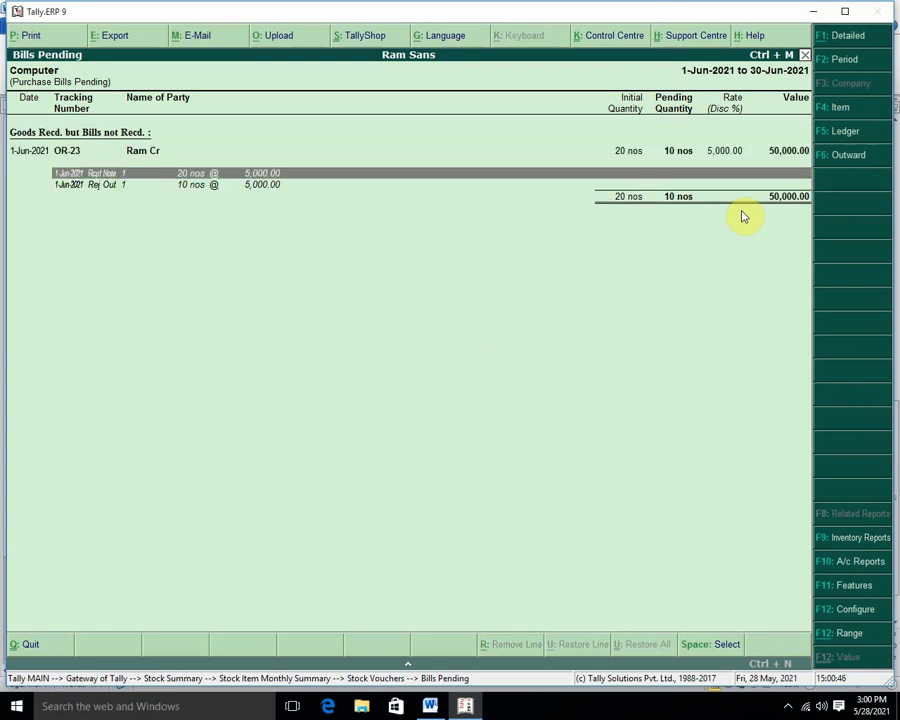
{"action": "key", "text": "Return"}
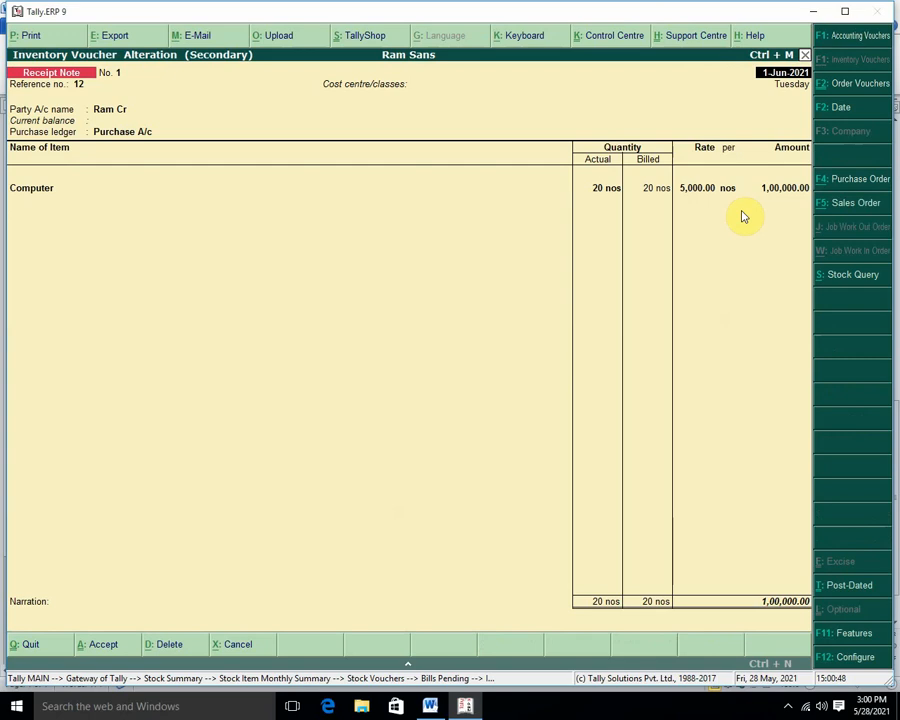
{"action": "key", "text": "Escape"}
{"action": "key", "text": "Return"}
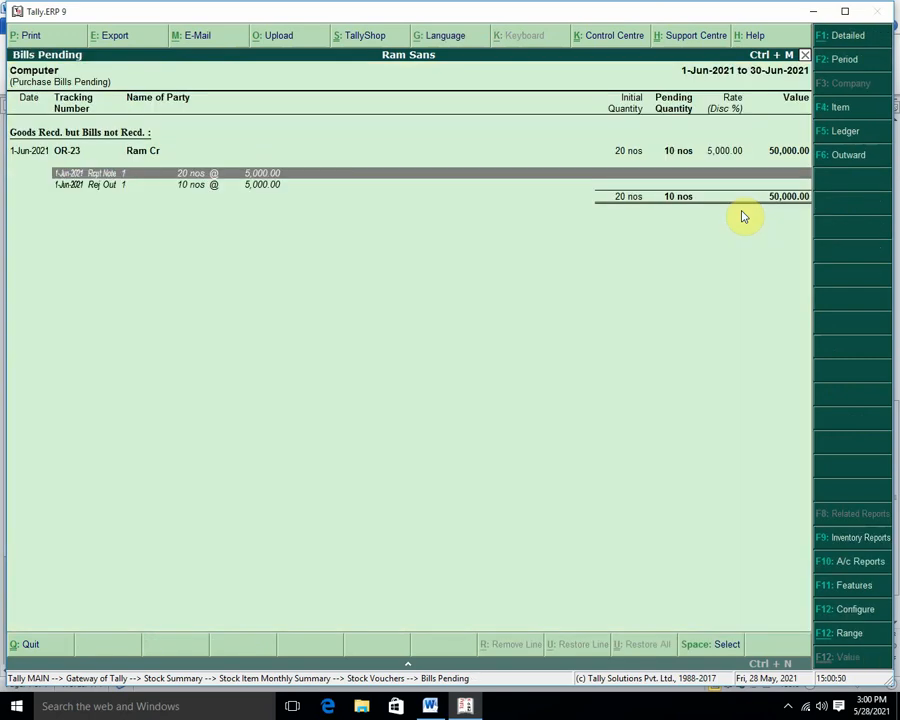
- Close the stock reports and return to the Gateway of Tally, declining to quit the program
{"action": "key", "text": "Escape"}
{"action": "key", "text": "Escape"}
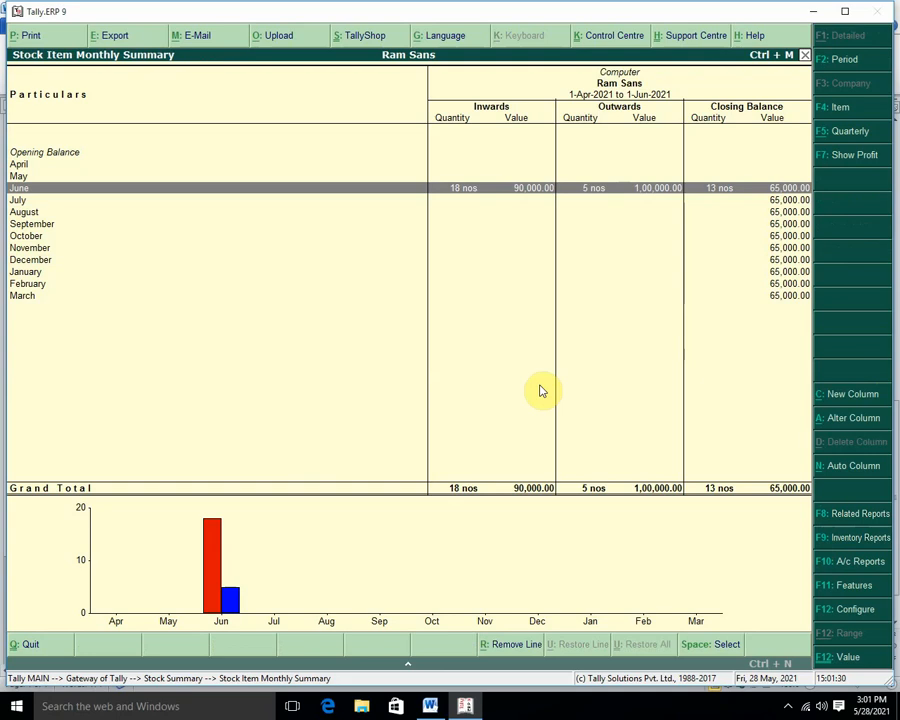
{"action": "key", "text": "Escape"}
{"action": "key", "text": "Escape"}
{"action": "key", "text": "Escape"}
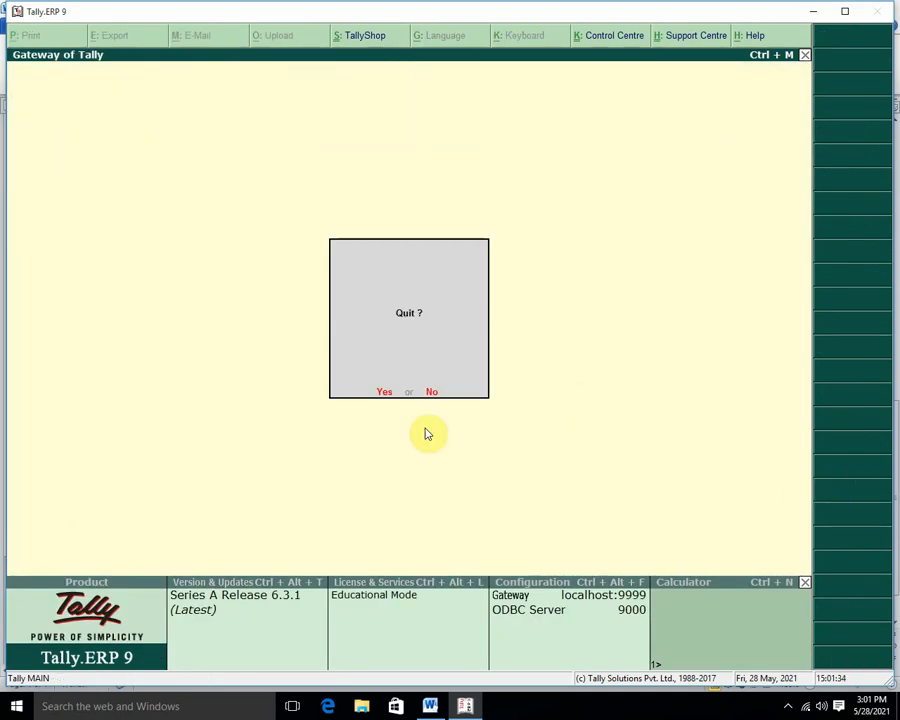
{"action": "key", "text": "Escape"}
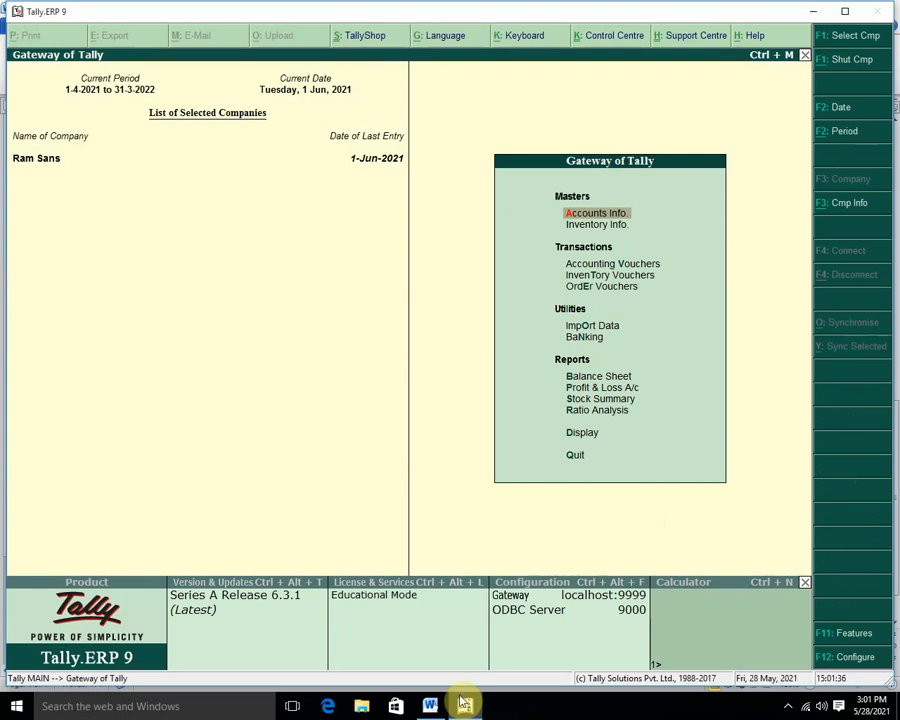
- Switch to the Word notes and give item 17, "Using Multi language in tally ERP 9", red text with yellow highlighting
{"action": "left_click", "coordinate": [813, 11]}
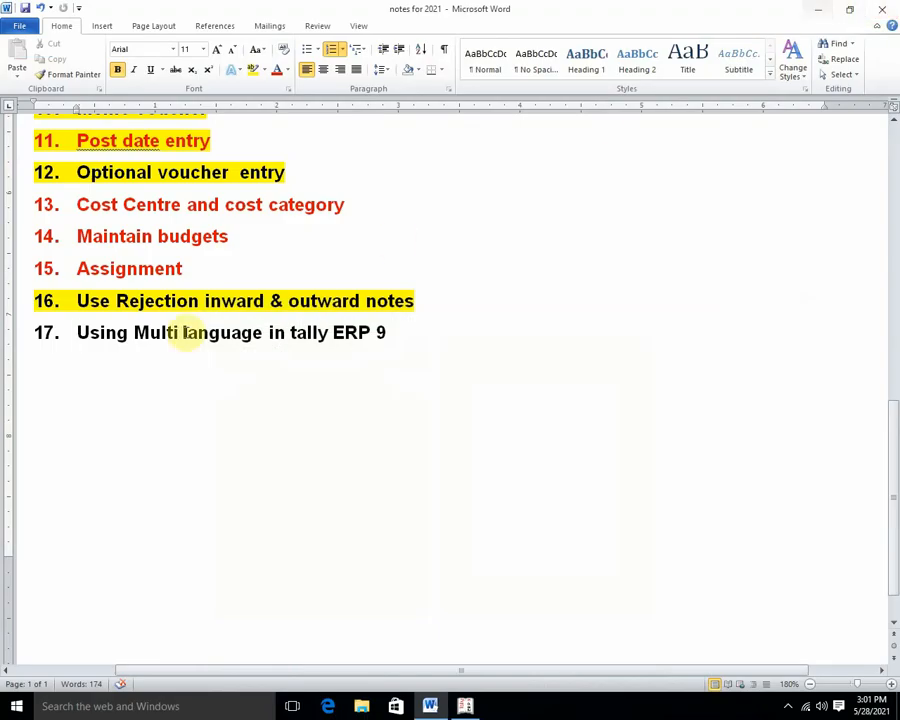
{"action": "left_click", "coordinate": [48, 331]}
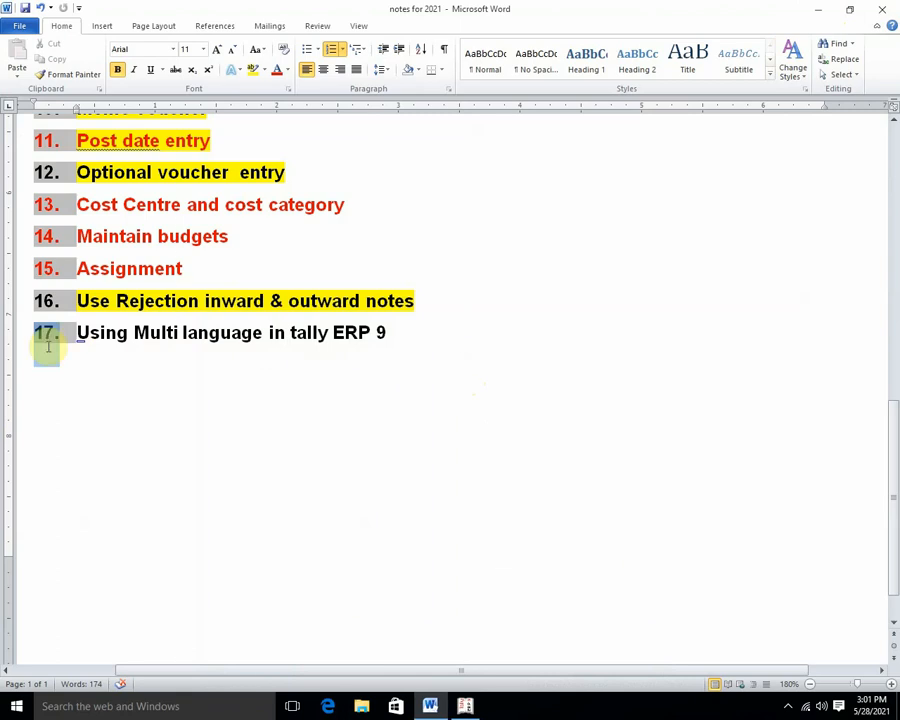
{"action": "left_click", "coordinate": [70, 333]}
{"action": "left_click_drag", "start_coordinate": [108, 342], "coordinate": [410, 353]}
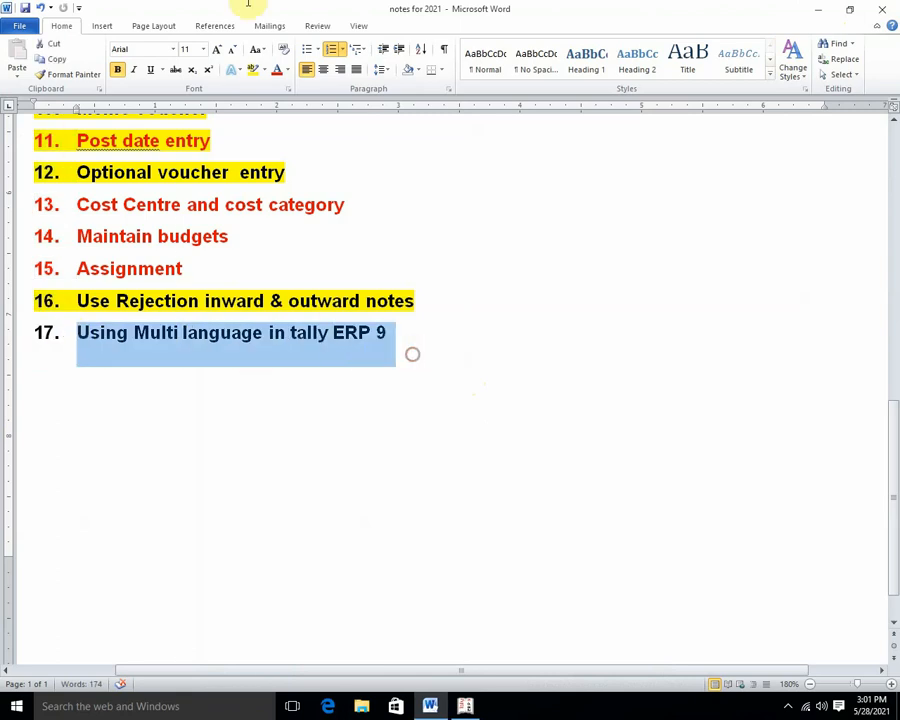
{"action": "left_click", "coordinate": [277, 70]}
{"action": "left_click", "coordinate": [262, 70]}
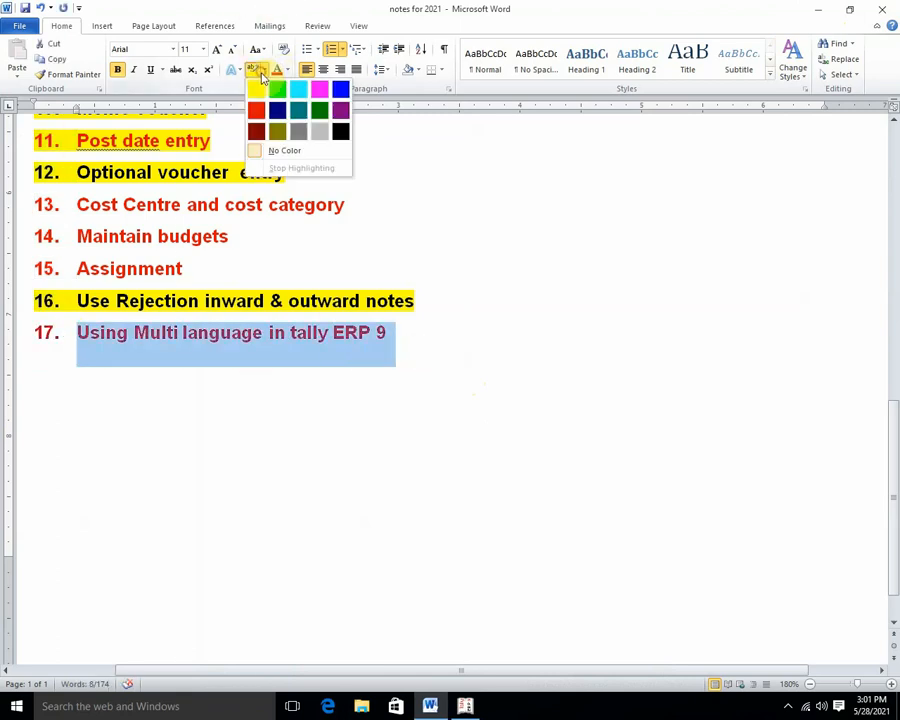
{"action": "left_click", "coordinate": [255, 92]}
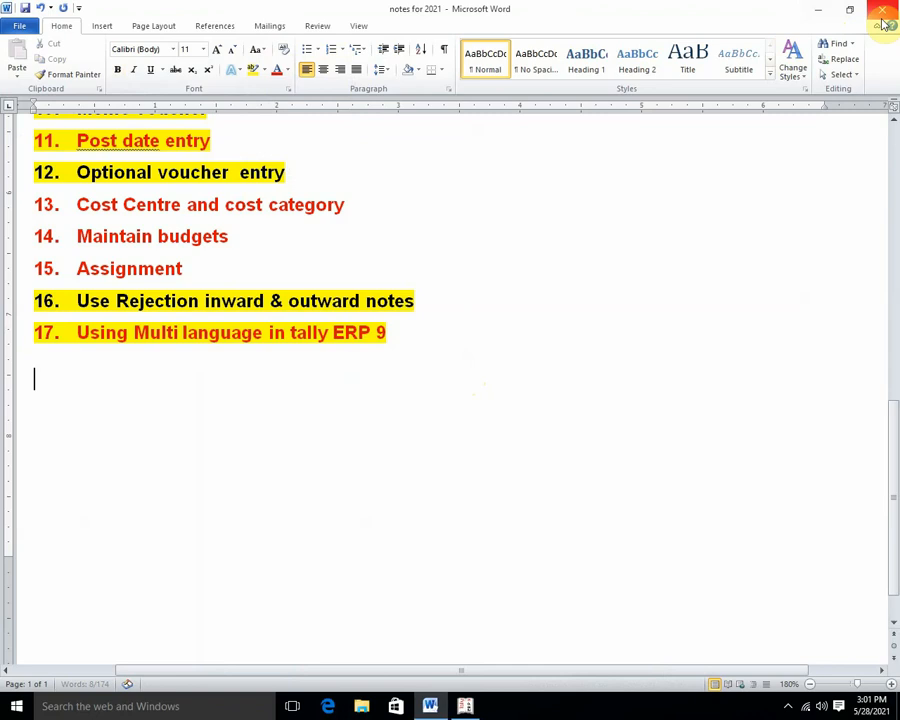
- Minimise Word, refresh the desktop, and open the Google home page in Google Chrome
{"action": "left_click", "coordinate": [818, 10]}
{"action": "right_click", "coordinate": [586, 123]}
{"action": "left_click", "coordinate": [621, 166]}
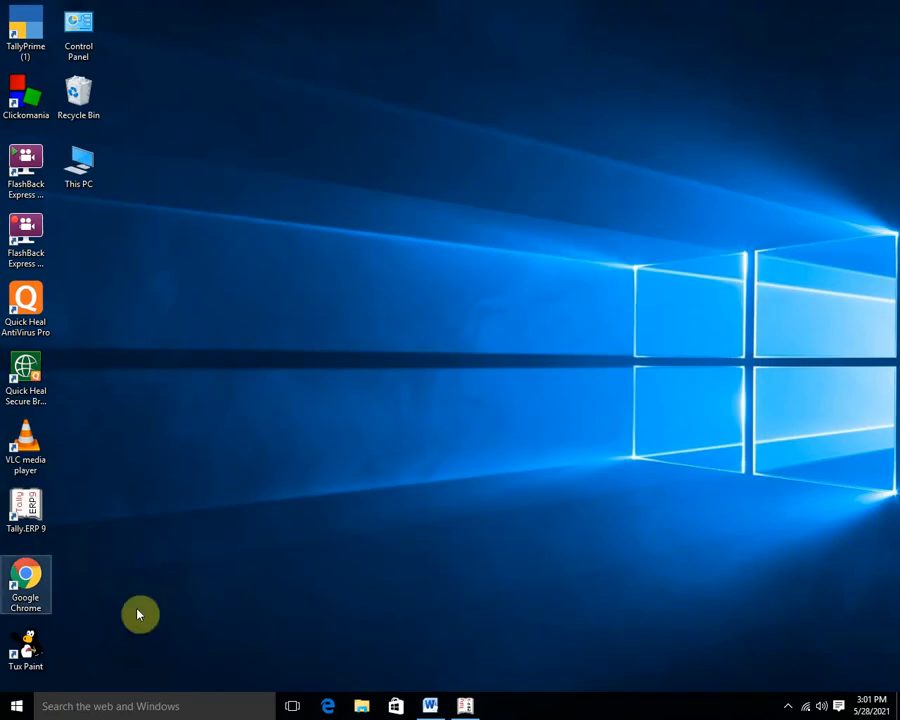
{"action": "double_click", "coordinate": [30, 583]}
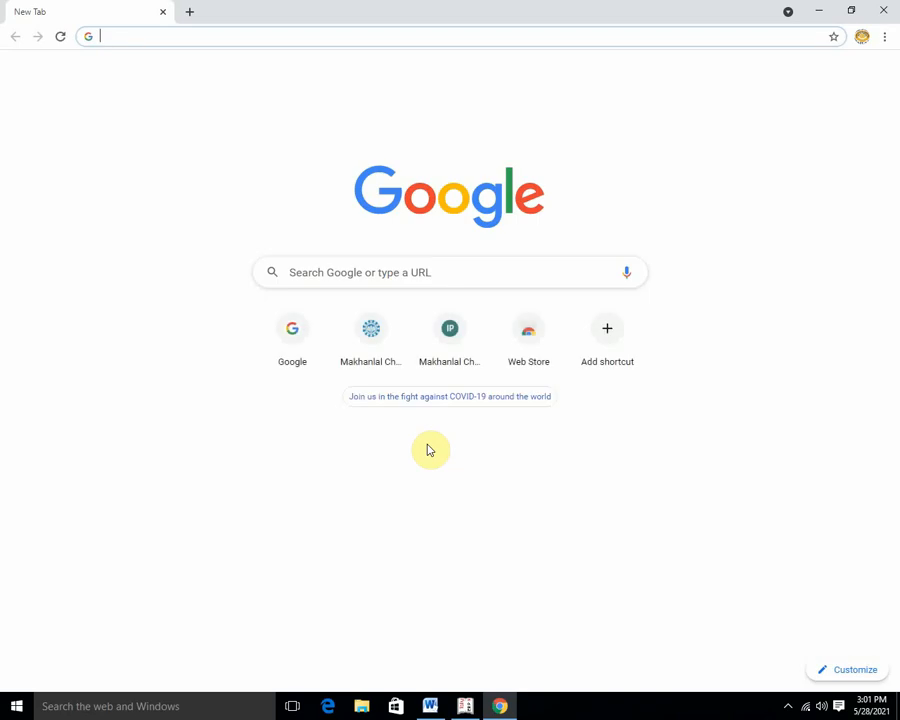
{"action": "left_click", "coordinate": [312, 343]}
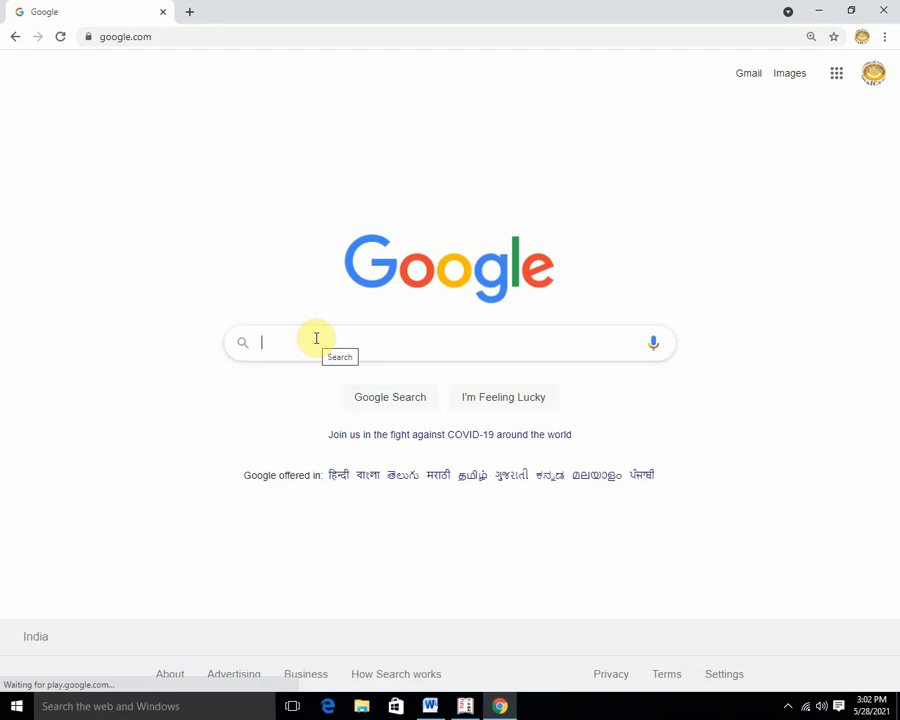
{"action": "type", "text": "l"}
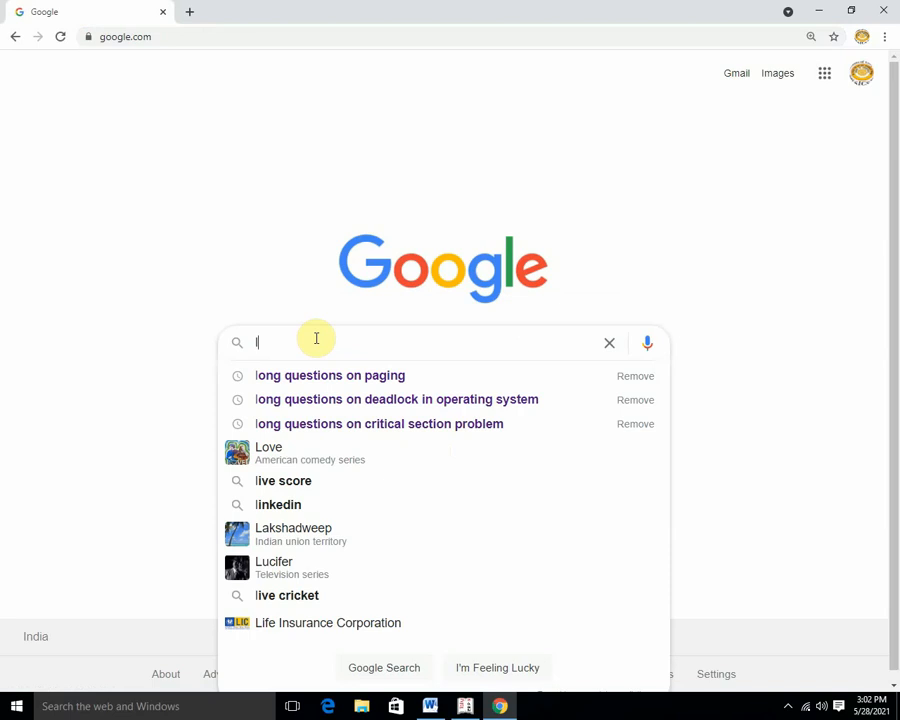
{"action": "type", "text": "ta"}
{"action": "key", "text": "BackSpace"}
{"action": "type", "text": "s"}
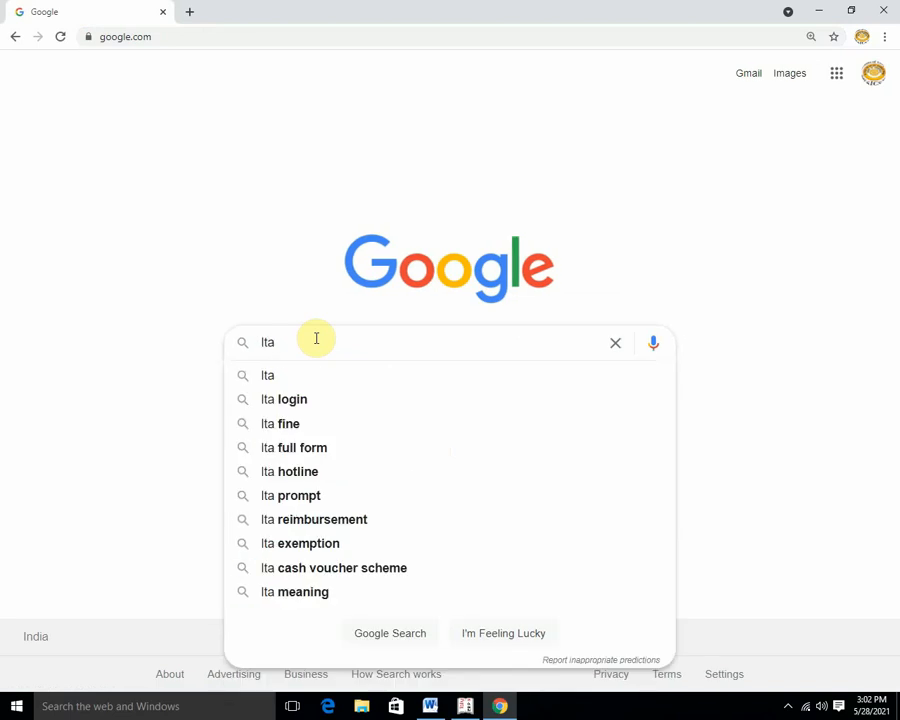
{"action": "key", "text": "BackSpace"}
{"action": "key", "text": "BackSpace"}
{"action": "key", "text": "BackSpace"}
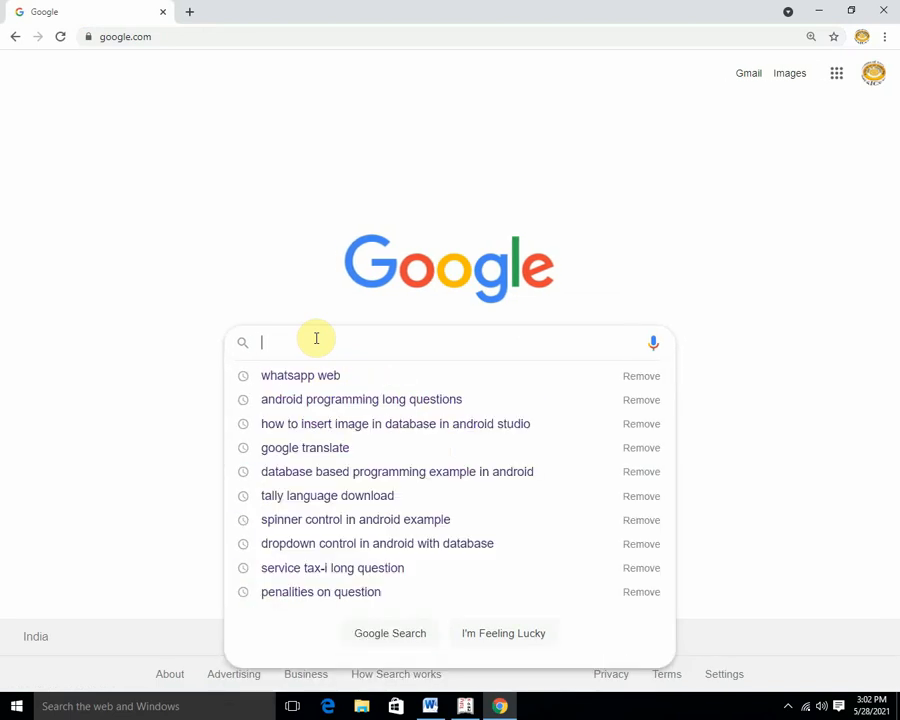
- Search Google for "tally language download" using the earlier search suggestion
{"action": "key", "text": "Down"}
{"action": "key", "text": "Down"}
{"action": "key", "text": "Down"}
{"action": "key", "text": "Down"}
{"action": "key", "text": "Down"}
{"action": "key", "text": "Down"}
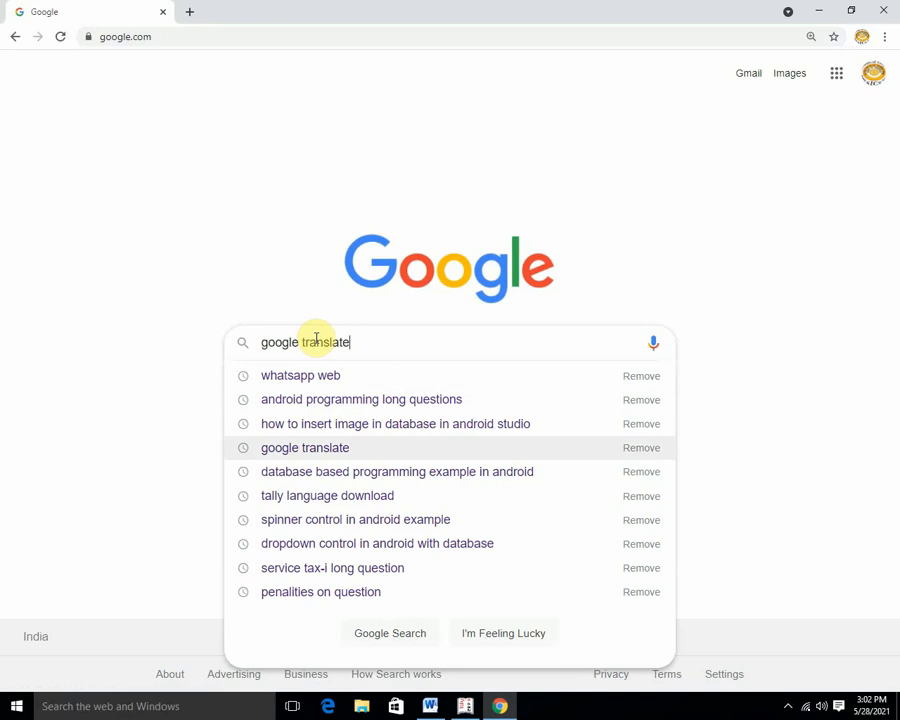
{"action": "key", "text": "Return"}
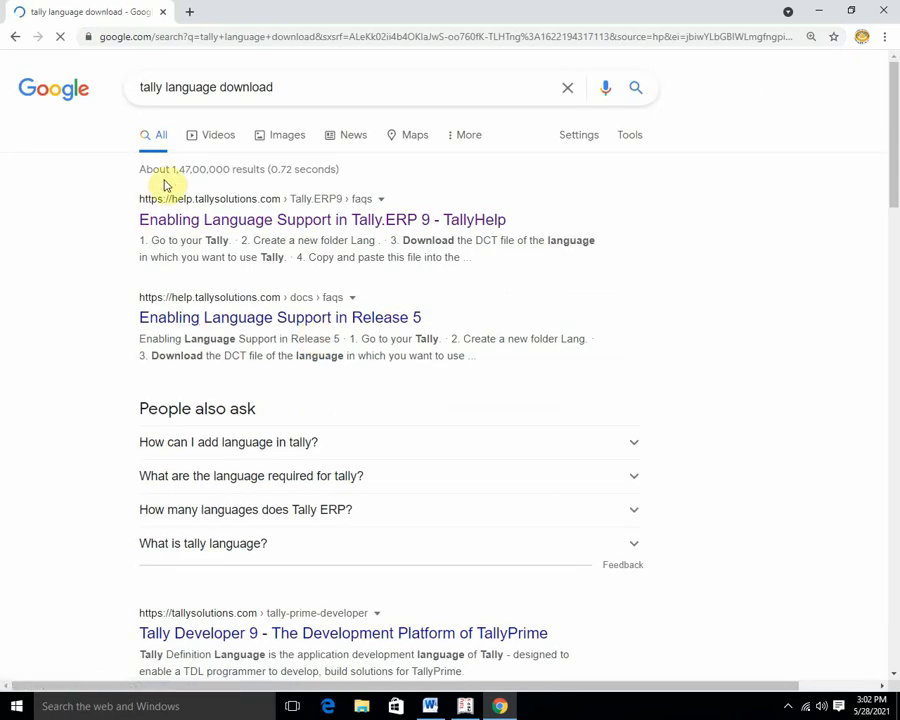
- Open the TallyHelp article "Enabling Language Support in Tally.ERP 9" in a new tab and follow its link to the existing language dictionaries
{"action": "right_click", "coordinate": [241, 224]}
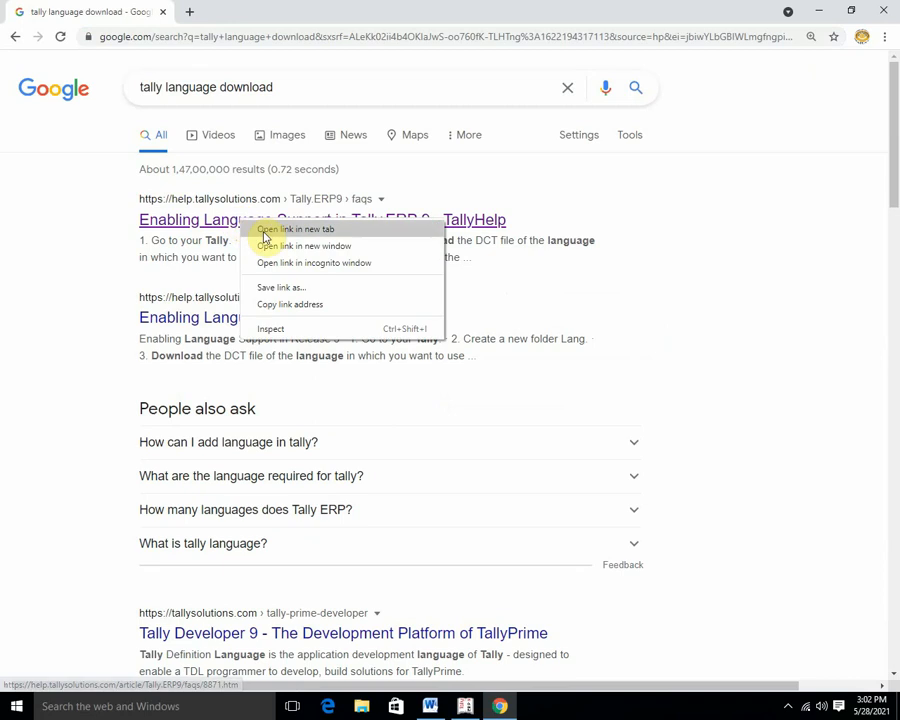
{"action": "left_click", "coordinate": [264, 228]}
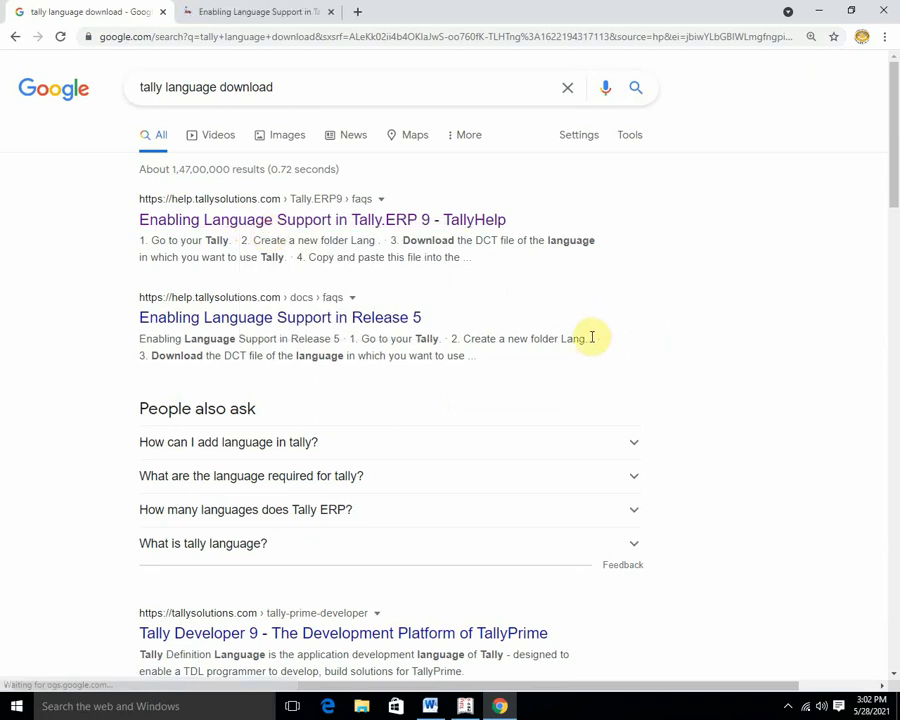
{"action": "left_click", "coordinate": [272, 15]}
{"action": "scroll", "coordinate": [566, 416], "scroll_direction": "down", "scroll_amount": 3}
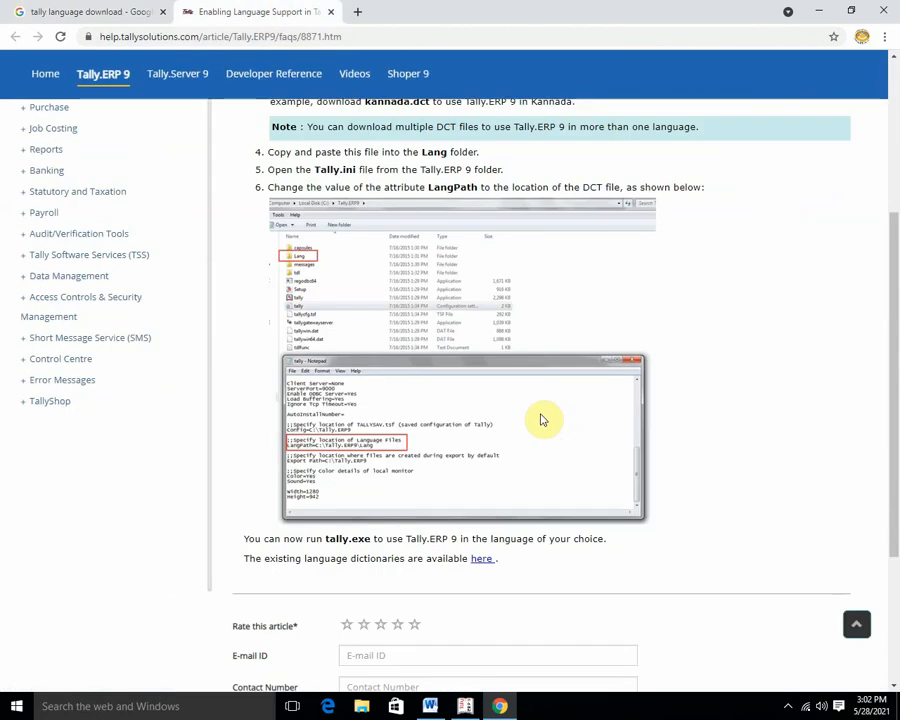
{"action": "scroll", "coordinate": [540, 418], "scroll_direction": "down", "scroll_amount": 3}
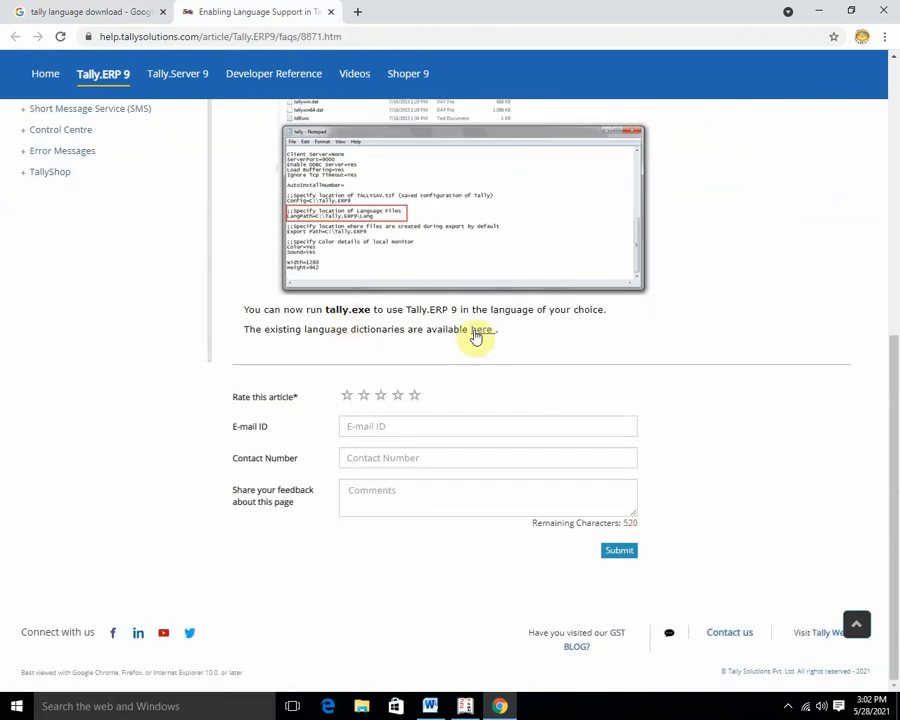
{"action": "left_click", "coordinate": [483, 333]}
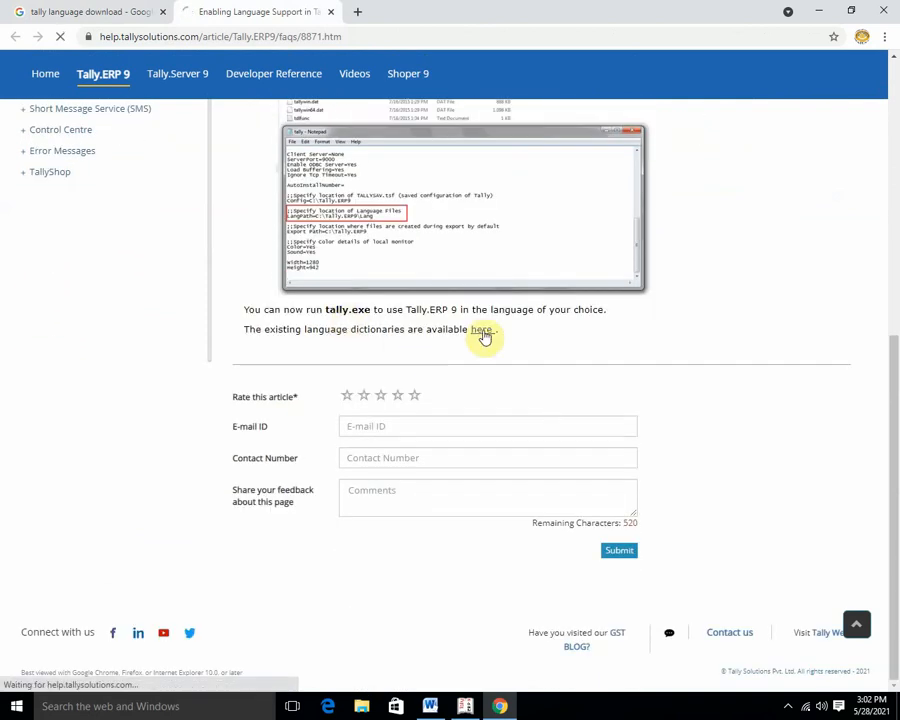
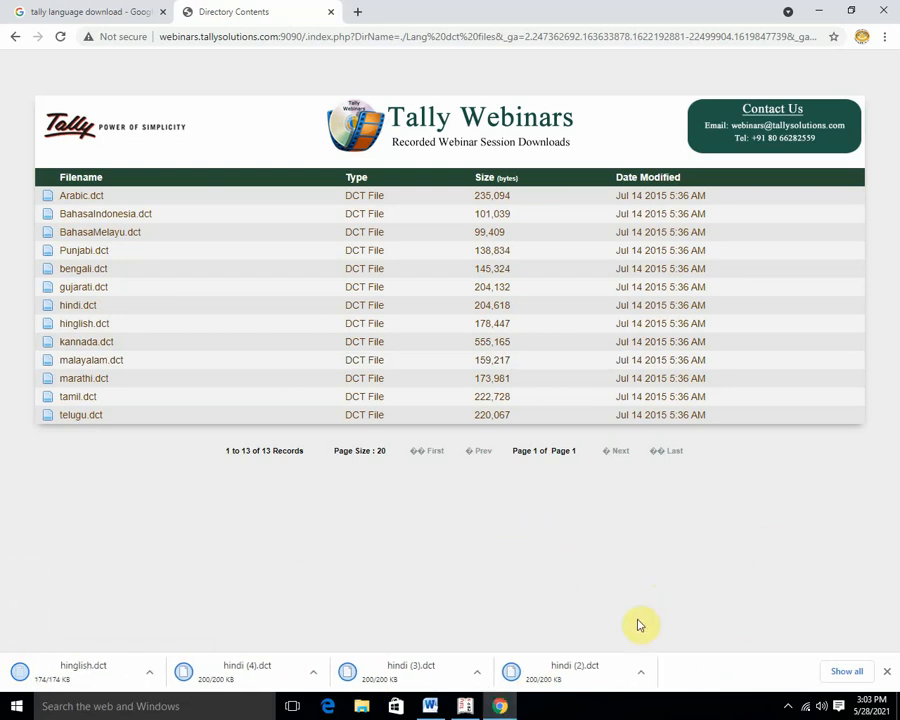
- Minimise the browser, open the Downloads folder in File Explorer, and check it against the browser's list of downloaded DCT files
{"action": "left_click", "coordinate": [820, 12]}
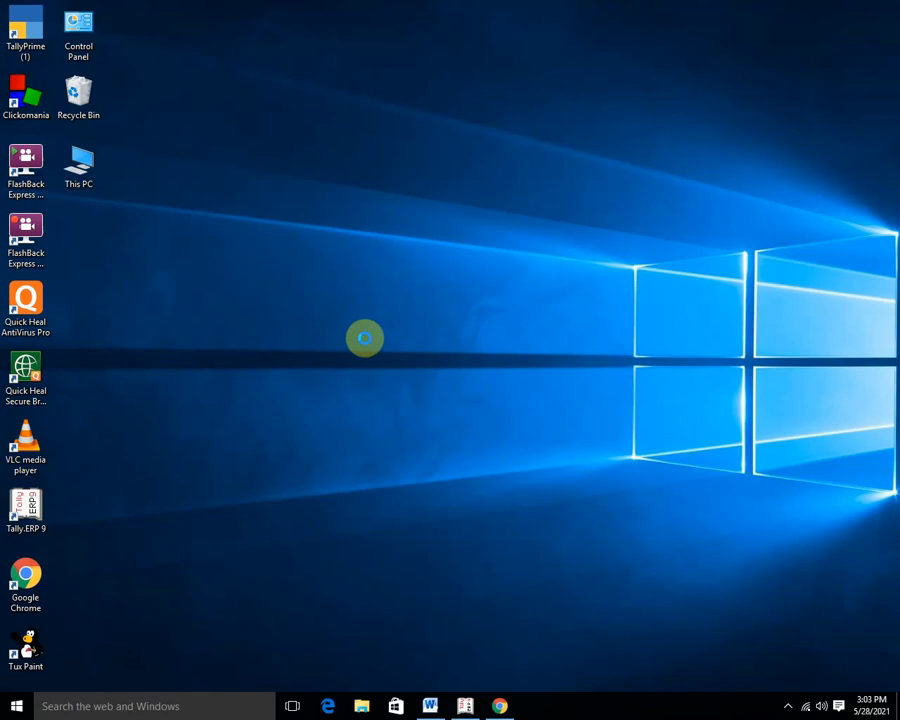
{"action": "right_click", "coordinate": [366, 345]}
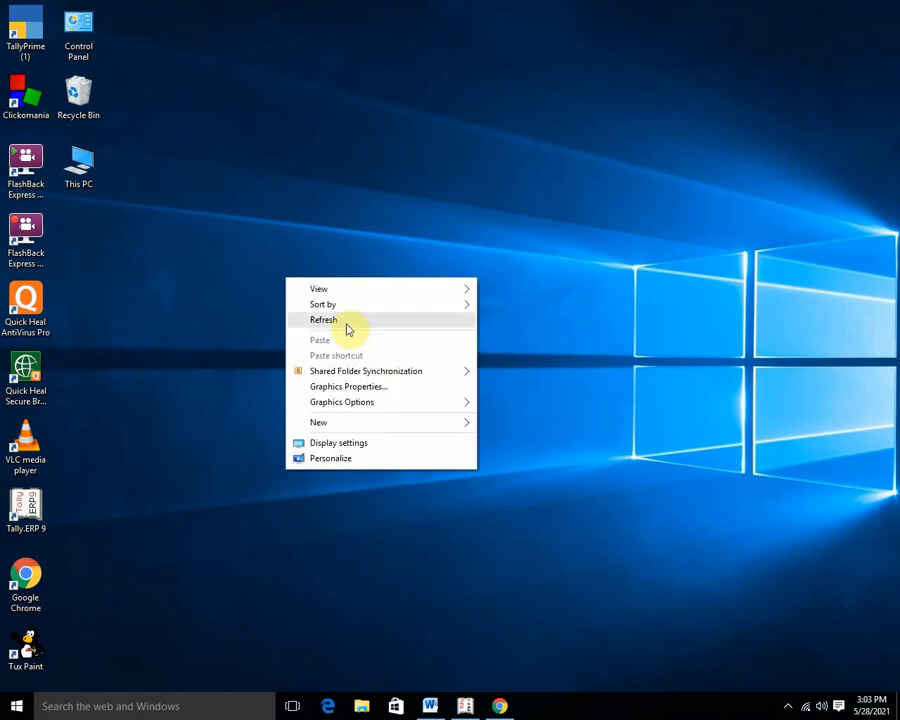
{"action": "left_click", "coordinate": [346, 328]}
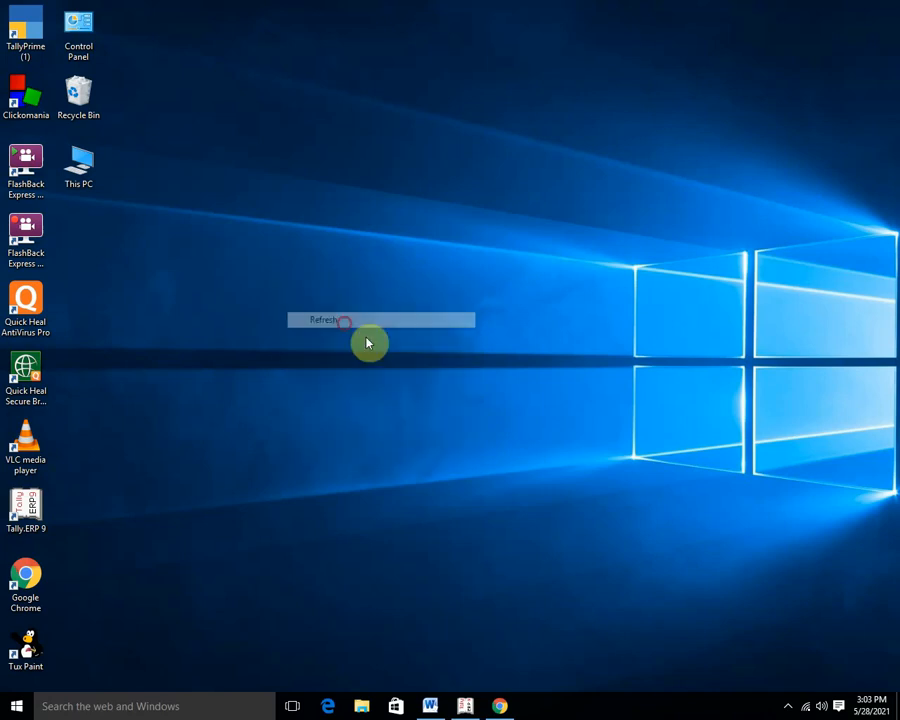
{"action": "double_click", "coordinate": [80, 153]}
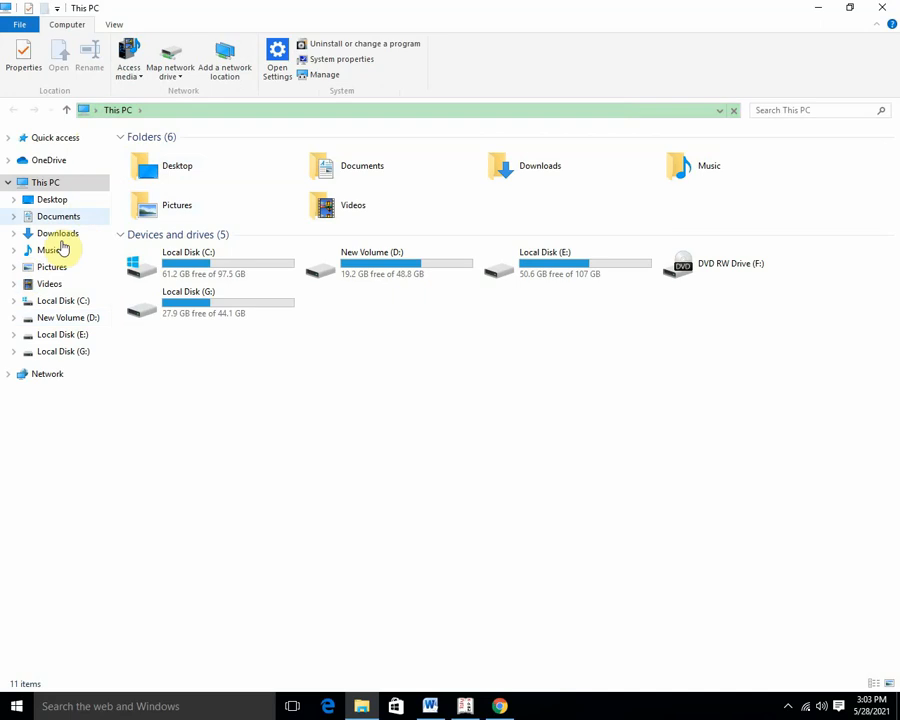
{"action": "left_click", "coordinate": [58, 236]}
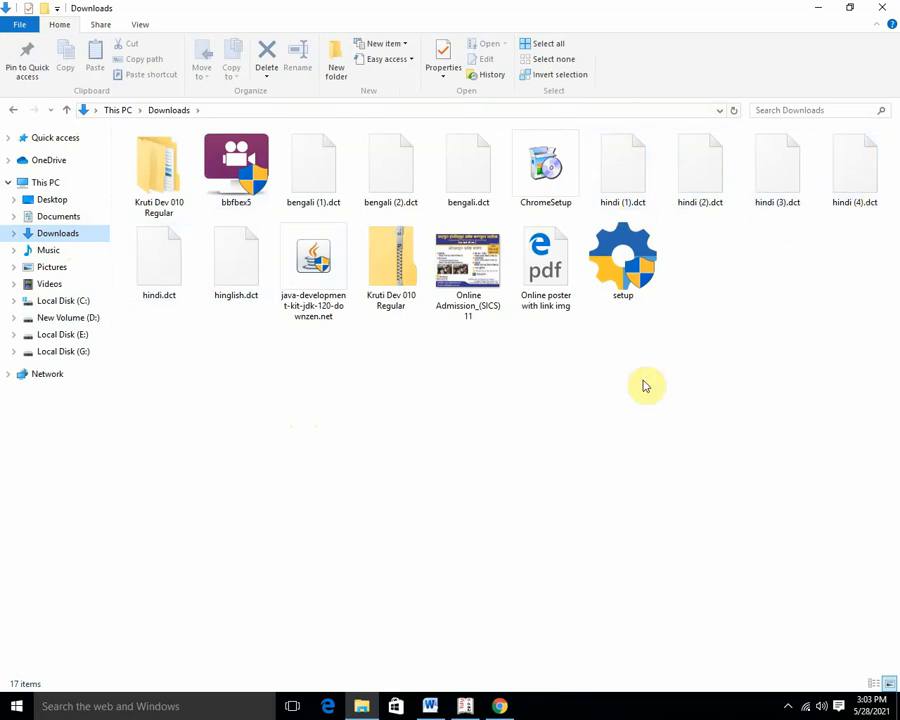
{"action": "left_click", "coordinate": [500, 706]}
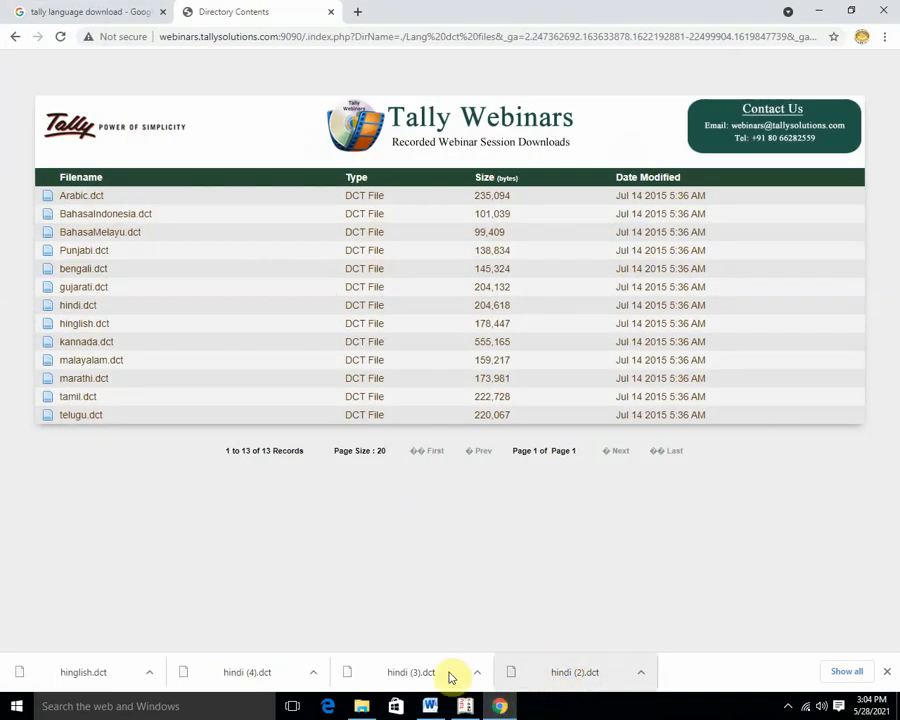
{"action": "left_click", "coordinate": [502, 706]}
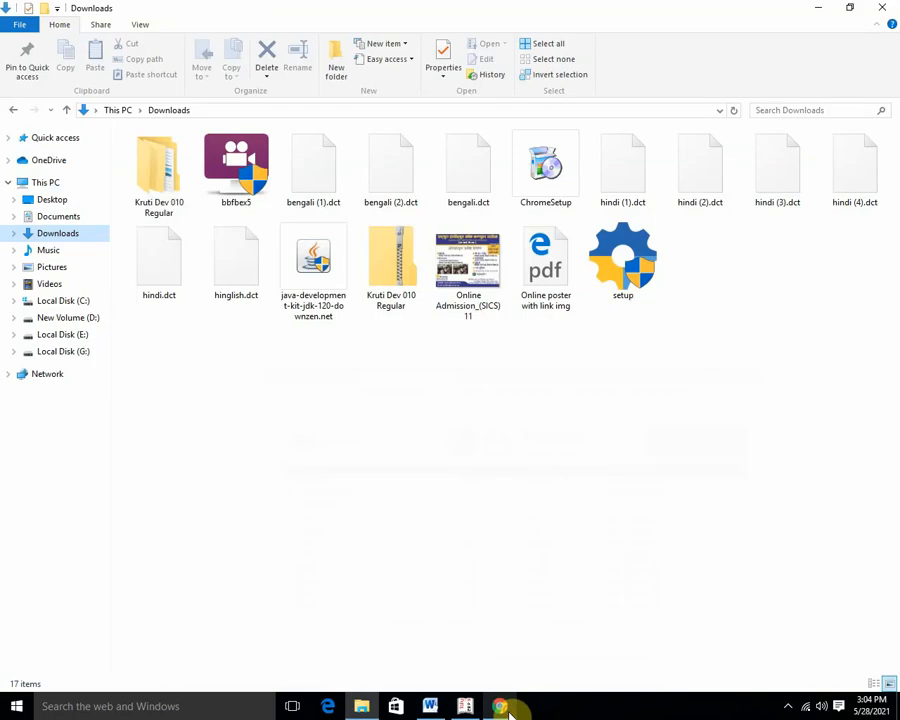
- Select and copy bengali.dct, hindi (1).dct, hindi (2).dct and hinglish.dct in the Downloads folder
{"action": "left_click", "coordinate": [472, 192]}
{"action": "left_click", "coordinate": [629, 195], "text": "ctrl"}
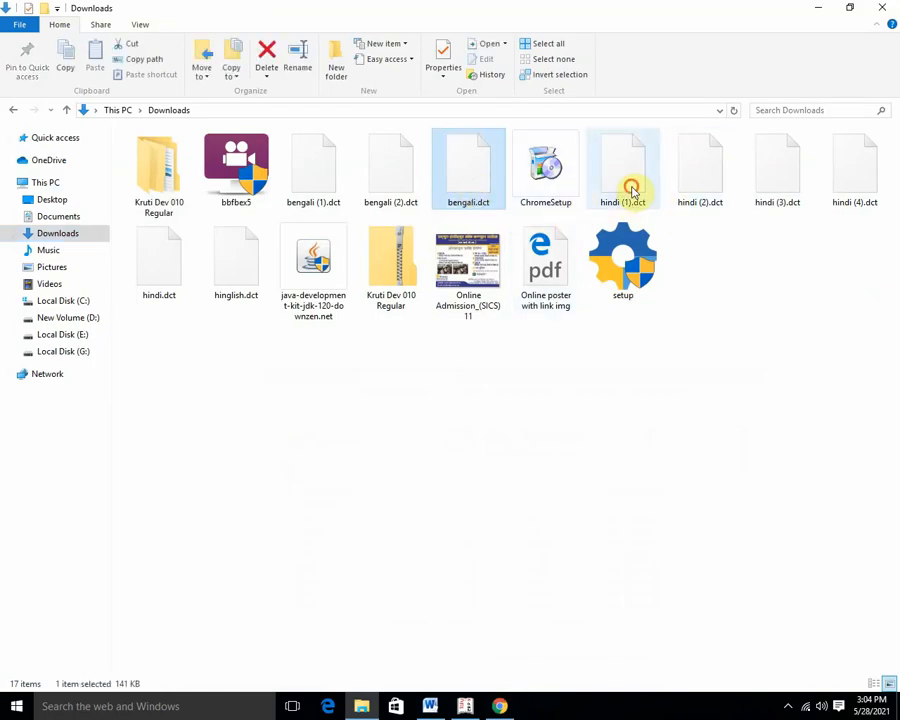
{"action": "left_click", "coordinate": [706, 190], "text": "ctrl"}
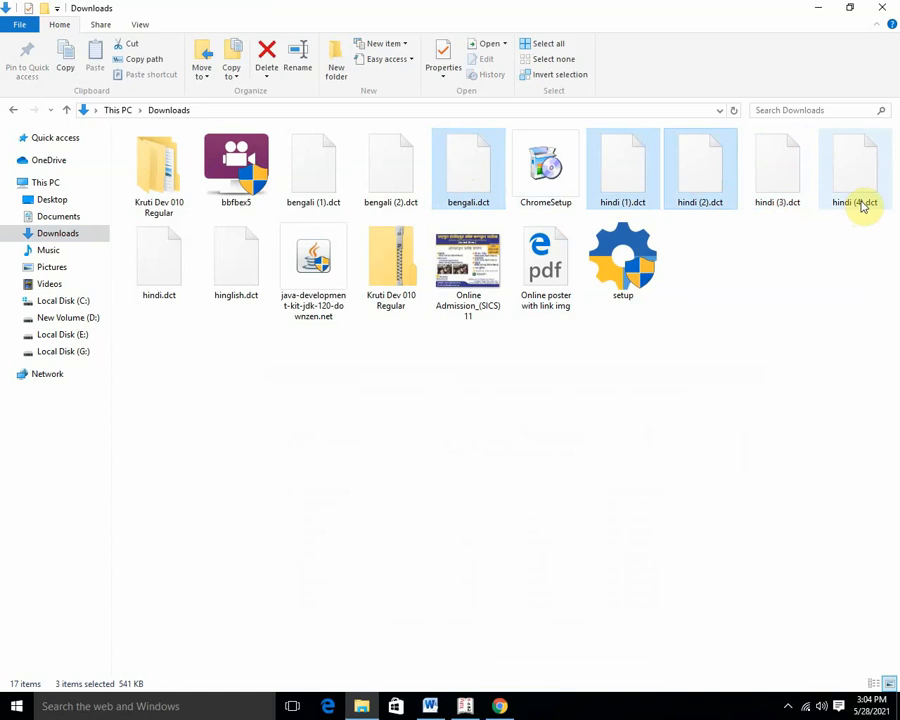
{"action": "left_click", "coordinate": [237, 285], "text": "ctrl"}
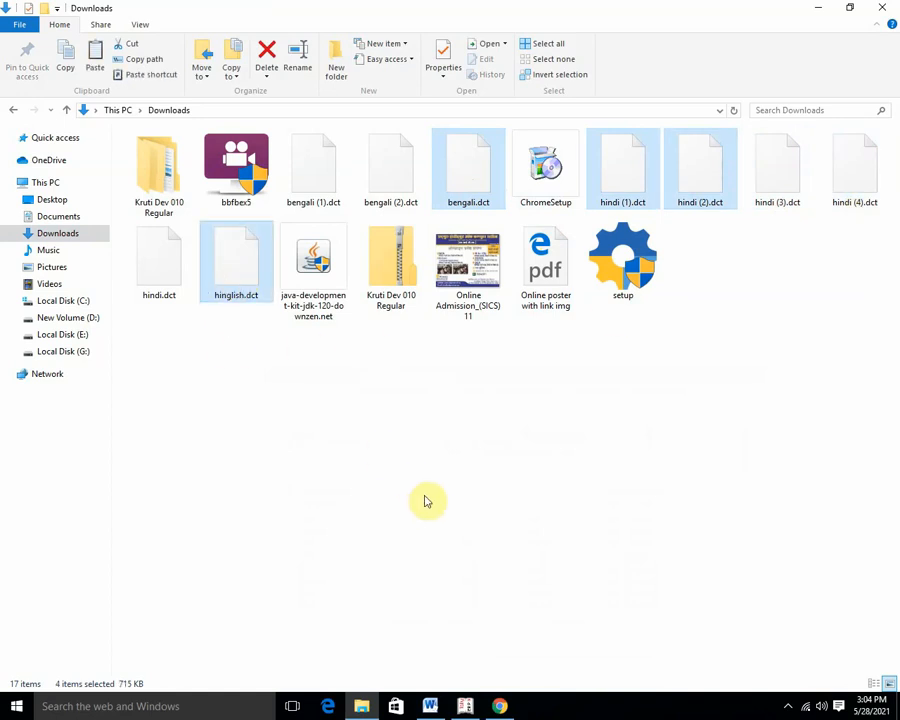
- Paste the copied language files into the Lang folder at C:\Program Files\Tally\Tally.ERP9
{"action": "left_click", "coordinate": [80, 303]}
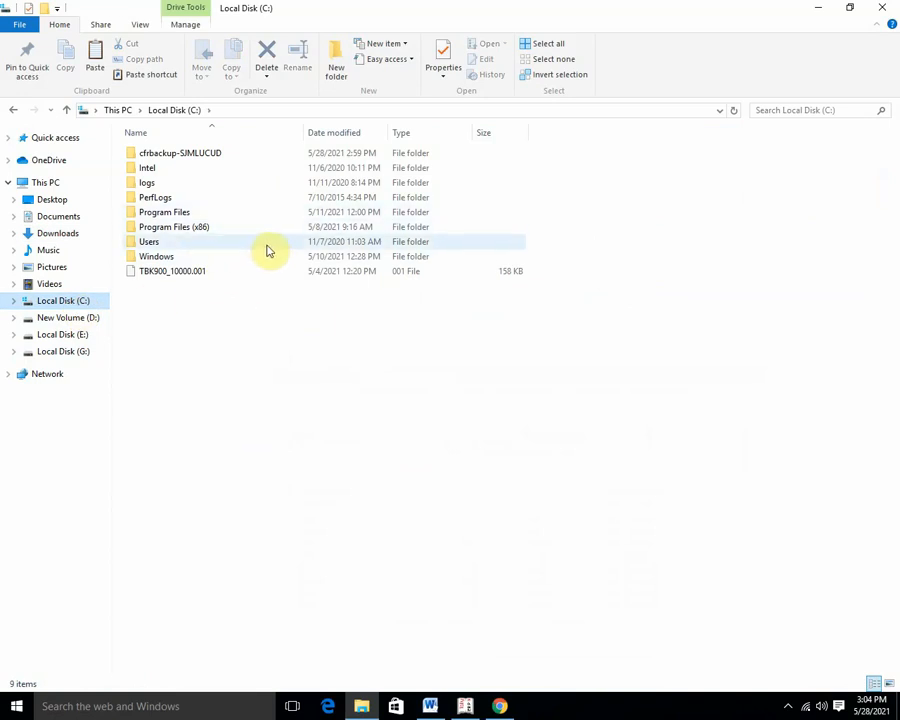
{"action": "mouse_move", "coordinate": [263, 249]}
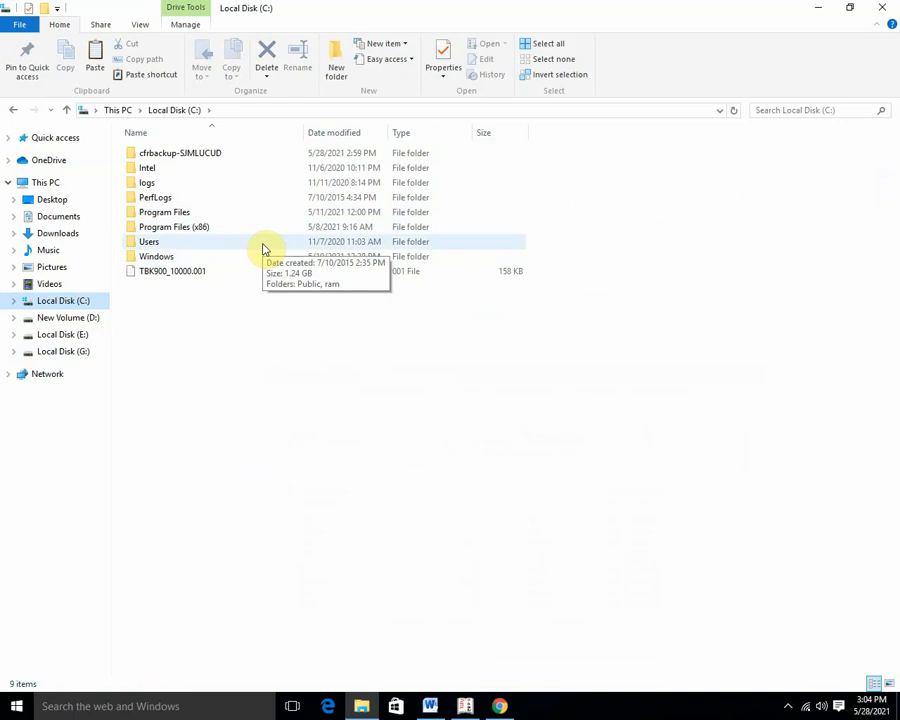
{"action": "double_click", "coordinate": [179, 213]}
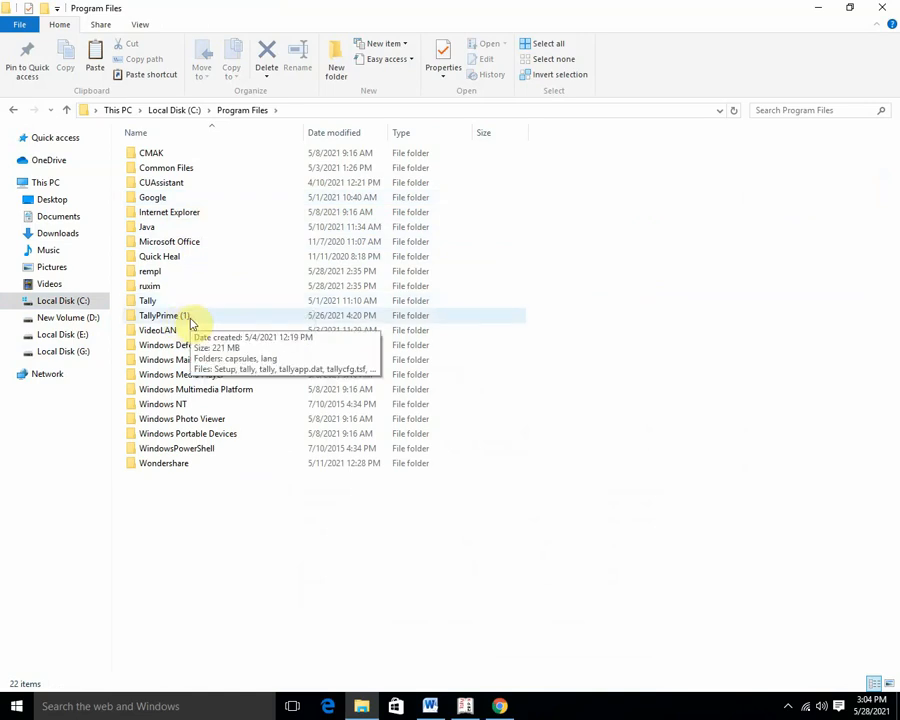
{"action": "double_click", "coordinate": [147, 300]}
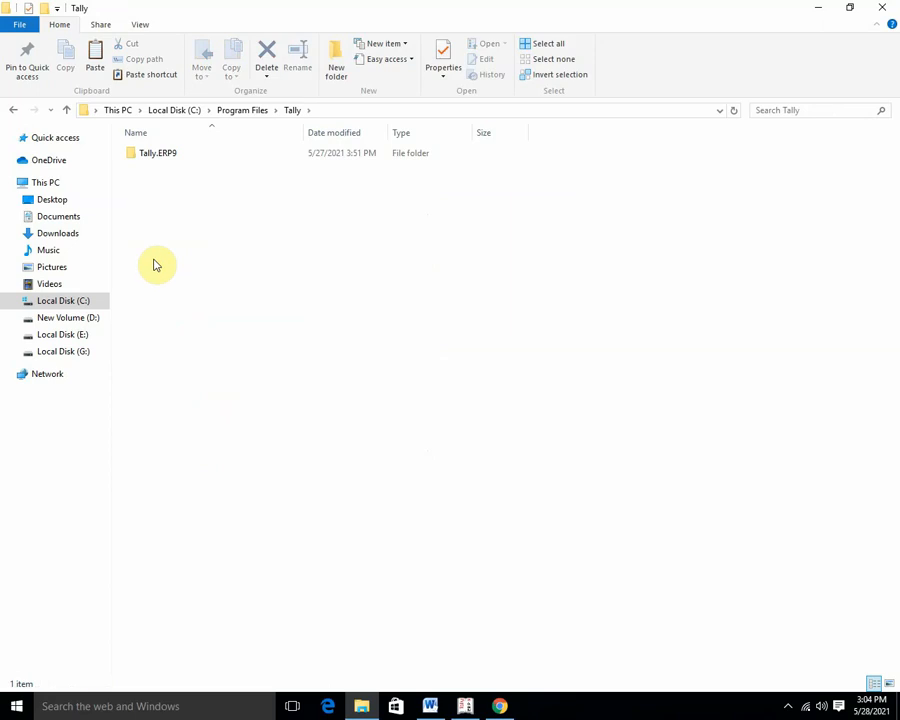
{"action": "double_click", "coordinate": [157, 152]}
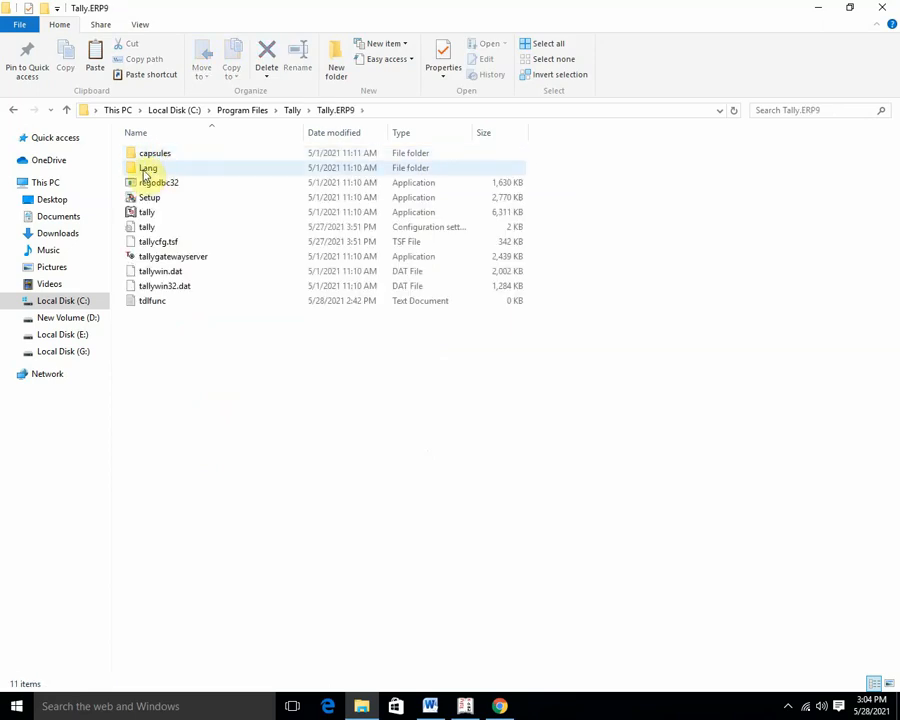
{"action": "double_click", "coordinate": [148, 170]}
{"action": "right_click", "coordinate": [153, 208]}
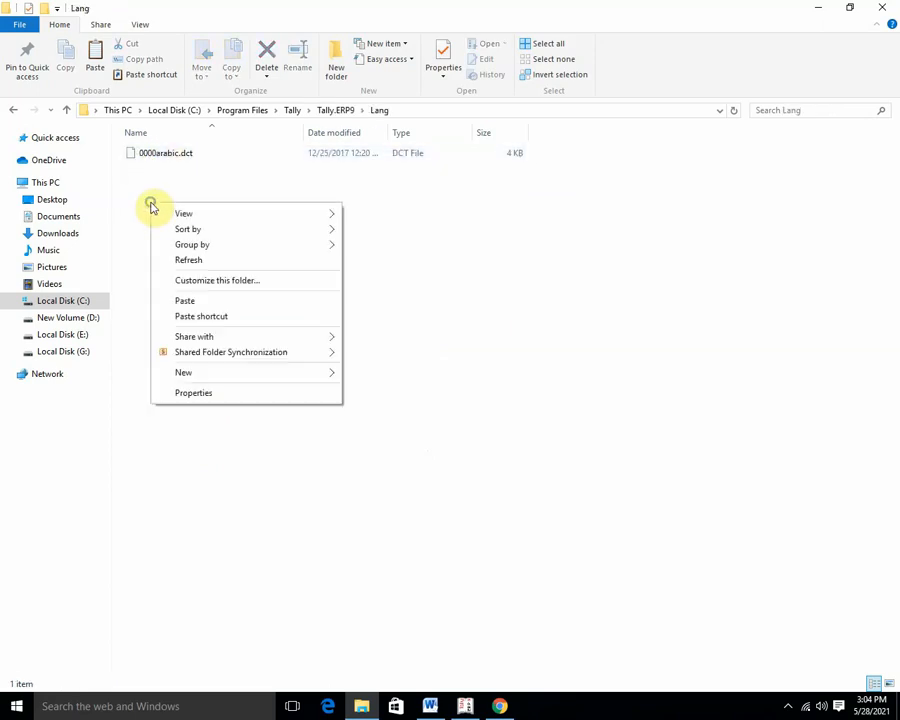
{"action": "left_click", "coordinate": [185, 301]}
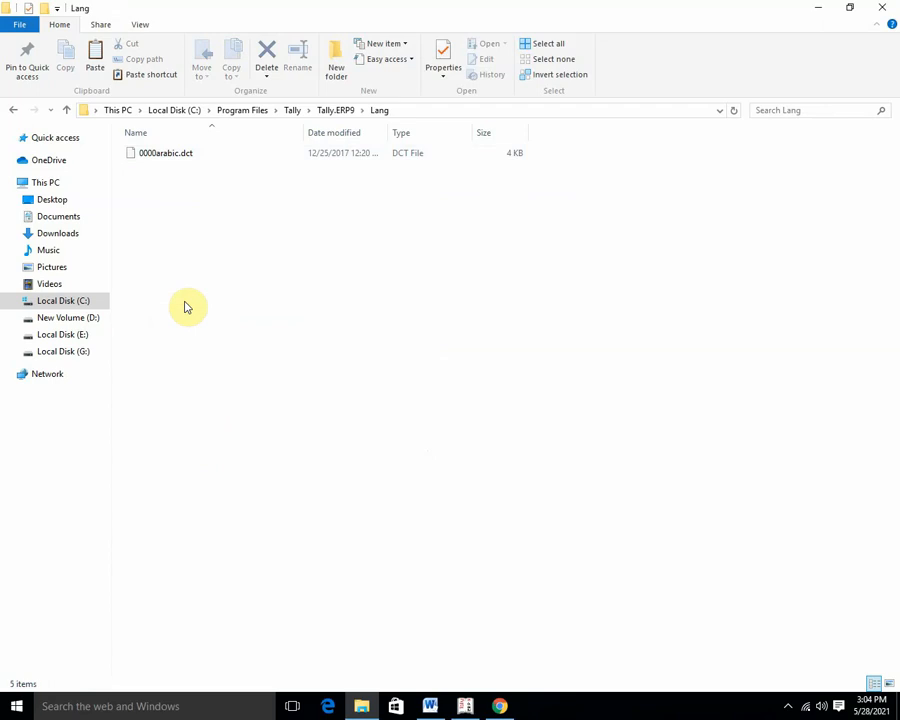
{"action": "left_click", "coordinate": [185, 306]}
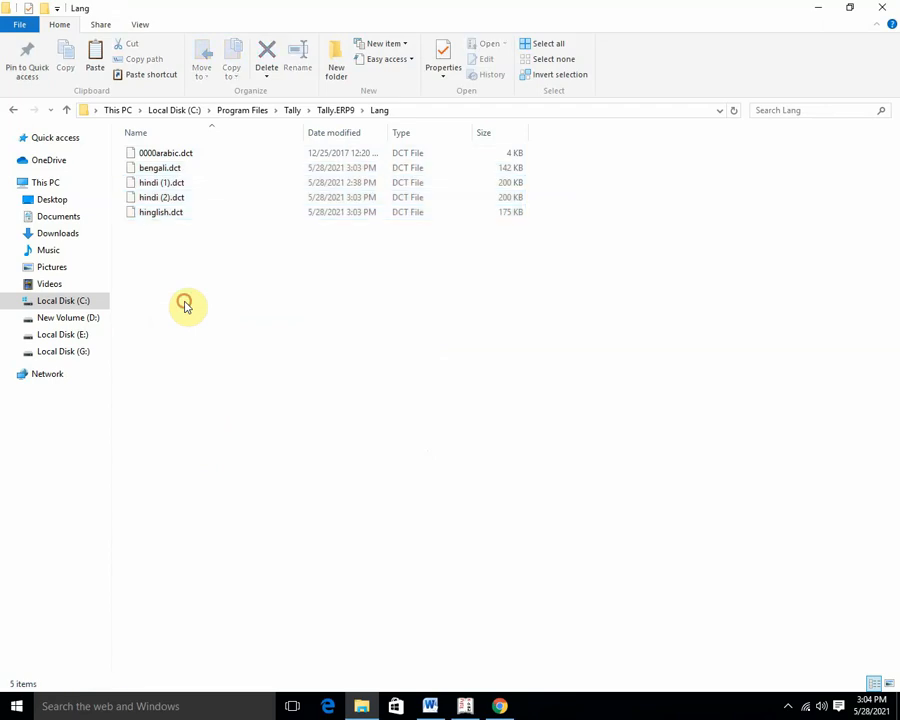
- Close the Lang folder window, switch to the running Tally.ERP 9 session, and quit it
{"action": "left_click", "coordinate": [893, 8]}
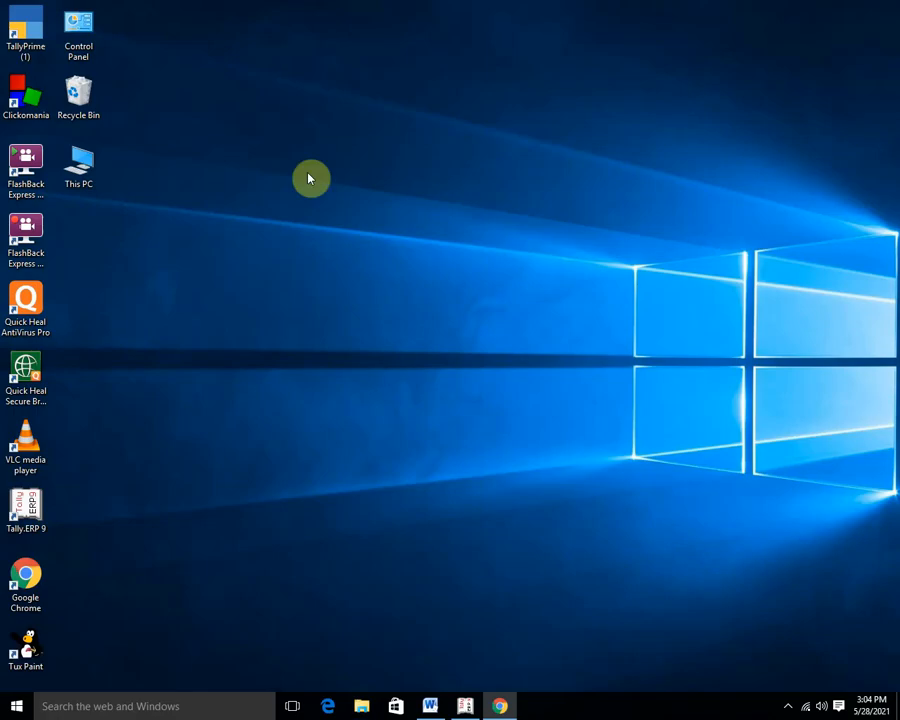
{"action": "right_click", "coordinate": [311, 152]}
{"action": "left_click", "coordinate": [349, 193]}
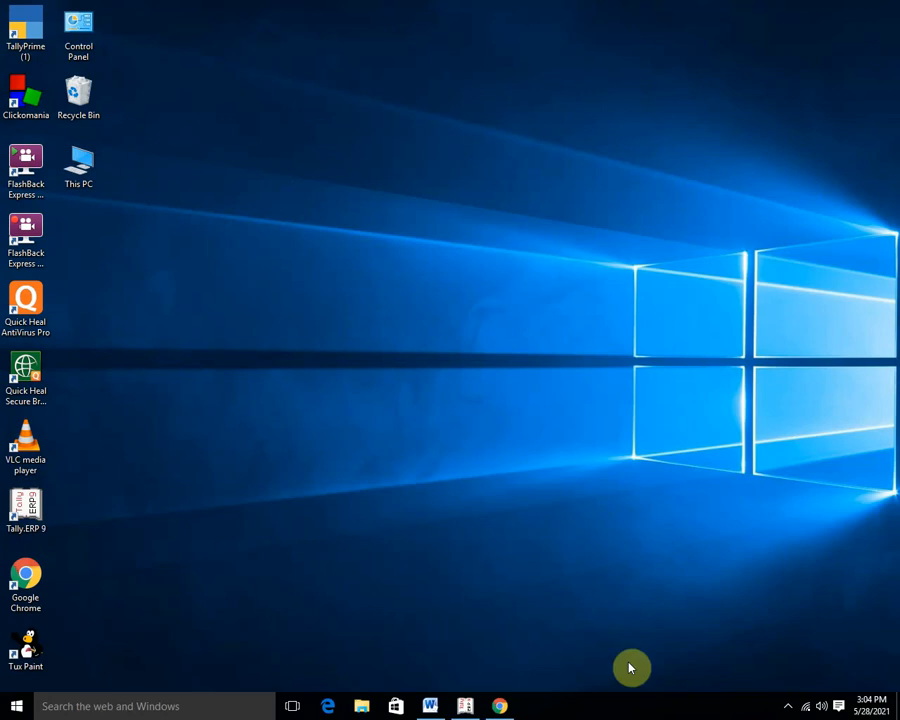
{"action": "left_click", "coordinate": [465, 706]}
{"action": "key", "text": "Escape"}
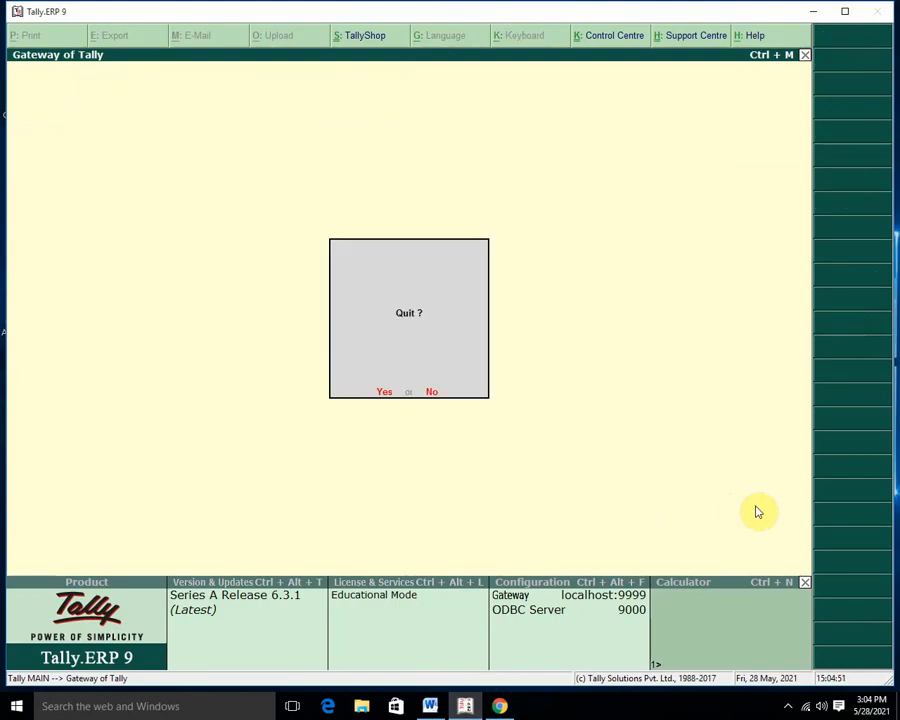
{"action": "key", "text": "Return"}
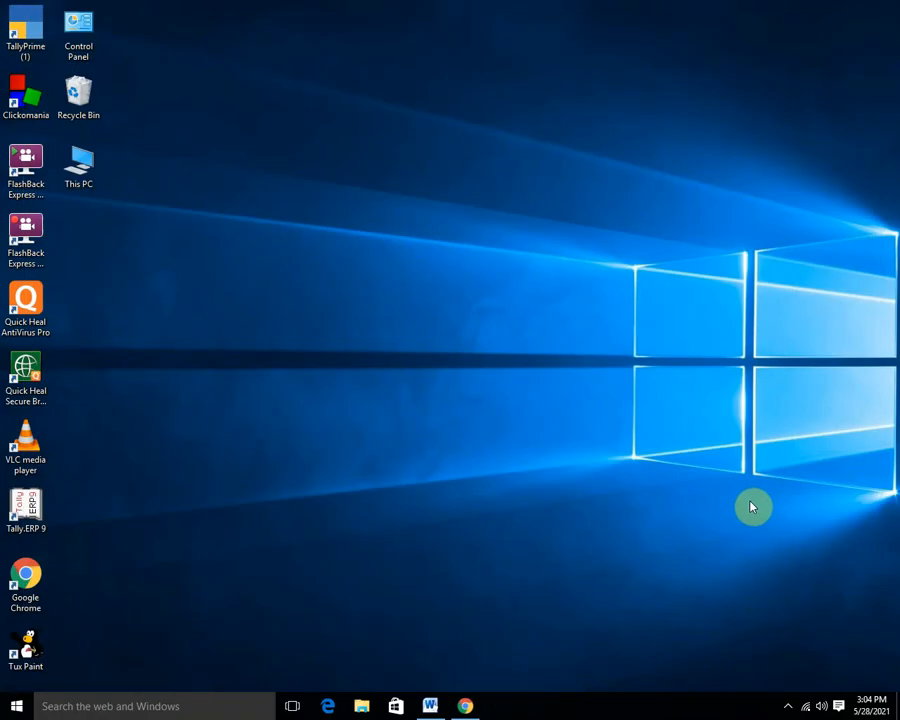
- Refresh the desktop and restart Tally.ERP 9 in Educational Mode
{"action": "right_click", "coordinate": [572, 352]}
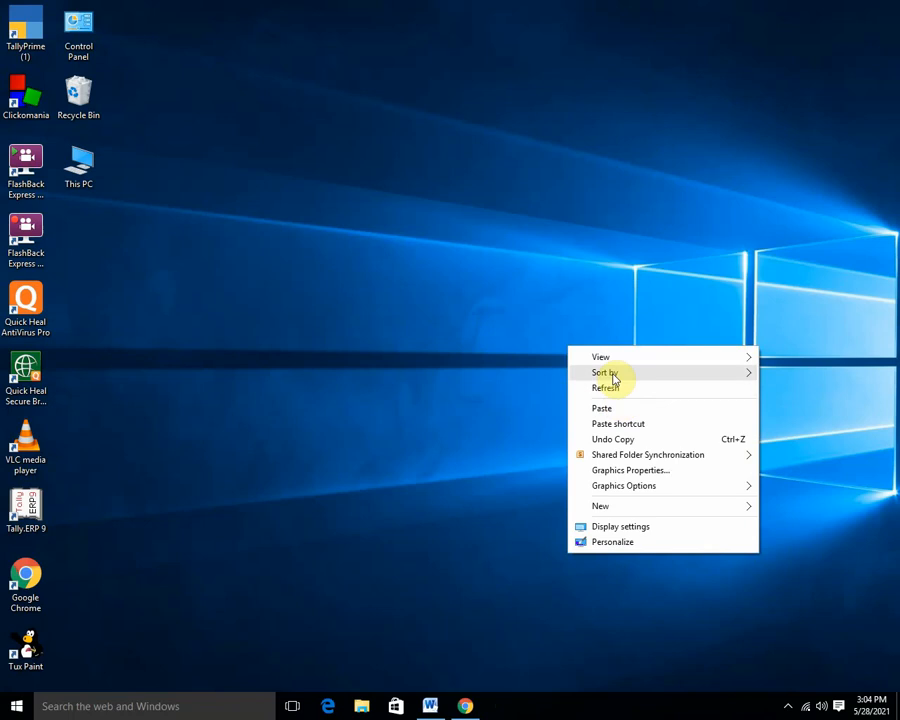
{"action": "right_click", "coordinate": [494, 323]}
{"action": "left_click", "coordinate": [548, 372]}
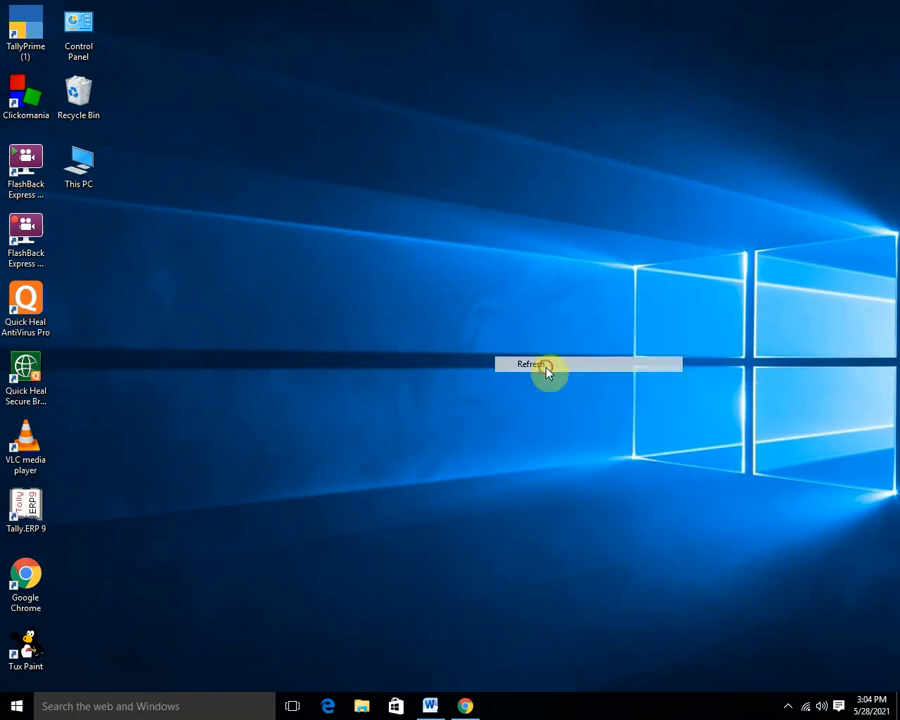
{"action": "double_click", "coordinate": [36, 508]}
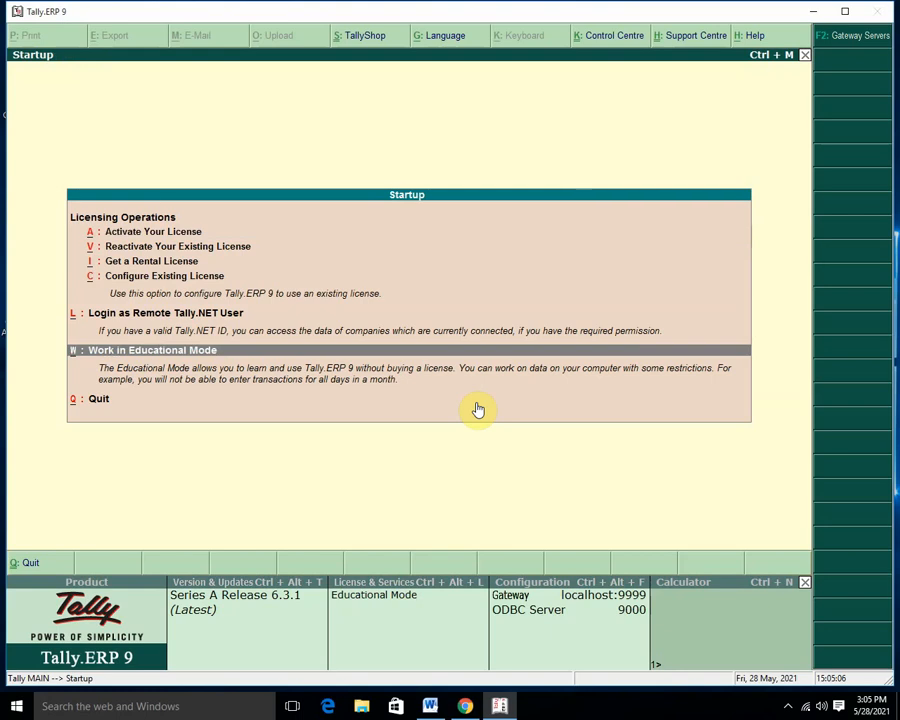
{"action": "key", "text": "Return"}
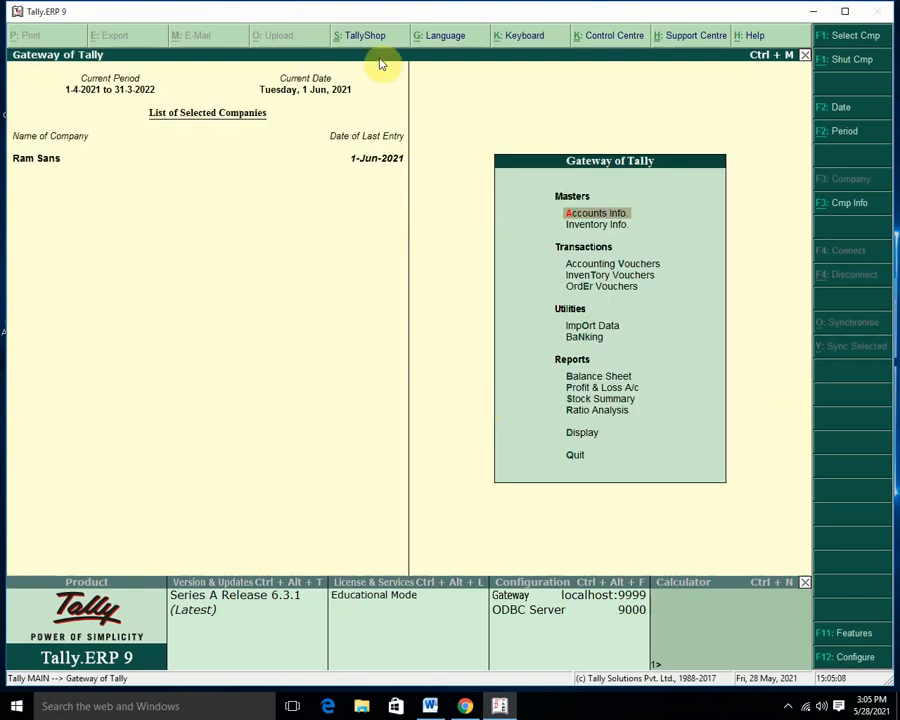
- Set the Tally display language to Hinglish in the language configuration
{"action": "left_click", "coordinate": [443, 35]}
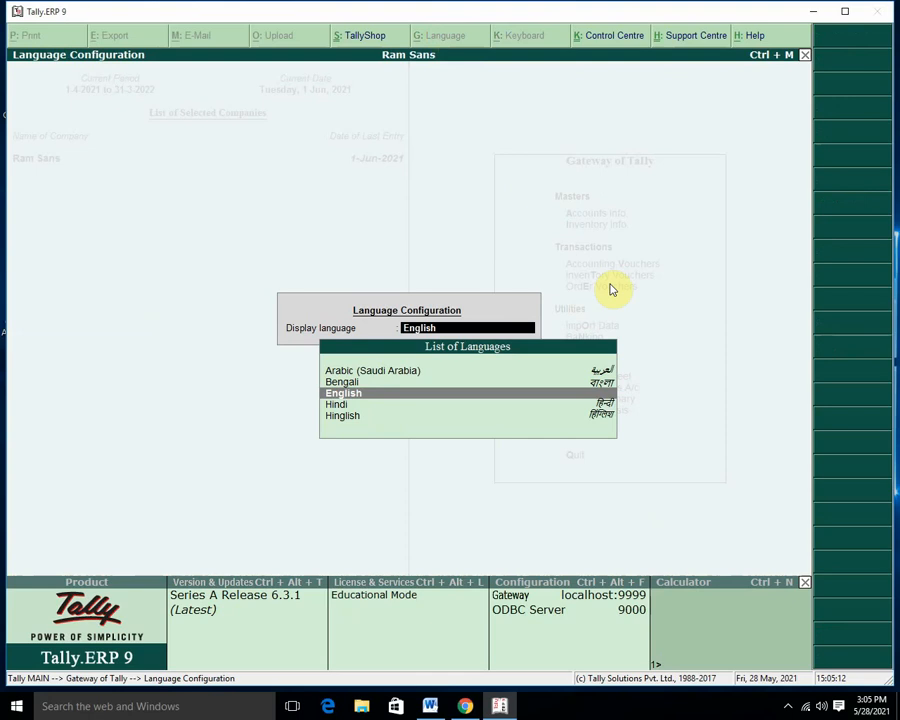
{"action": "key", "text": "Up"}
{"action": "key", "text": "Down"}
{"action": "key", "text": "Down"}
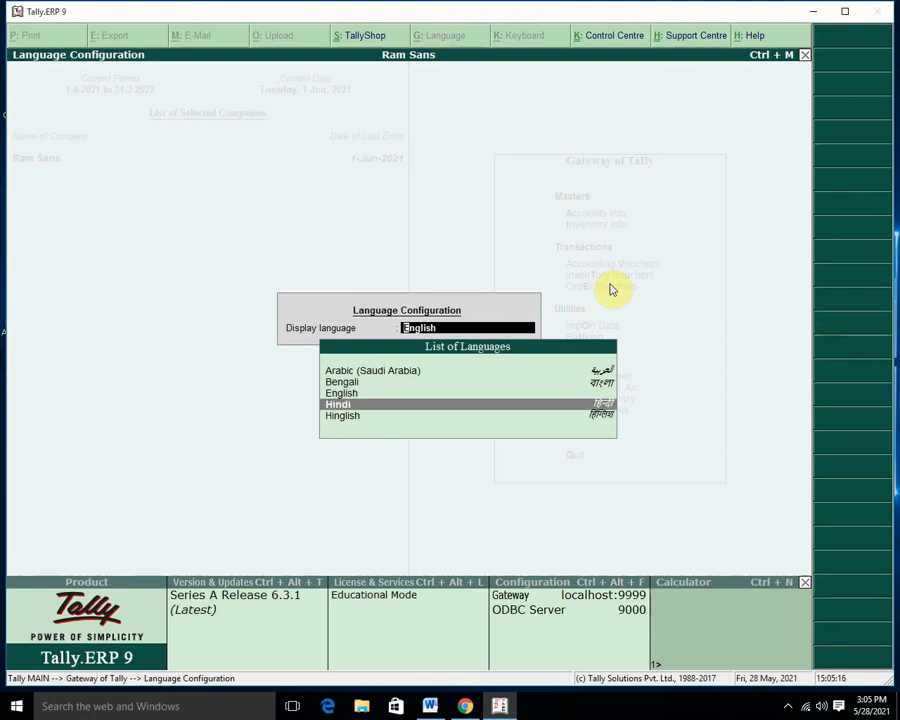
{"action": "key", "text": "Down"}
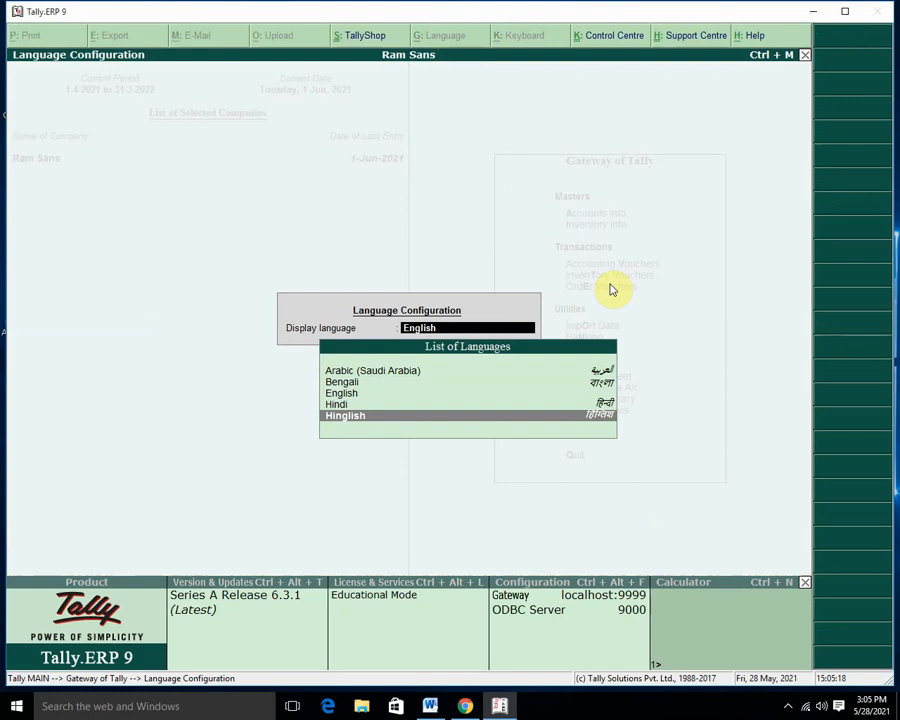
{"action": "key", "text": "Return"}
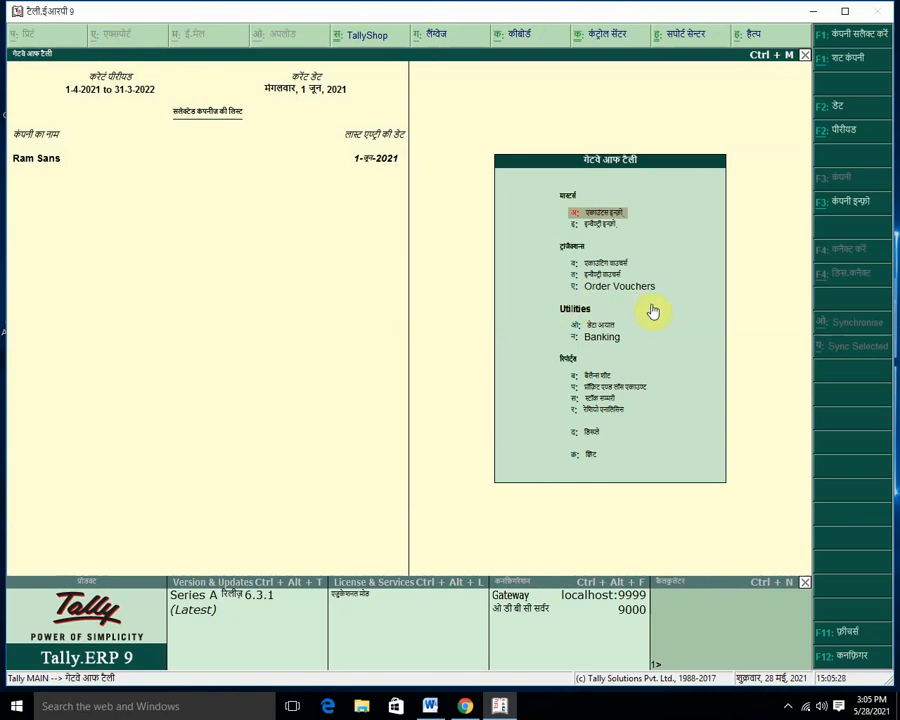
- Look through the Inventory Info and Stock Items menus in the new display language and return to the Gateway of Tally
{"action": "key", "text": "Down"}
{"action": "key", "text": "Return"}
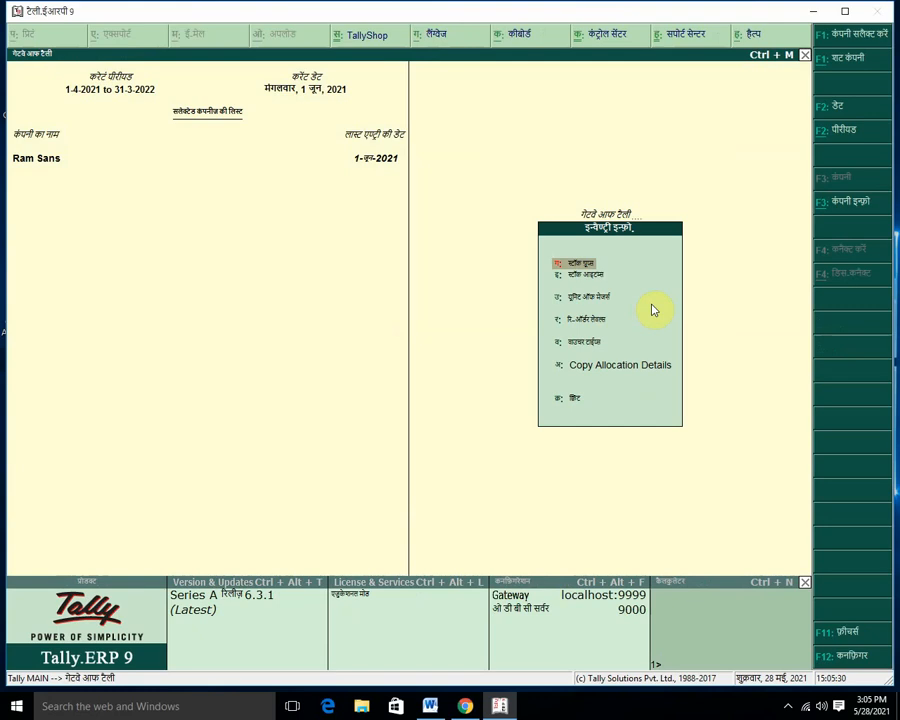
{"action": "key", "text": "Down"}
{"action": "key", "text": "Return"}
{"action": "key", "text": "Escape"}
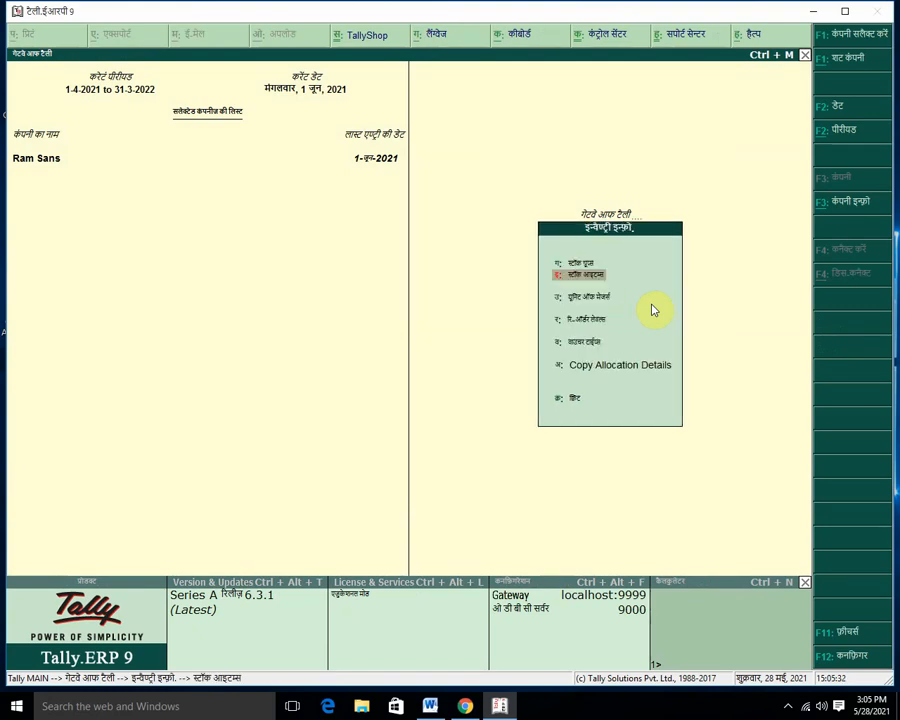
{"action": "key", "text": "Down"}
{"action": "key", "text": "Down"}
{"action": "key", "text": "Escape"}
- View the Balance Sheet report in the new display language, drill into its first entry, and return to the Gateway of Tally
{"action": "key", "text": "Down"}
{"action": "key", "text": "Down"}
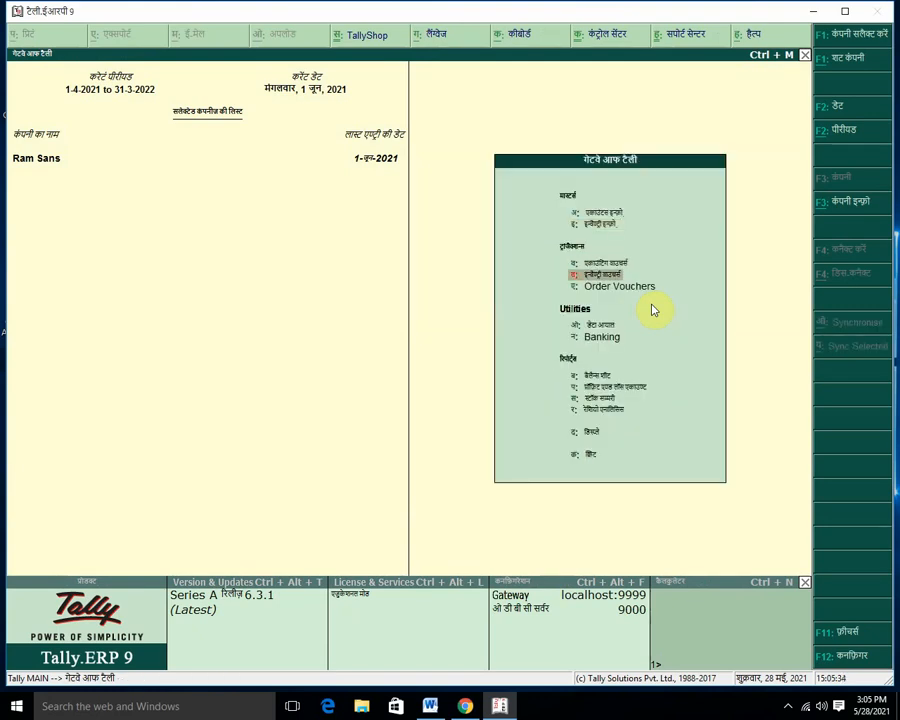
{"action": "key", "text": "Down"}
{"action": "key", "text": "Down"}
{"action": "key", "text": "Down"}
{"action": "key", "text": "Down"}
{"action": "key", "text": "Return"}
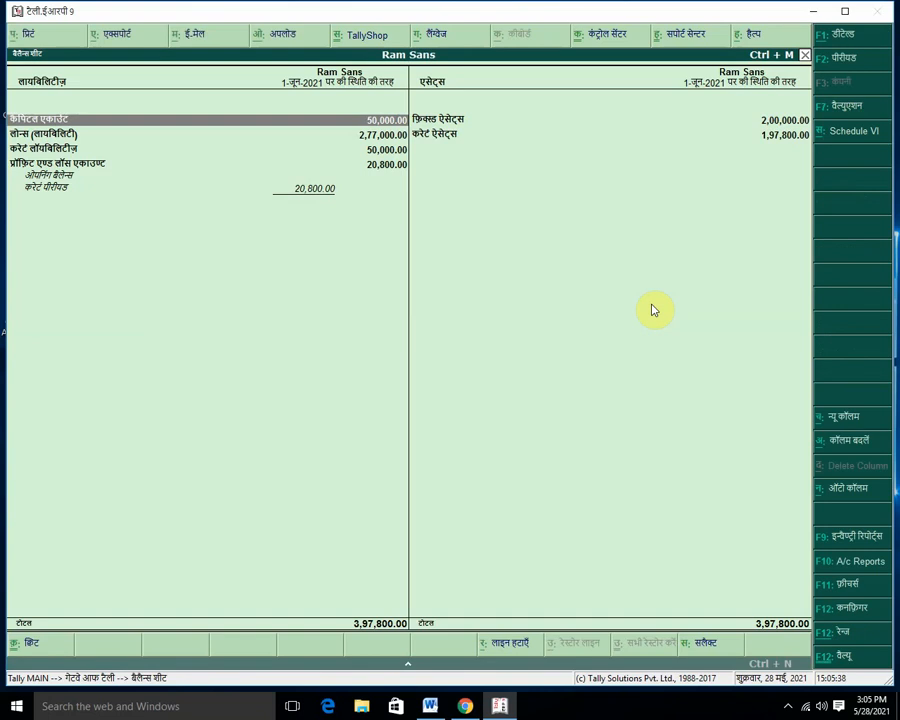
{"action": "key", "text": "Return"}
{"action": "key", "text": "Escape"}
{"action": "key", "text": "Escape"}
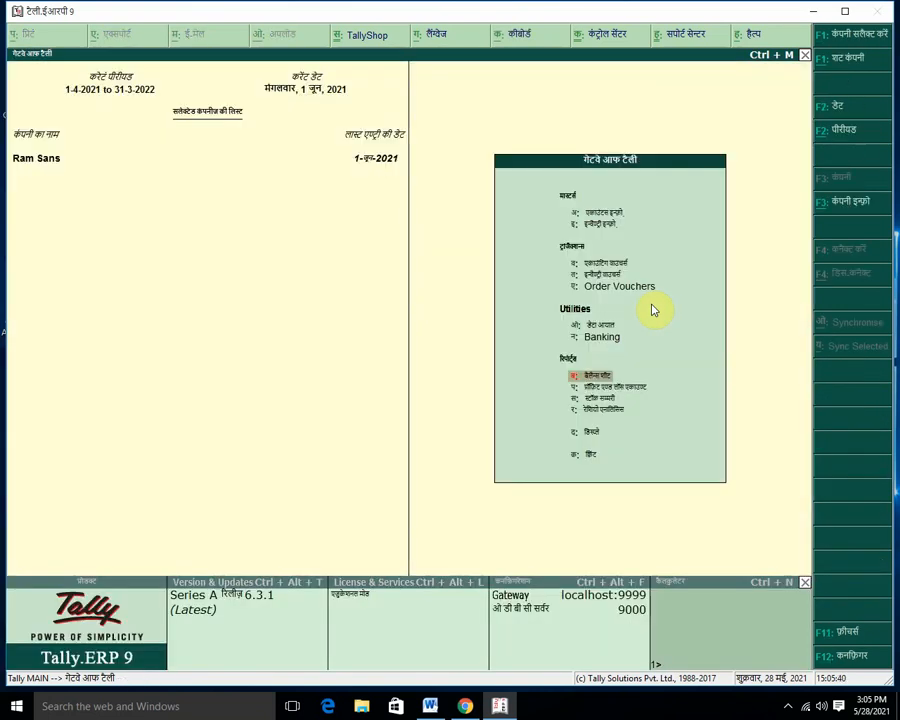
- Open the Day Book report from the Gateway of Tally's Display menu in the Hinglish interface
{"action": "key", "text": "Up"}
{"action": "key", "text": "Up"}
{"action": "key", "text": "Up"}
{"action": "key", "text": "Down"}
{"action": "key", "text": "Down"}
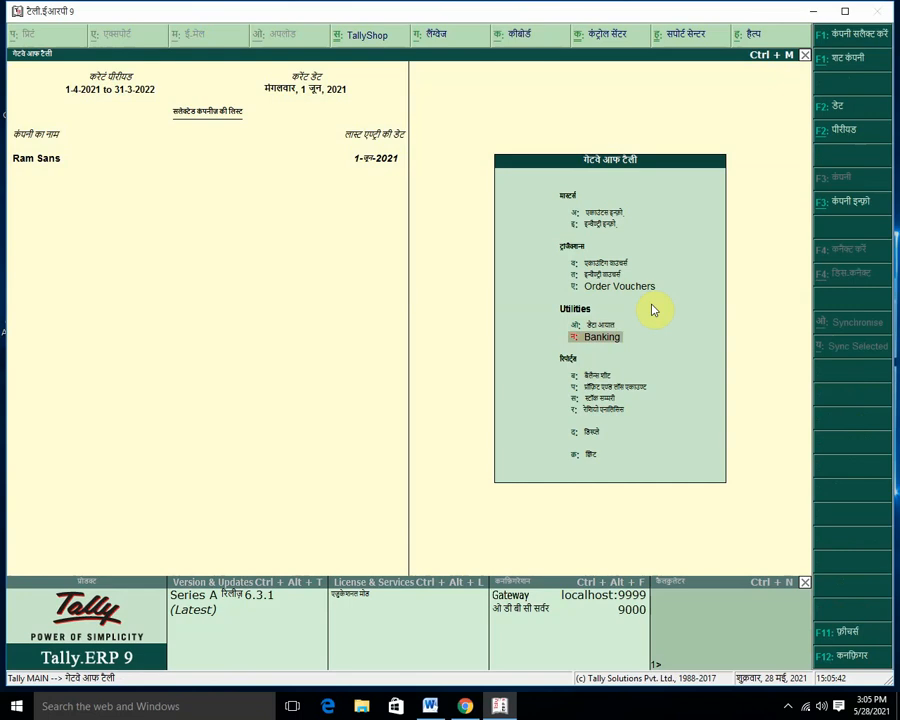
{"action": "key", "text": "Down"}
{"action": "key", "text": "Down"}
{"action": "key", "text": "Down"}
{"action": "key", "text": "Down"}
{"action": "key", "text": "Down"}
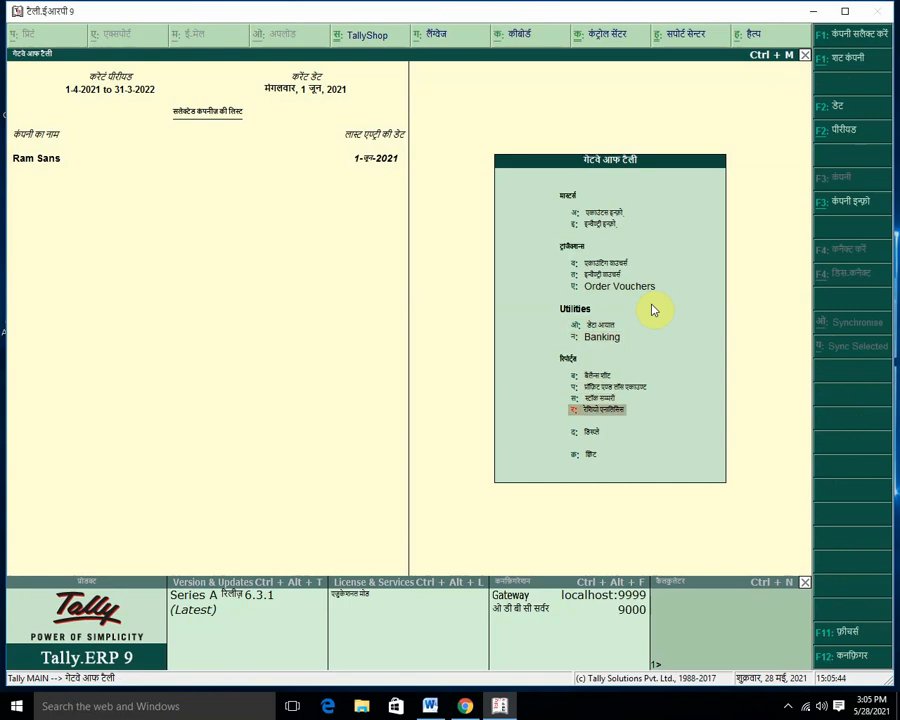
{"action": "key", "text": "Return"}
{"action": "key", "text": "Down"}
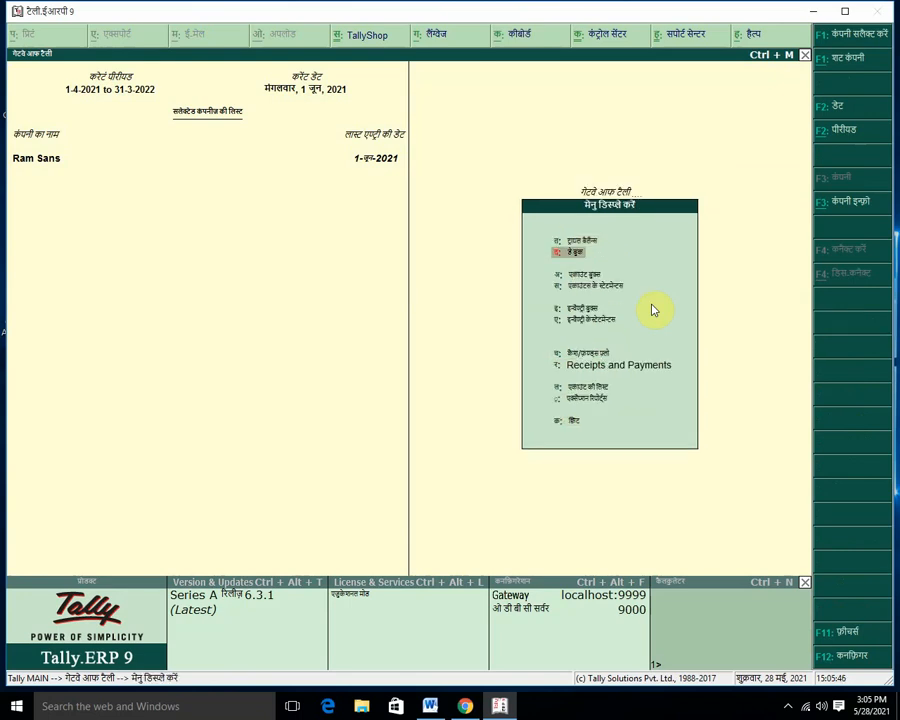
{"action": "key", "text": "Return"}
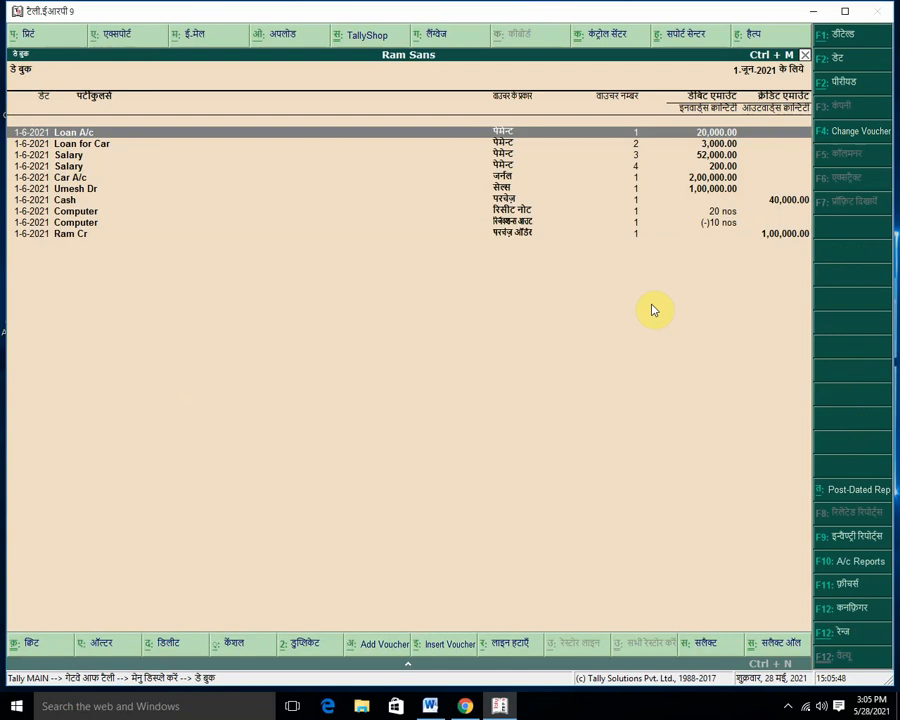
- Try to print the Loan for Car payment voucher from the Day Book
{"action": "key", "text": "Down"}
{"action": "key", "text": "Return"}
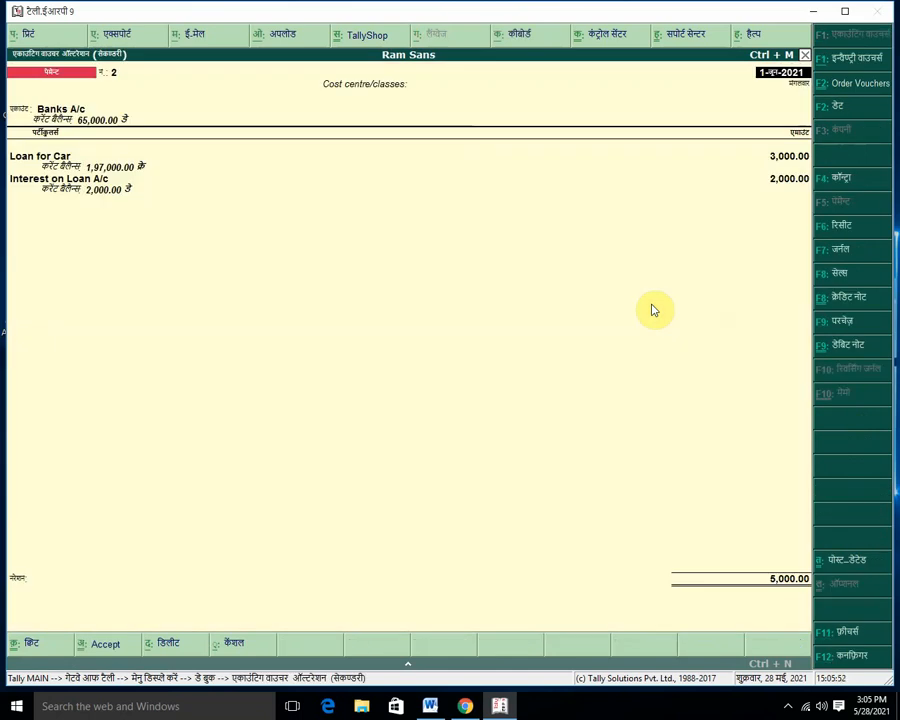
{"action": "key", "text": "alt+p"}
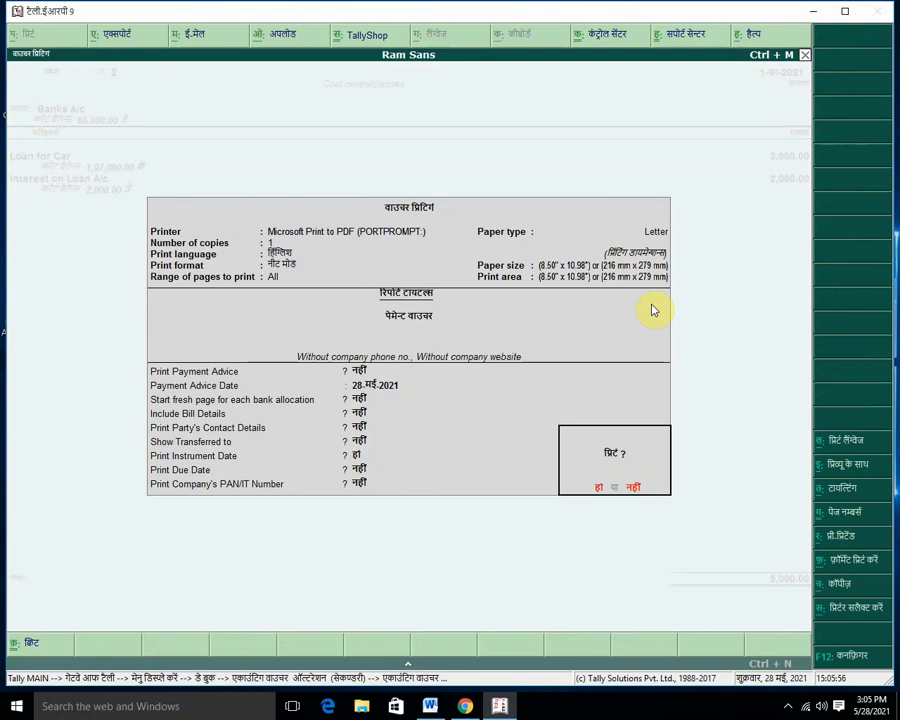
{"action": "left_click", "coordinate": [595, 488]}
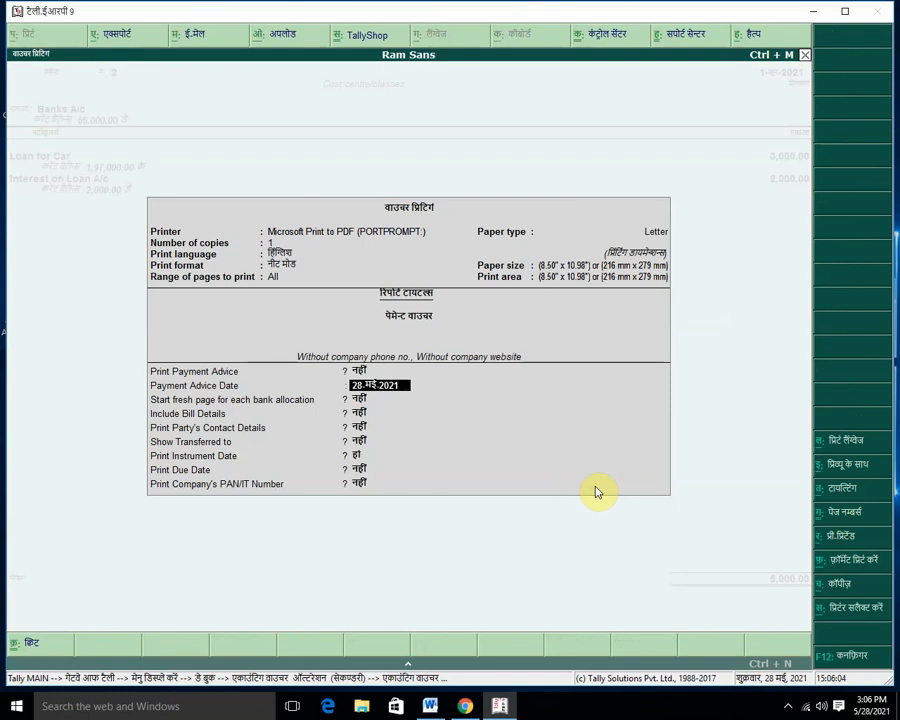
{"action": "key", "text": "Escape"}
{"action": "key", "text": "Escape"}
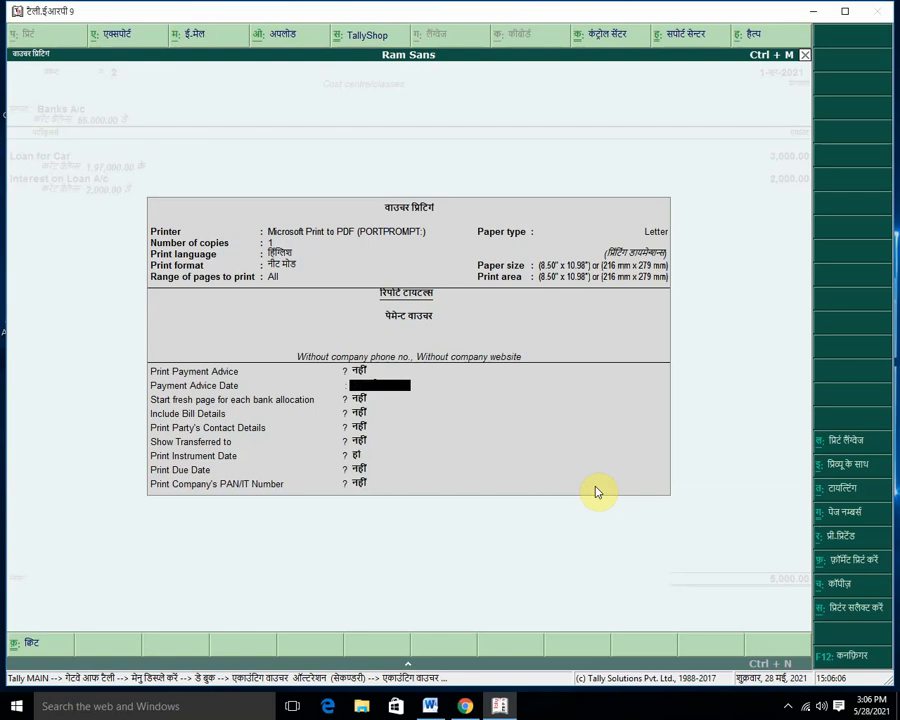
{"action": "key", "text": "Escape"}
{"action": "key", "text": "y"}
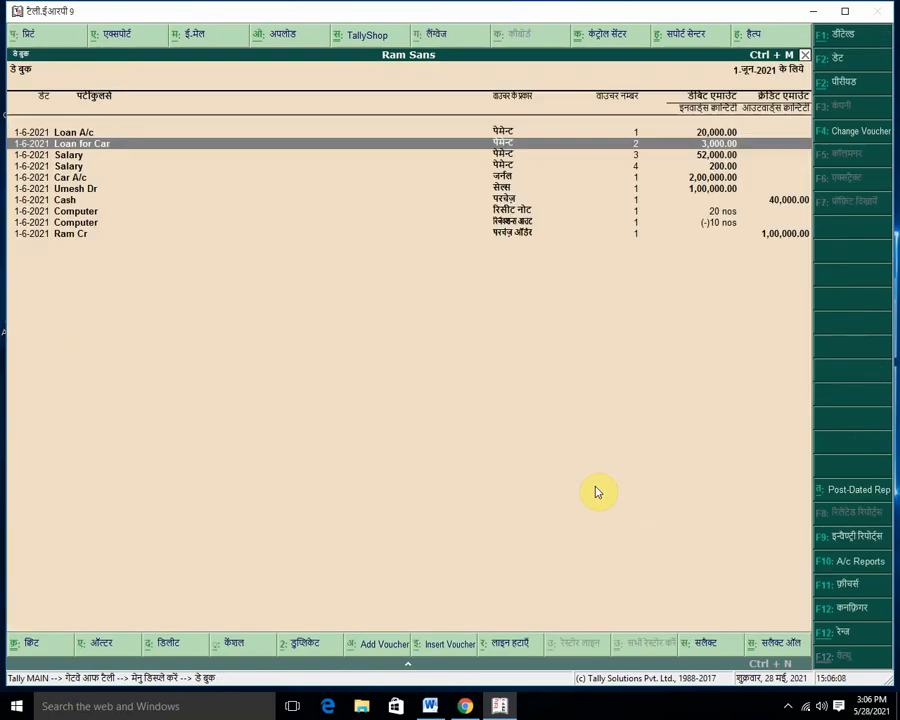
- Look through the Day Book entries, view the Car A/c journal voucher, and return to the Day Book
{"action": "key", "text": "Down"}
{"action": "key", "text": "Down"}
{"action": "key", "text": "Down"}
{"action": "key", "text": "Down"}
{"action": "key", "text": "Down"}
{"action": "key", "text": "Down"}
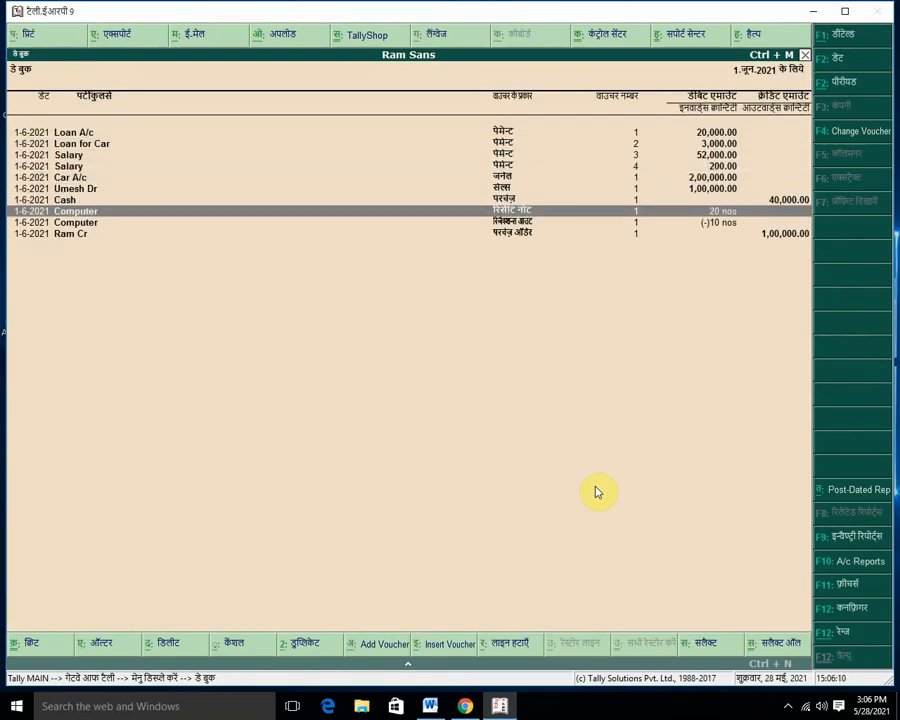
{"action": "key", "text": "Down"}
{"action": "key", "text": "Down"}
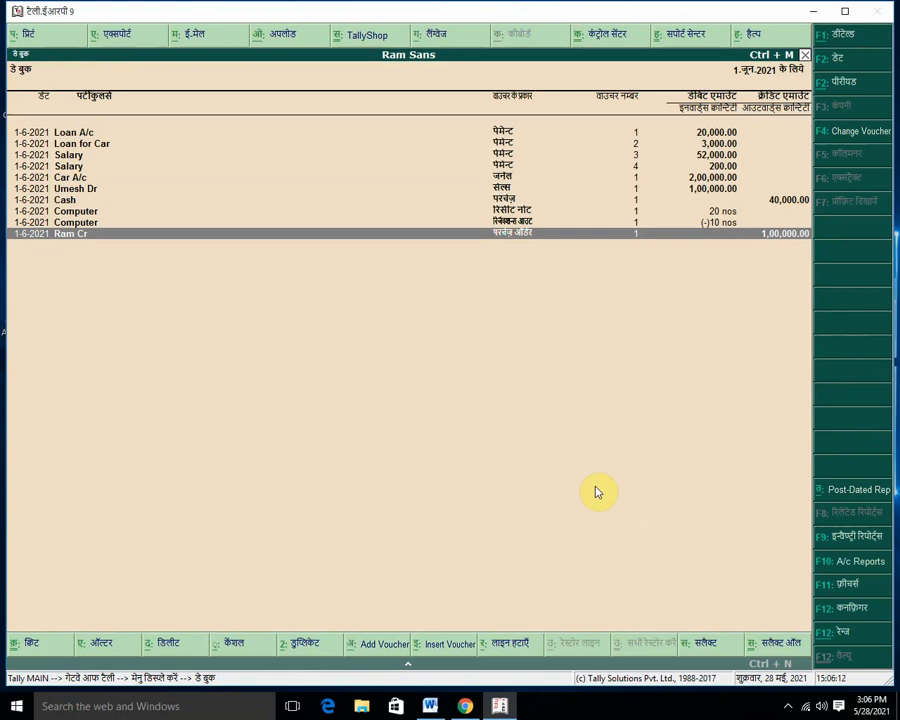
{"action": "key", "text": "Up"}
{"action": "key", "text": "Up"}
{"action": "key", "text": "Up"}
{"action": "key", "text": "Up"}
{"action": "key", "text": "Up"}
{"action": "key", "text": "Return"}
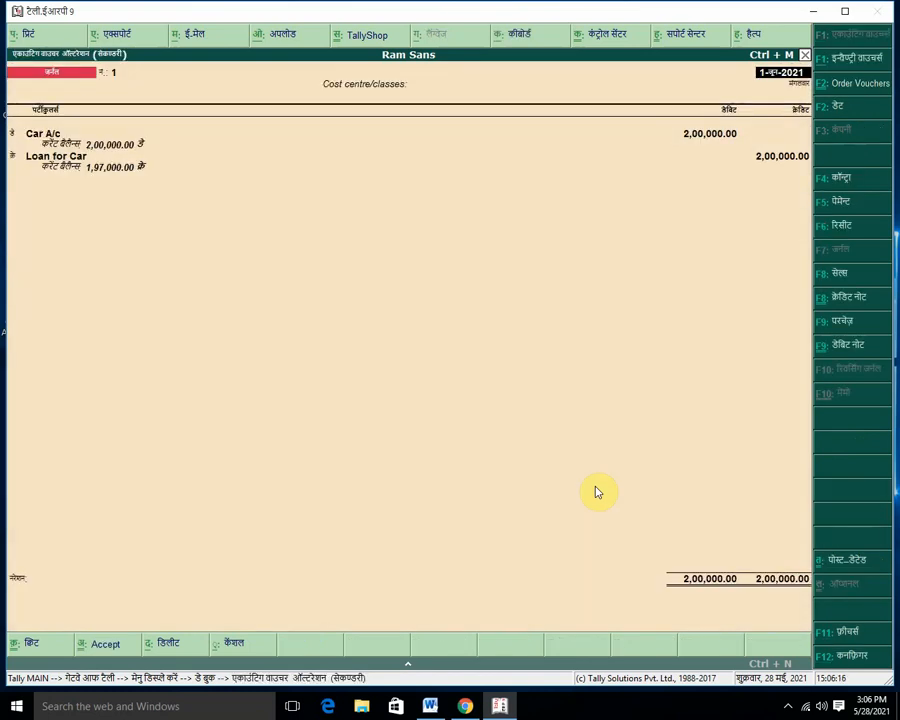
{"action": "key", "text": "Escape"}
{"action": "key", "text": "y"}
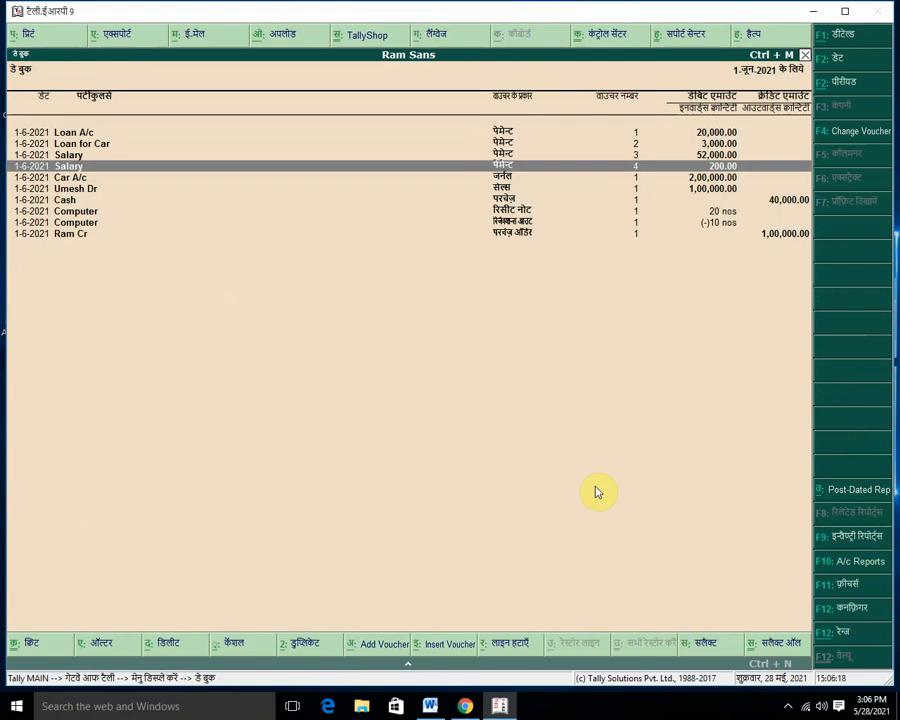
- Print Salary payment voucher number 3 to a PDF named pjjj in the Documents folder
{"action": "key", "text": "Up"}
{"action": "key", "text": "Return"}
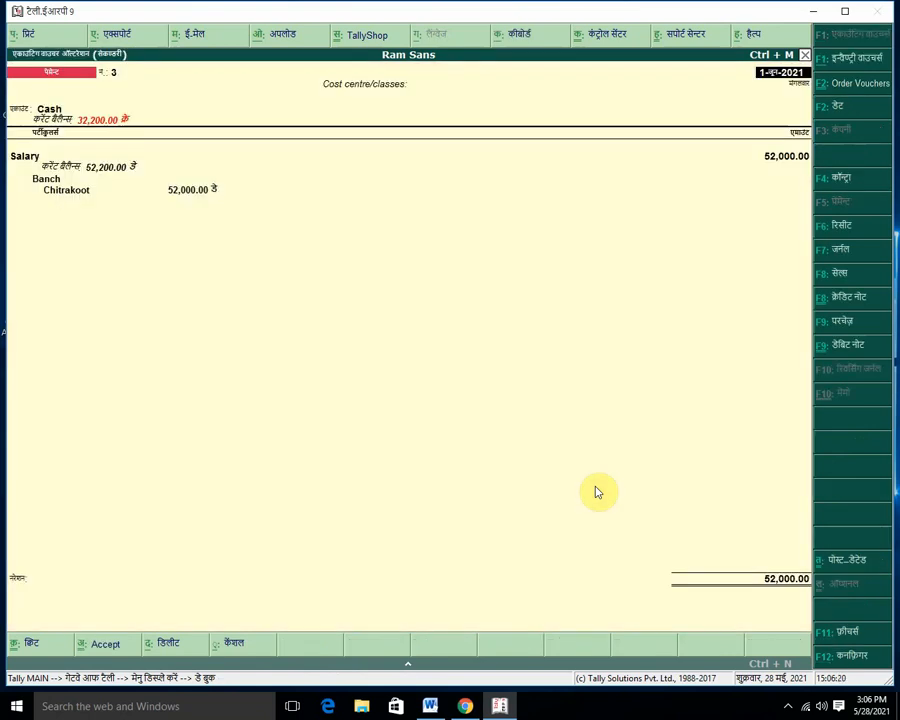
{"action": "key", "text": "alt+p"}
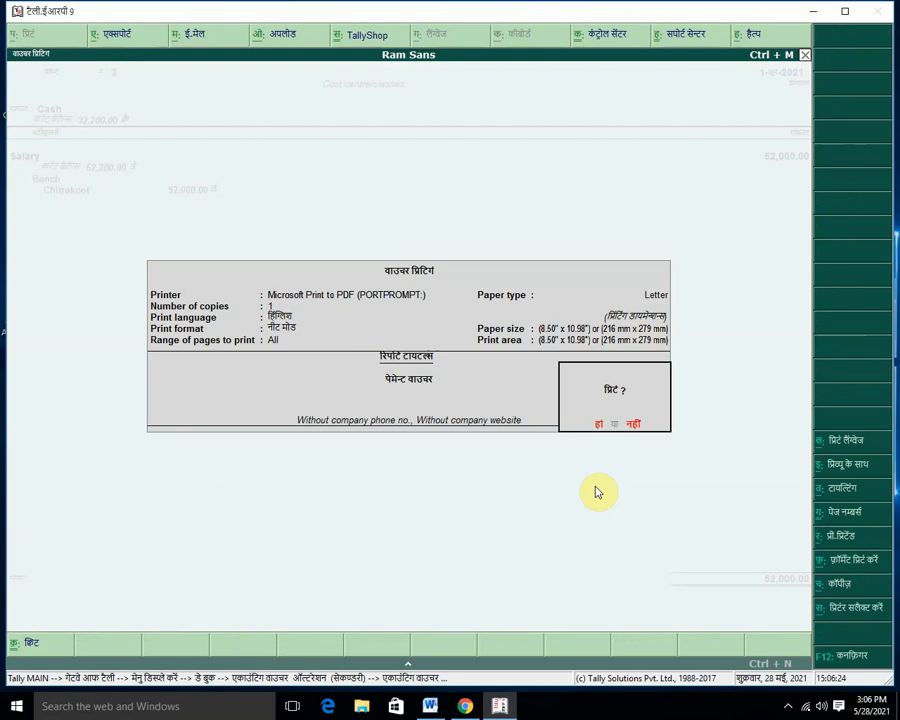
{"action": "left_click", "coordinate": [599, 424]}
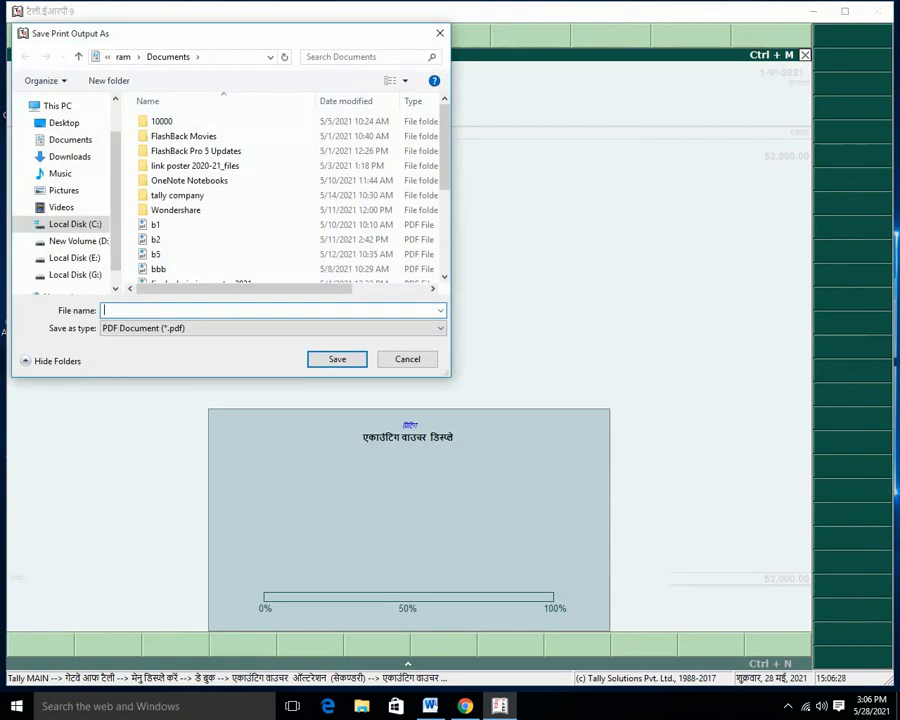
{"action": "type", "text": "pijj"}
{"action": "key", "text": "Return"}
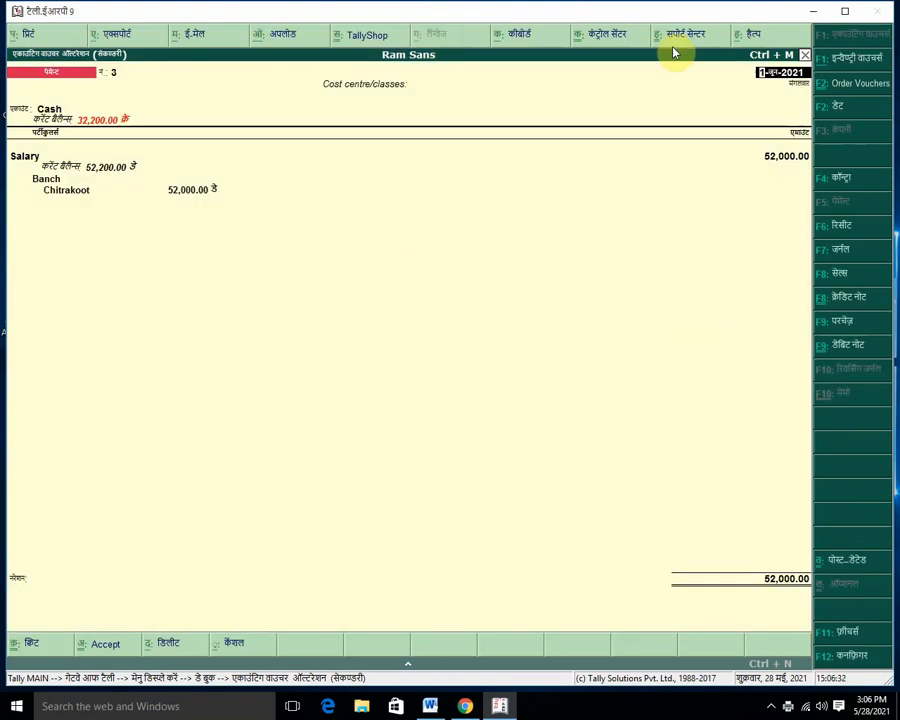
- Minimise Tally, refresh the desktop, and open pjjj.pdf from the Documents folder in File Explorer
{"action": "left_click", "coordinate": [815, 12]}
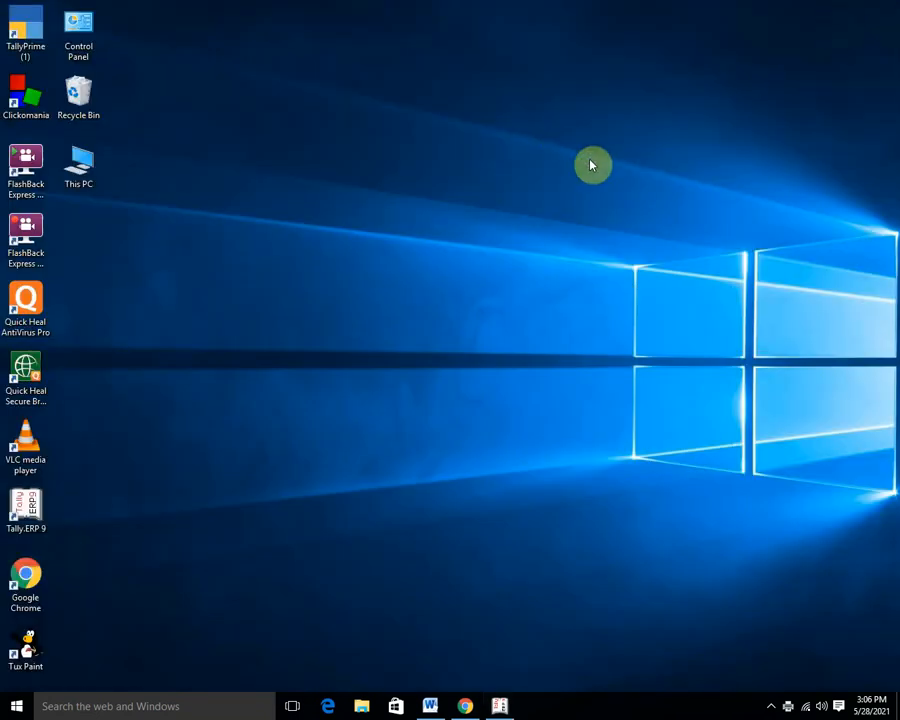
{"action": "right_click", "coordinate": [463, 192]}
{"action": "left_click", "coordinate": [496, 234]}
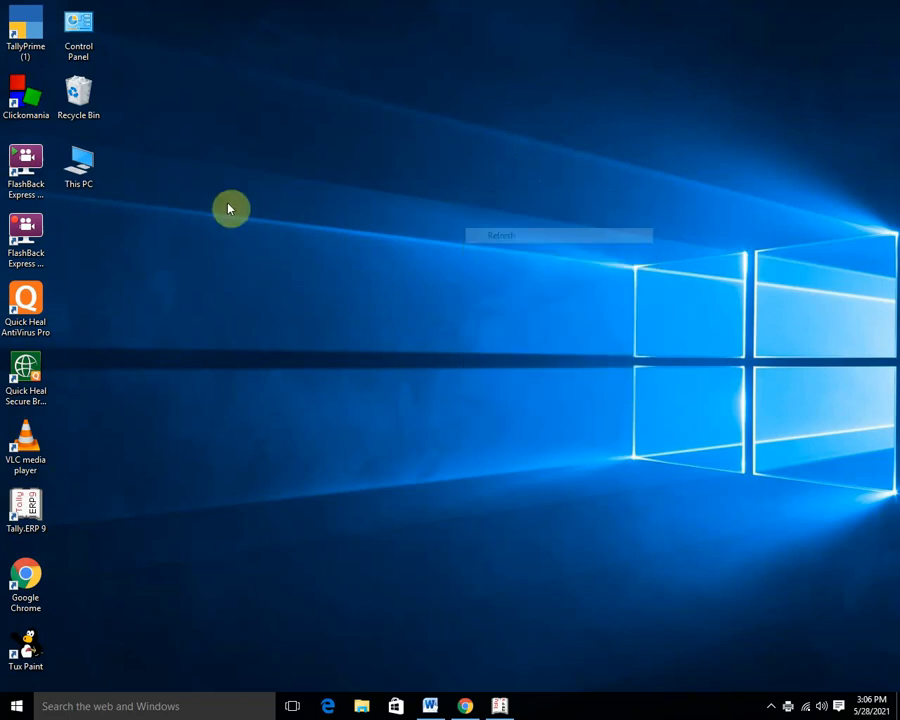
{"action": "left_click", "coordinate": [86, 172]}
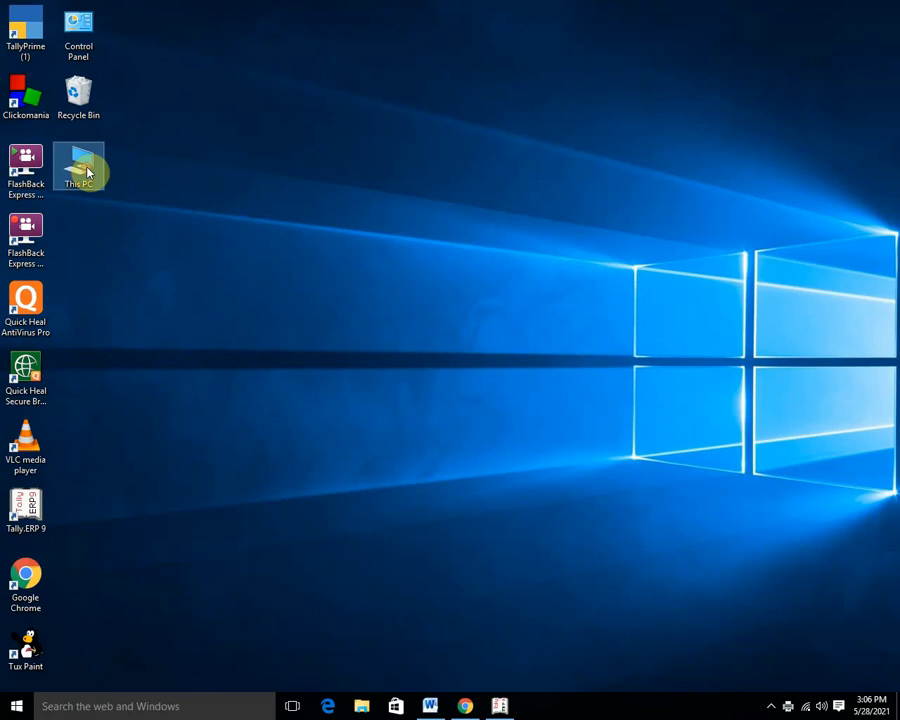
{"action": "left_click", "coordinate": [476, 169]}
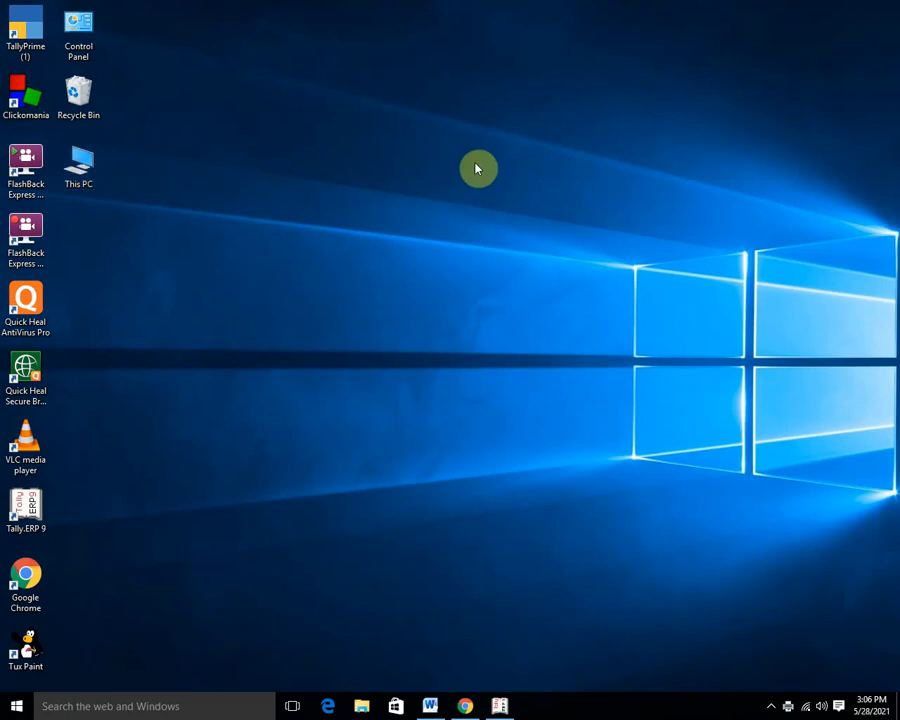
{"action": "key", "text": "super+e"}
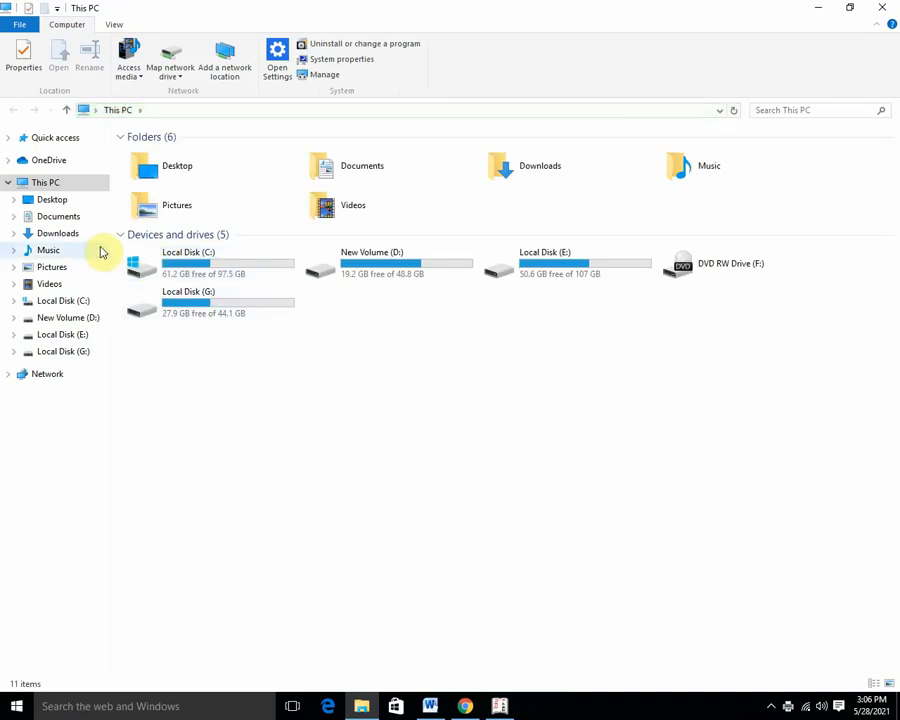
{"action": "left_click", "coordinate": [62, 217]}
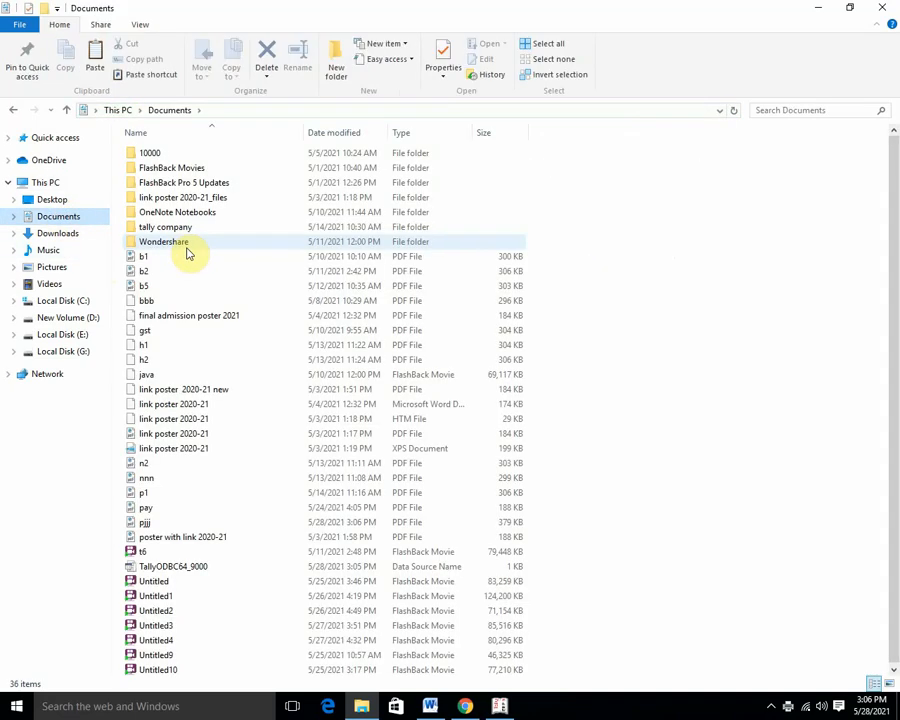
{"action": "left_click", "coordinate": [147, 522]}
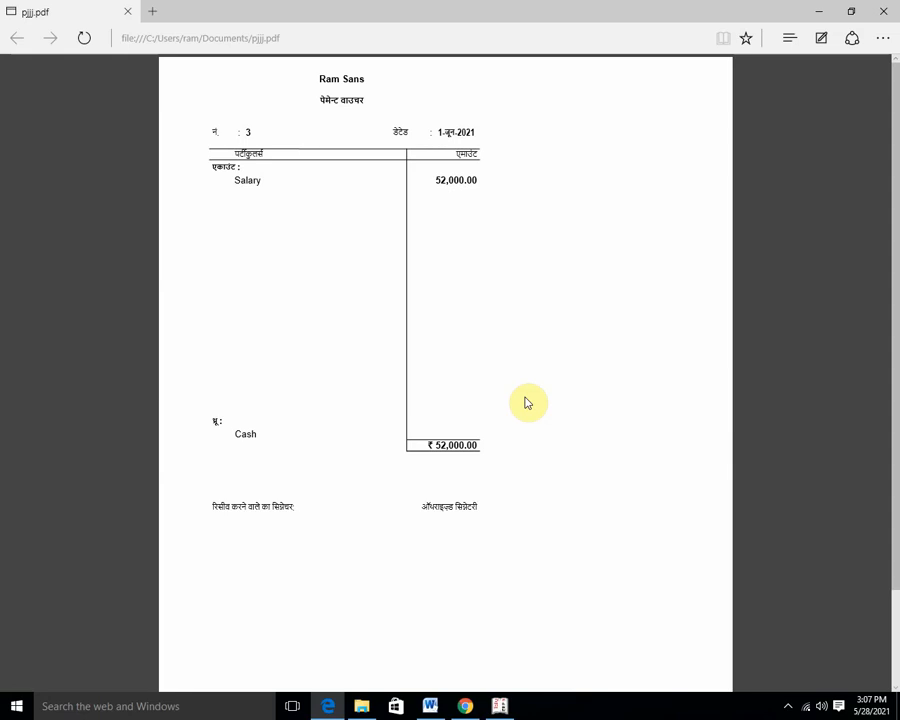
- Examine the headings, amounts and signature labels of the printed payment voucher PDF, and close it
{"action": "scroll", "coordinate": [528, 403], "scroll_direction": "up", "scroll_amount": 5}
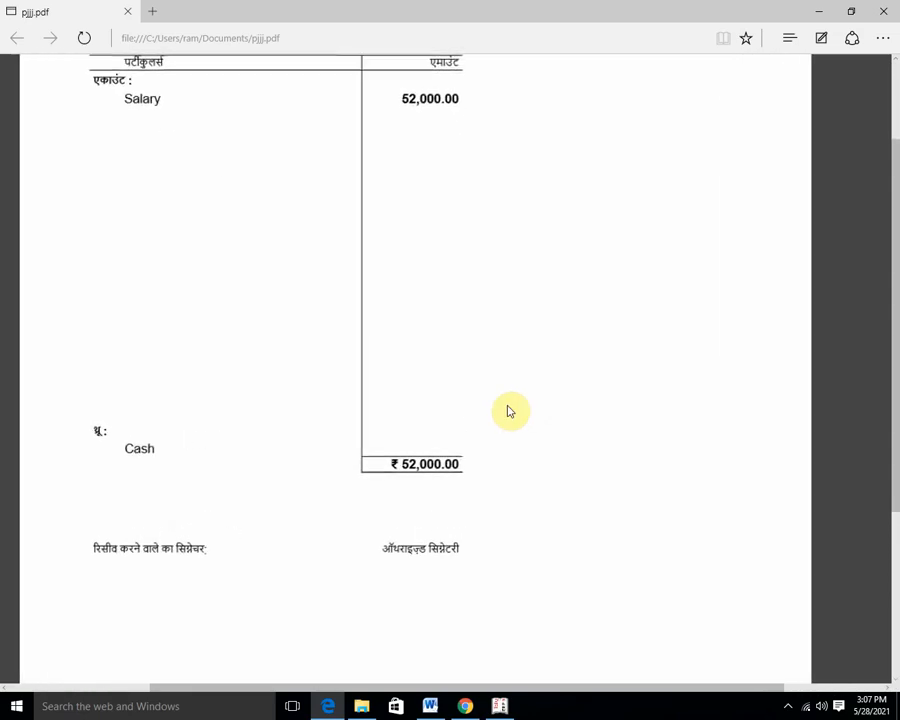
{"action": "scroll", "coordinate": [283, 416], "scroll_direction": "up", "scroll_amount": 2}
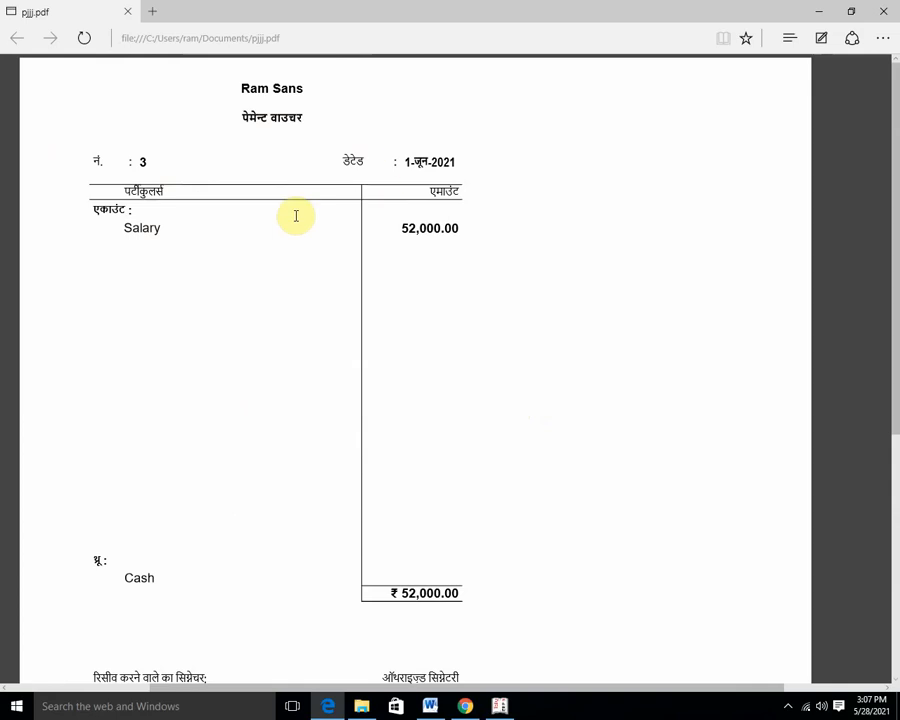
{"action": "scroll", "coordinate": [300, 220], "scroll_direction": "down", "scroll_amount": 4}
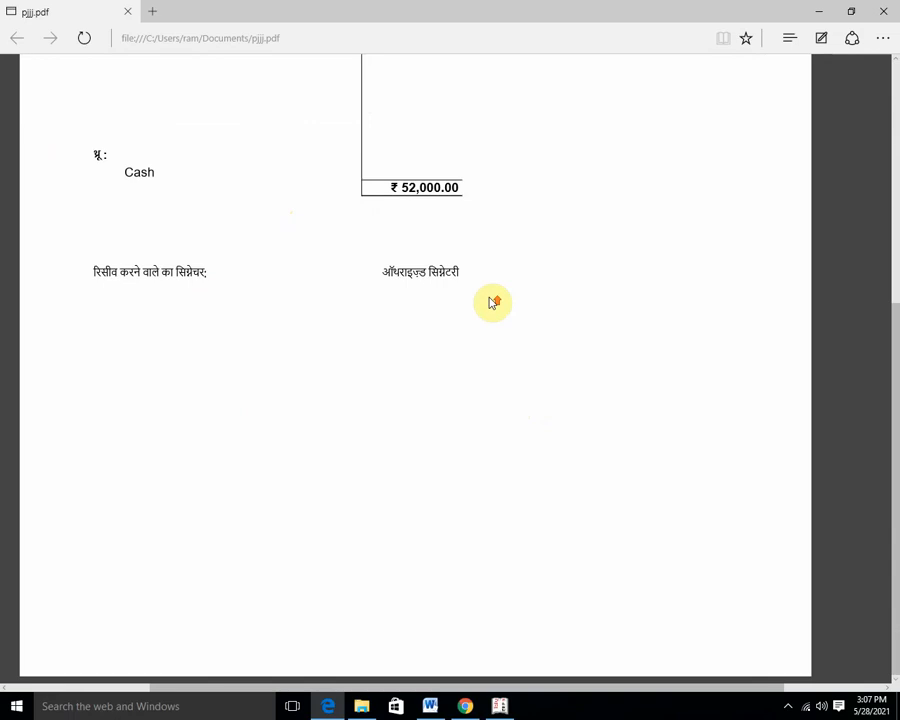
{"action": "scroll", "coordinate": [493, 302], "scroll_direction": "up", "scroll_amount": 4}
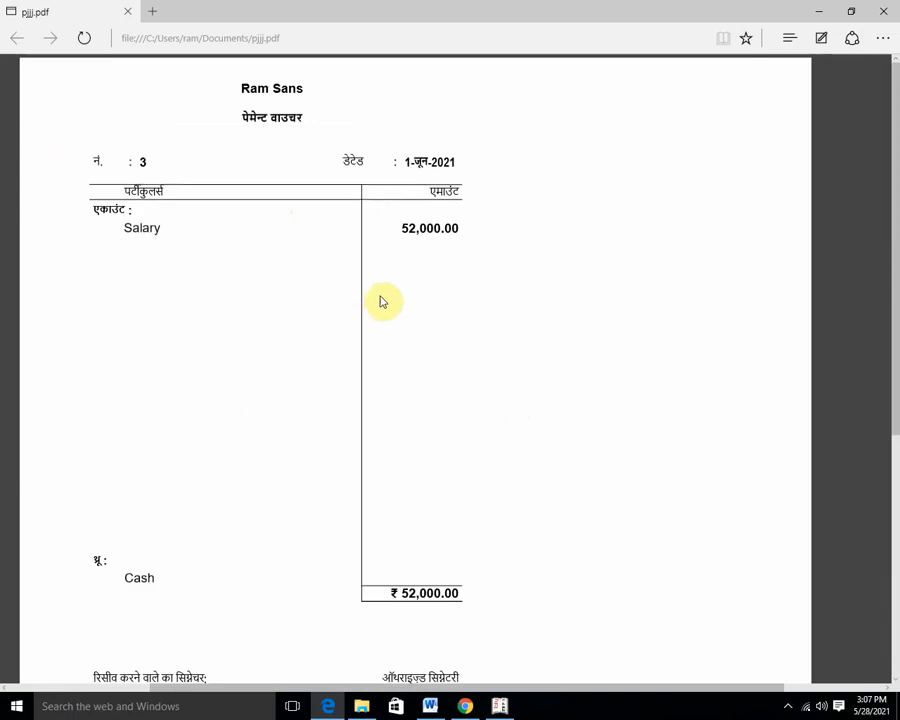
{"action": "scroll", "coordinate": [386, 298], "scroll_direction": "down", "scroll_amount": 3}
{"action": "scroll", "coordinate": [358, 305], "scroll_direction": "up", "scroll_amount": 3}
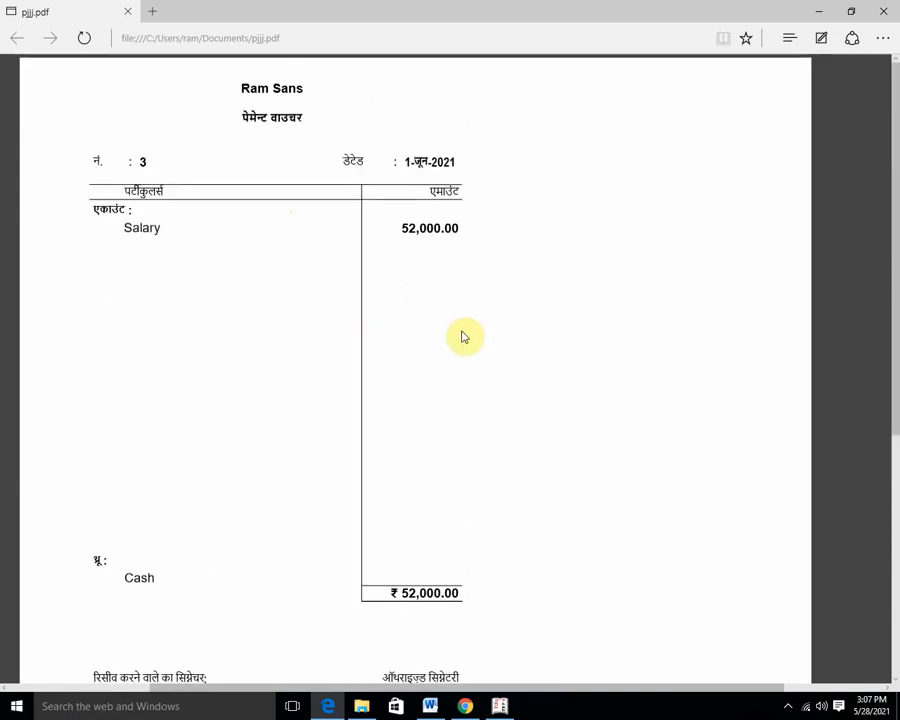
{"action": "left_click", "coordinate": [883, 11]}
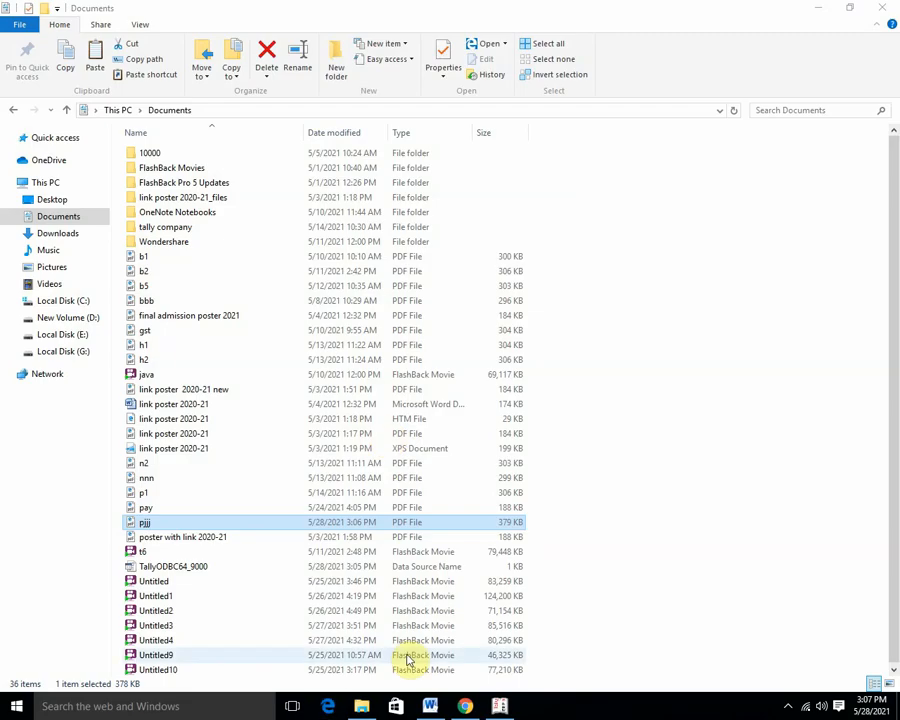
- Switch back to Tally.ERP 9 and leave the Salary voucher and Day Book for the Display menu
{"action": "left_click", "coordinate": [505, 705]}
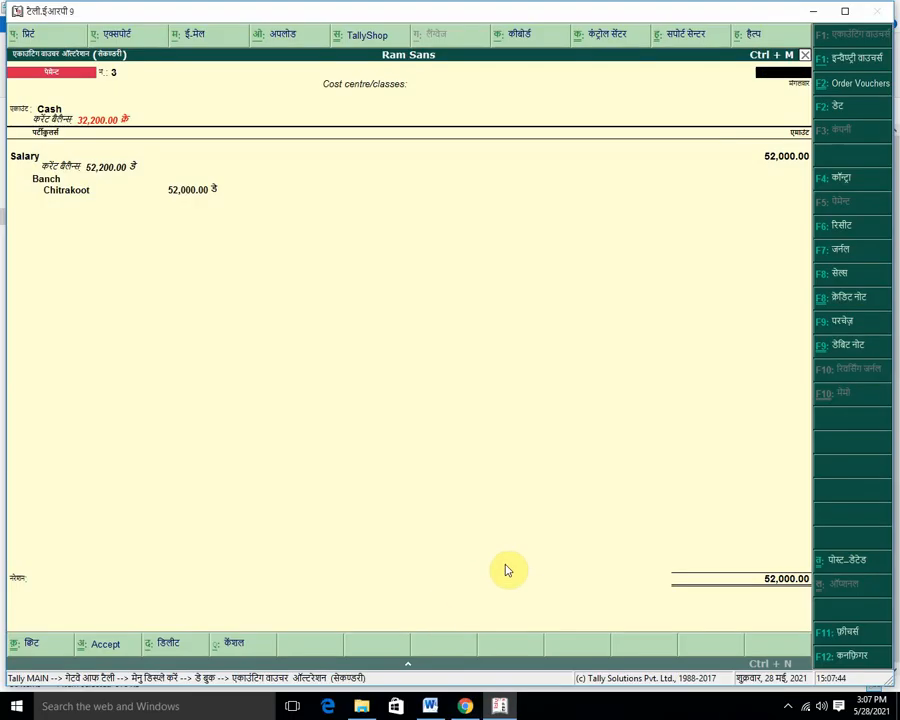
{"action": "key", "text": "Escape"}
{"action": "key", "text": "y"}
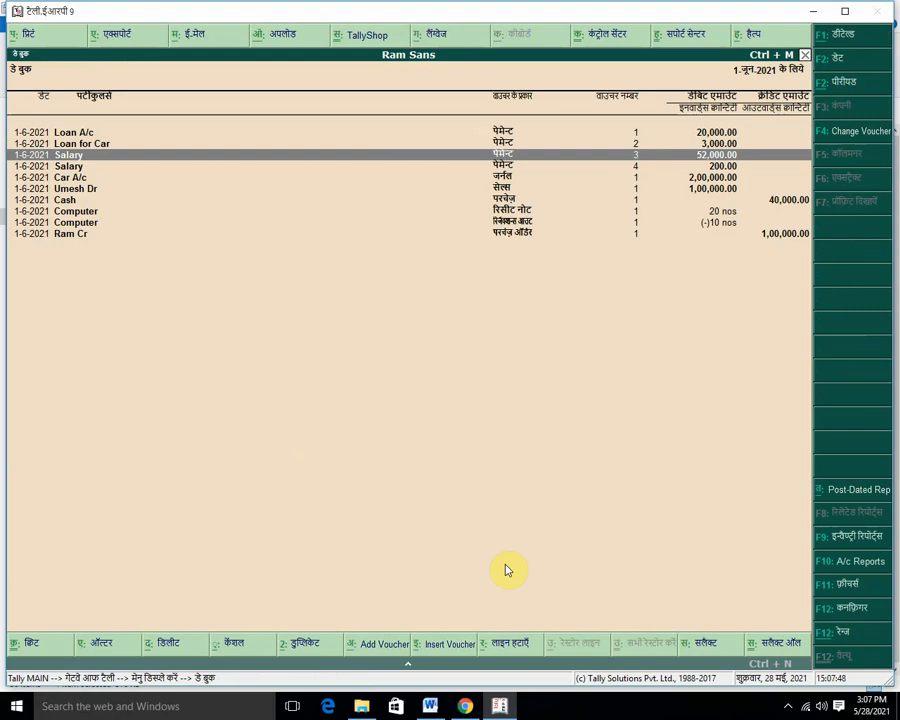
{"action": "key", "text": "Escape"}
- Look into the Statements of Accounts menu and its Outstandings entry, and open the Account Books menu
{"action": "key", "text": "Down"}
{"action": "key", "text": "Down"}
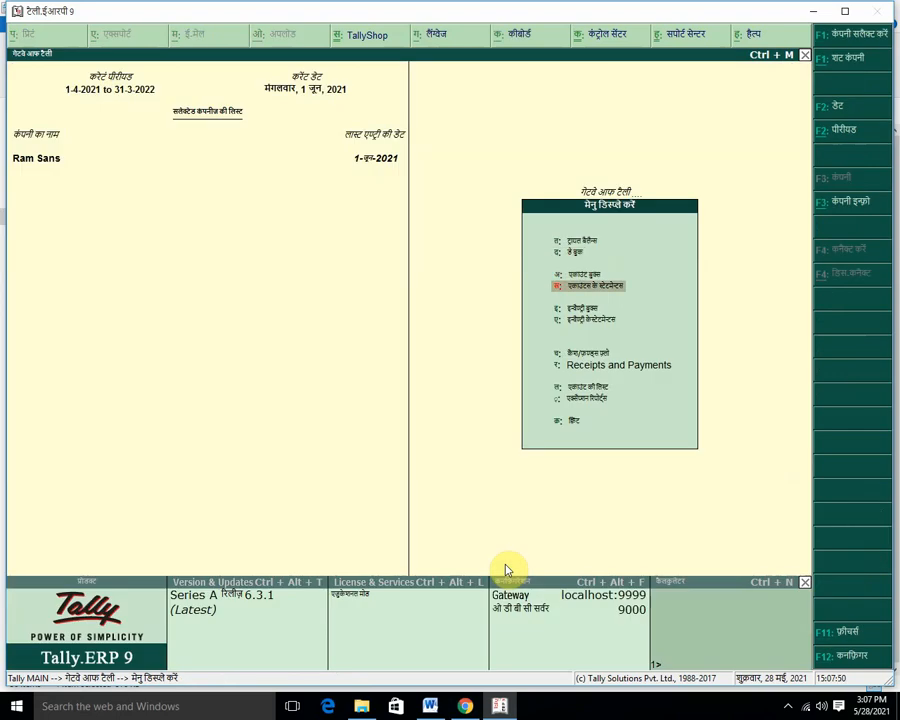
{"action": "key", "text": "Return"}
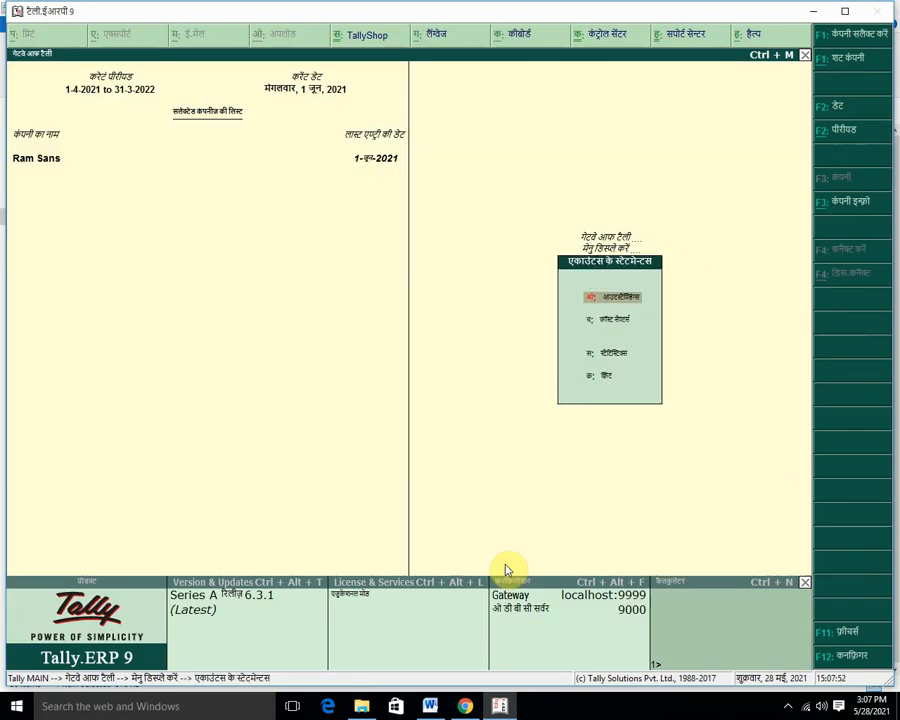
{"action": "key", "text": "Return"}
{"action": "key", "text": "Escape"}
{"action": "key", "text": "Escape"}
{"action": "key", "text": "Up"}
{"action": "key", "text": "Return"}
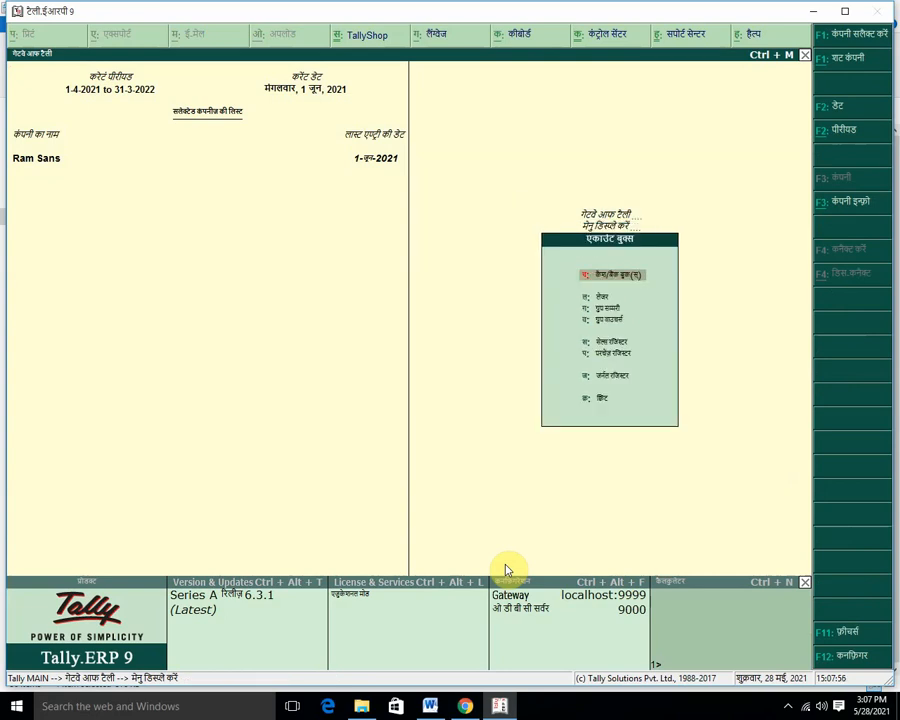
- Leave the Account Books and Display menus and start a Sales voucher from Accounting Vouchers
{"action": "key", "text": "Escape"}
{"action": "key", "text": "Up"}
{"action": "key", "text": "Up"}
{"action": "key", "text": "Up"}
{"action": "key", "text": "Up"}
{"action": "key", "text": "Up"}
{"action": "key", "text": "Up"}
{"action": "key", "text": "Up"}
{"action": "key", "text": "Up"}
{"action": "key", "text": "Up"}
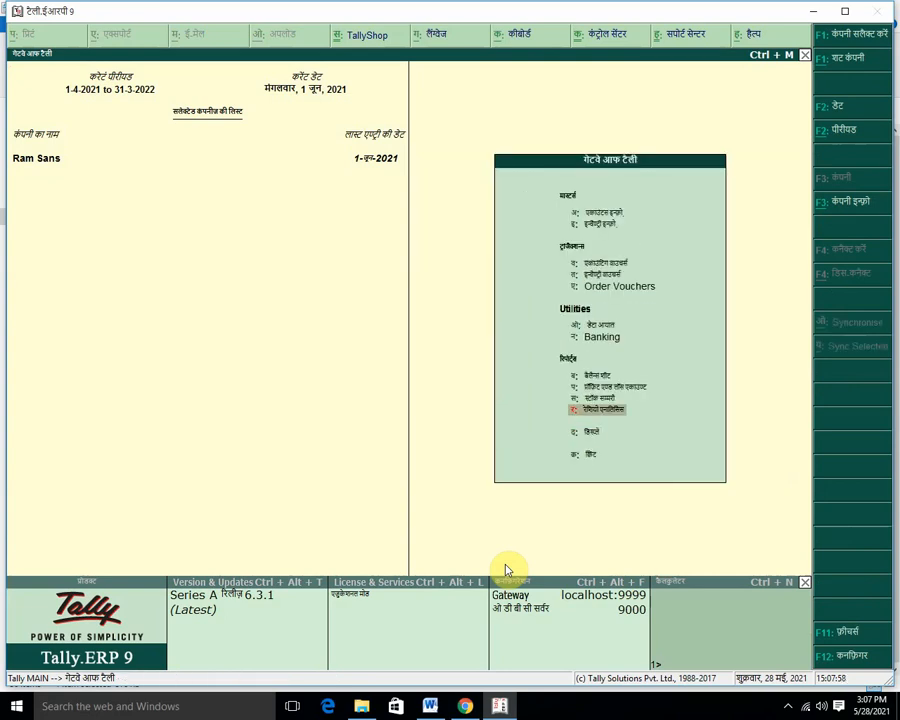
{"action": "key", "text": "Return"}
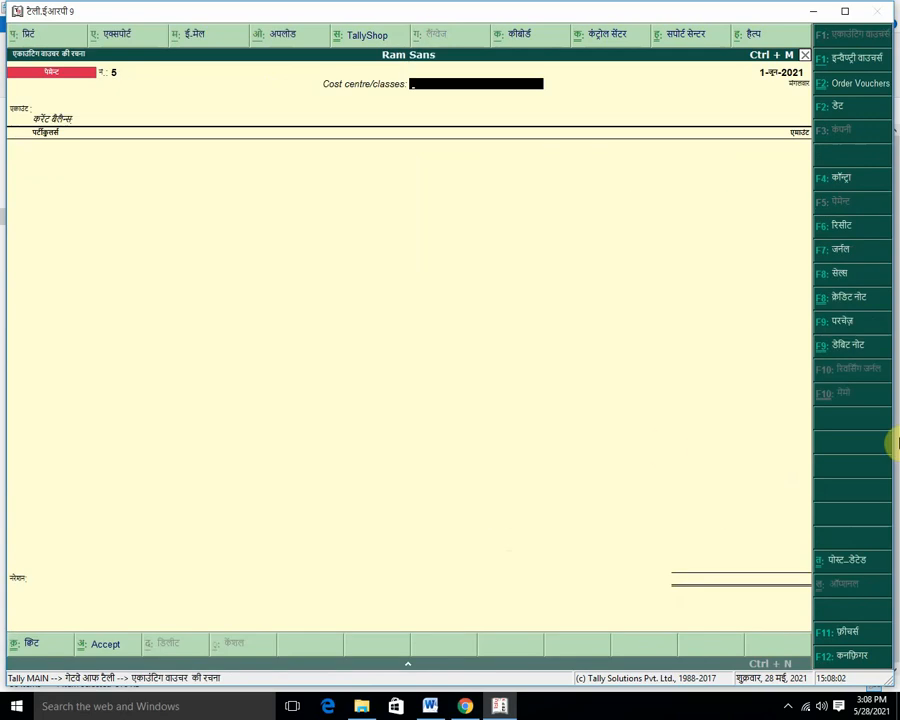
{"action": "left_click", "coordinate": [838, 274]}
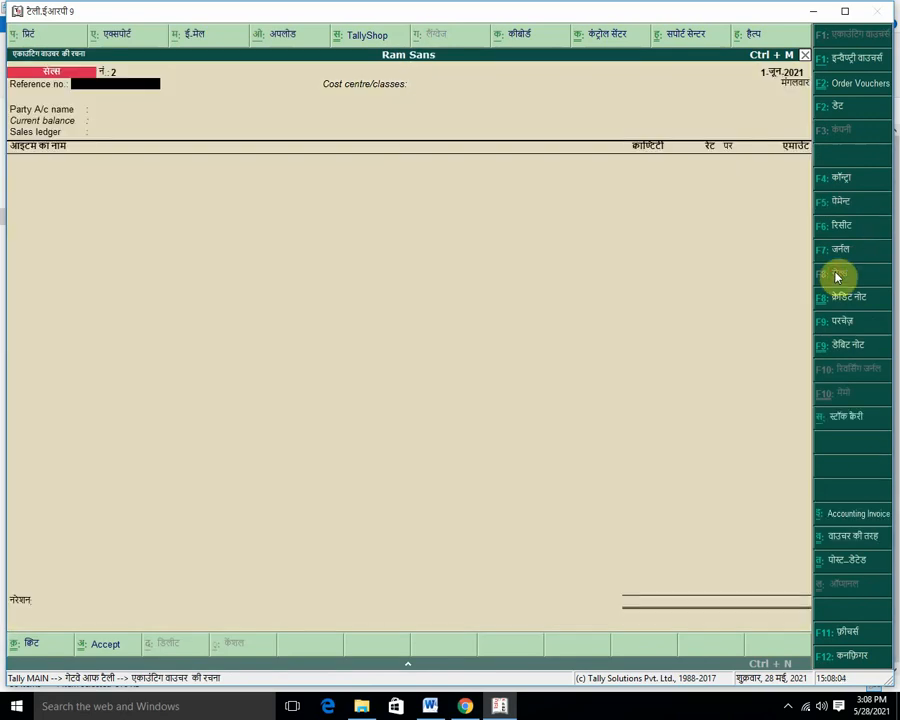
- Enter reference number 65 in the Sales voucher and select the last ledger in the list as the party account
{"action": "type", "text": "65"}
{"action": "key", "text": "Return"}
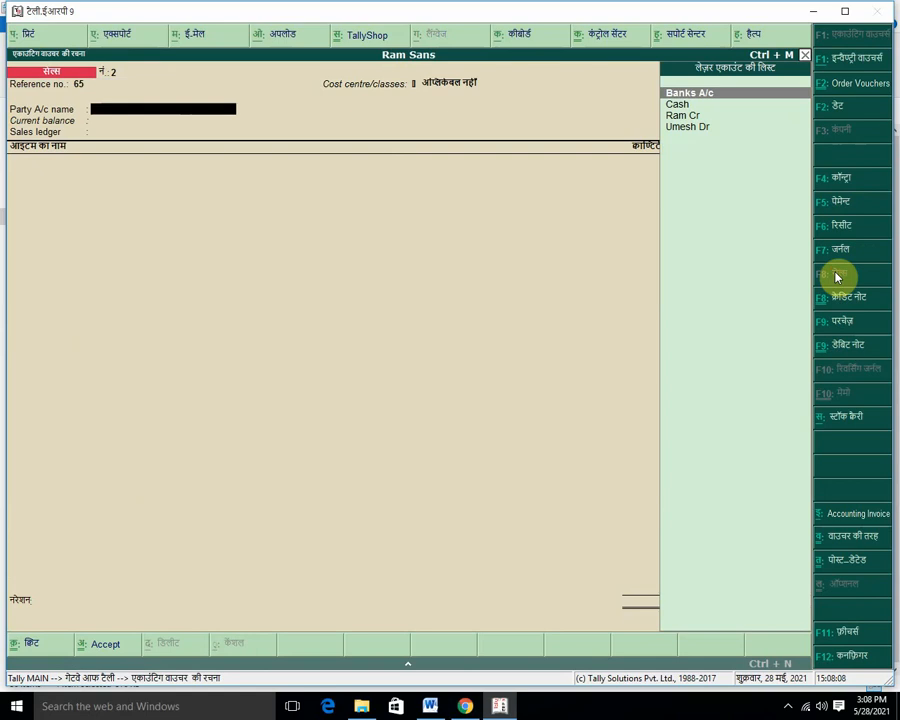
{"action": "key", "text": "Down"}
{"action": "key", "text": "Down"}
{"action": "key", "text": "Down"}
{"action": "key", "text": "Return"}
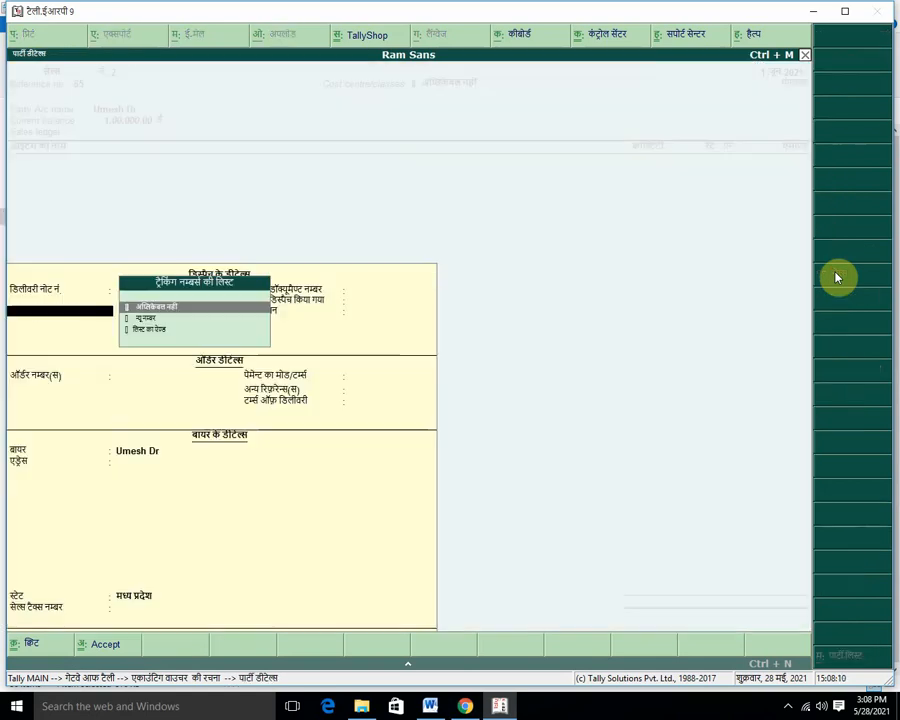
- Accept the default dispatch, order and buyer details for the party, and choose Sales A/c as the sales ledger
{"action": "key", "text": "Return"}
{"action": "key", "text": "Return"}
{"action": "key", "text": "Return"}
{"action": "key", "text": "Return"}
{"action": "key", "text": "Return"}
{"action": "key", "text": "Return"}
{"action": "key", "text": "Return"}
{"action": "key", "text": "Return"}
{"action": "key", "text": "Return"}
{"action": "key", "text": "Return"}
{"action": "key", "text": "Return"}
{"action": "key", "text": "Return"}
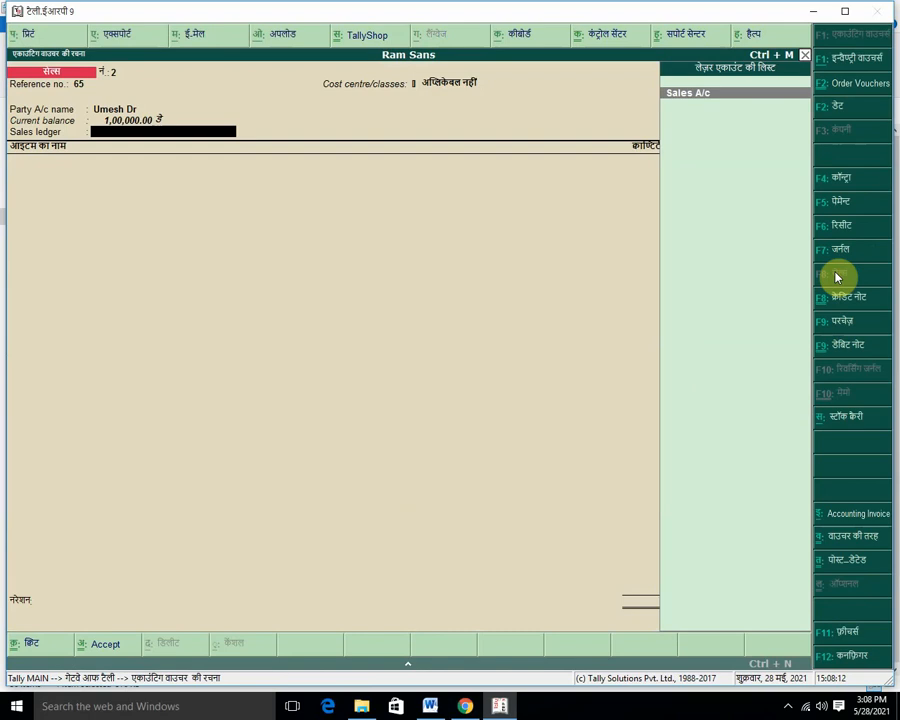
{"action": "key", "text": "Return"}
- Add the Computer stock item with a quantity of 5 nos at a rate of 10,000.00, keeping tracking and order numbers not applicable
{"action": "key", "text": "Down"}
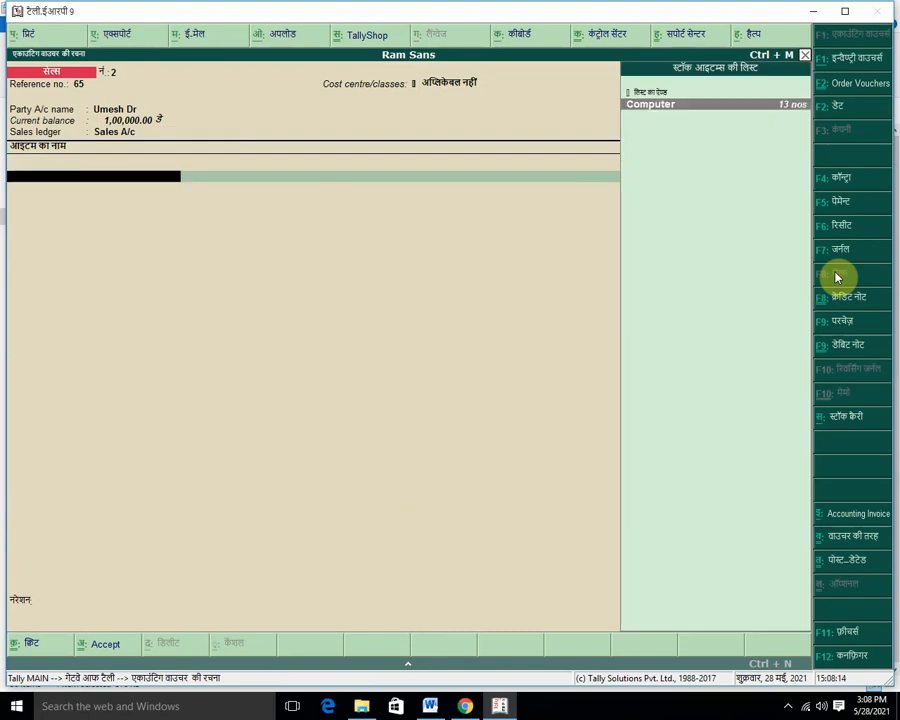
{"action": "key", "text": "Return"}
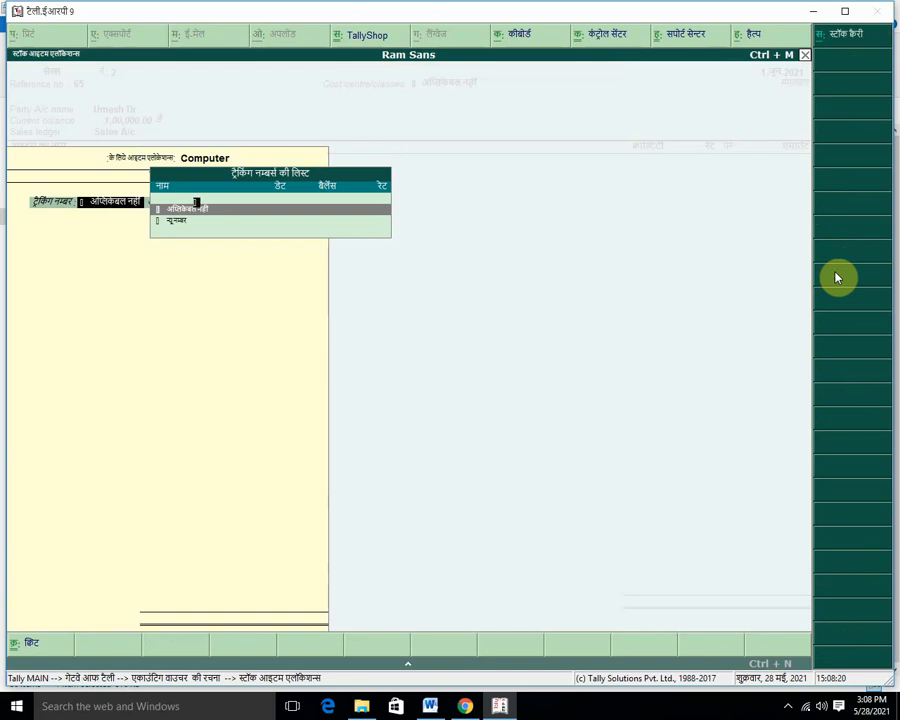
{"action": "key", "text": "Return"}
{"action": "key", "text": "Return"}
{"action": "key", "text": "Return"}
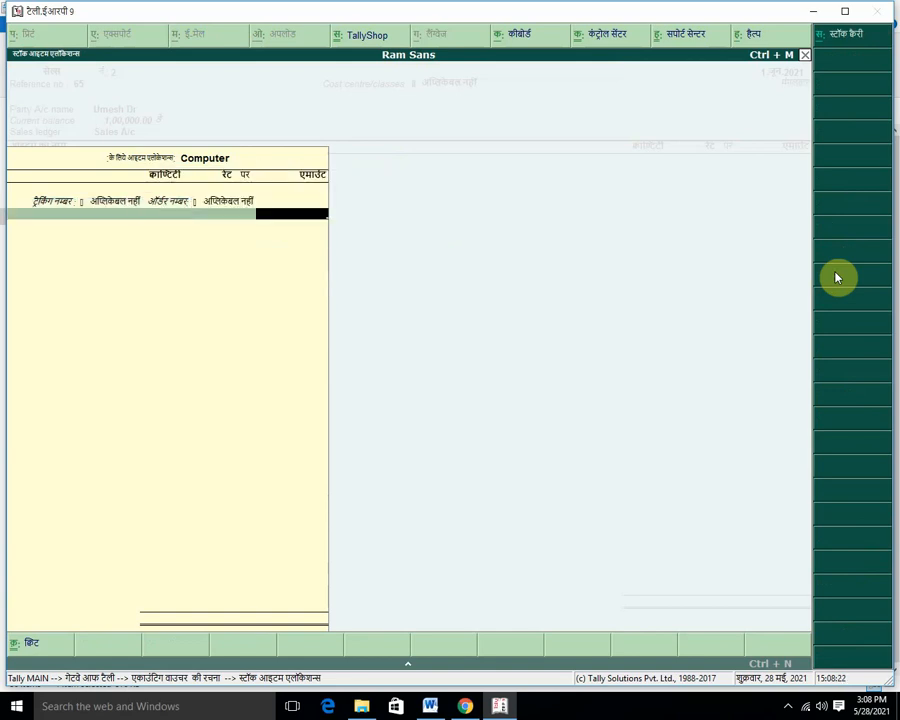
{"action": "key", "text": "BackSpace"}
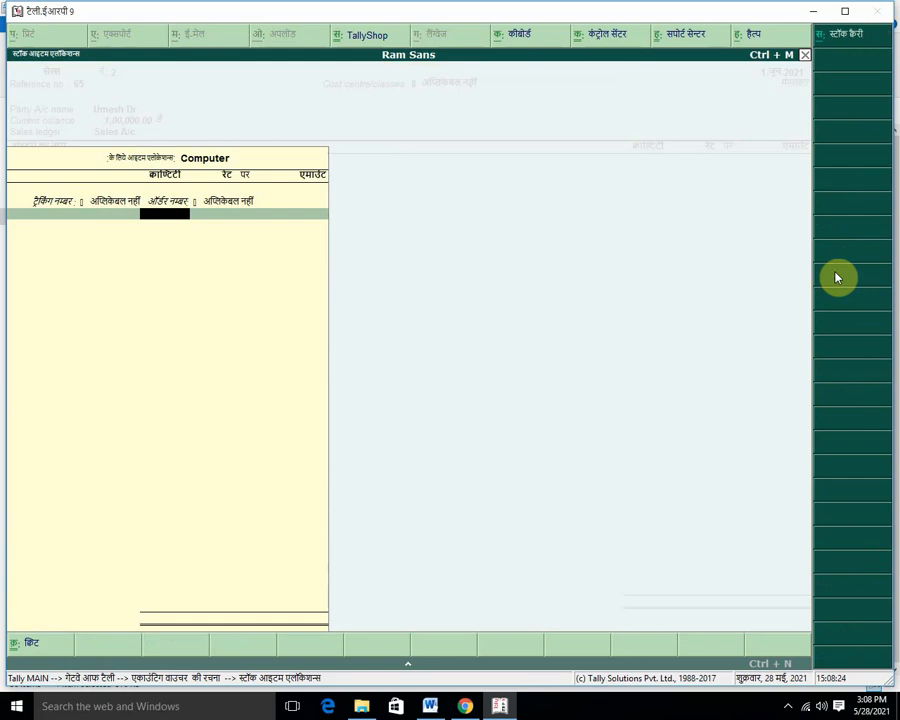
{"action": "type", "text": "5"}
{"action": "key", "text": "Return"}
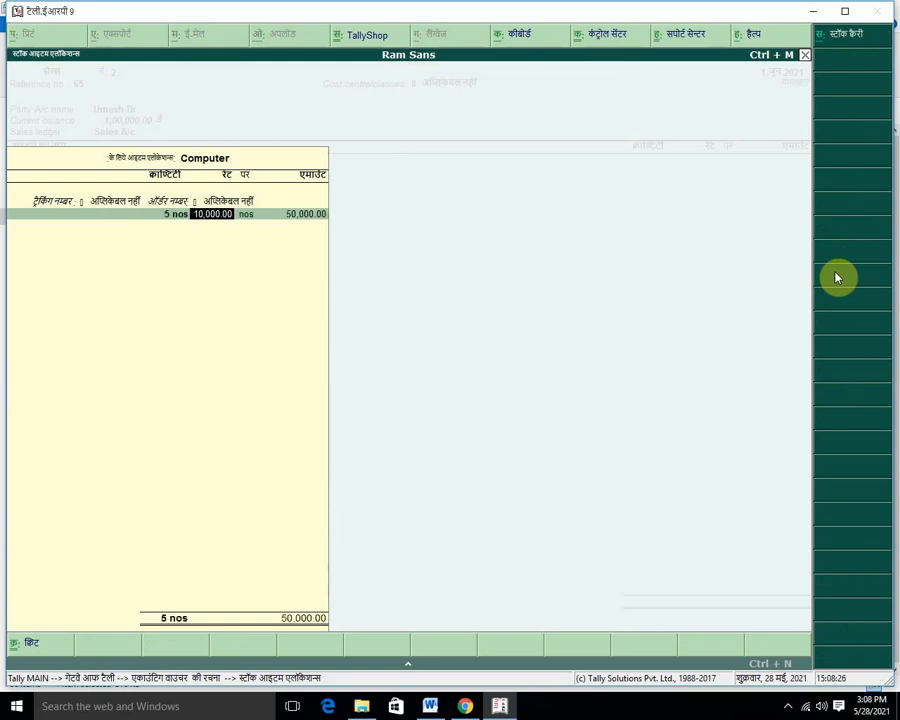
{"action": "key", "text": "Return"}
{"action": "key", "text": "Return"}
{"action": "key", "text": "Return"}
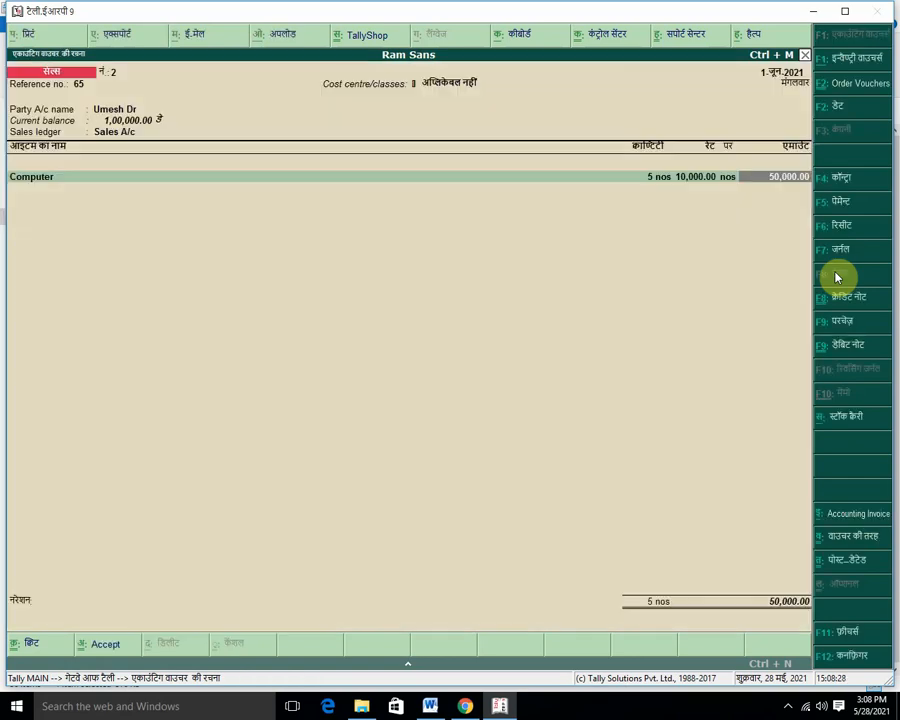
- End the item list and print the Sales voucher to a PDF named b4 in the Documents folder
{"action": "key", "text": "Return"}
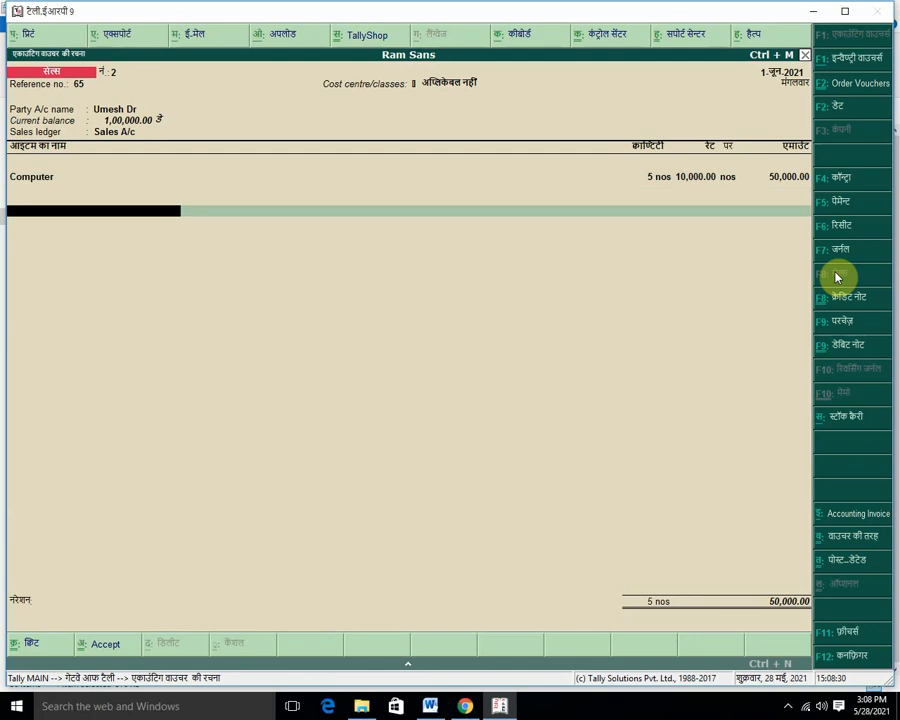
{"action": "key", "text": "Return"}
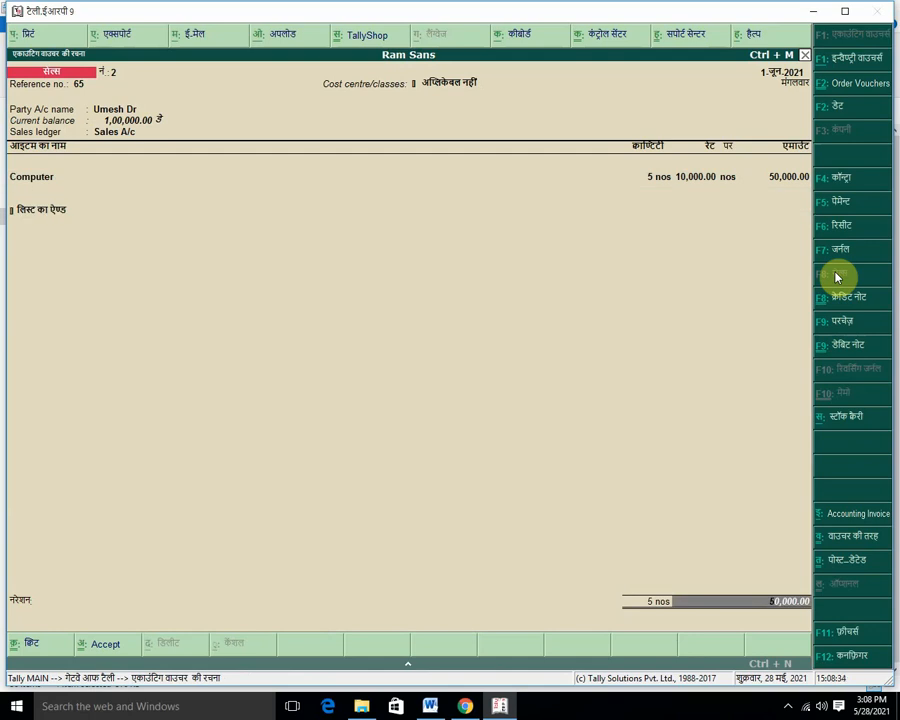
{"action": "key", "text": "ctrl+a"}
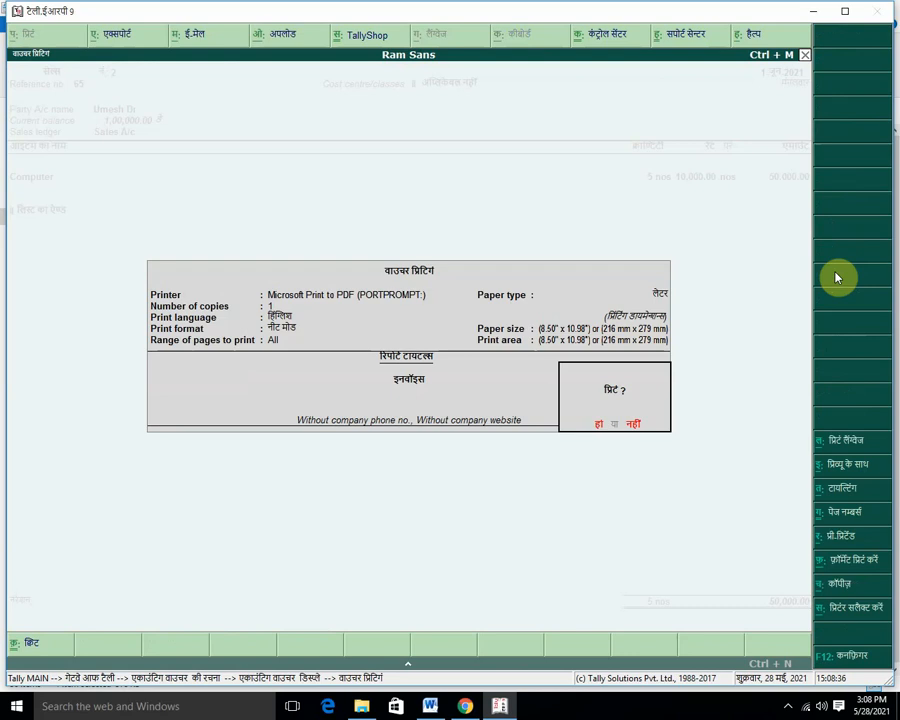
{"action": "left_click", "coordinate": [598, 425]}
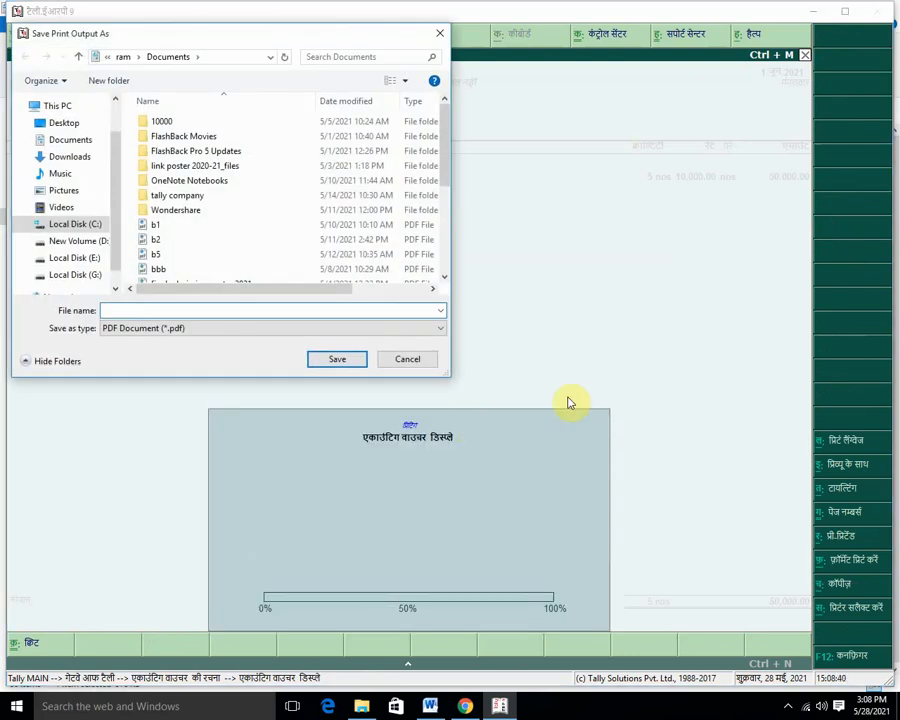
{"action": "type", "text": "b4"}
{"action": "key", "text": "Return"}
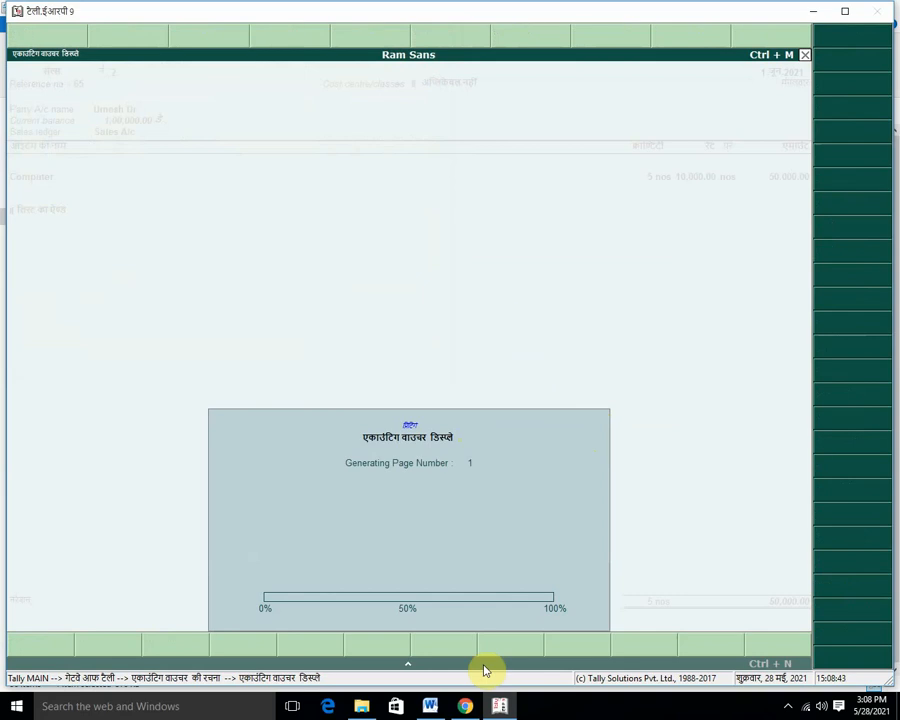
- Open b4.pdf from the Documents folder in File Explorer, examine the invoice's labels, item row and declaration, and close both windows
{"action": "left_click", "coordinate": [361, 710]}
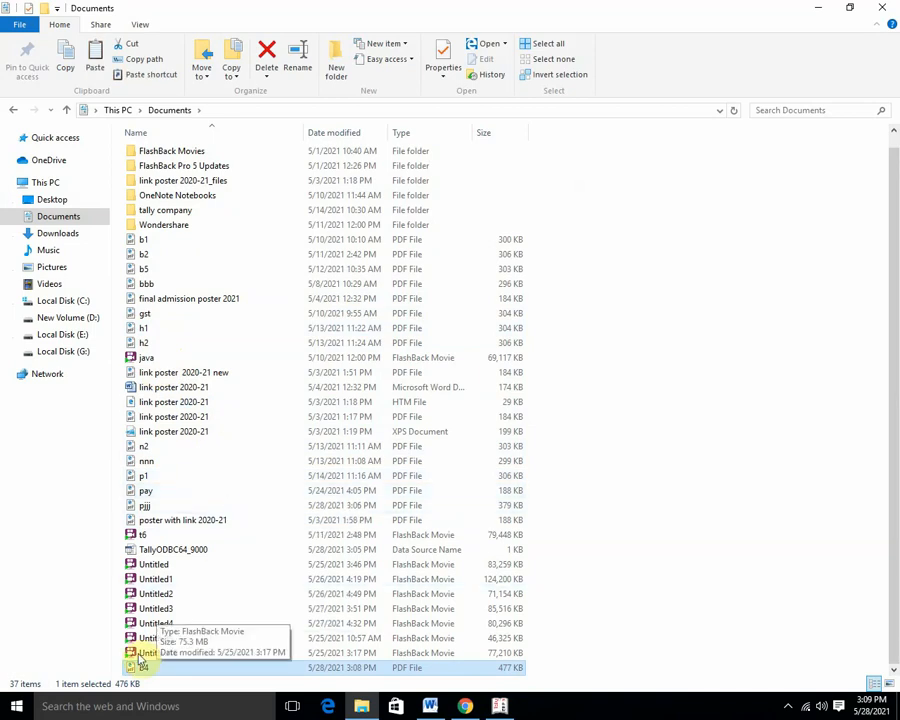
{"action": "double_click", "coordinate": [502, 666]}
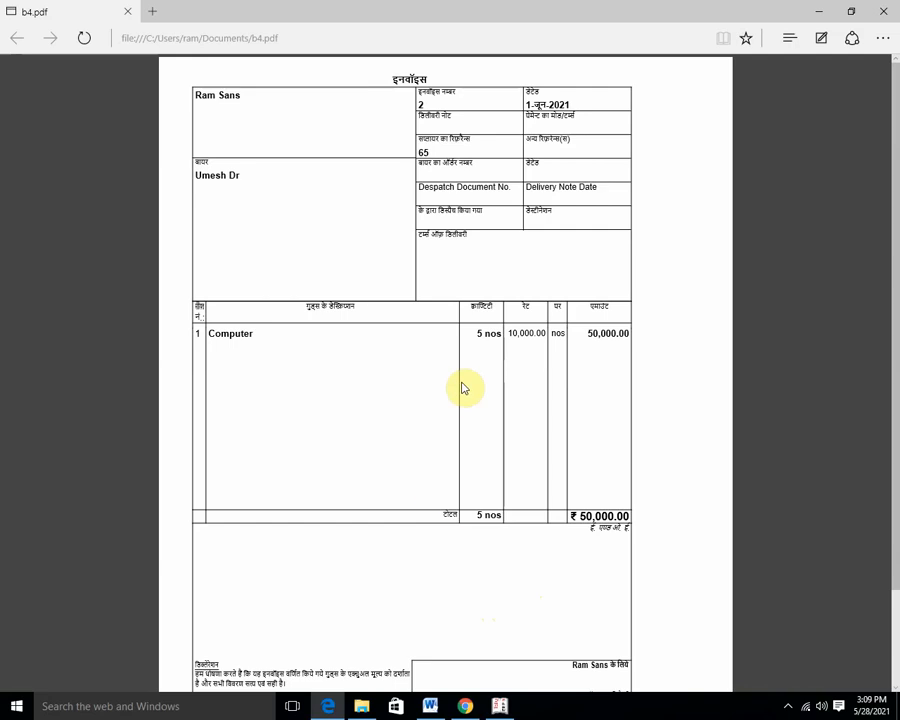
{"action": "scroll", "coordinate": [462, 385], "scroll_direction": "up", "scroll_amount": 1, "text": "ctrl"}
{"action": "scroll", "coordinate": [470, 383], "scroll_direction": "down", "scroll_amount": 2}
{"action": "scroll", "coordinate": [485, 492], "scroll_direction": "up", "scroll_amount": 2}
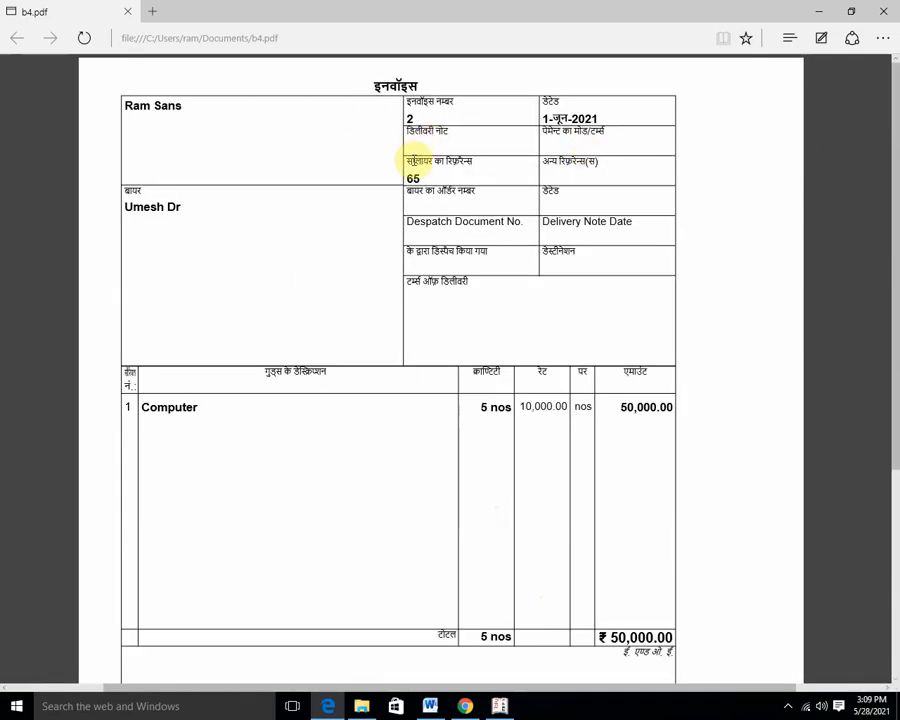
{"action": "scroll", "coordinate": [547, 445], "scroll_direction": "down", "scroll_amount": 3}
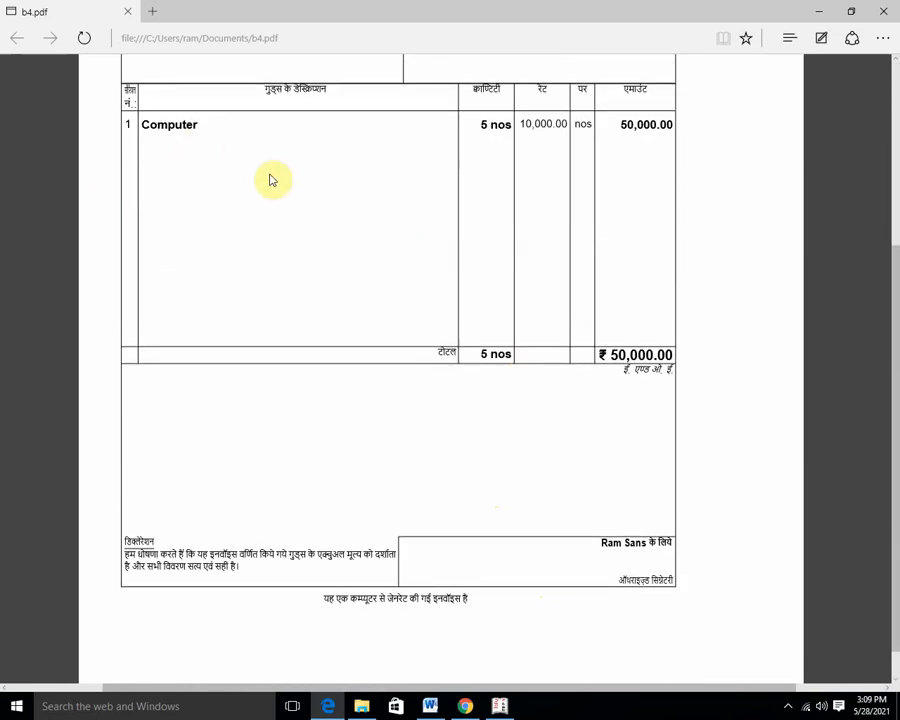
{"action": "scroll", "coordinate": [287, 537], "scroll_direction": "down", "scroll_amount": 1}
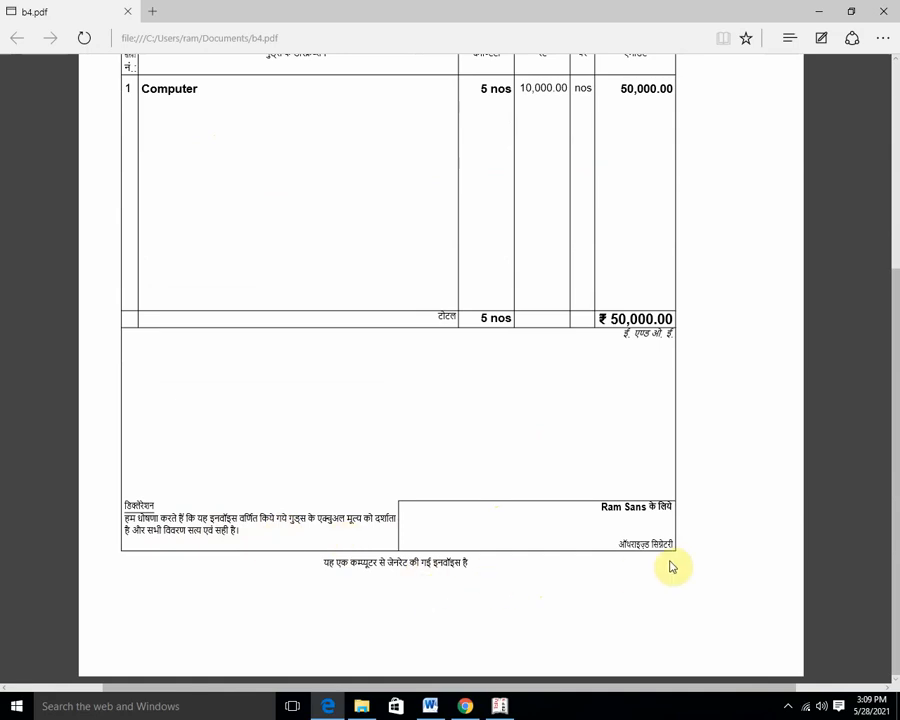
{"action": "scroll", "coordinate": [583, 490], "scroll_direction": "up", "scroll_amount": 3}
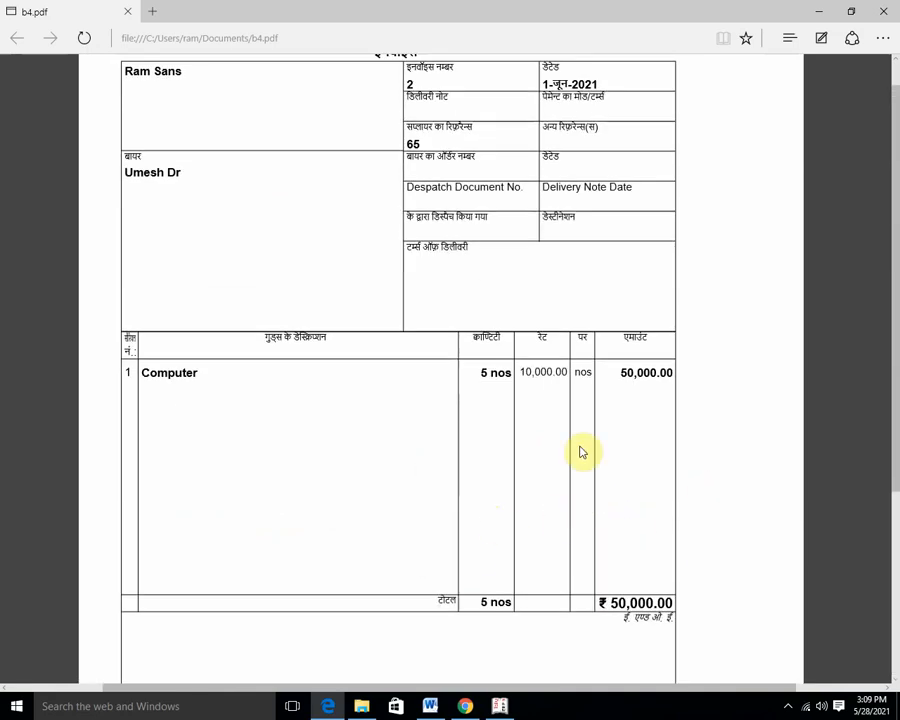
{"action": "scroll", "coordinate": [579, 455], "scroll_direction": "down", "scroll_amount": 3}
{"action": "scroll", "coordinate": [583, 462], "scroll_direction": "up", "scroll_amount": 3}
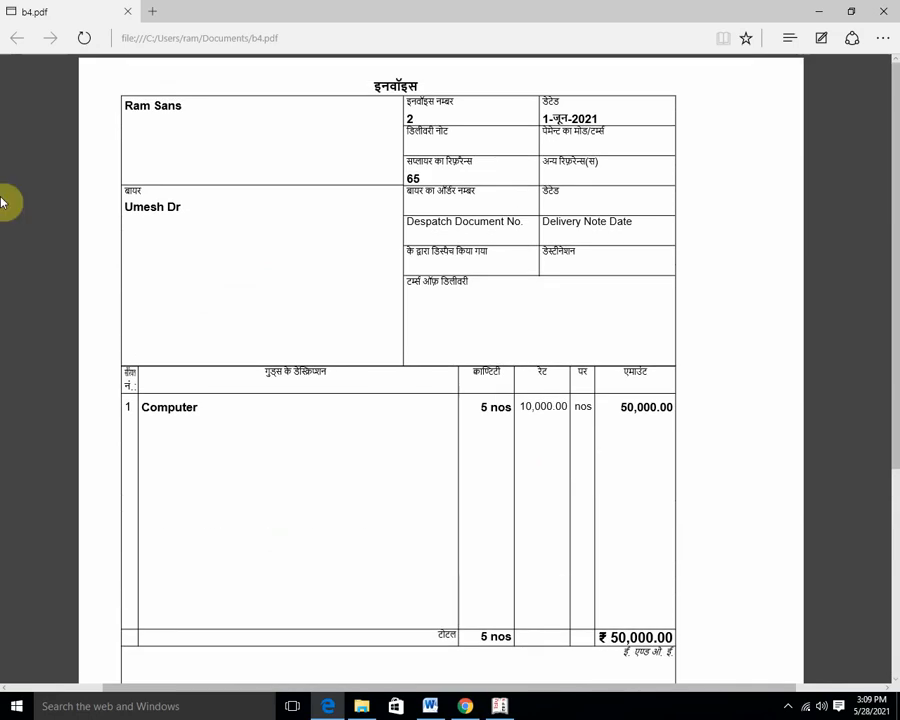
{"action": "left_click", "coordinate": [892, 12]}
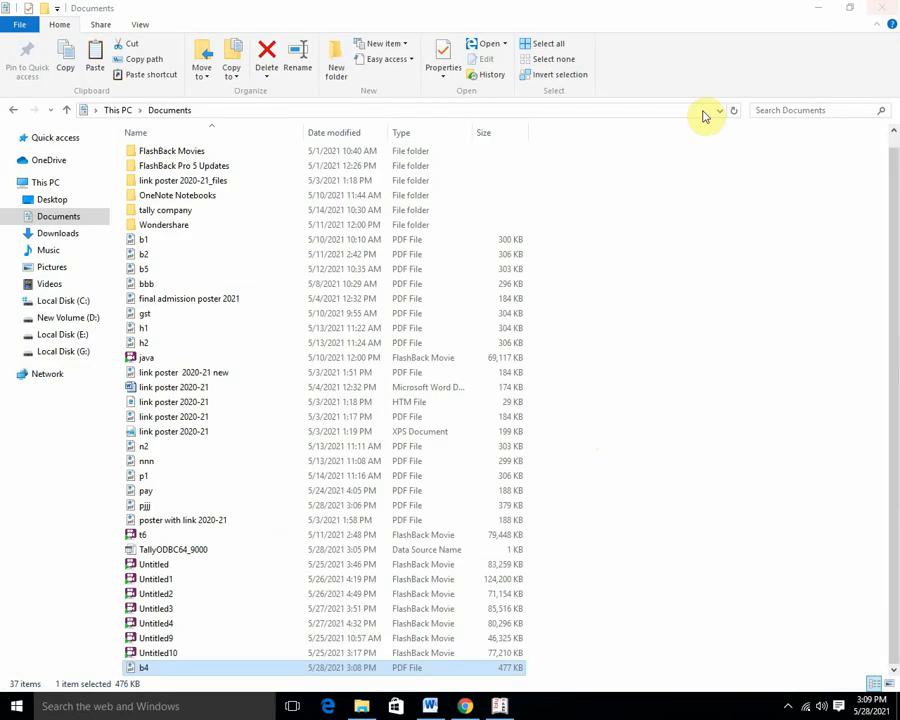
{"action": "left_click", "coordinate": [868, 10]}
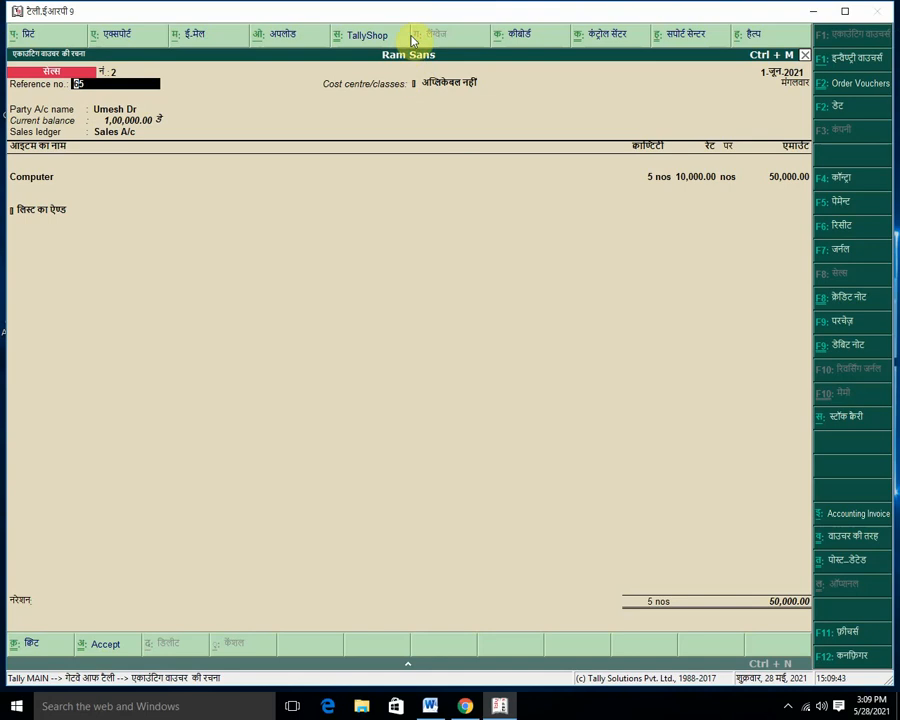
- Quit the Sales voucher back to the Gateway of Tally and set the display language to Hindi
{"action": "key", "text": "Escape"}
{"action": "key", "text": "Return"}
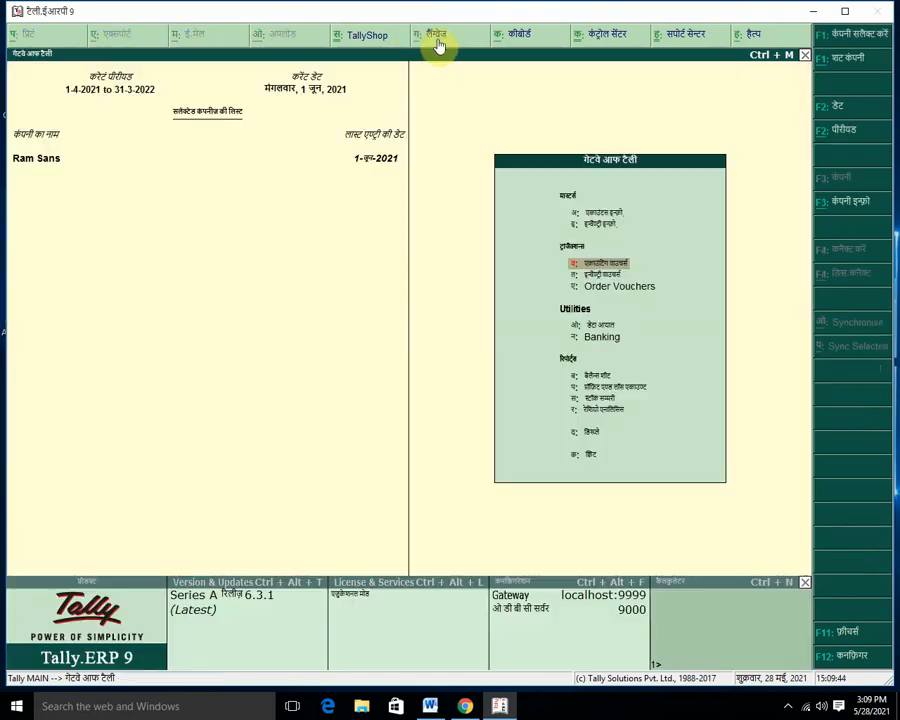
{"action": "left_click", "coordinate": [437, 38]}
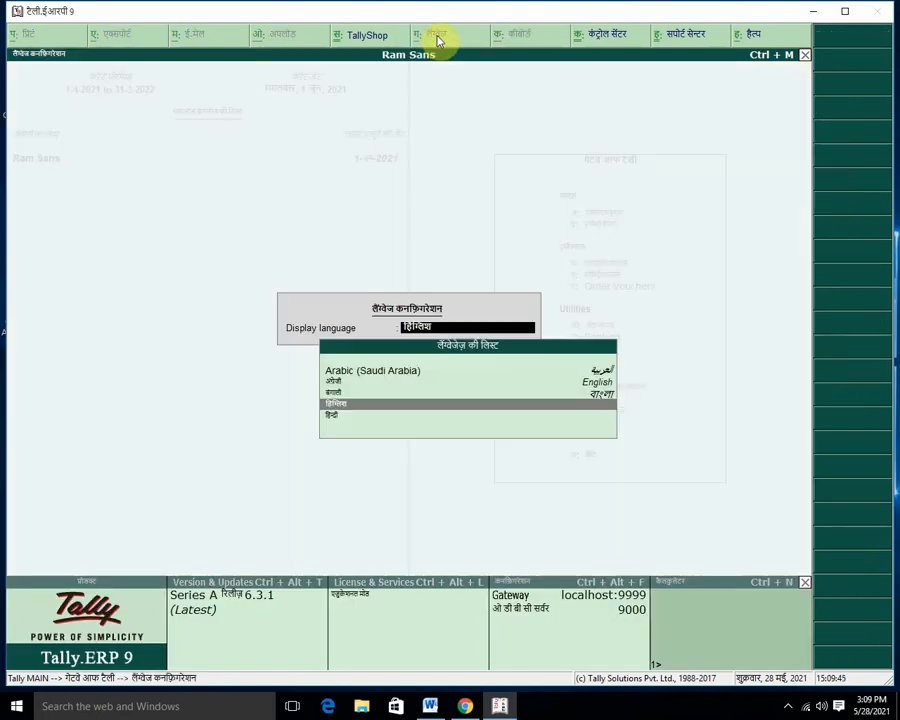
{"action": "left_click", "coordinate": [392, 419]}
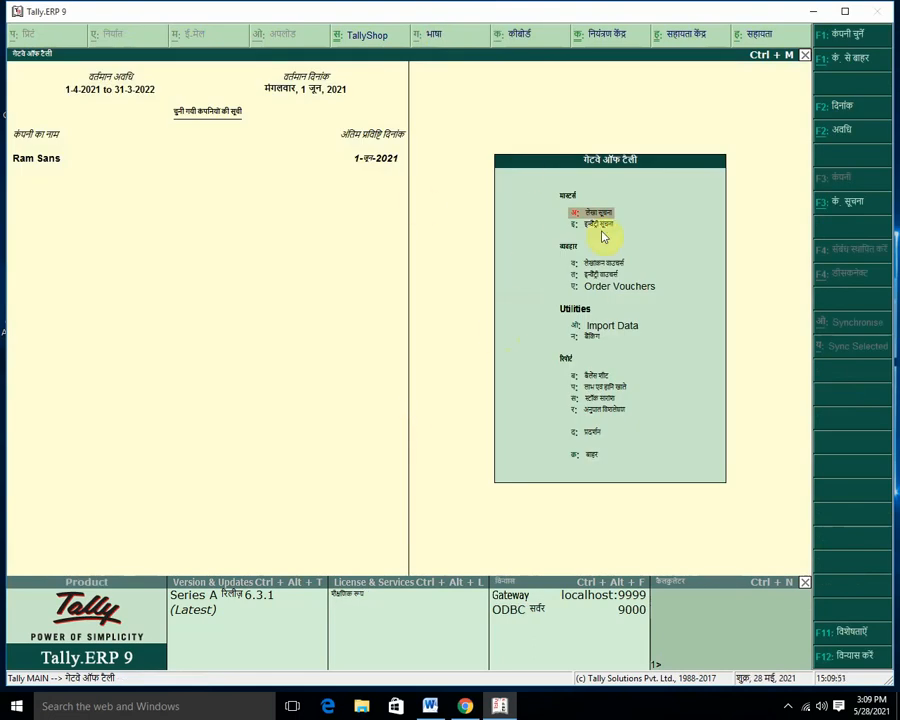